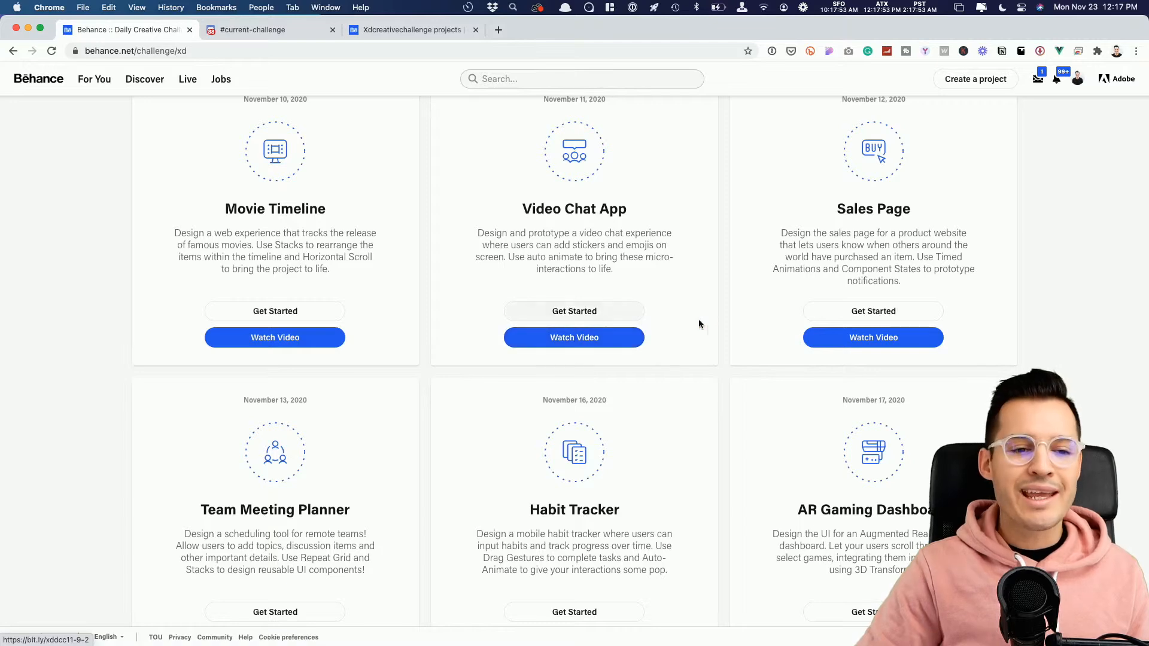
Step: Look over the Creative Challenge page, the current-challenge Discord channel and the xdcreativechallenge projects on Behance
scroll(708, 299, up, 15)
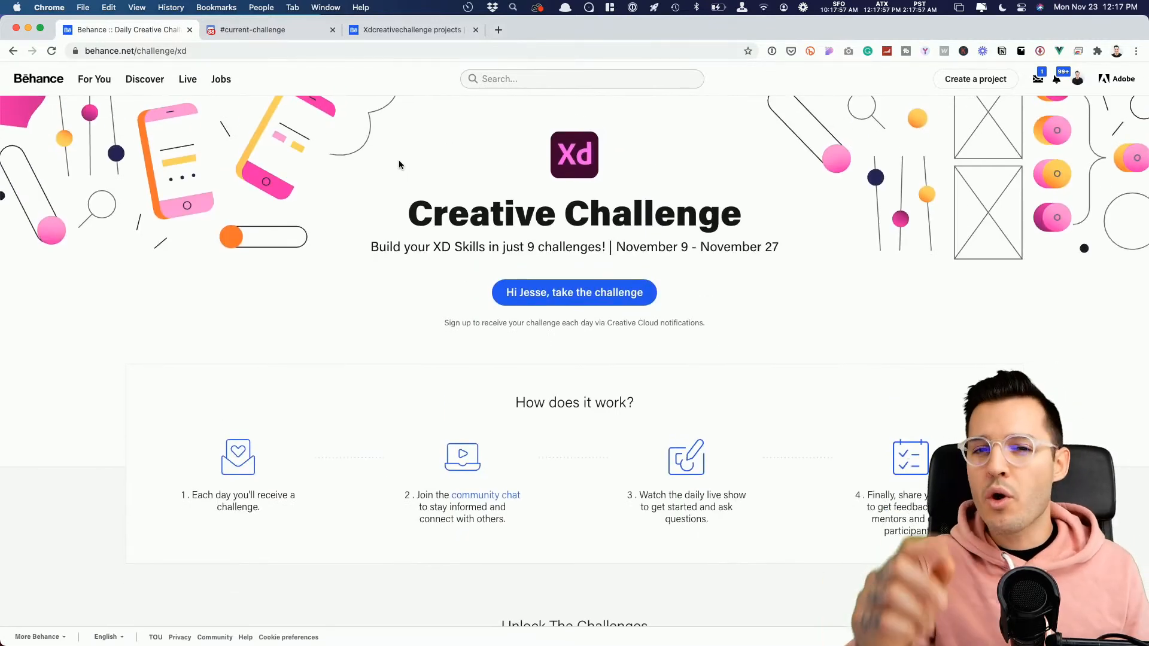
click(286, 28)
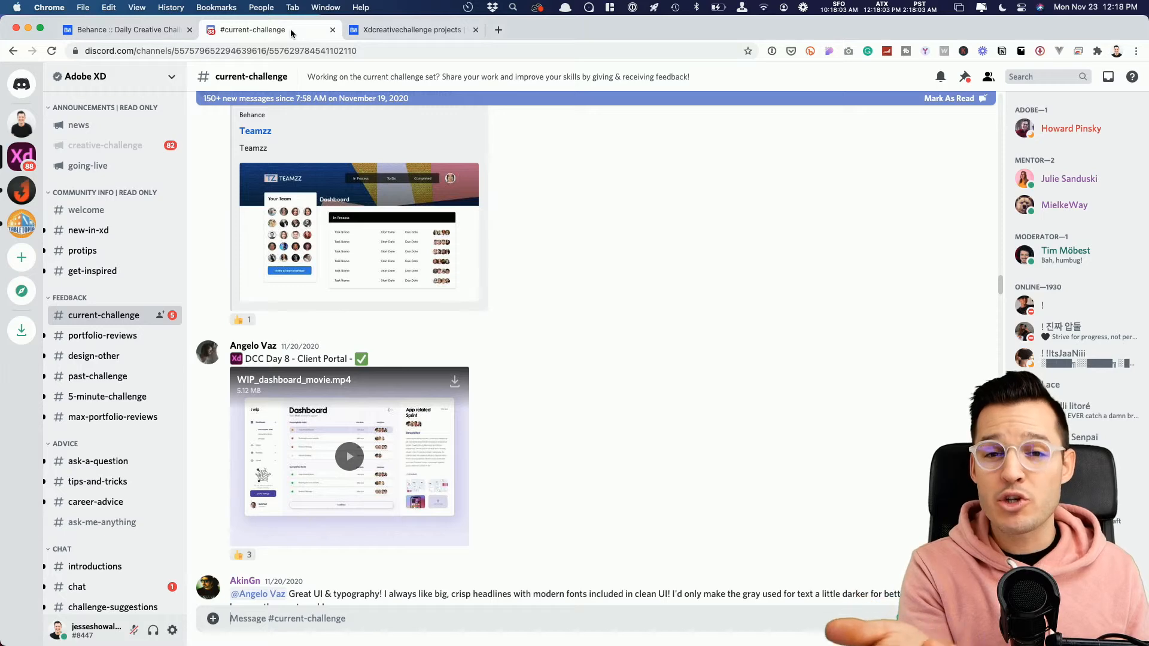
click(375, 31)
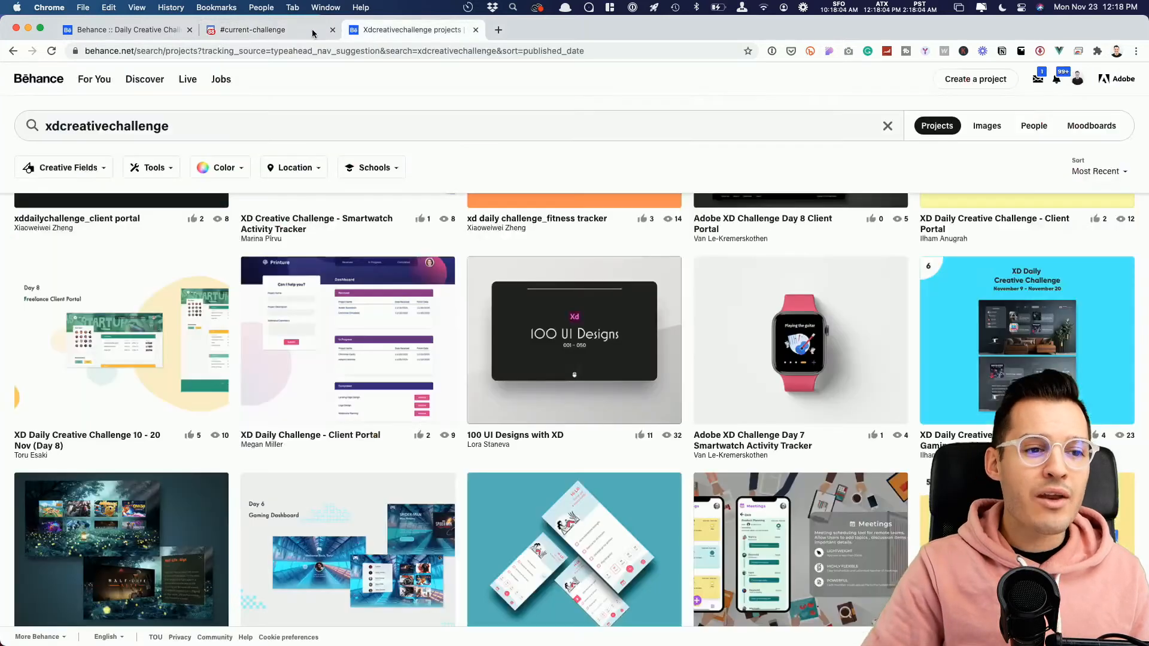
click(262, 31)
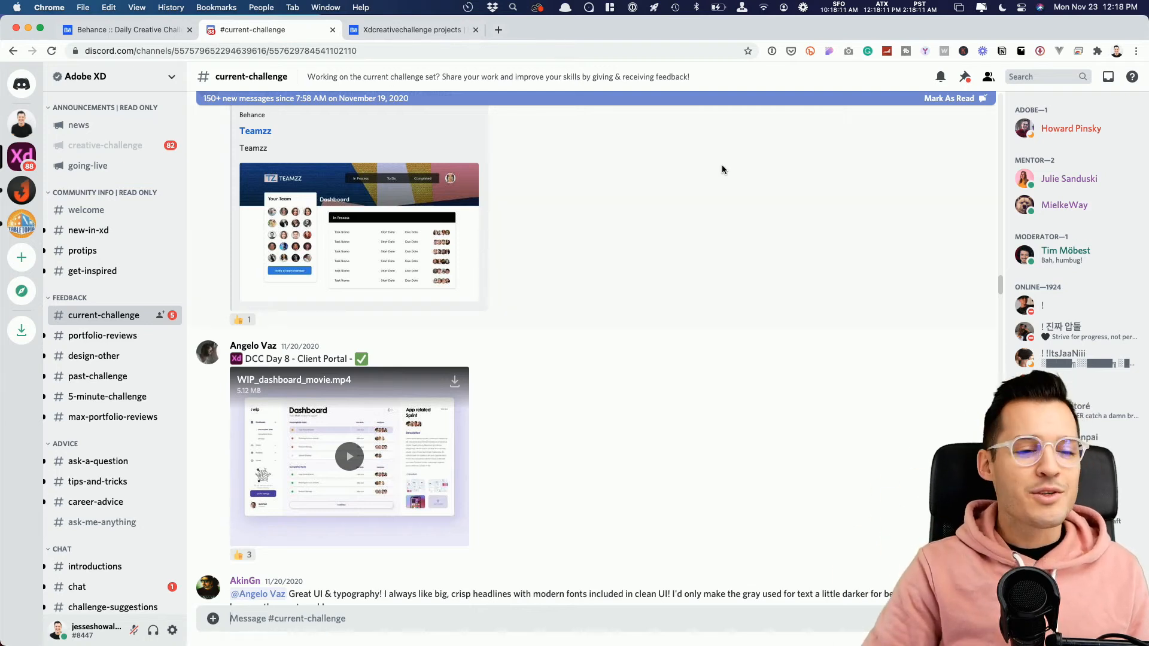
Step: Switch to Adobe XD and move the Wine Website 1 artboard closer to the challenge brief
key(super+Tab)
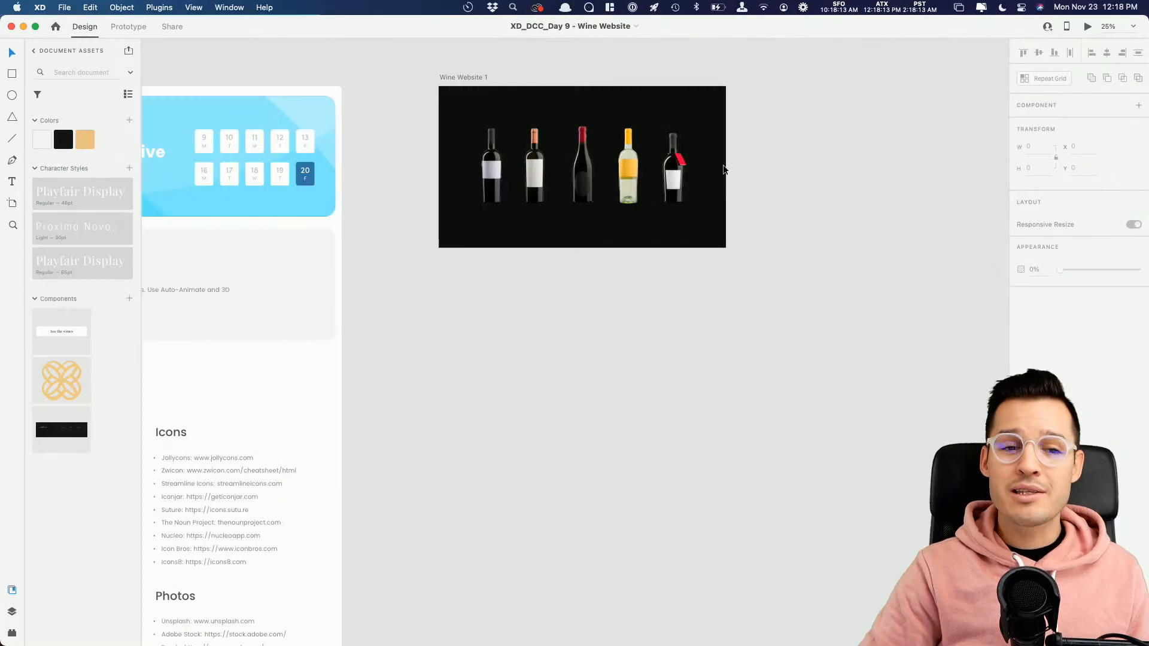
scroll(800, 170, left, 10)
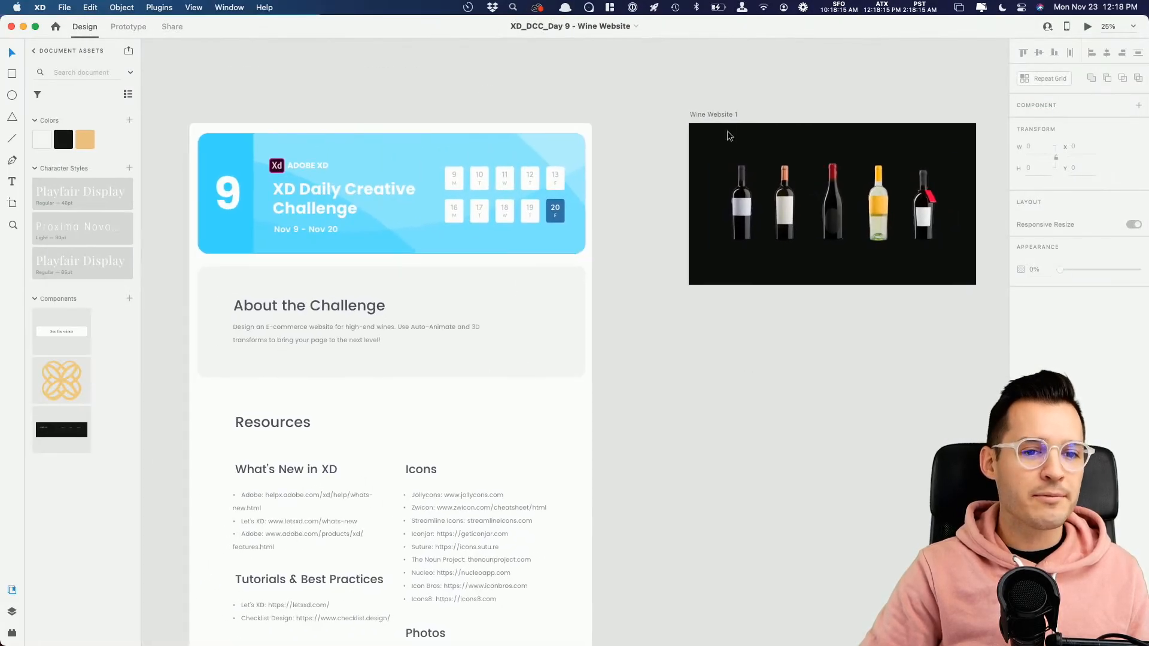
drag(726, 114, 689, 112)
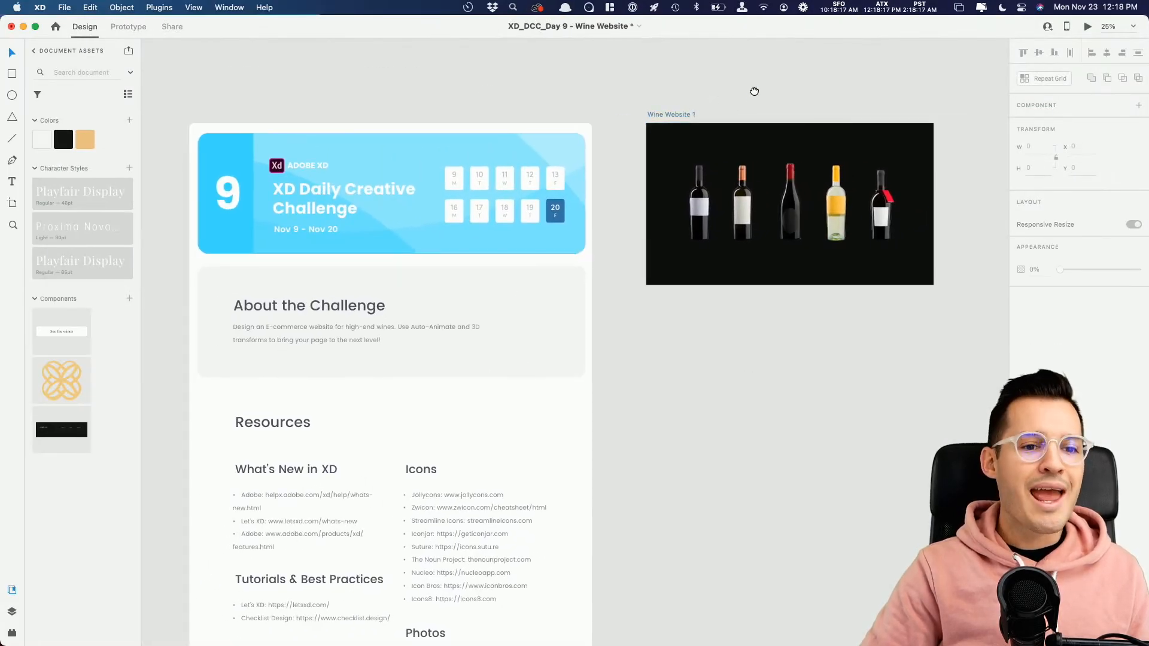
scroll(731, 96, right, 2)
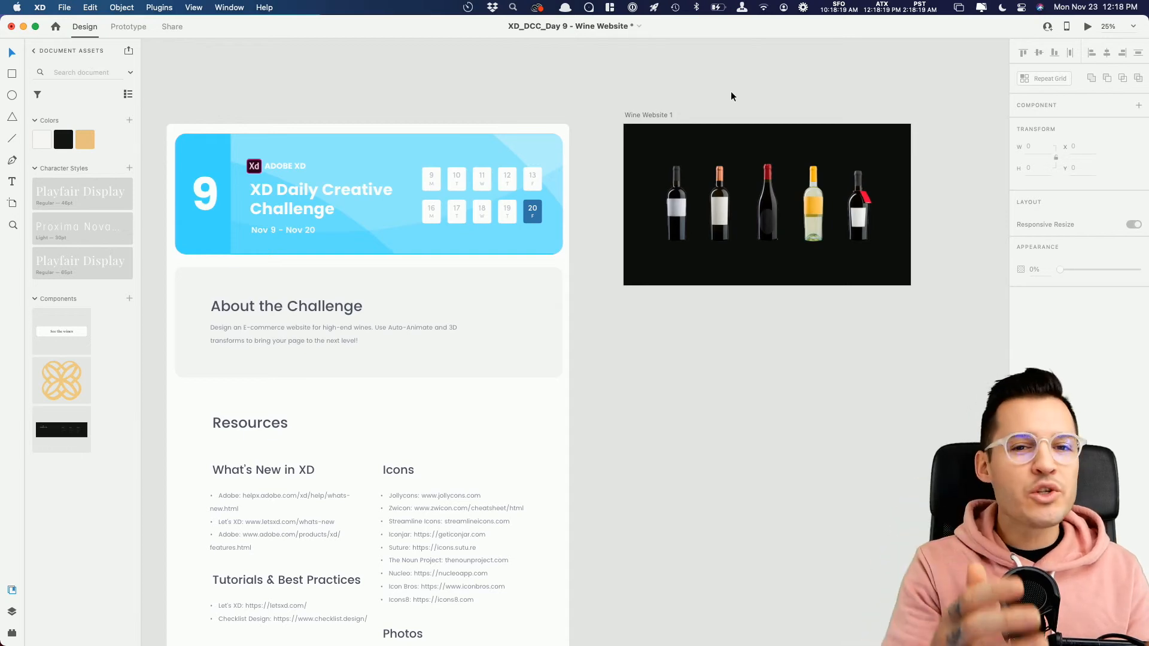
Step: Read the About the Challenge description in the brief up close, and return to the Wine Website 1 artboard
key(z)
drag(200, 305, 502, 377)
key(v)
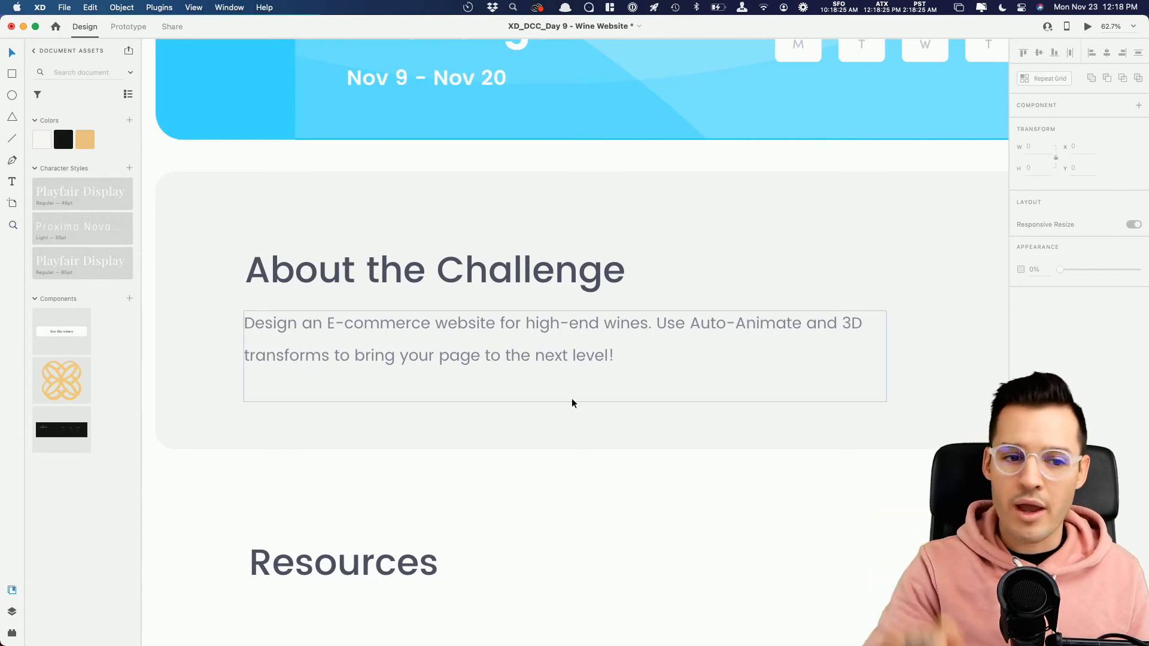
drag(743, 351, 348, 479)
drag(652, 361, 430, 457)
drag(716, 333, 385, 419)
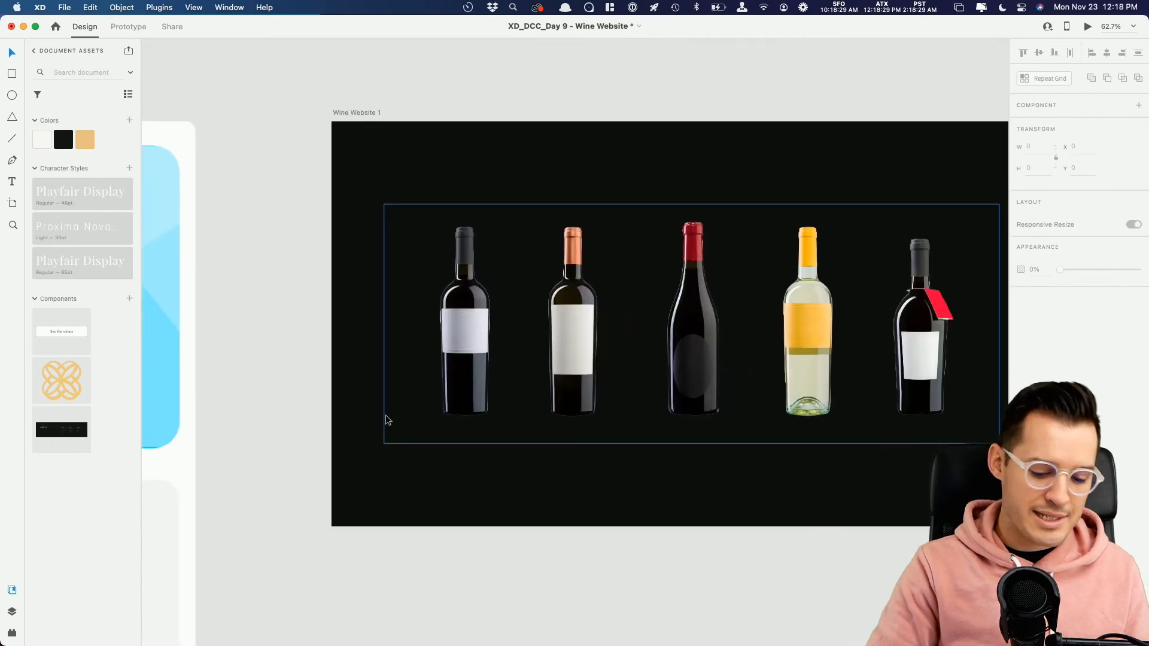
Step: Examine the Wine Website 1 artboard's background fill and the wine bottles image placed on it
key(super+minus)
scroll(335, 407, right, 5)
scroll(335, 407, down, 1)
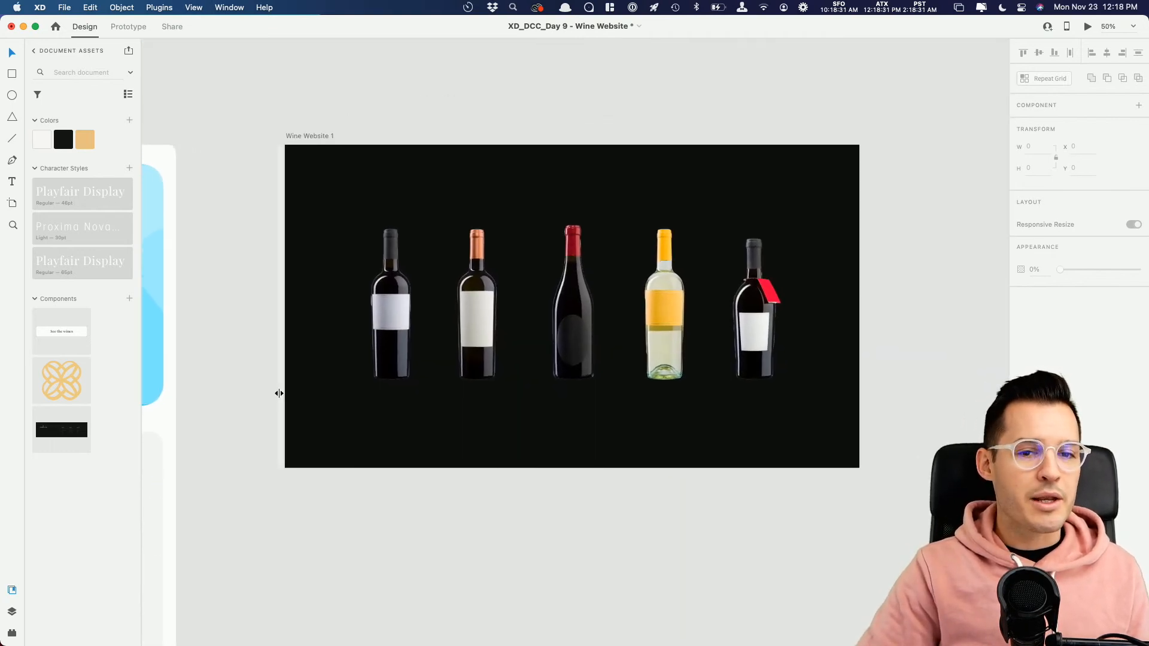
click(385, 304)
click(336, 158)
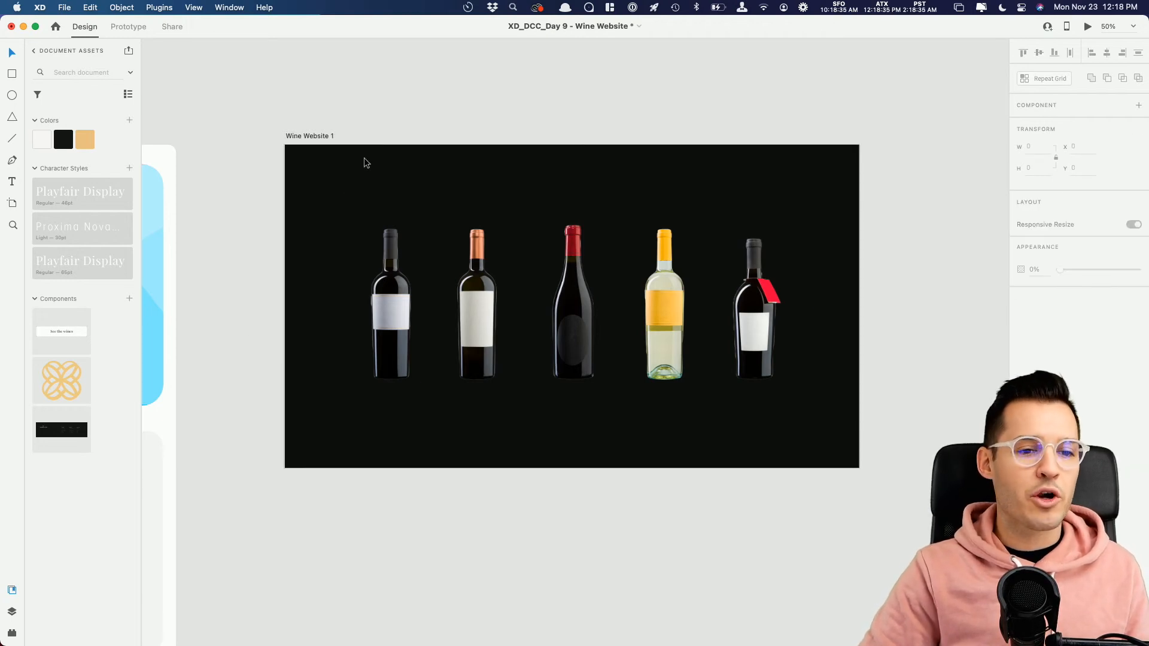
click(302, 137)
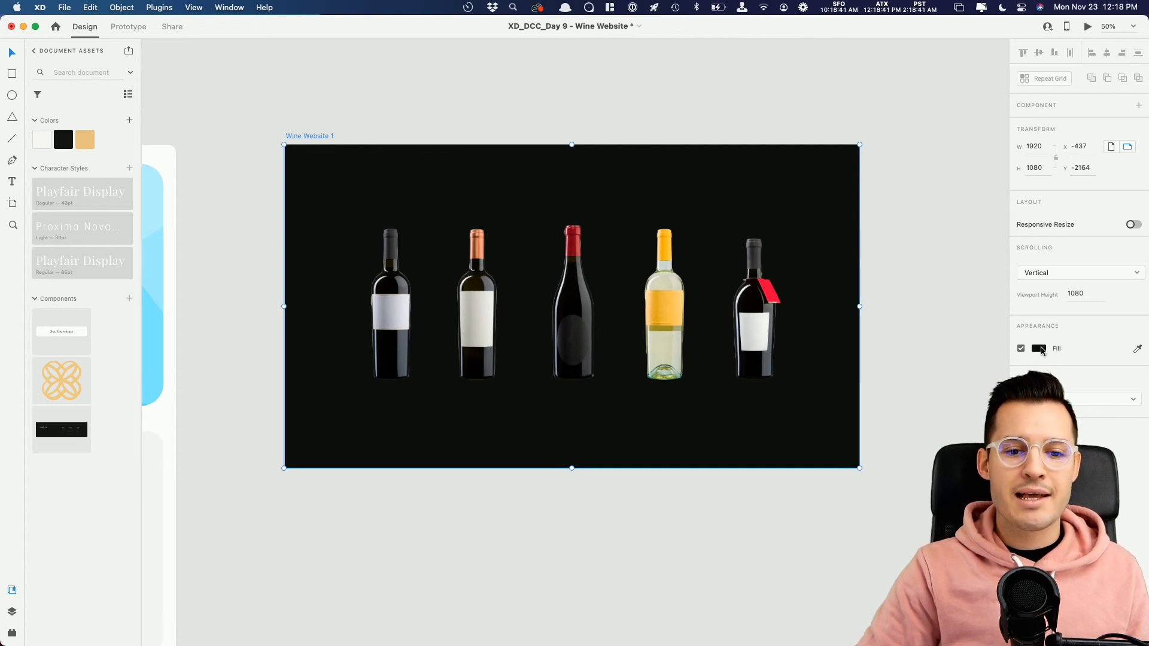
click(683, 278)
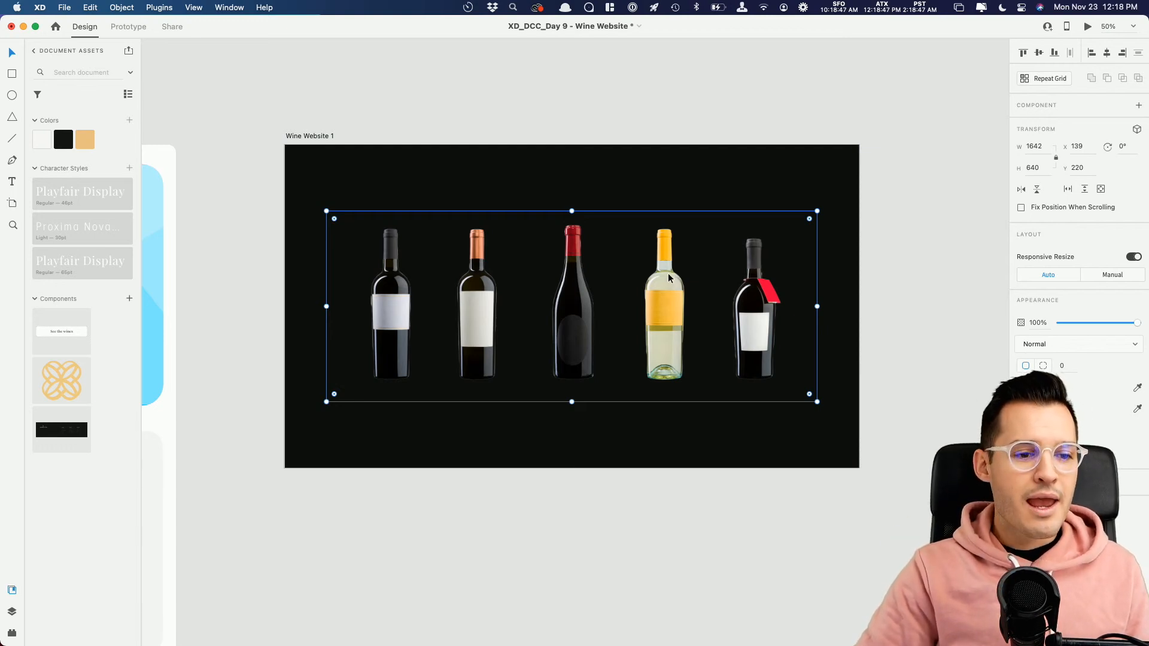
Step: Draw a rectangle about 193 × 546 covering the first wine bottle from the left
key(r)
drag(366, 222, 377, 233)
drag(384, 324, 424, 385)
key(v)
drag(403, 343, 400, 343)
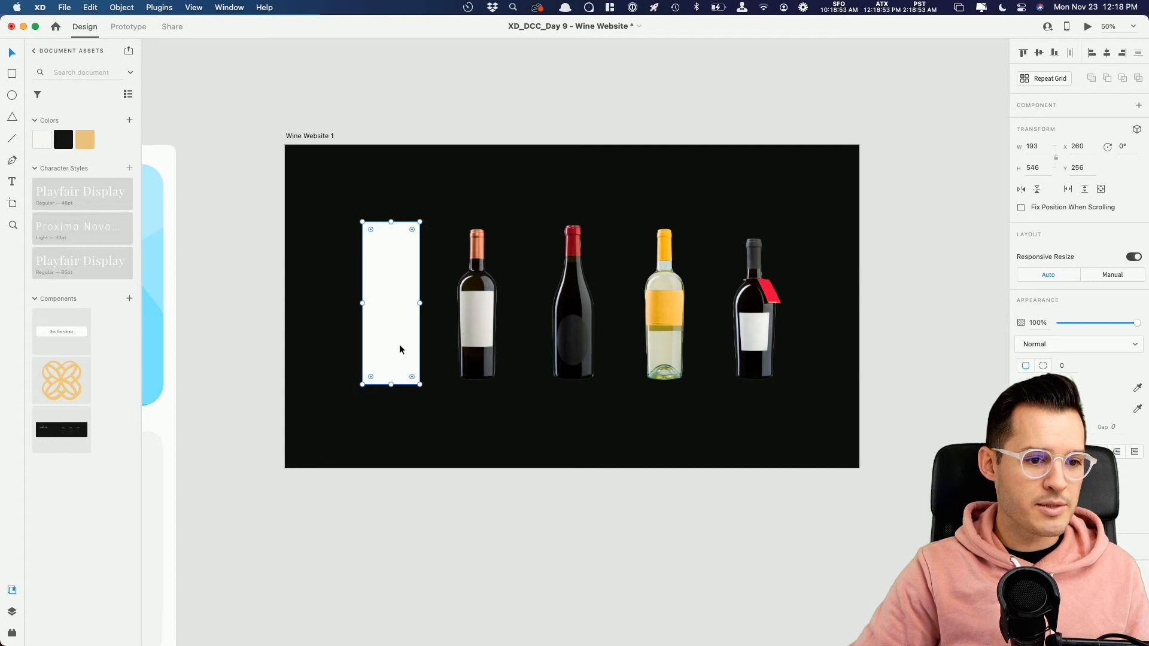
Step: Mask the wine bottles image with the rectangle so that only the first bottle shows, and dismiss the Siri pop-up
shift+click(467, 316)
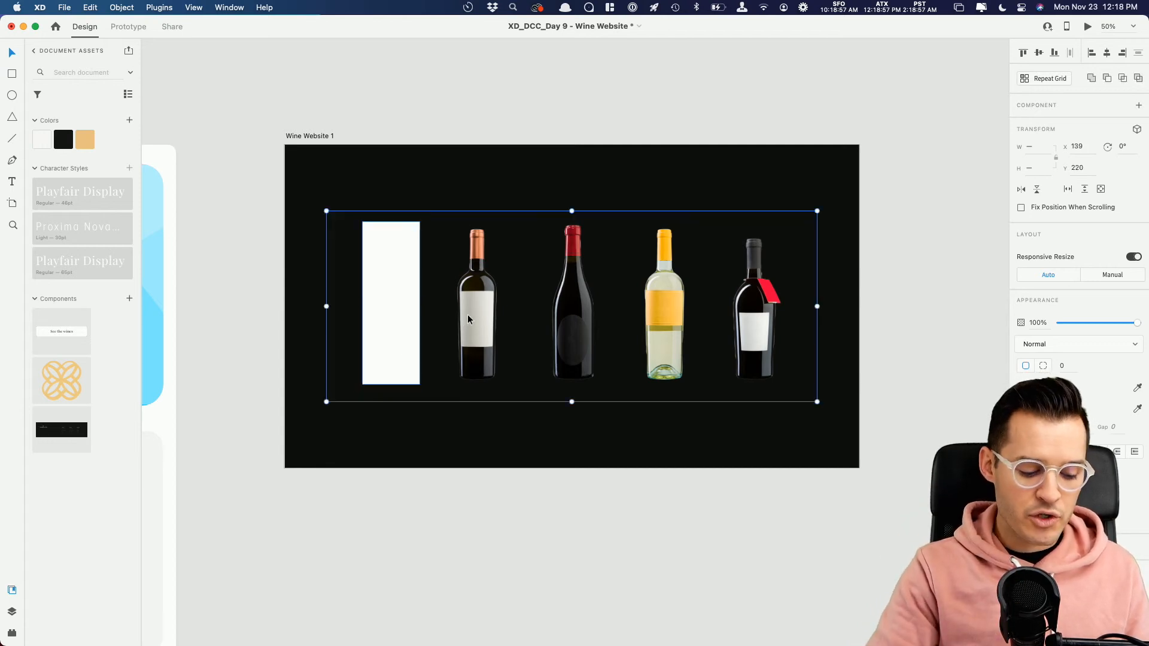
key(super+shift+m)
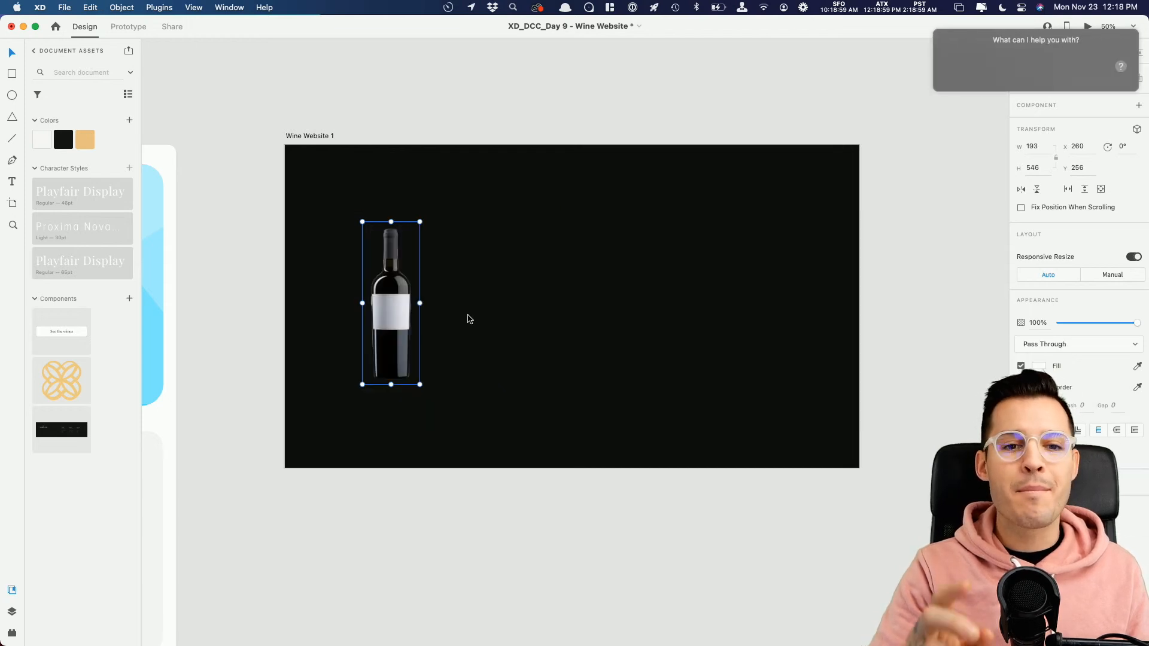
click(934, 35)
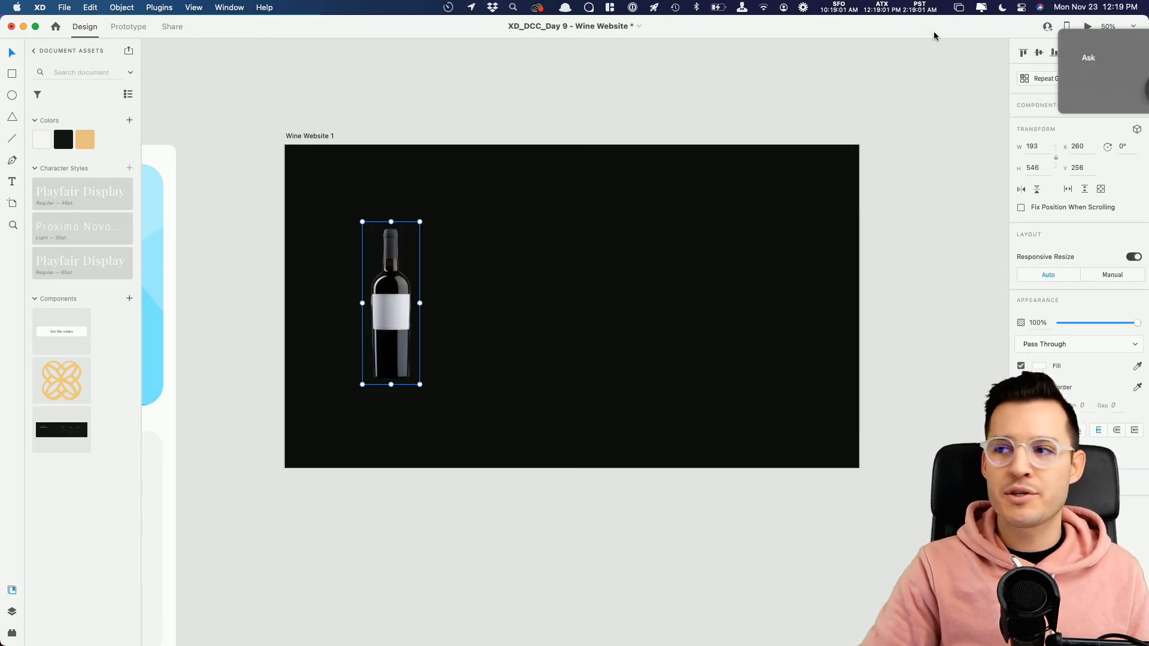
Step: Enlarge the masked bottle to about 293 × 828 and move it to the right half of the artboard
click(439, 316)
click(410, 309)
drag(420, 222, 457, 177)
drag(410, 291, 607, 307)
Step: Try the second bottle inside the mask, undo that shift, and nudge the masked bottle to about X 1308, Y 89
double_click(726, 289)
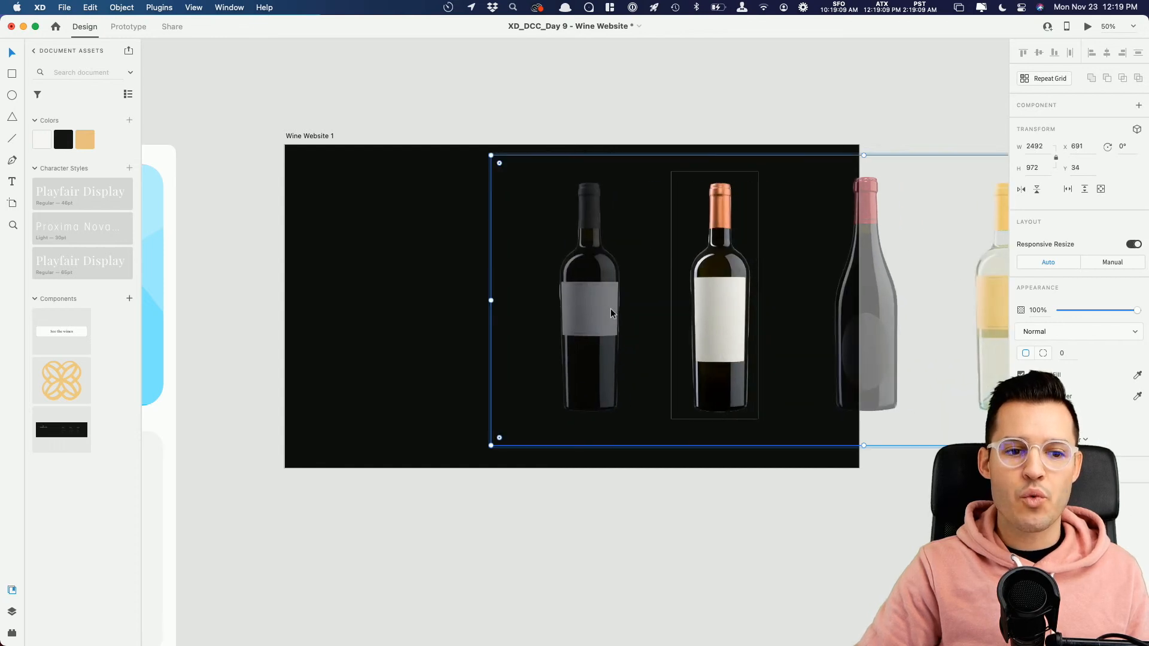
key(super+z)
click(696, 500)
click(716, 322)
drag(716, 323, 718, 323)
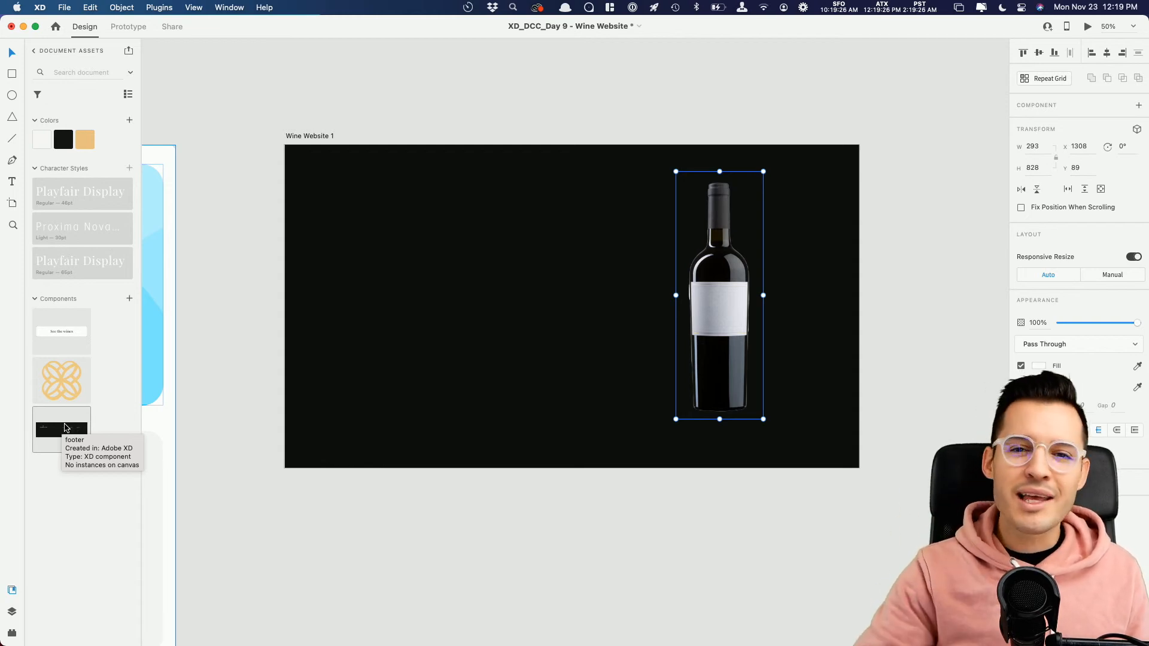
Step: Place an instance of the gold emblem component on the artboard to the left of the bottle
drag(69, 389, 541, 297)
drag(592, 350, 561, 311)
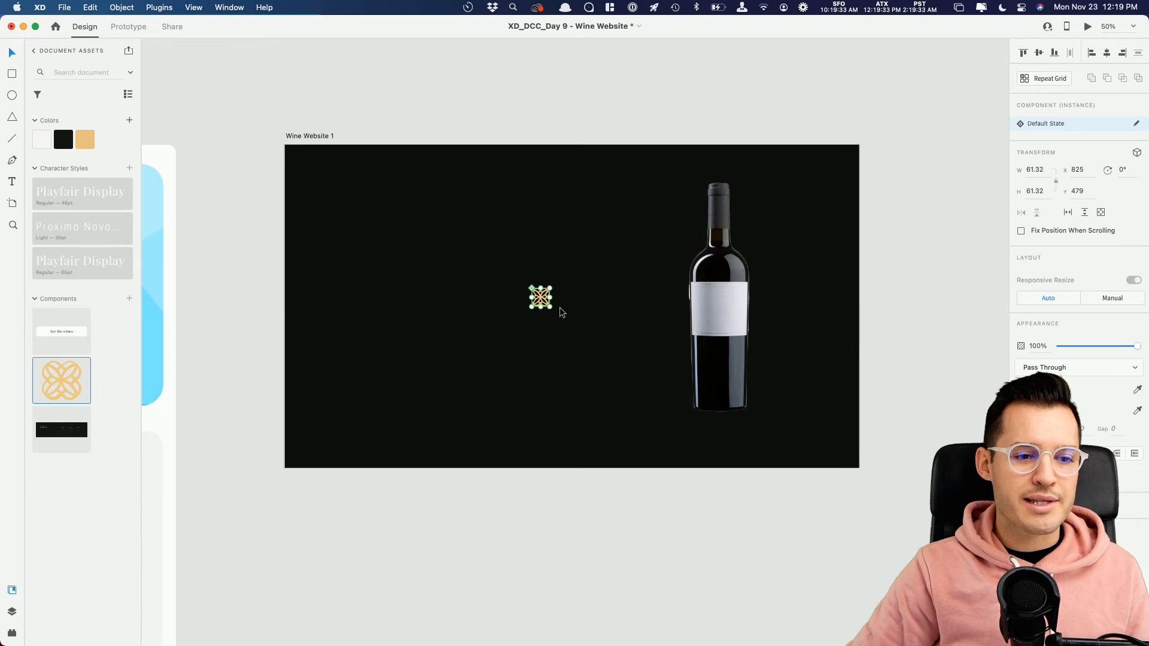
Step: Add the text "Autumn Oak" in white above the emblem and apply the Playfair Display Regular 65 pt character style
key(t)
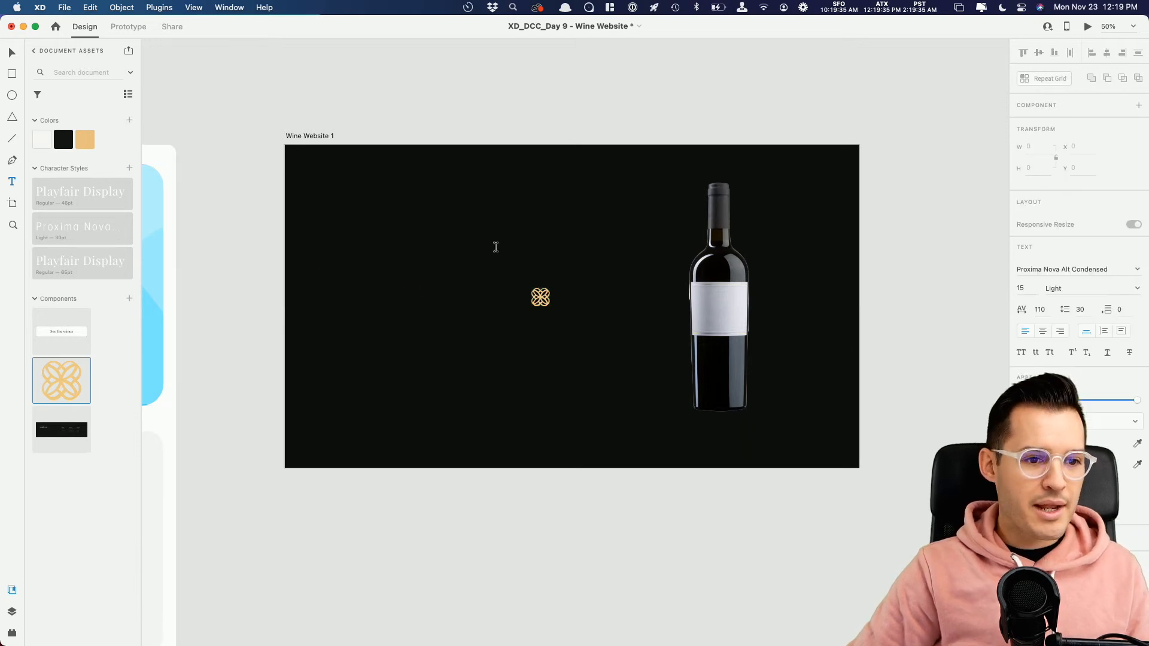
click(501, 249)
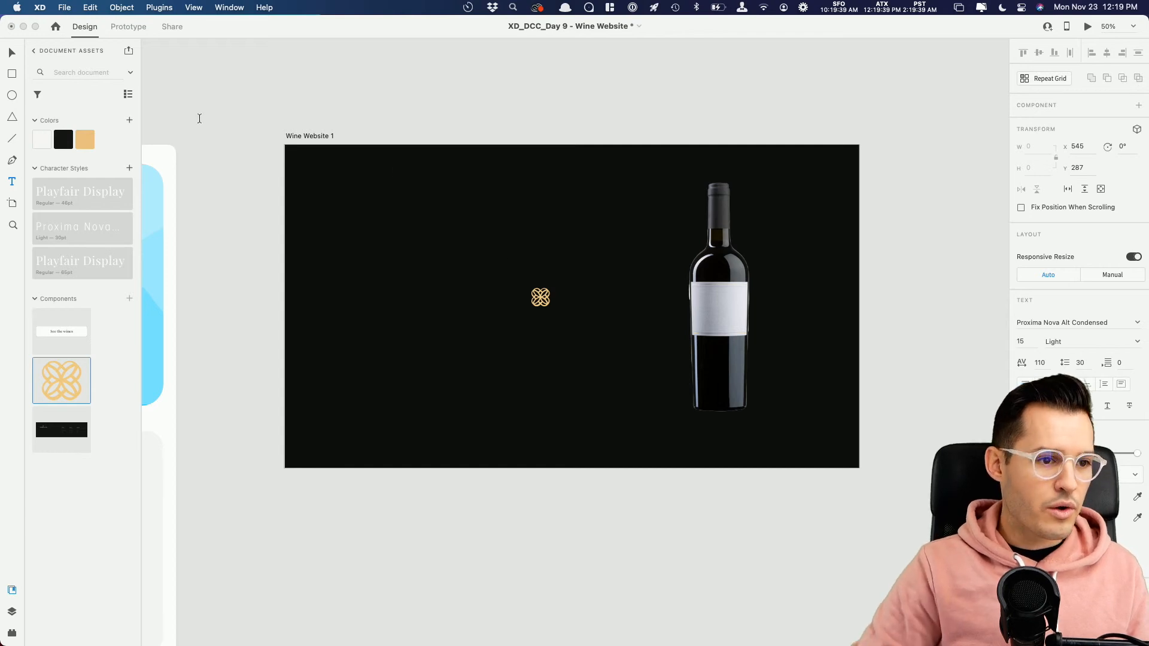
click(12, 53)
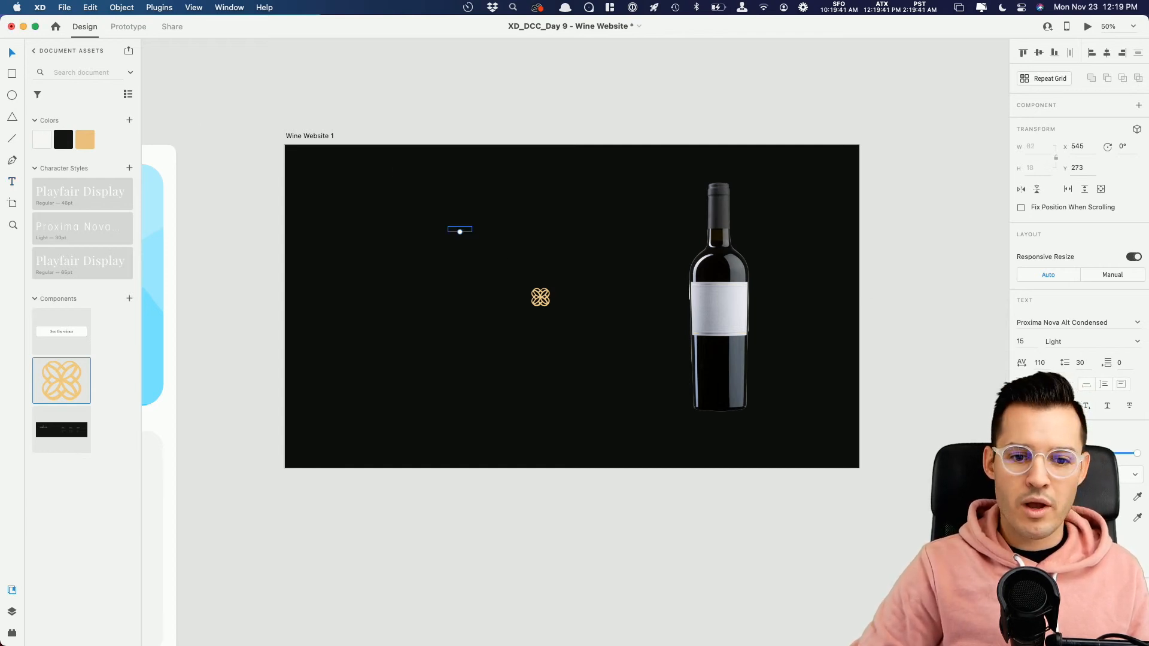
click(1037, 496)
drag(942, 473, 830, 375)
click(467, 233)
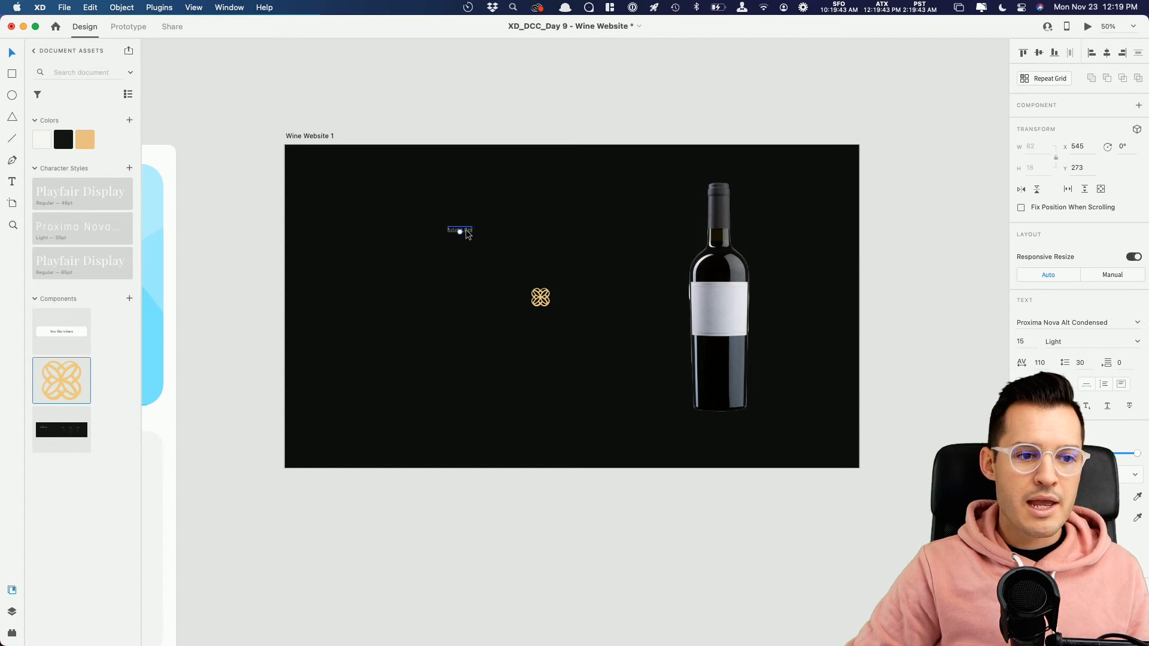
drag(458, 233, 460, 244)
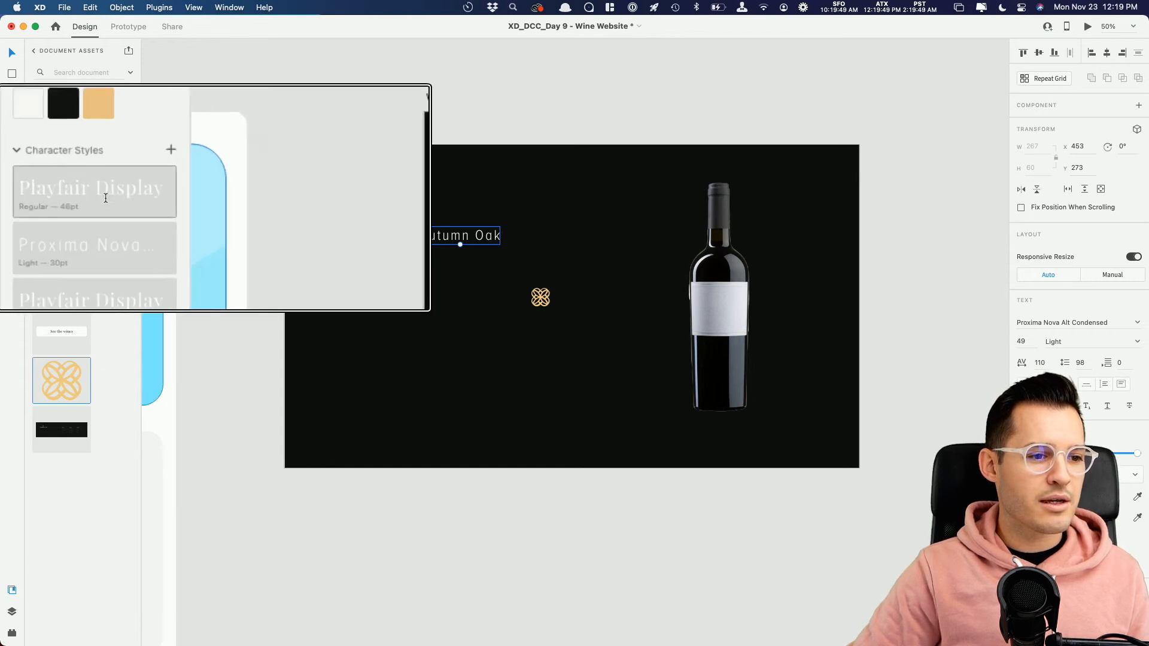
click(116, 256)
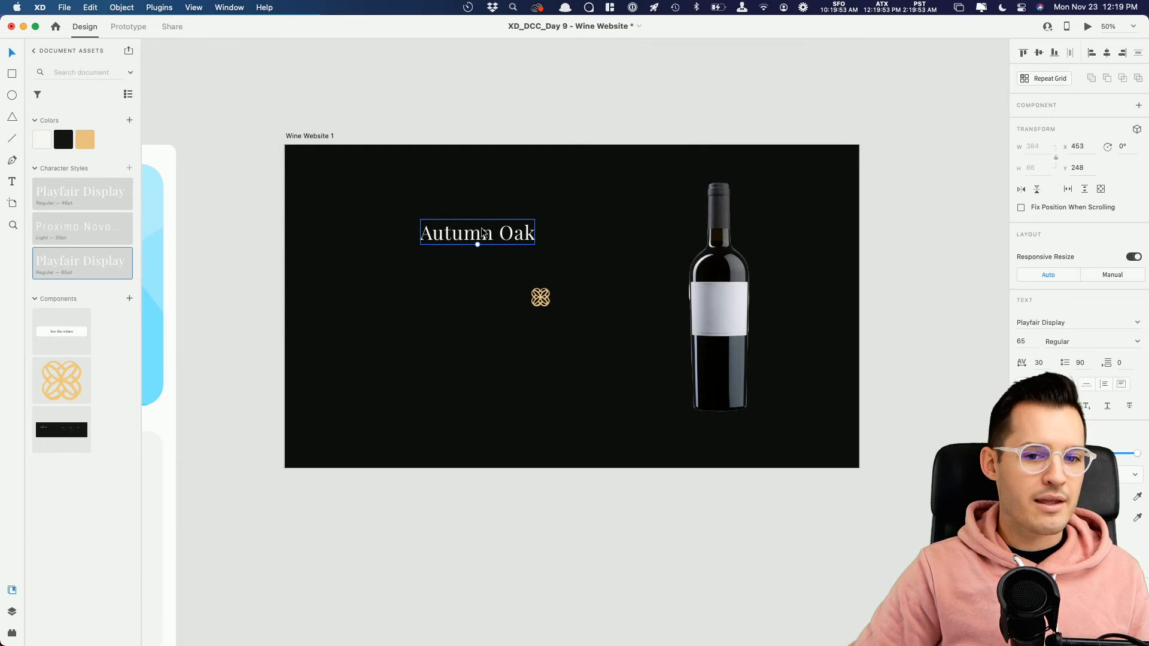
Step: Arrange the emblem above a smaller "Autumn Oak" at the artboard's top centre and group them, about 207 wide
drag(476, 240, 567, 173)
shift+click(540, 305)
key(super+g)
Step: Check the logo and bottle against the artboard's 12-column layout grid, and hide the grid again
key(super+')
key(super+')
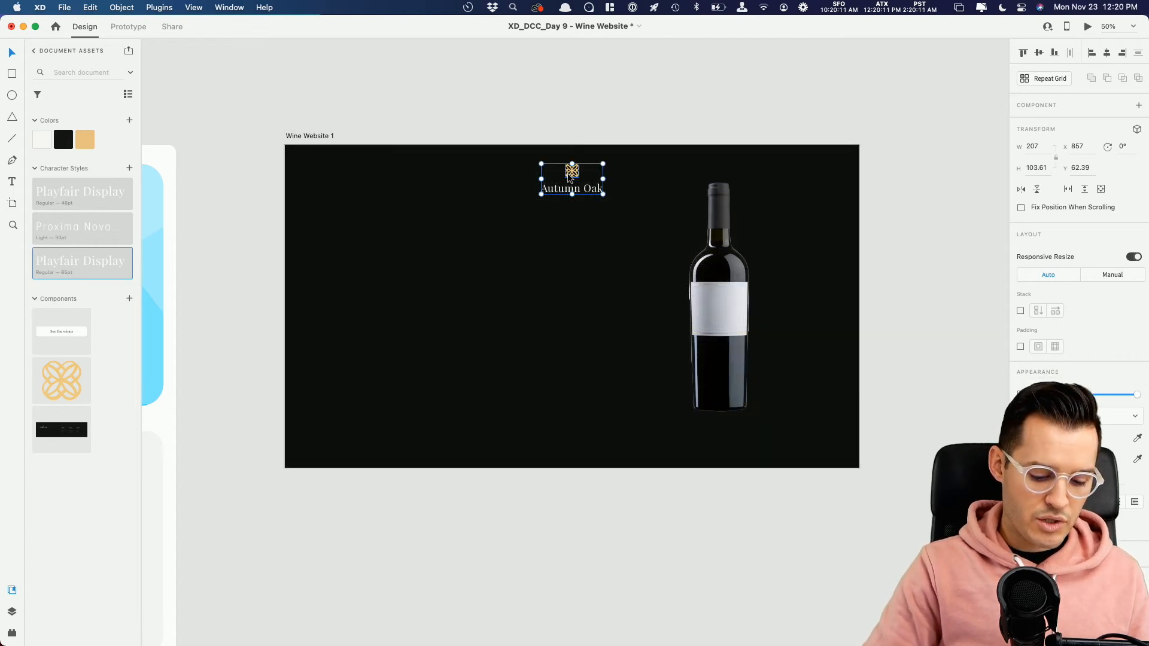
key(super+shift+')
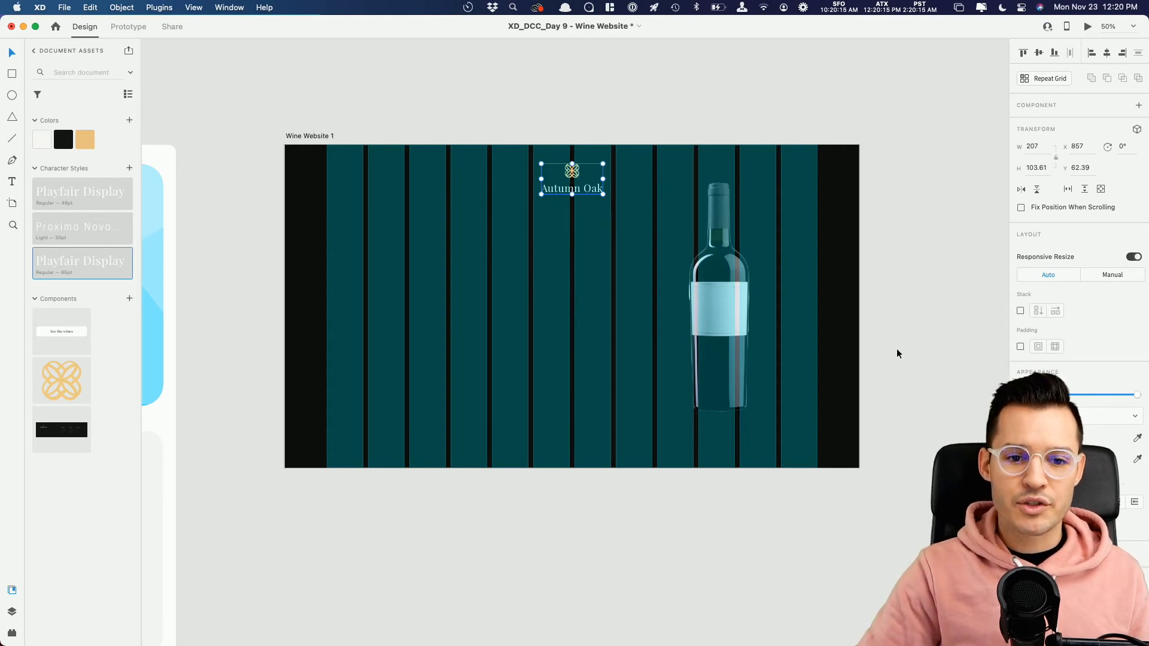
click(313, 136)
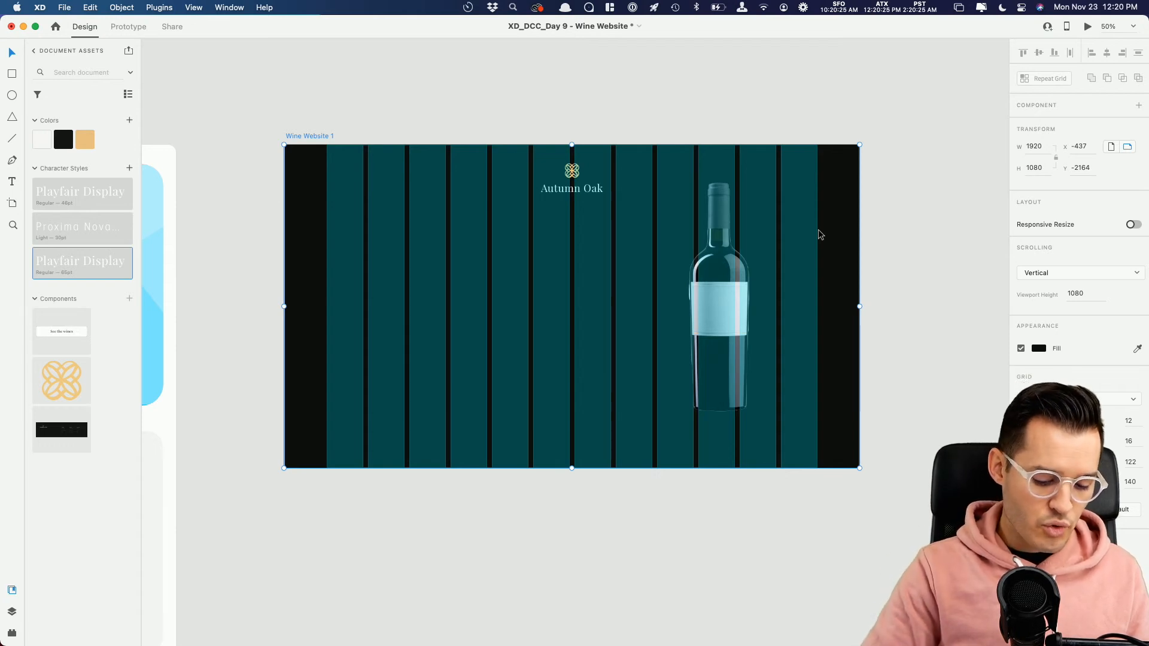
key(super+shift+apostrophe)
key(super+shift+apostrophe)
key(super+shift+apostrophe)
Step: Draw a 1920 × 1080 rectangle covering the whole Wine Website 1 artboard from X 0, Y 0
drag(482, 247, 452, 215)
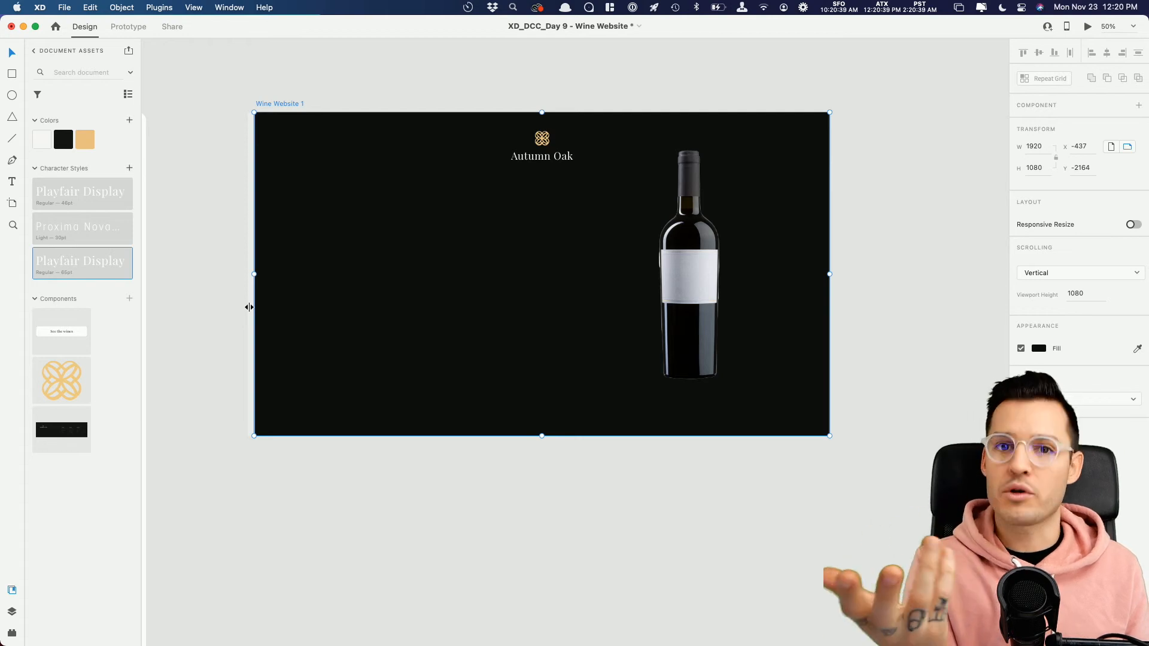
drag(265, 297, 257, 322)
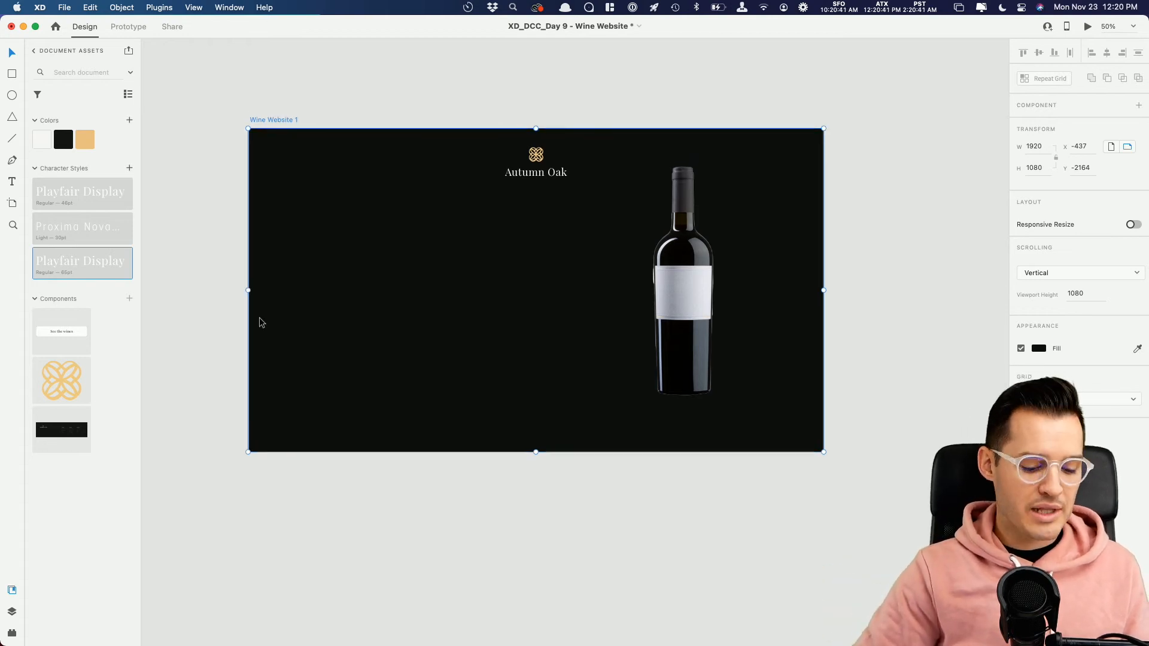
mouse_move(258, 144)
mouse_down()
mouse_move(479, 310)
mouse_move(752, 405)
mouse_move(822, 452)
mouse_up()
drag(256, 145, 249, 128)
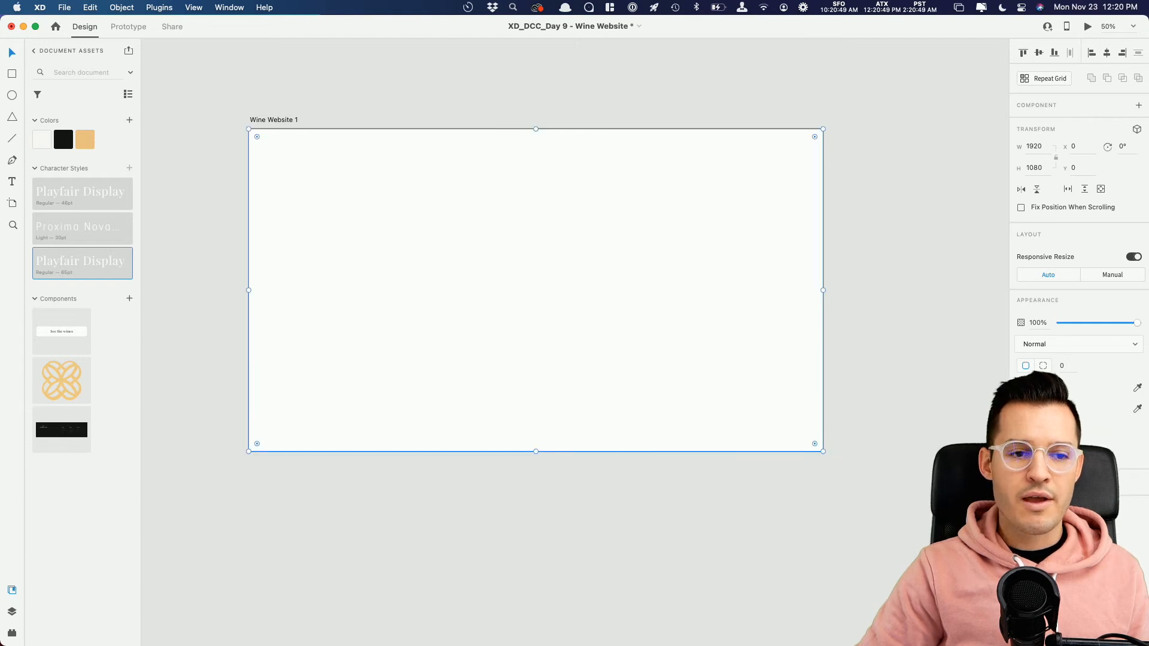
Step: Switch to Finder and fill the full-size rectangle with the vineyard sunset Unsplash JPG from the assets folder
key(super+Tab)
key(super+Tab)
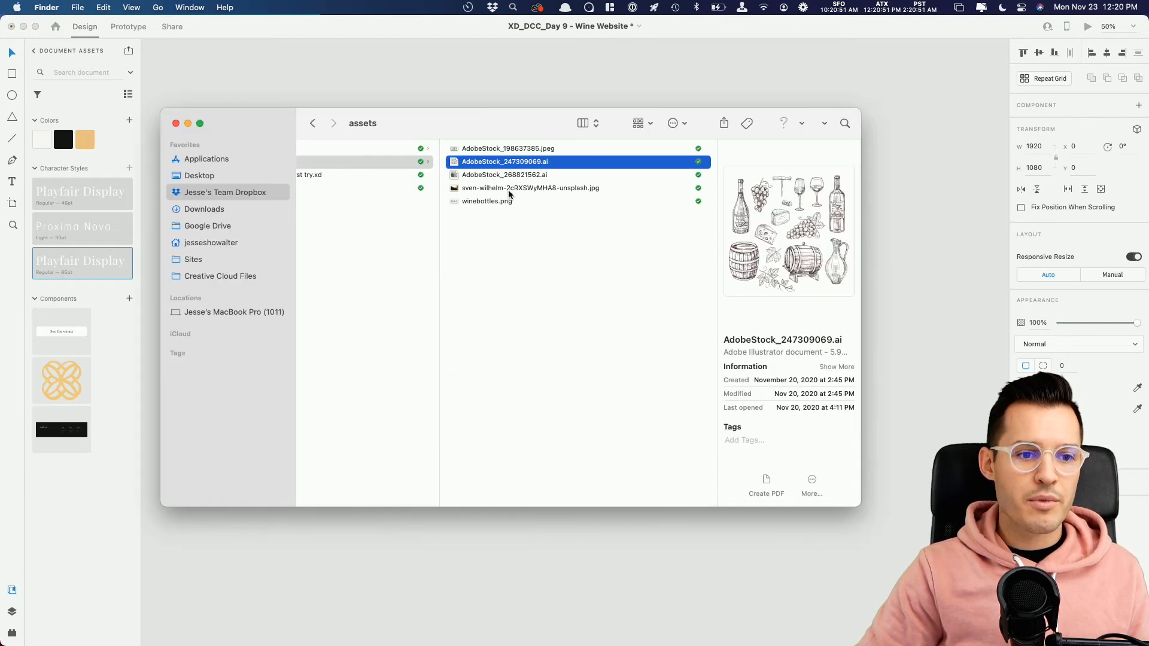
click(509, 191)
drag(493, 130, 563, 235)
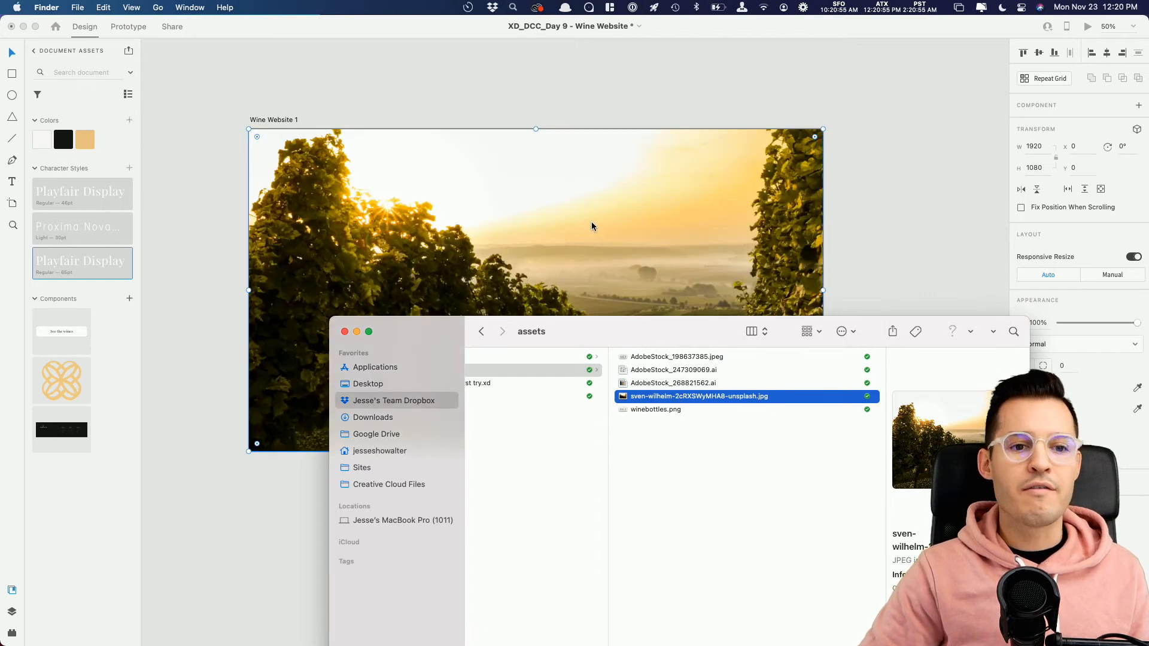
Step: Switch back to Adobe XD and shift the vineyard photo upward inside its full-size rectangle
click(641, 250)
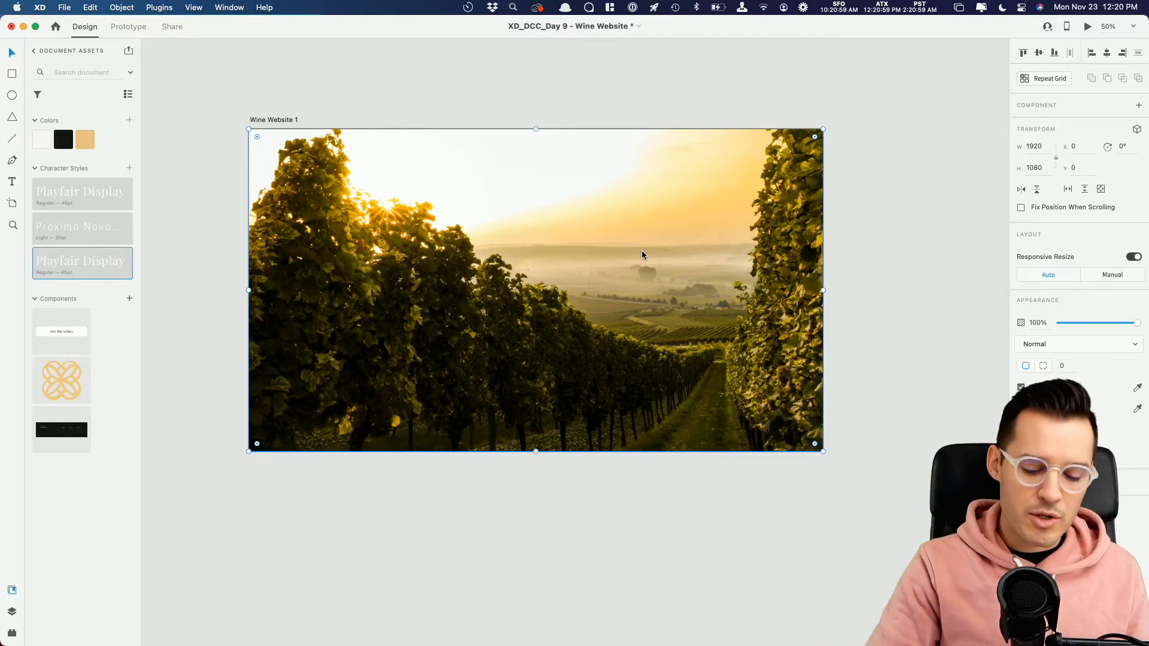
double_click(638, 252)
drag(633, 311, 633, 259)
click(915, 286)
Step: Send the vineyard rectangle behind the logo and bottle and set its opacity to 15%
click(694, 266)
key(super+shift+bracketleft)
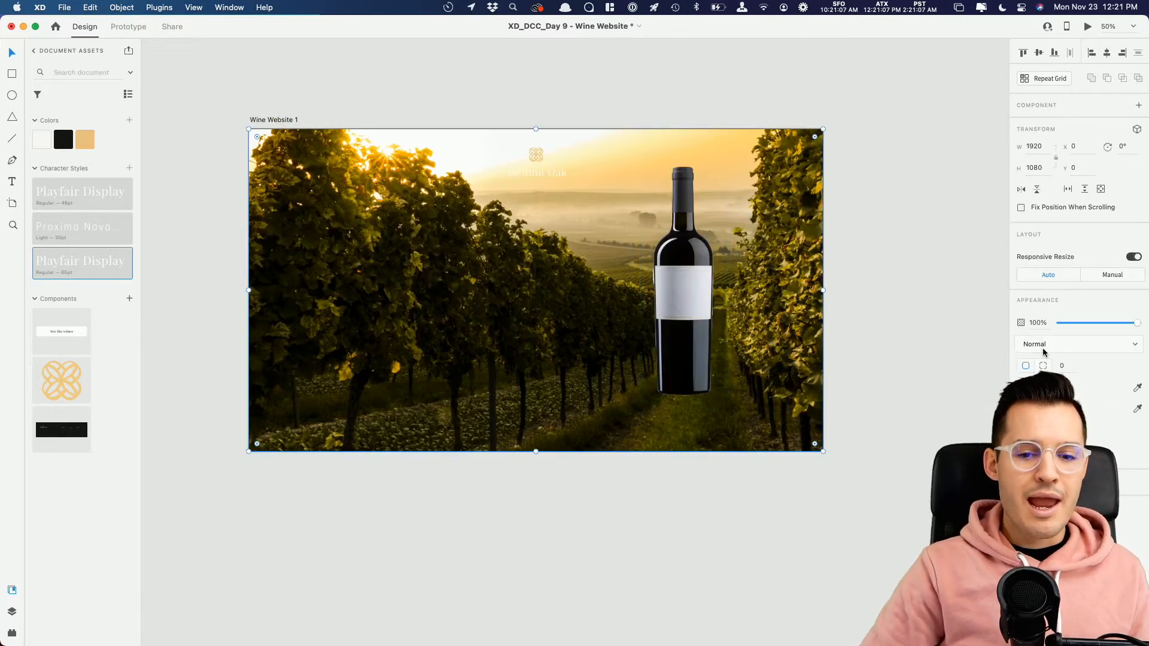
click(1071, 323)
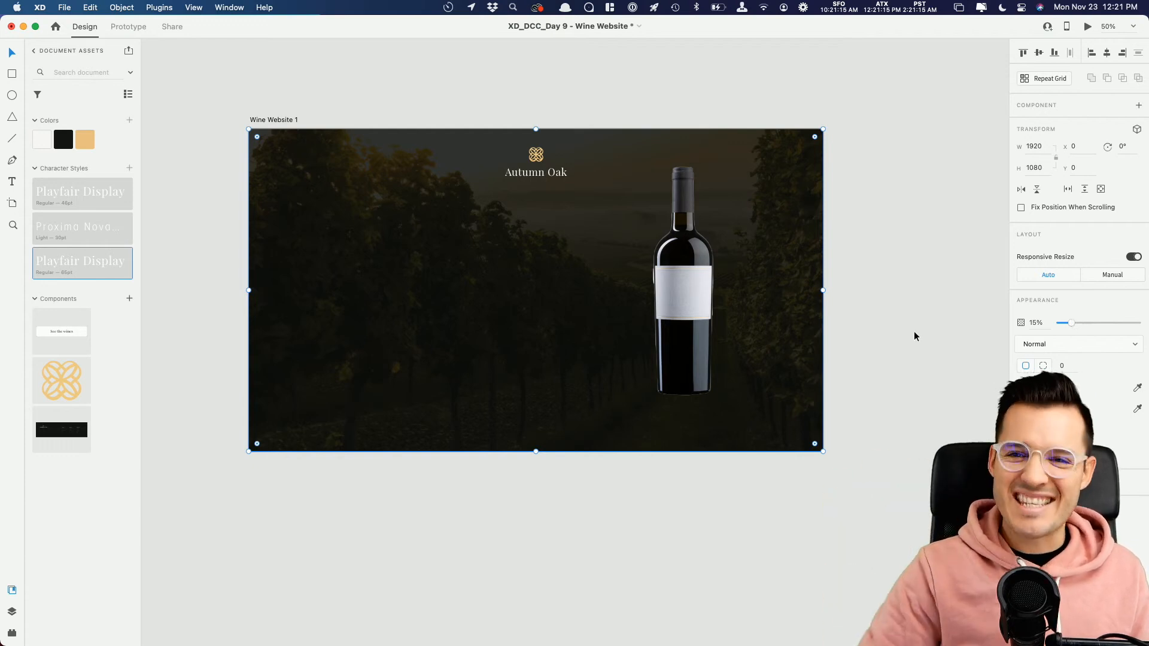
Step: Extend the Wine Website 1 artboard downward to leave an empty dark section below the hero image
click(272, 120)
drag(535, 452, 658, 608)
drag(838, 505, 763, 465)
key(super+1)
key(super+minus)
Step: Duplicate the vineyard rectangle in place and set the copy's opacity to 100%
click(626, 336)
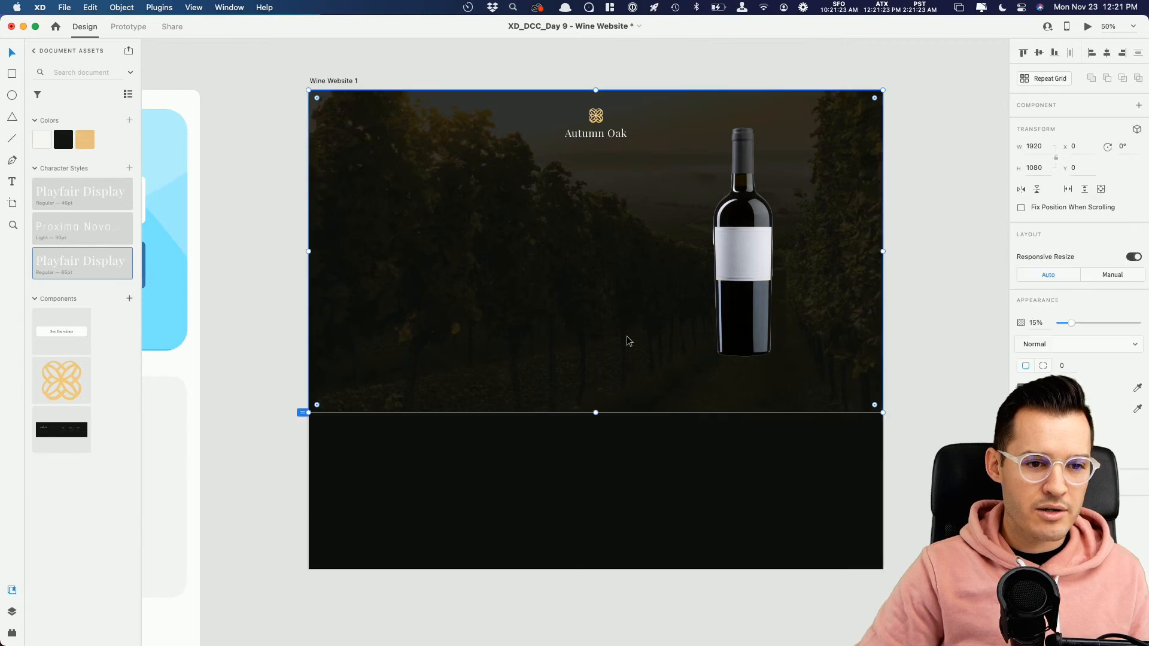
key(super+d)
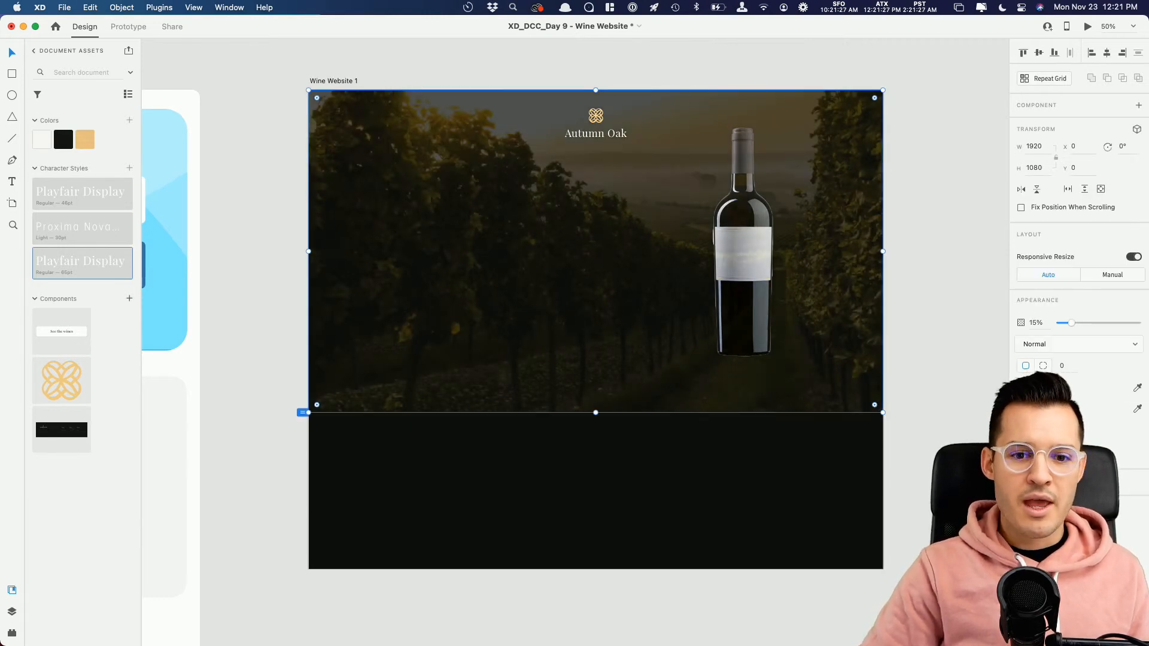
click(1037, 387)
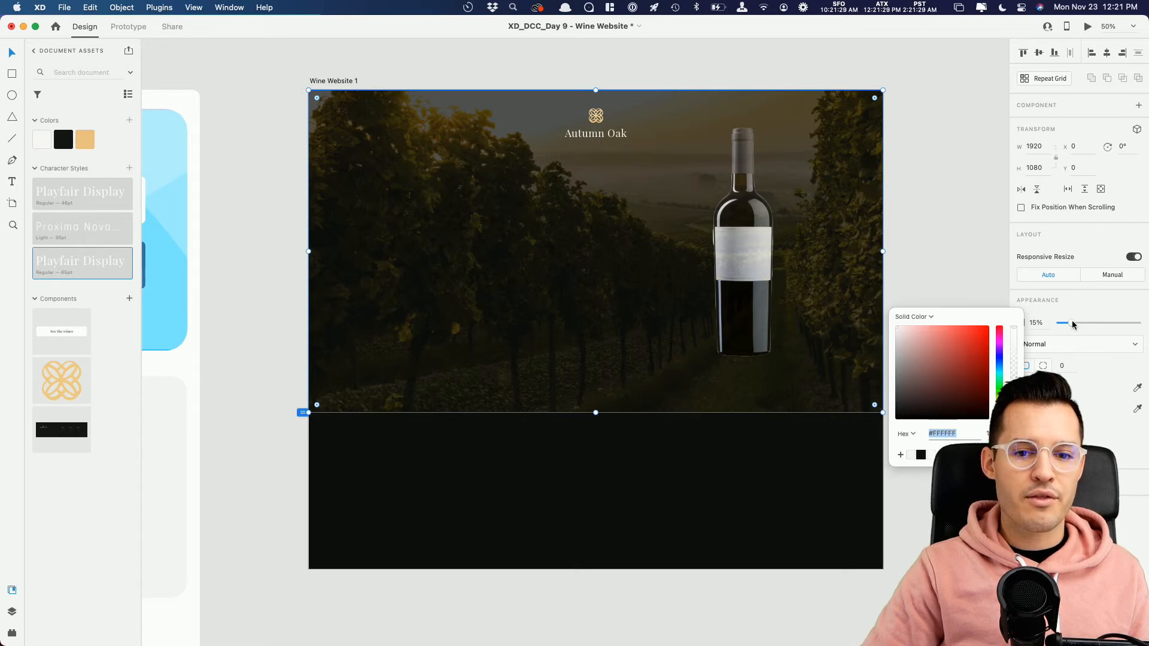
drag(1073, 324, 1136, 323)
Step: Fill the duplicate rectangle with a linear gradient using the artboard's #0F0F0F for both stops, fully transparent at the upper stop
click(1036, 387)
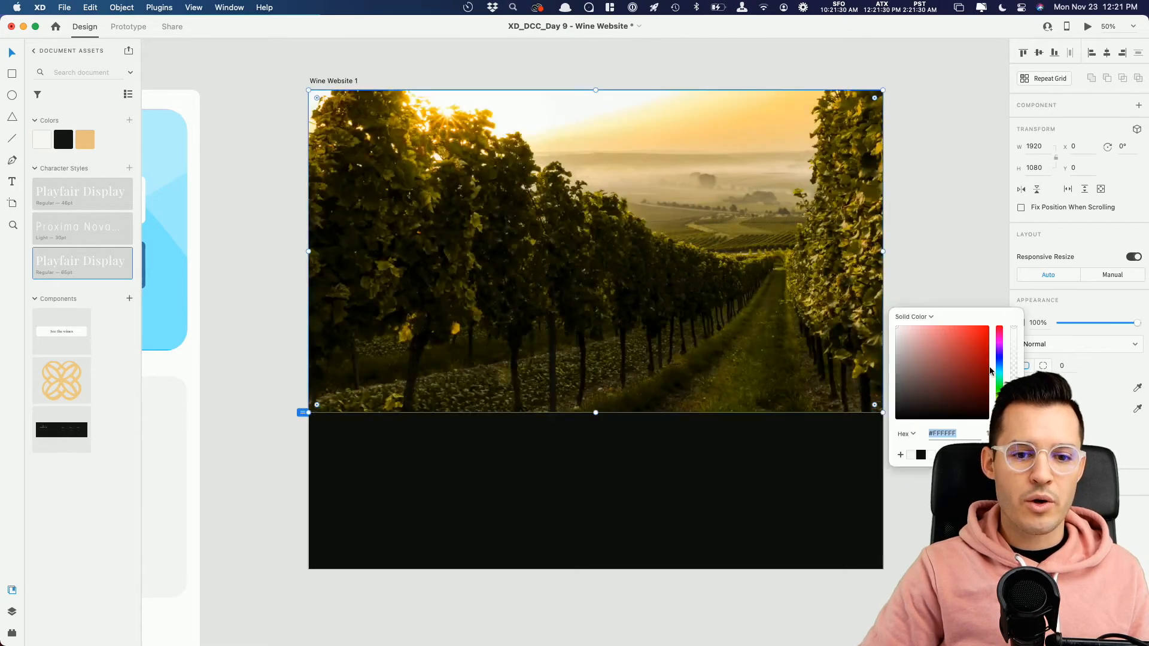
click(913, 317)
click(912, 327)
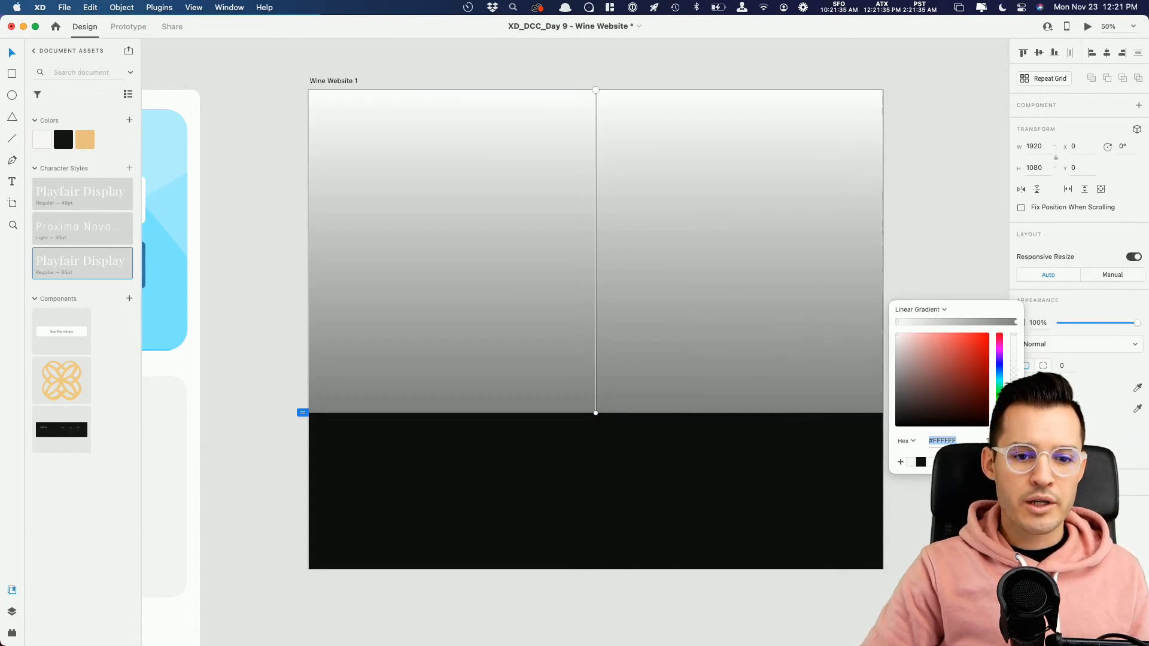
click(707, 469)
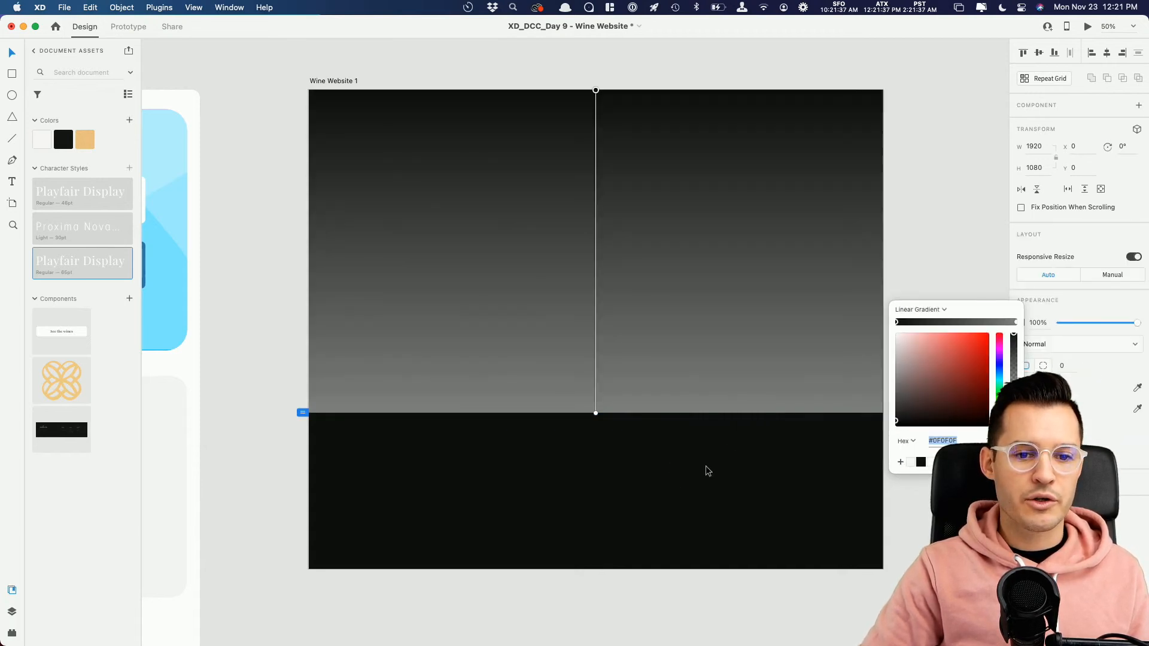
click(1015, 322)
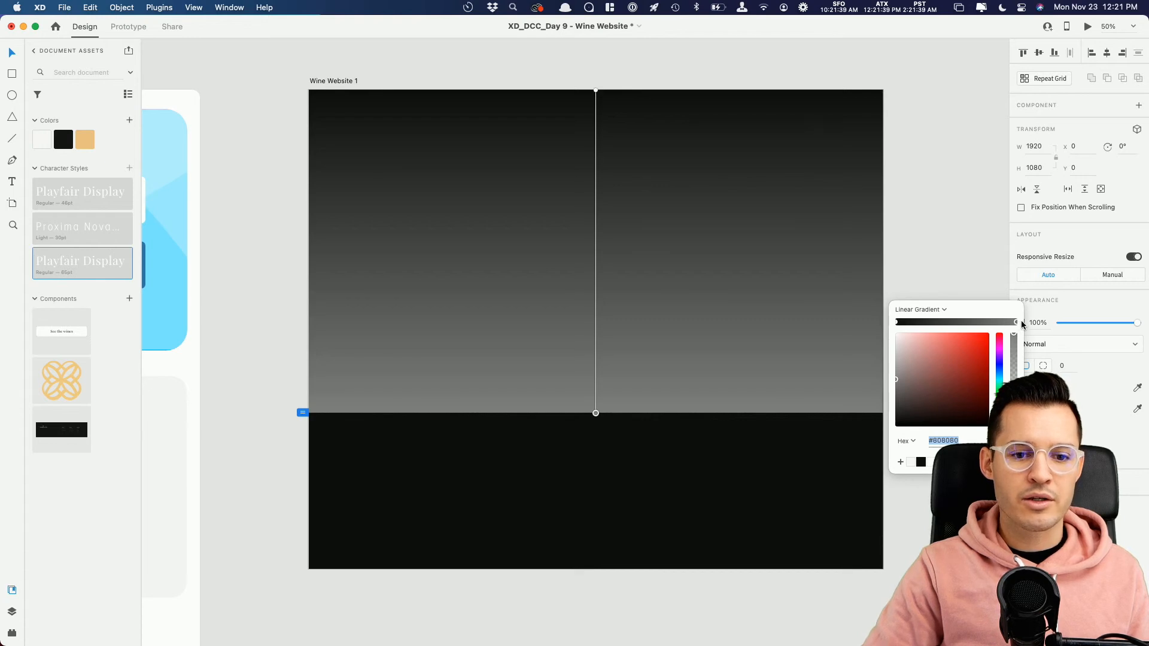
click(662, 479)
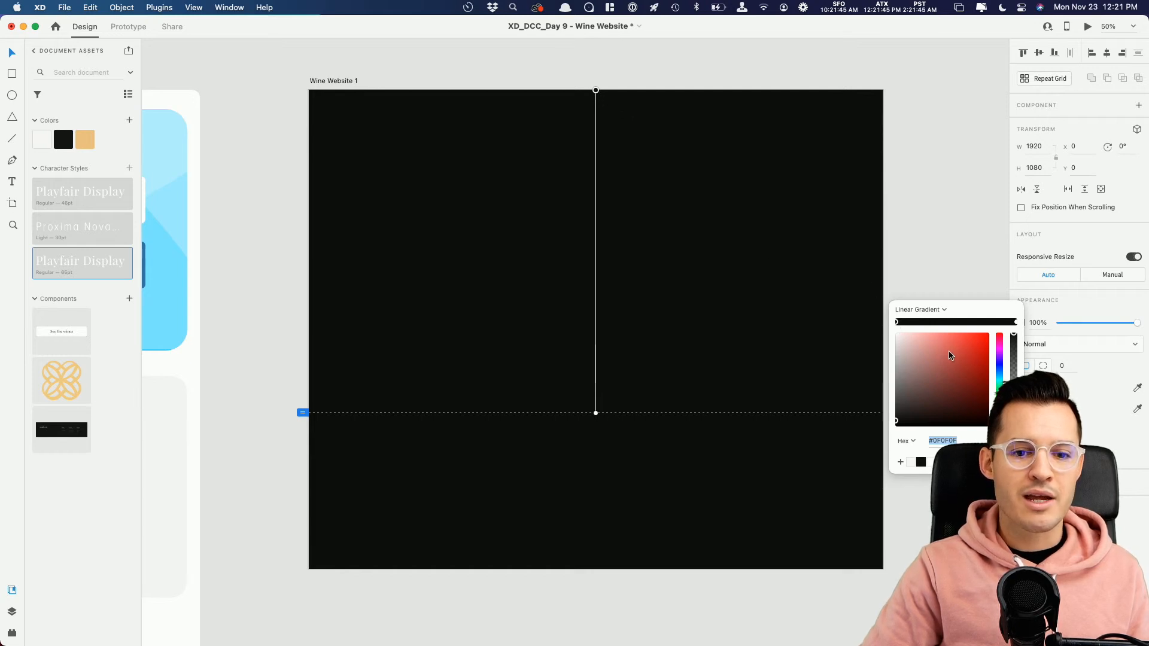
drag(1013, 335, 1013, 426)
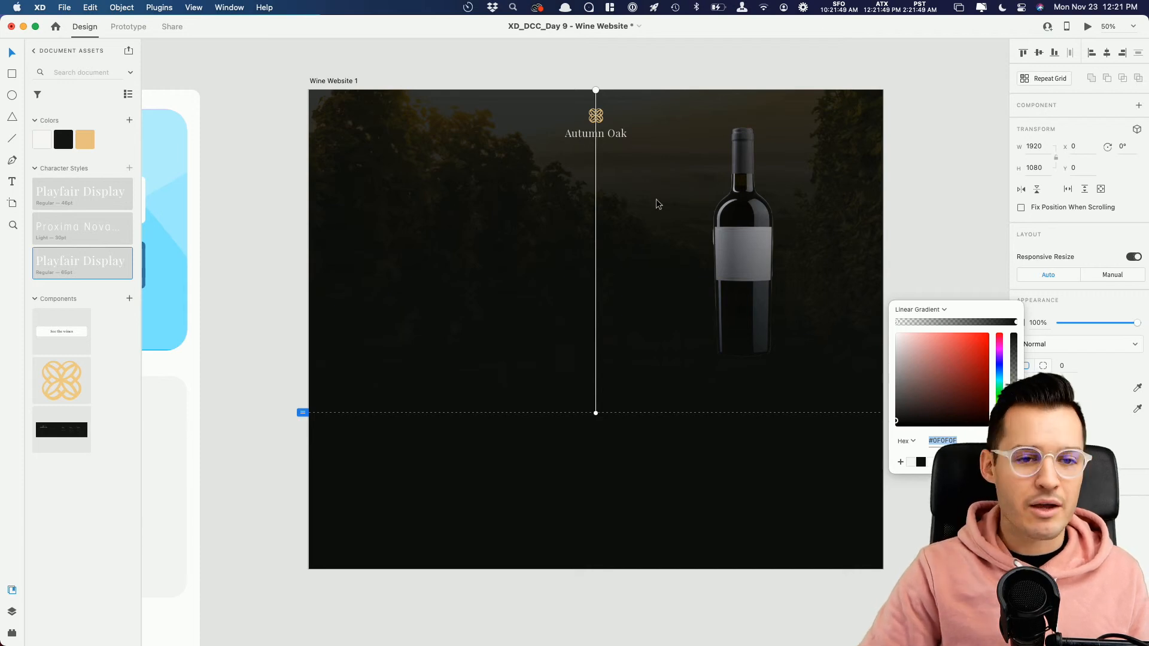
Step: Shrink the gradient overlay from its upper edge to about 244 high at Y 836, over the hero photo's lower edge
click(974, 129)
click(862, 117)
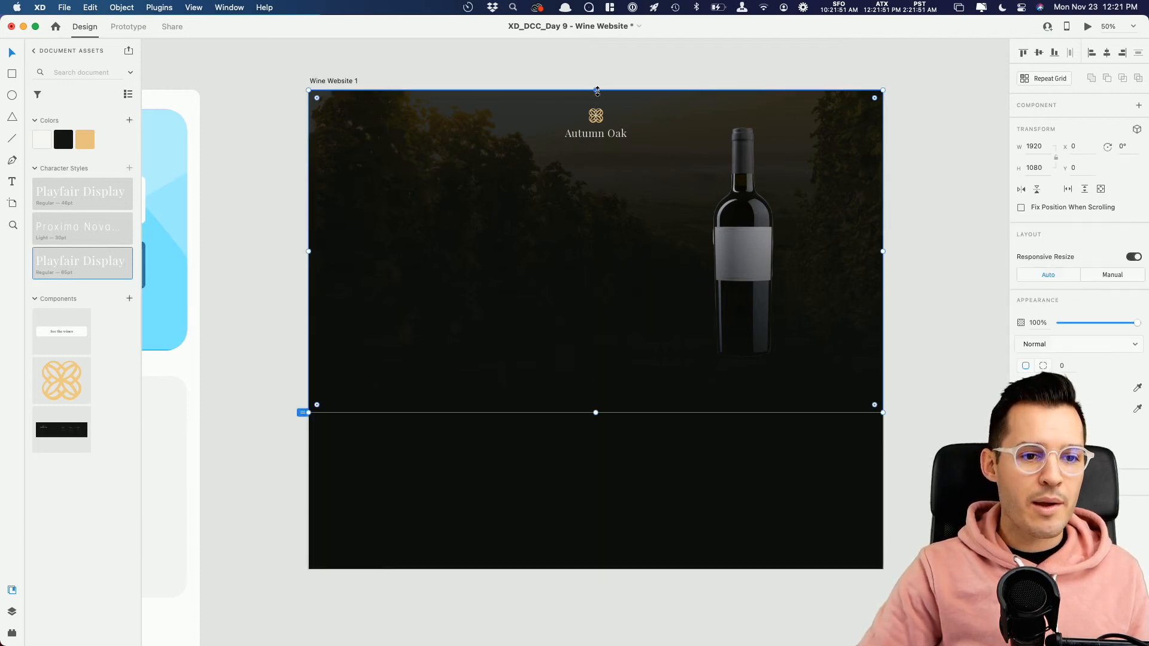
drag(597, 91, 590, 340)
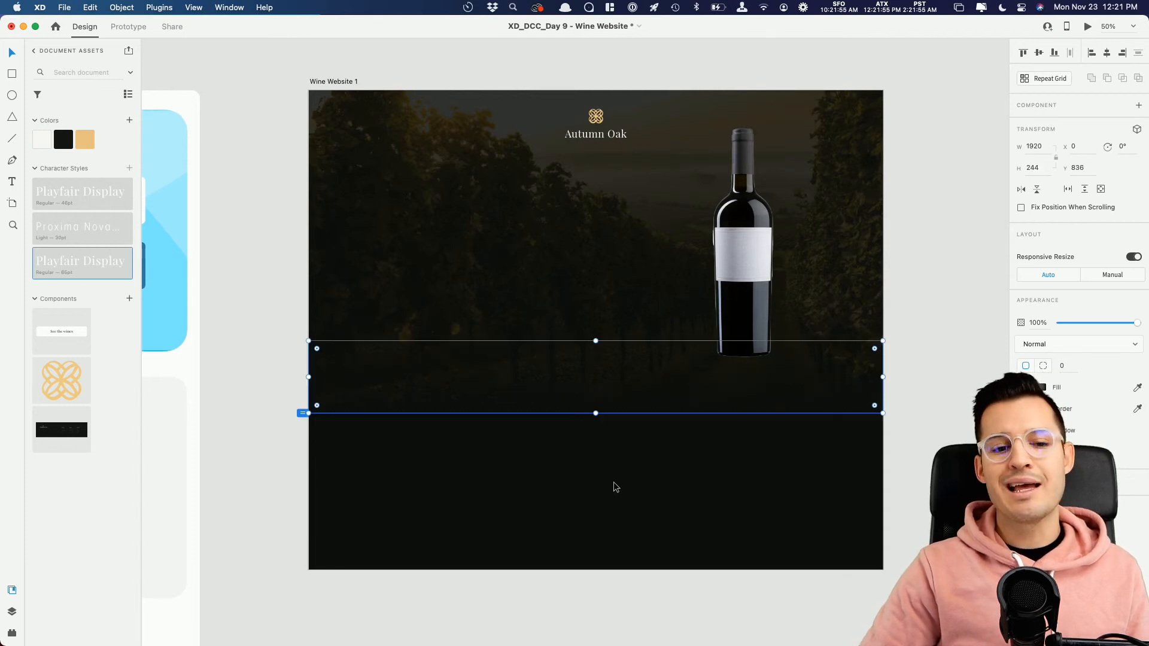
Step: Fine-tune the vineyard photo's opacity to about 17%
click(610, 221)
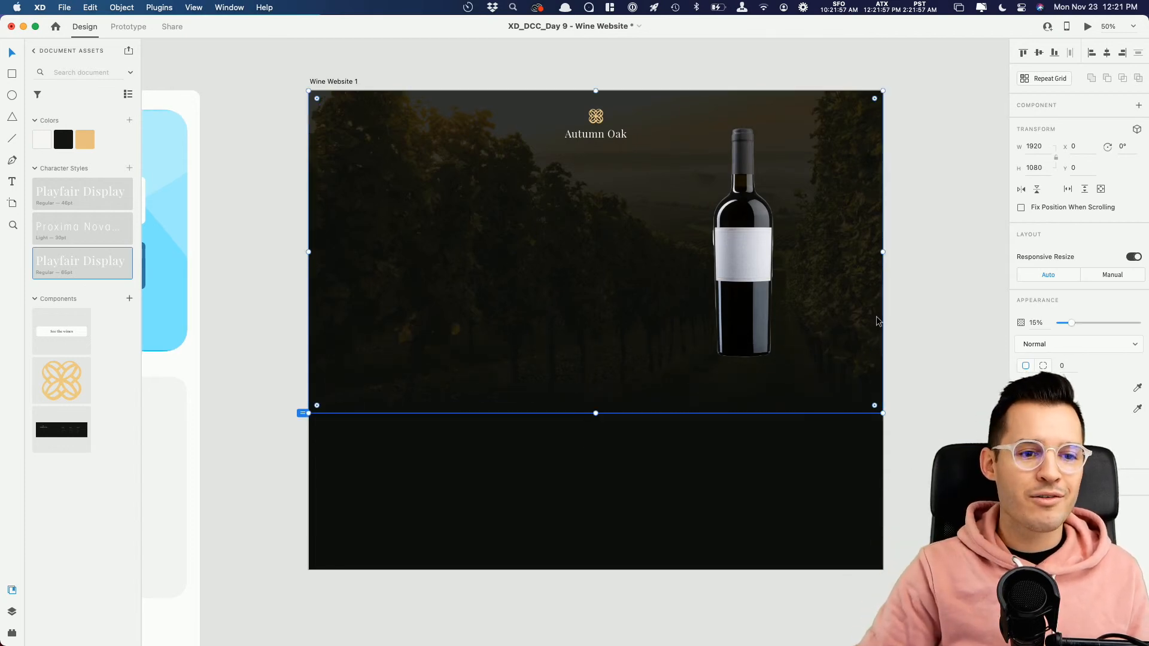
drag(1071, 322, 1076, 324)
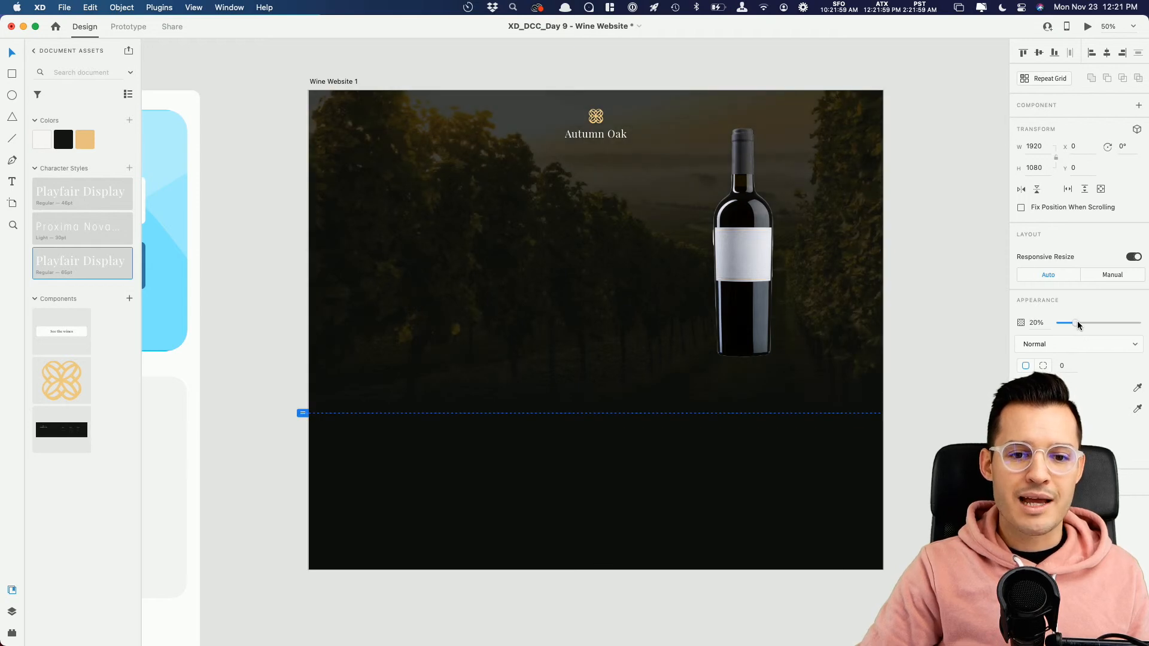
click(953, 254)
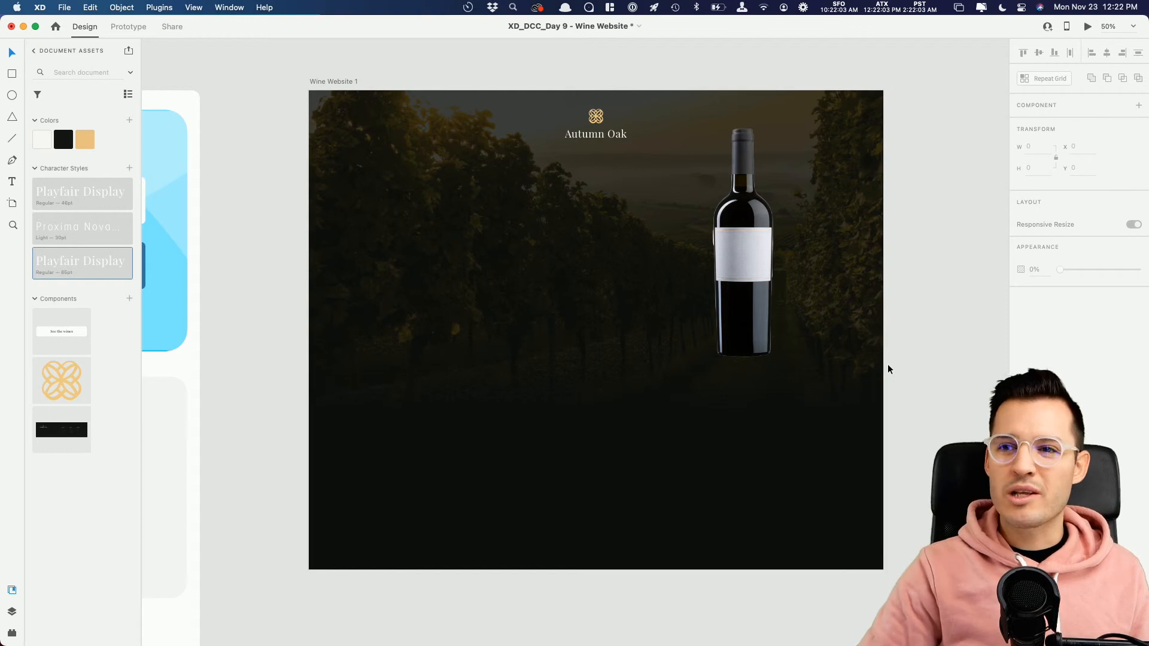
click(866, 231)
drag(1071, 323, 1074, 324)
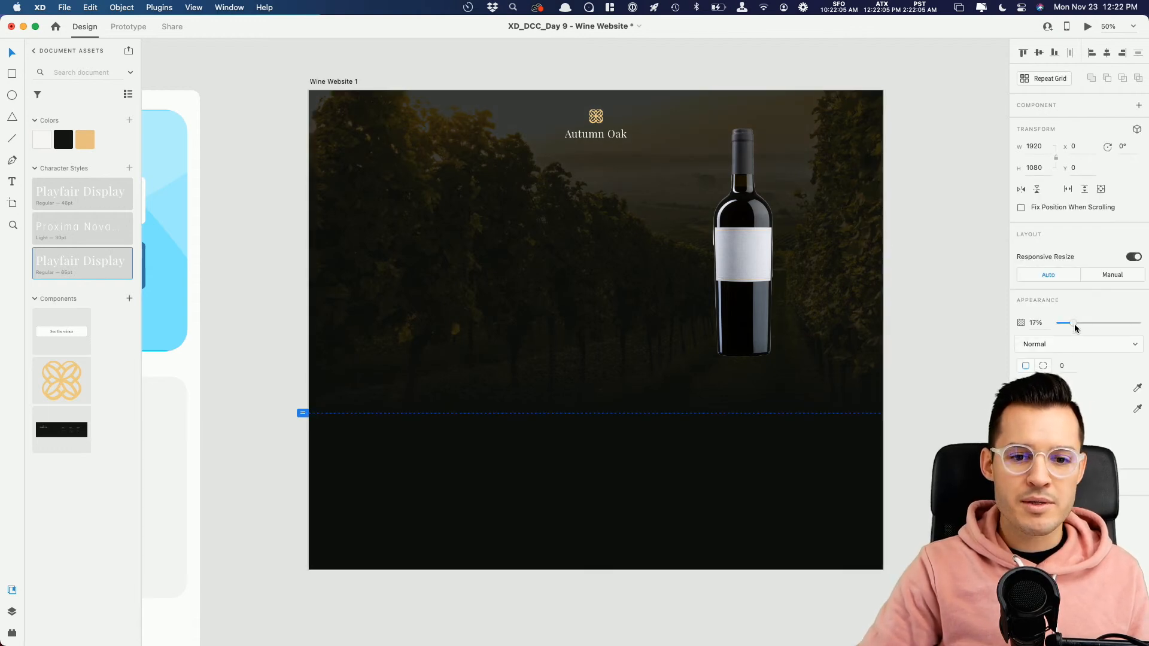
Step: Move the wine bottle down to about Y 154
click(942, 289)
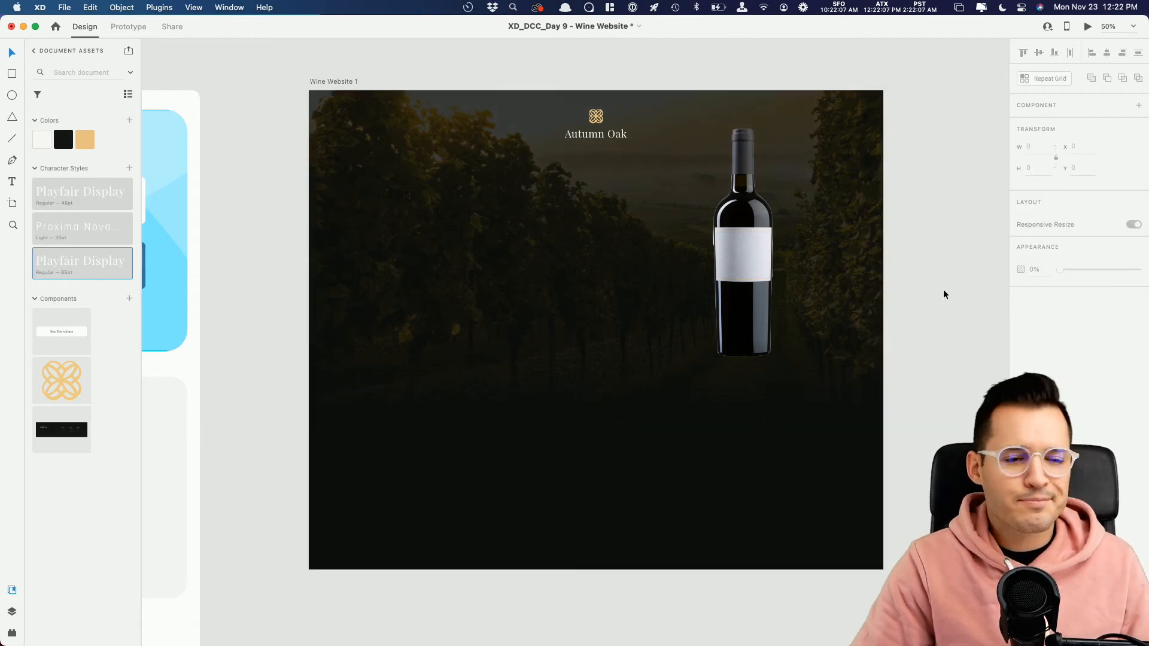
drag(755, 256, 752, 275)
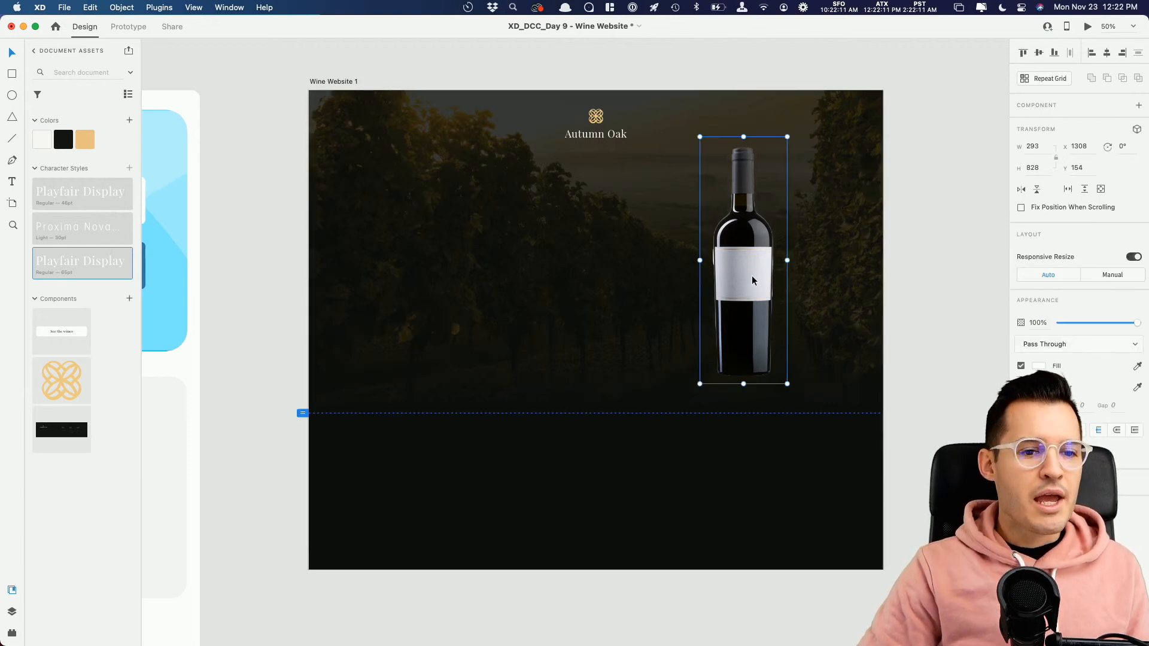
Step: Copy the logo's "Autumn Oak" text out of its group and place it at about X 491, Y 457
click(592, 138)
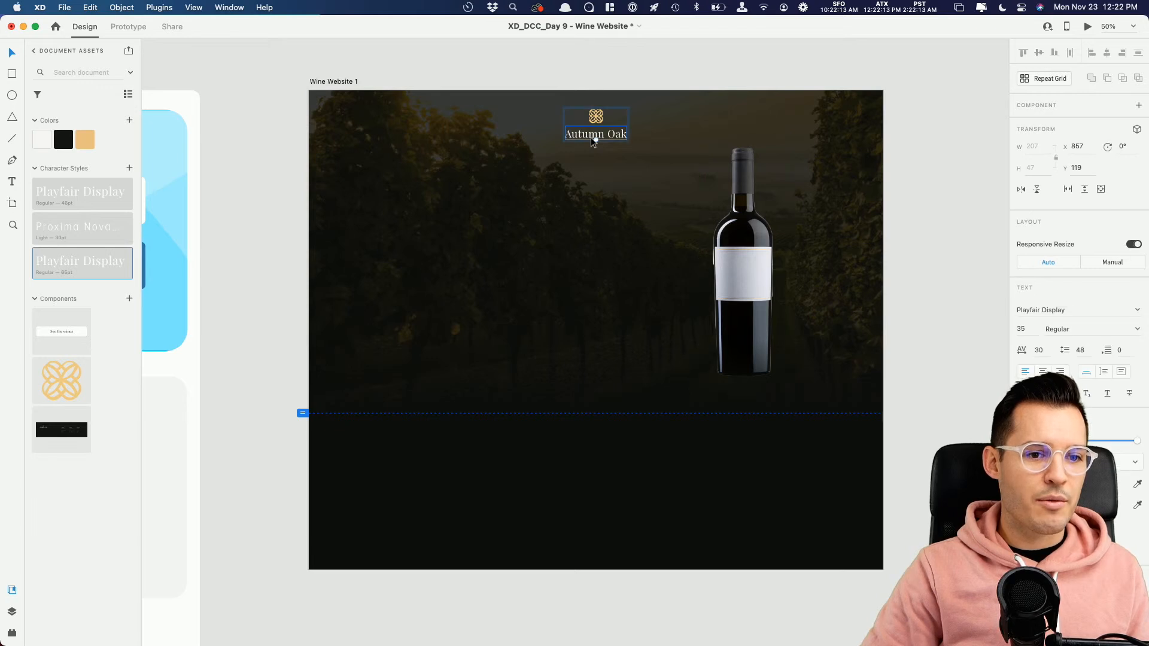
click(789, 139)
click(597, 135)
double_click(597, 135)
alt+drag(597, 135, 488, 236)
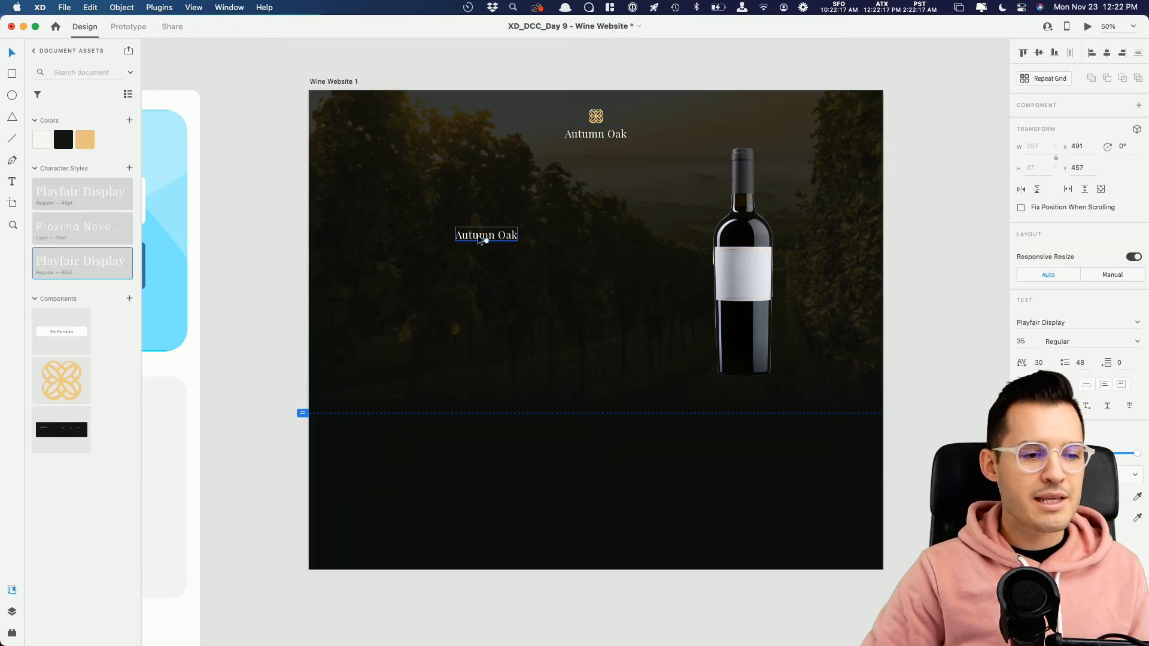
Step: Apply the 65pt Playfair Display character style to the copied text, make it Bold, and move it to about X 228, Y 408
click(90, 264)
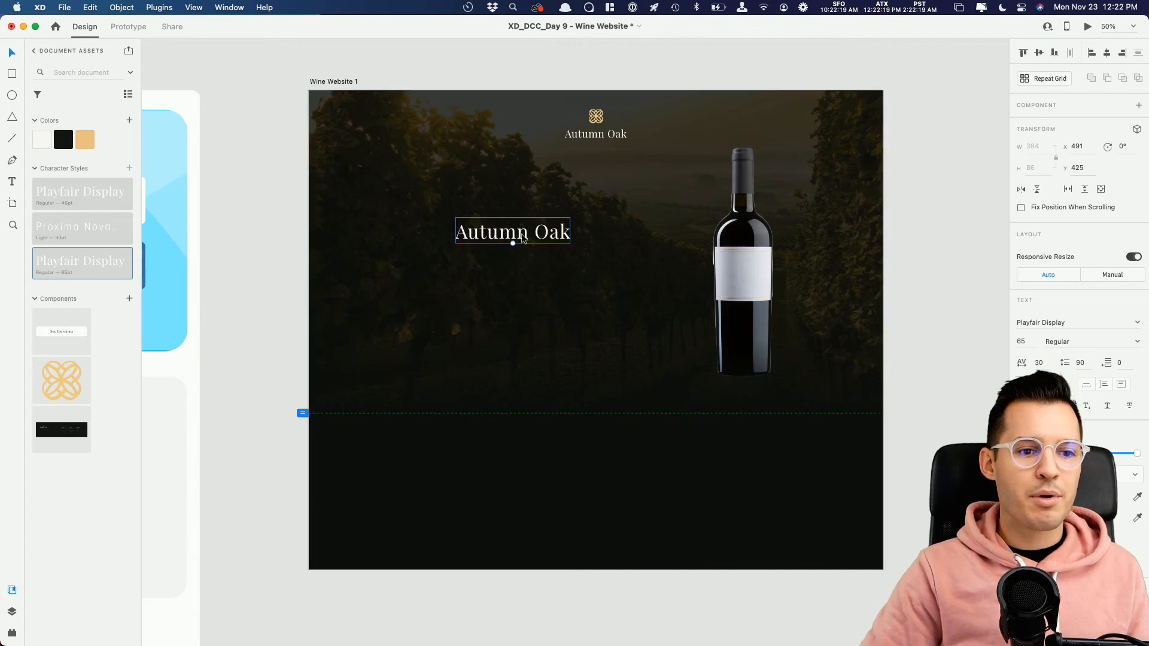
drag(514, 238, 420, 235)
click(1136, 341)
click(1077, 374)
drag(441, 226, 458, 224)
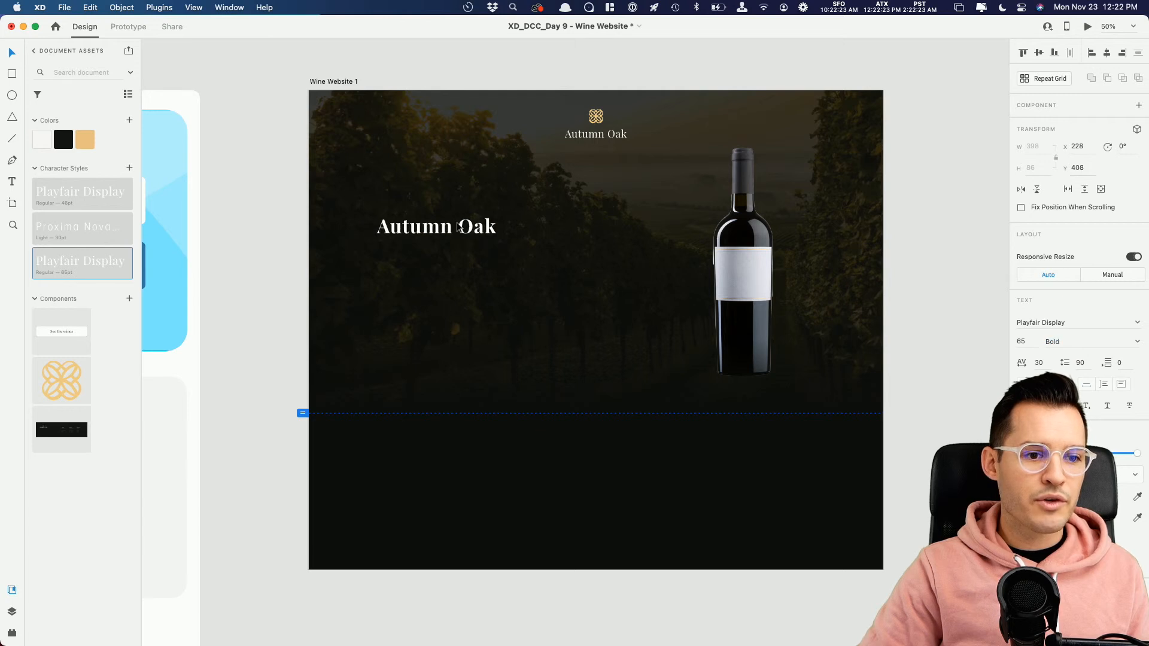
Step: Show the artboard's layout grid and align the bold text with the first column at about X 140, Y 482
key(Return)
key(shift+super+apostrophe)
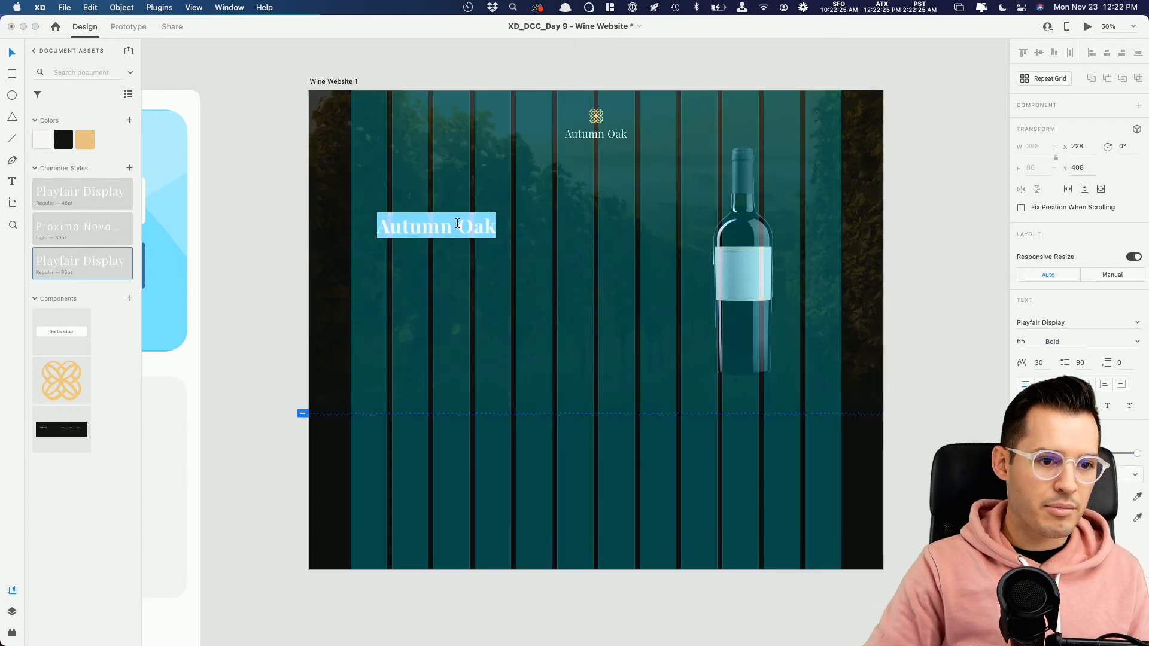
key(Escape)
drag(417, 228, 391, 250)
Step: Replace the bold text with the headline "90 Years of Experience Making Quality Wines"
key(Return)
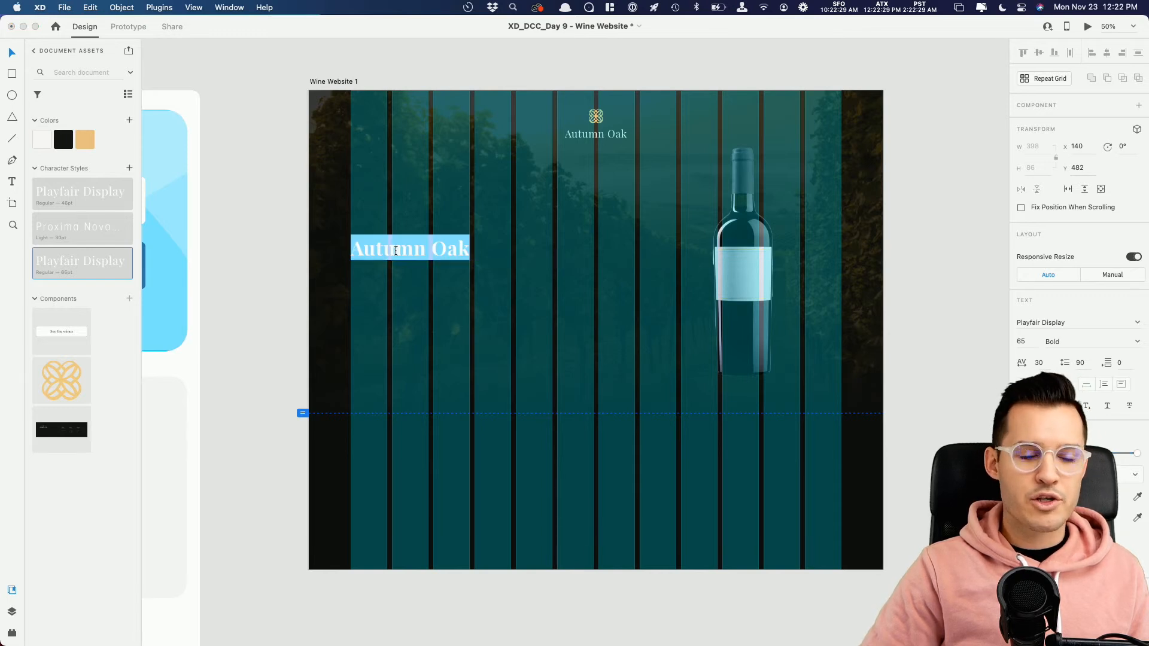
text(90b)
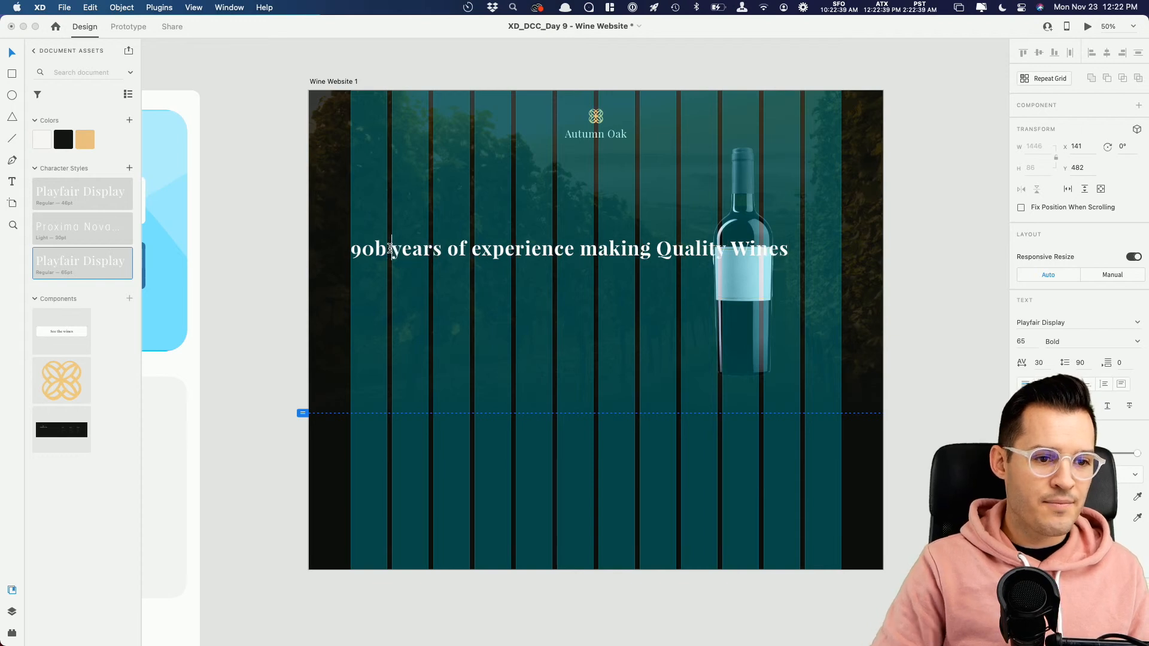
key(BackSpace)
key(BackSpace)
key(shift+Right)
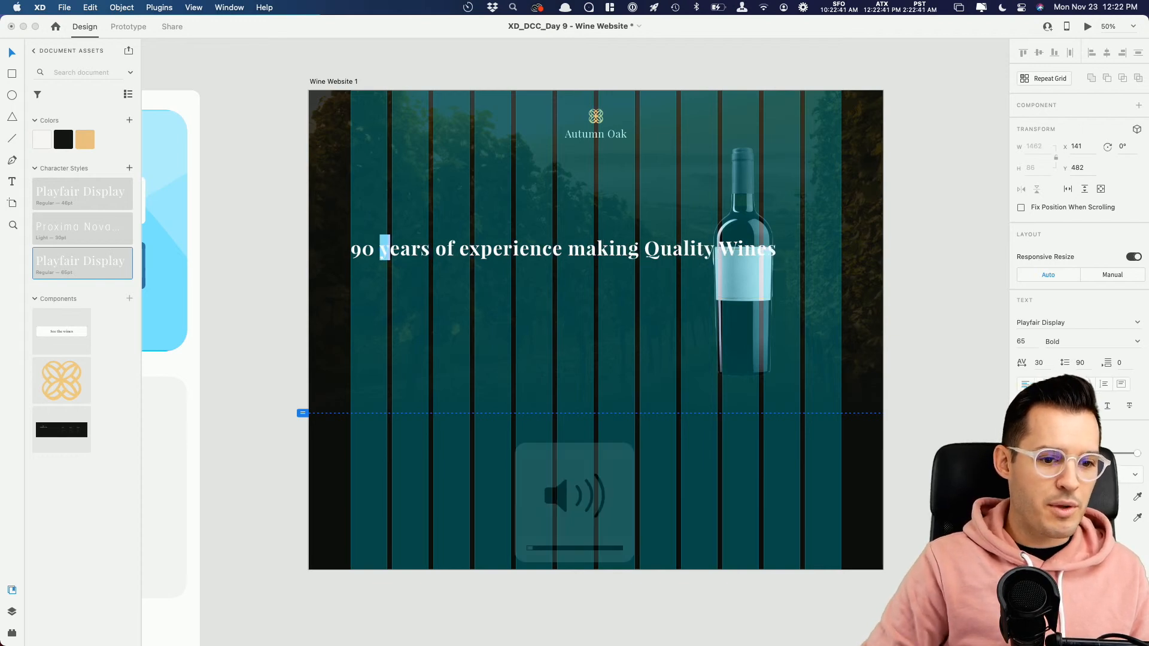
key(XF86AudioMute)
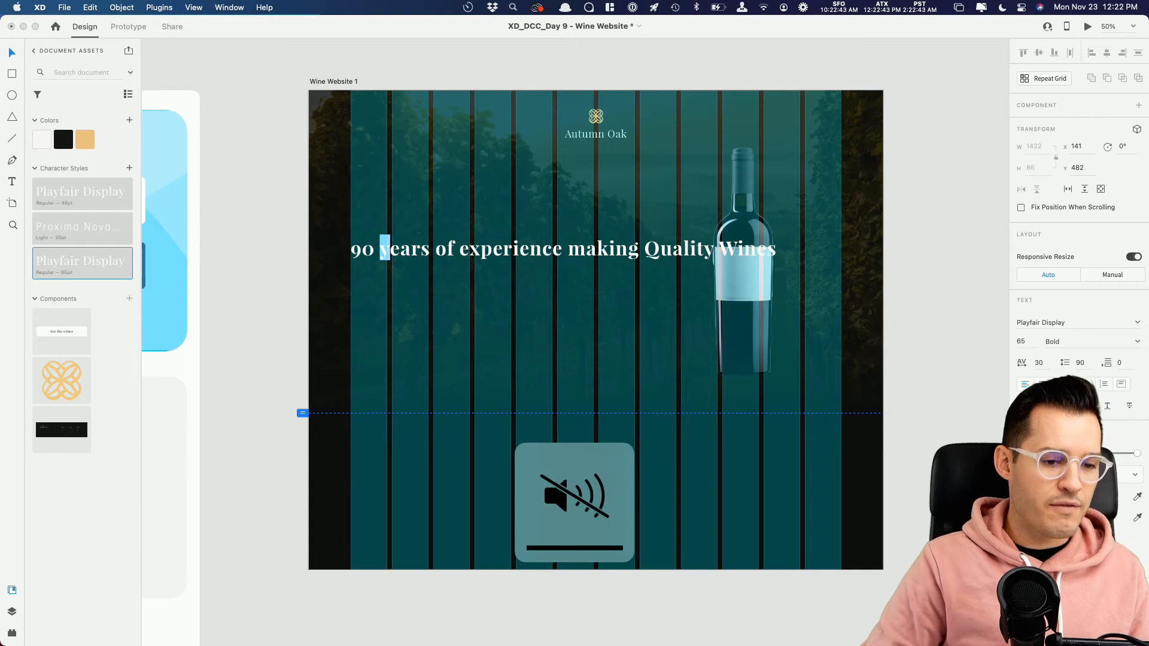
text(Y)
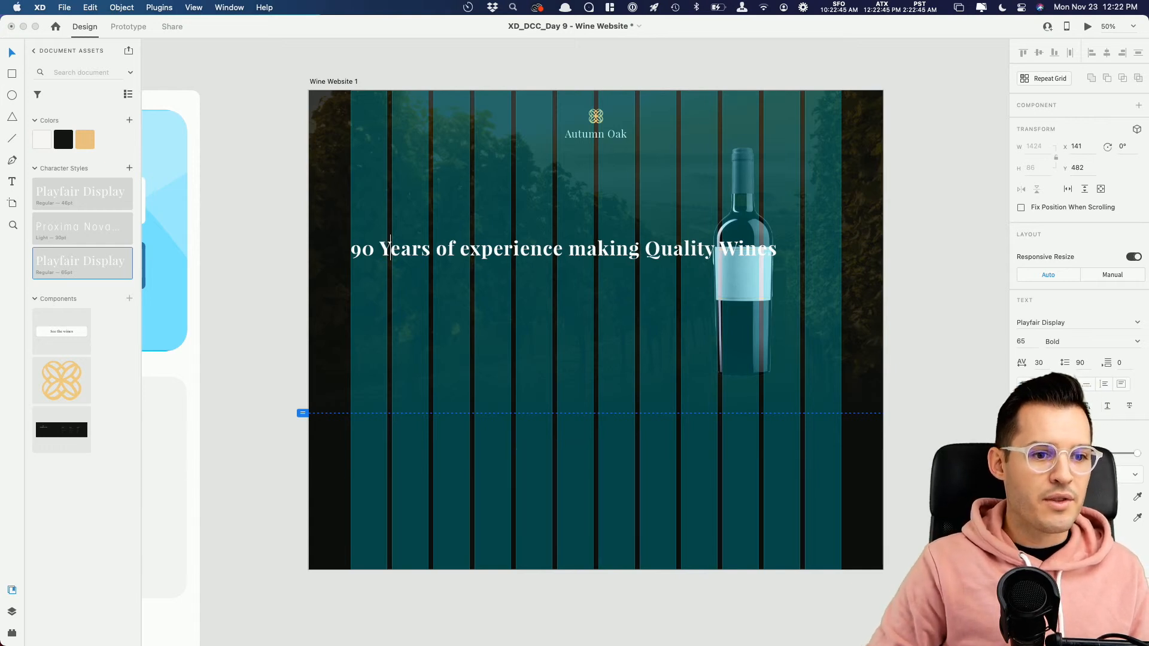
text(E)
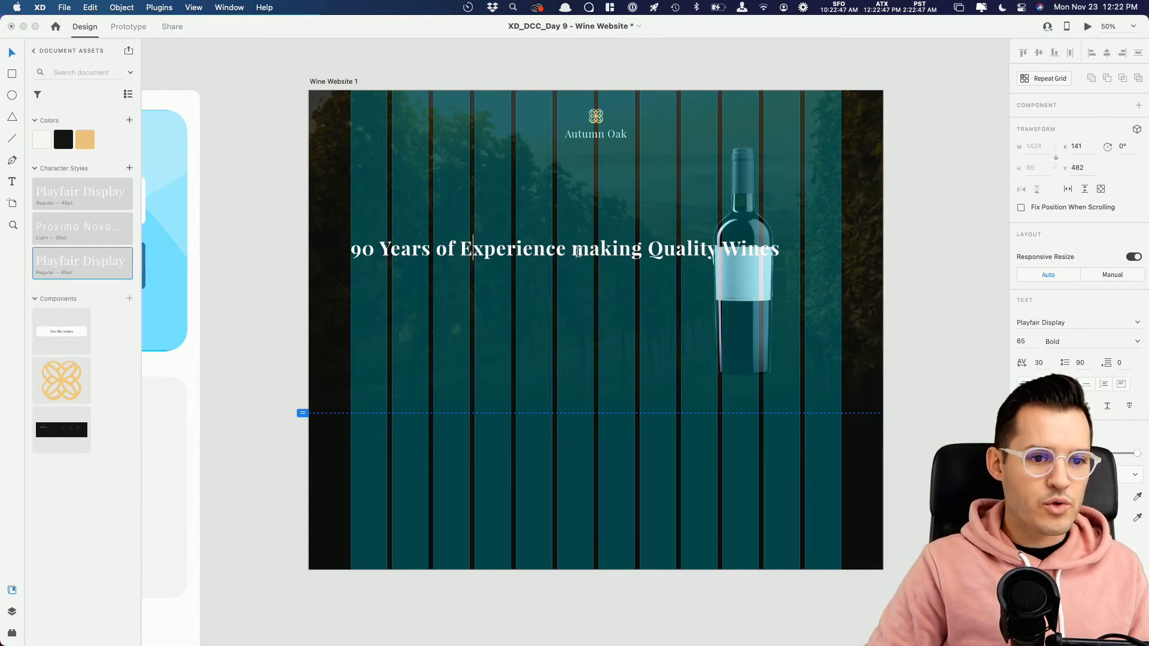
text(M)
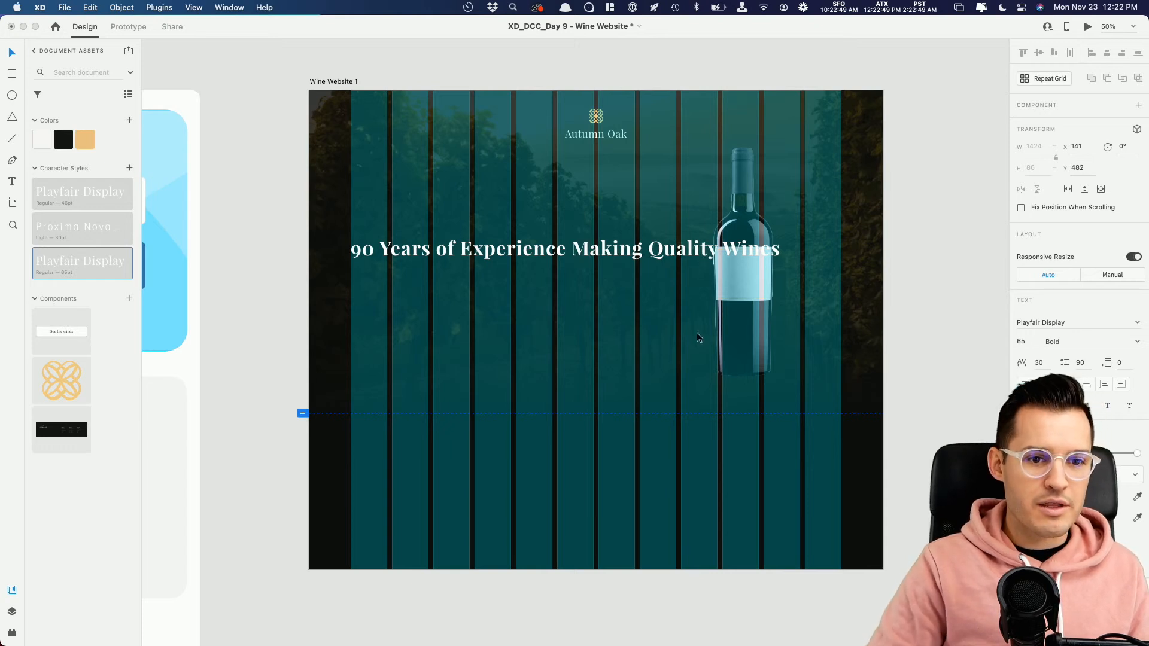
key(Escape)
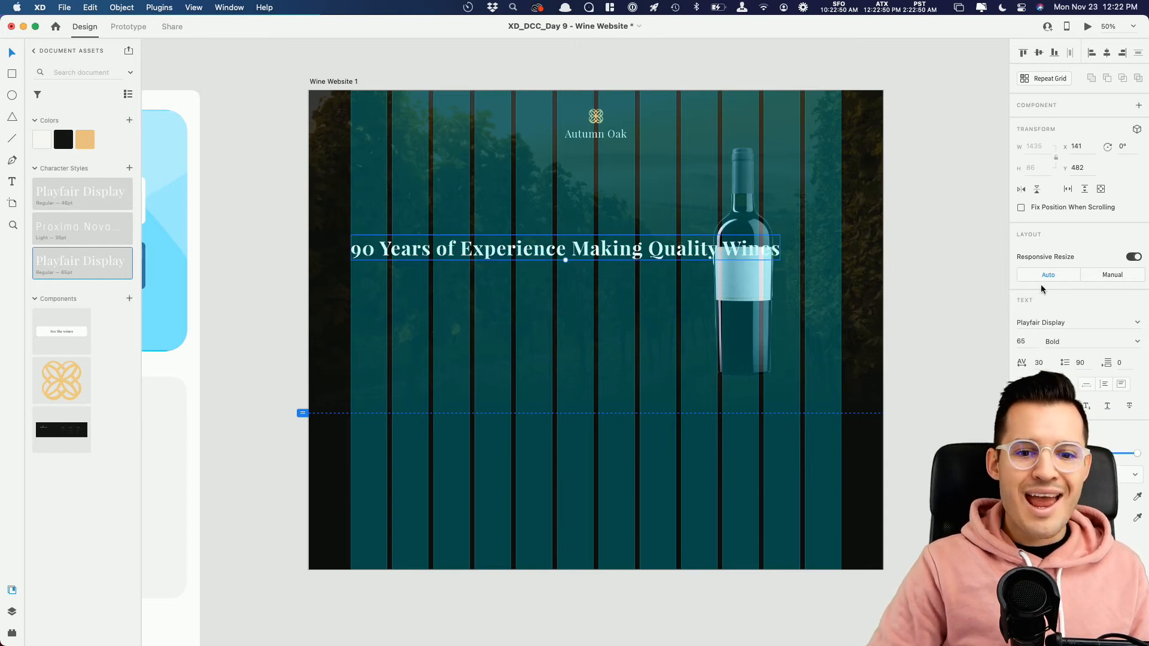
Step: Make the headline a fixed-size text box and resize it to about 811 × 297 so it wraps onto two lines
click(1121, 386)
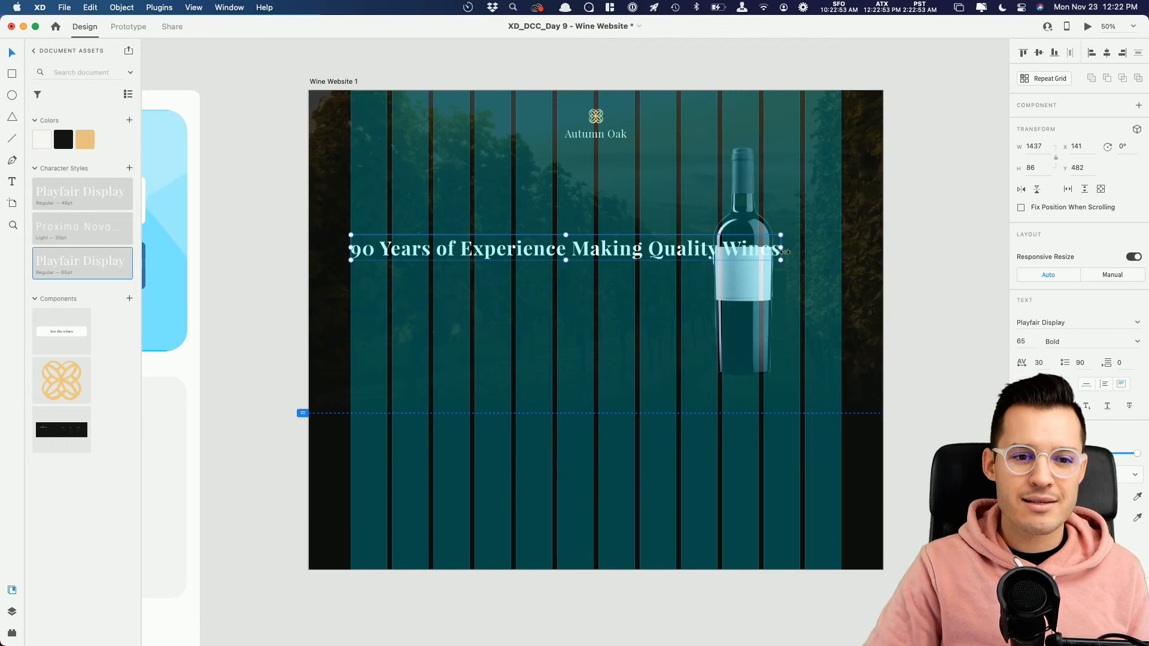
drag(780, 260, 593, 323)
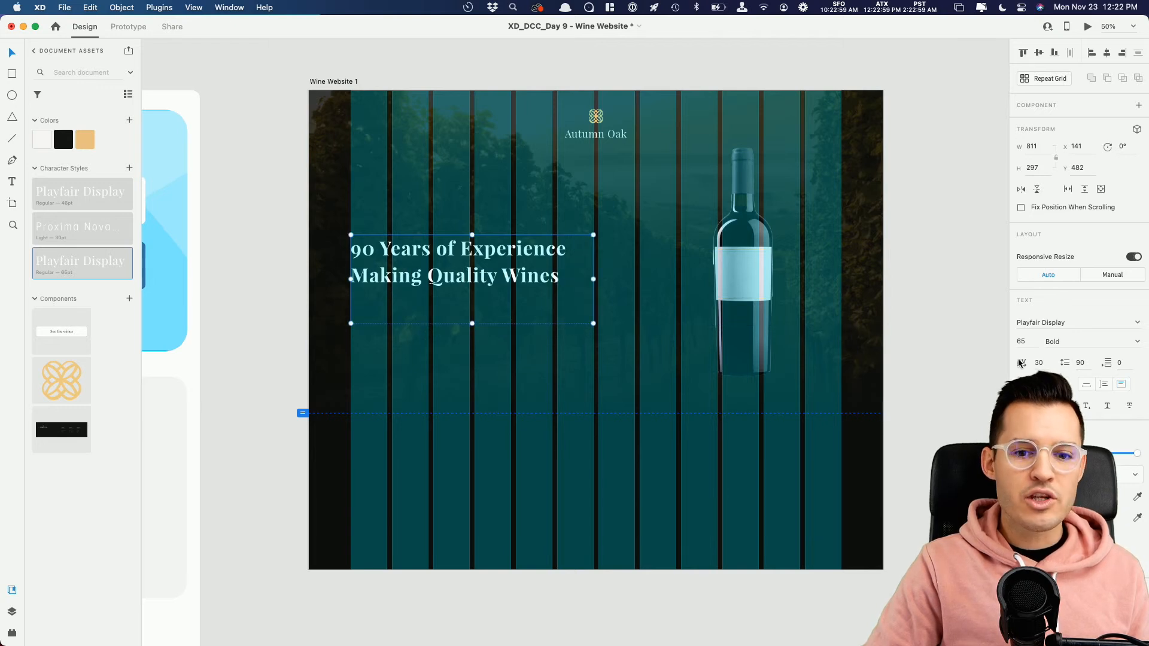
Step: Make the headline an auto-height text box and set its font size to 90
click(1103, 384)
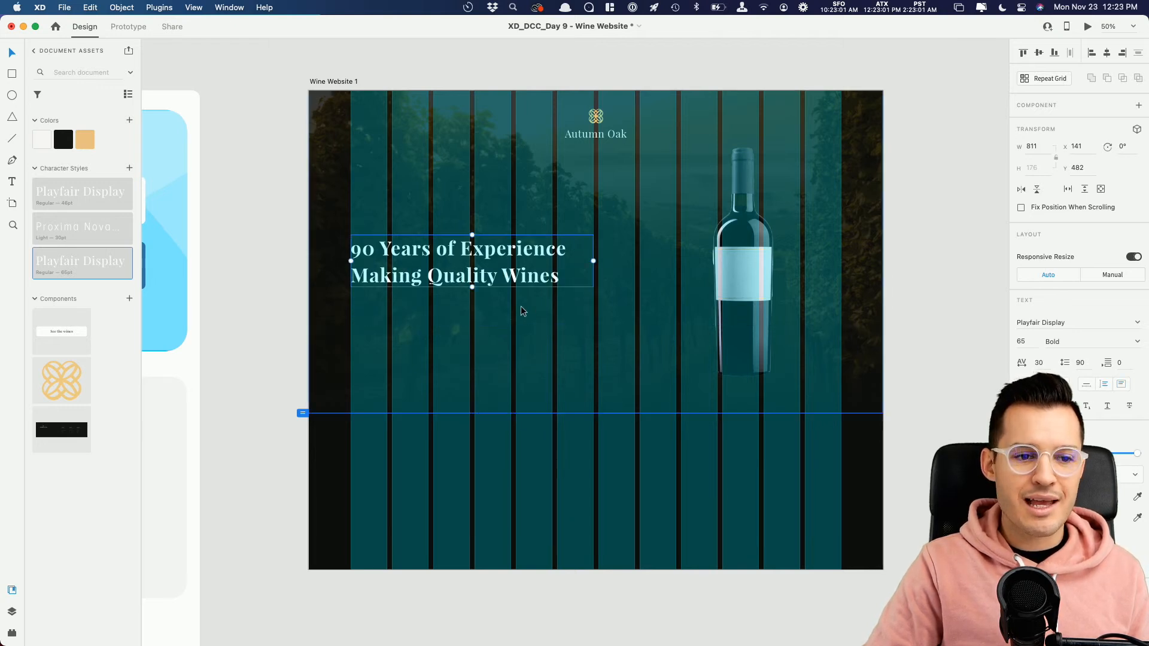
click(1026, 339)
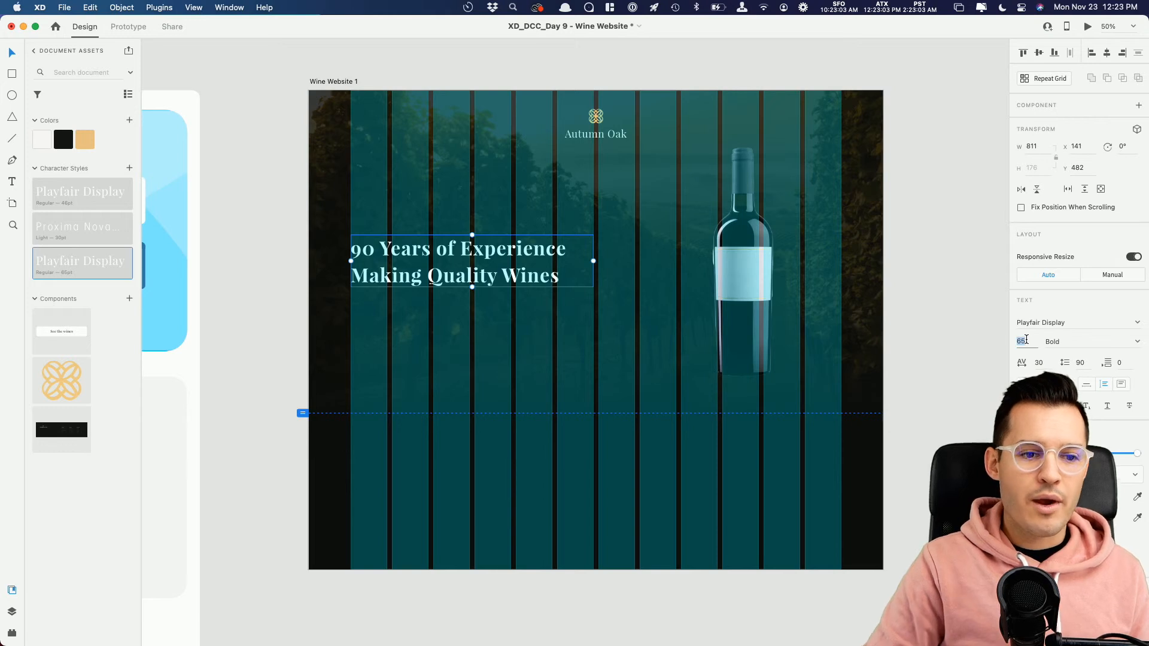
key(shift+Up)
key(shift+Up)
key(shift+Up)
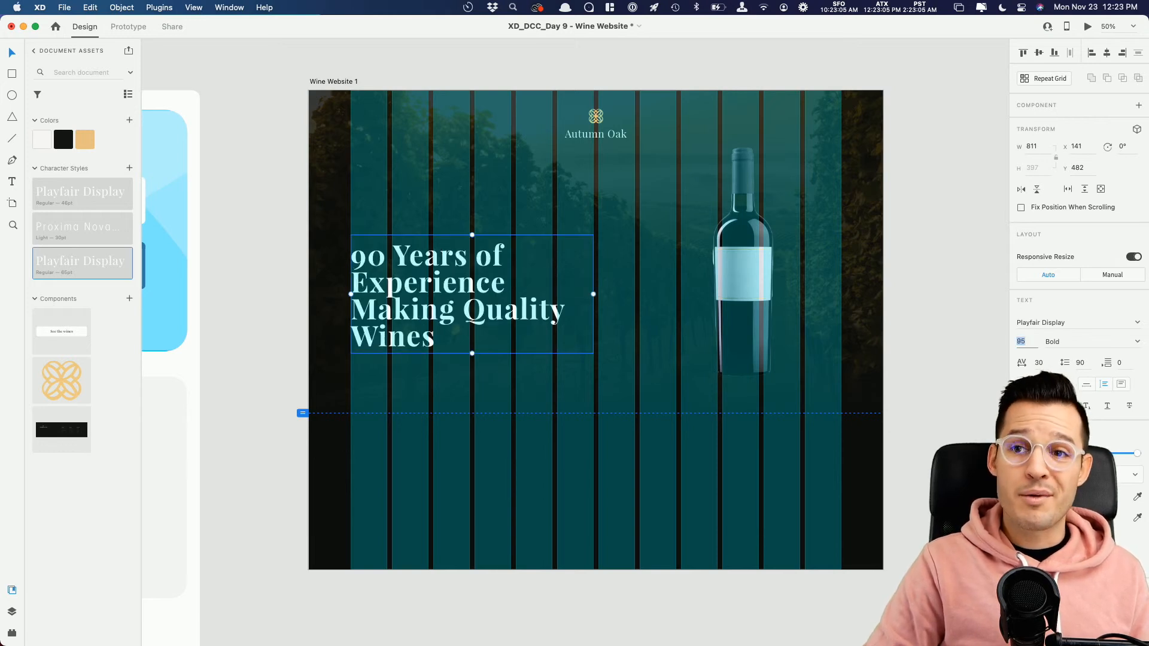
key(Down)
key(Down)
key(Down)
key(Down)
key(Down)
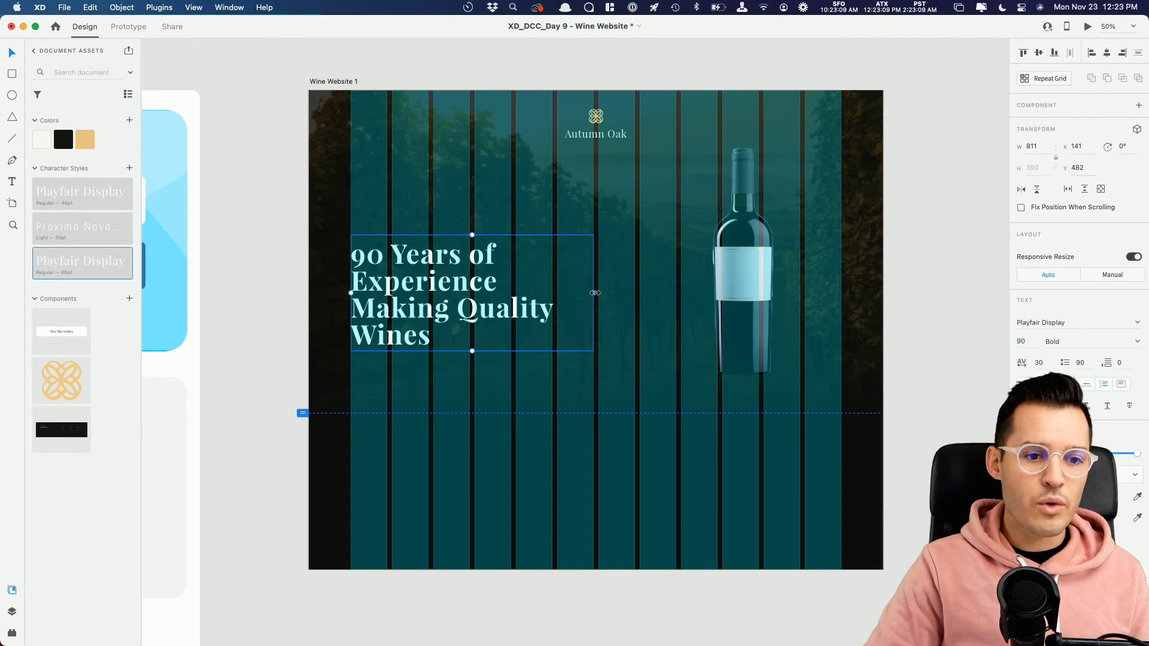
Step: Widen the headline's text box to about 949 and set its line spacing to 120
drag(594, 293, 632, 292)
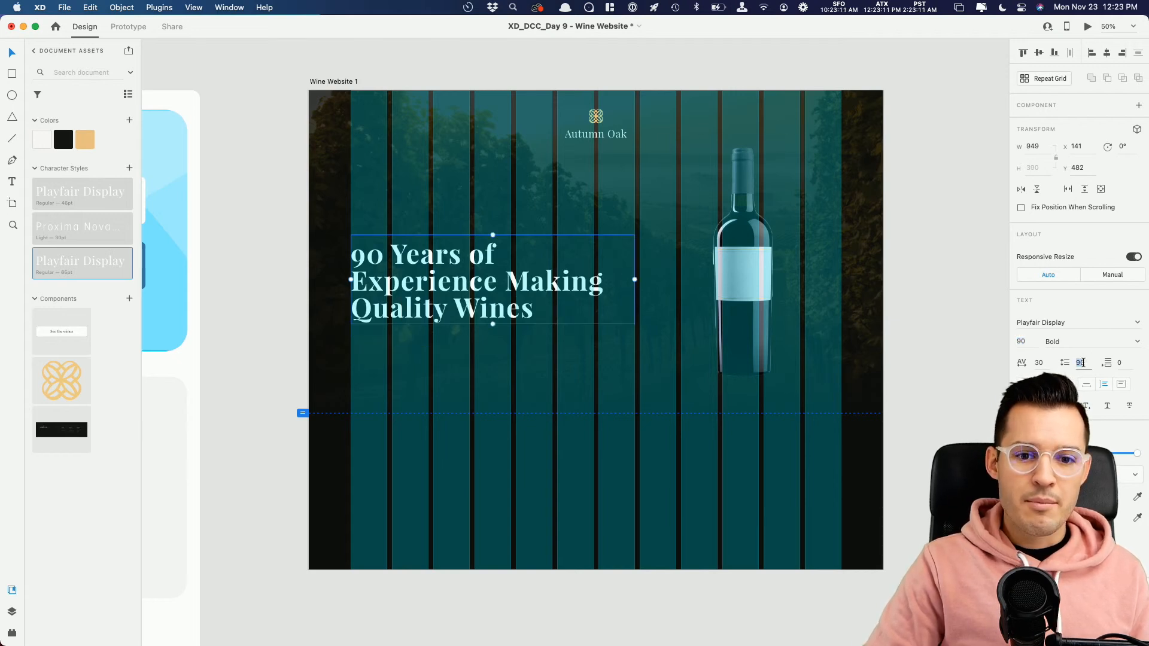
text(120)
key(Return)
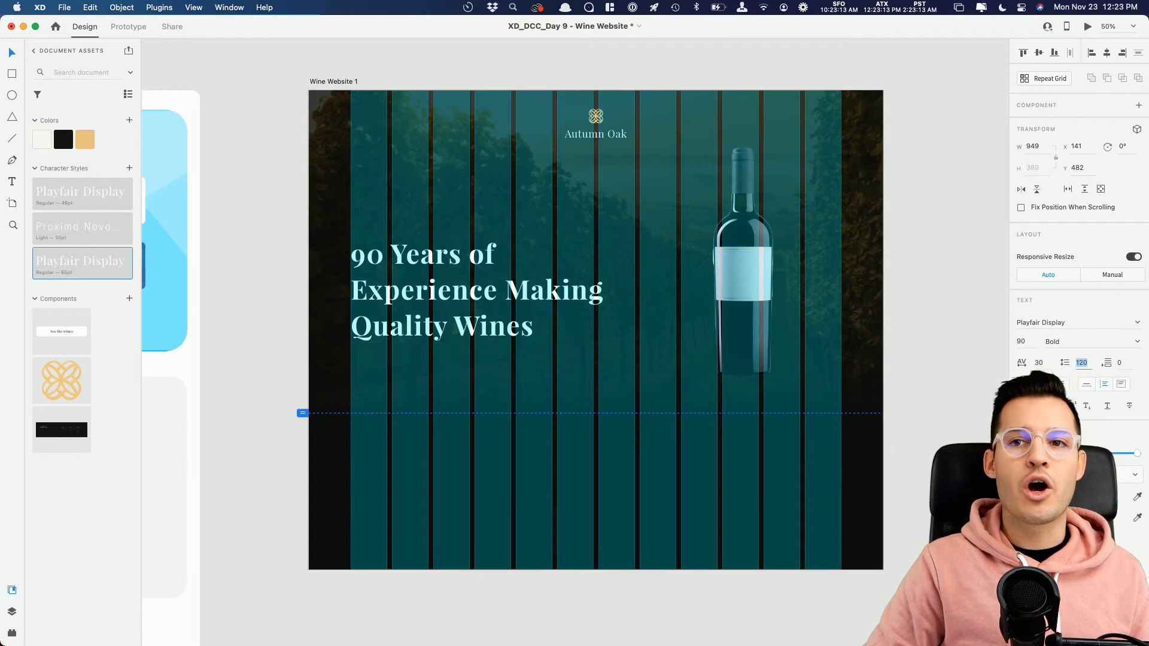
Step: Check the headline without the layout grid, show the grid again, and move the headline to about X 262, Y 441
drag(411, 287, 411, 274)
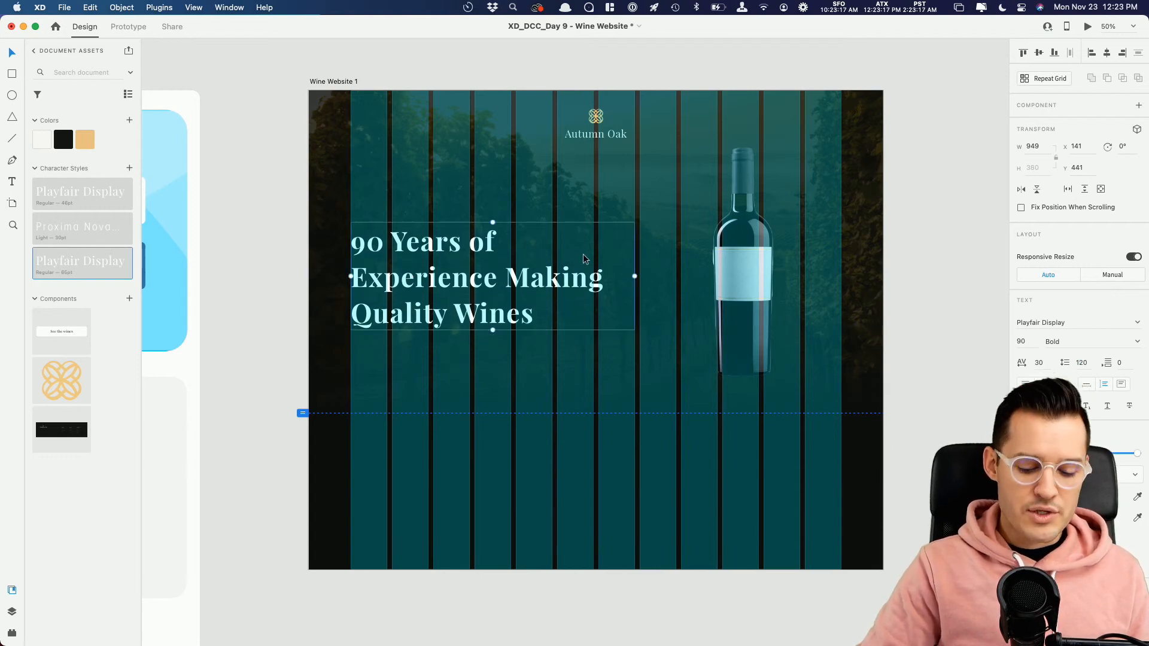
key(shift+super+apostrophe)
click(897, 276)
drag(900, 274, 899, 269)
click(418, 253)
key(shift+super+apostrophe)
drag(414, 290, 450, 290)
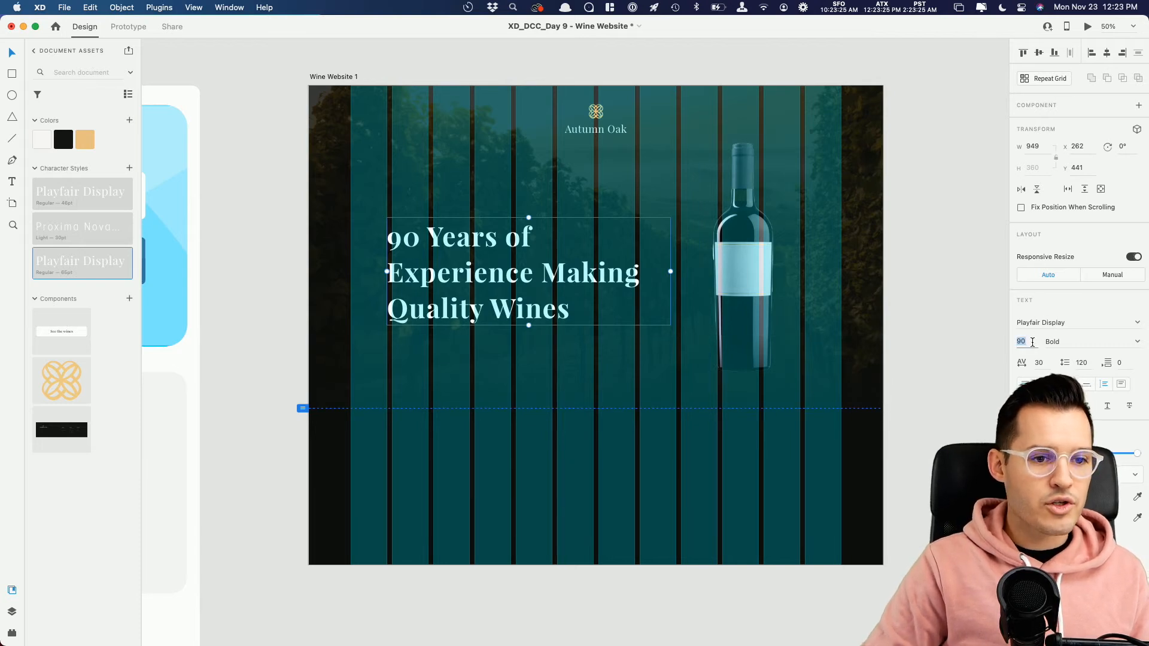
Step: Set the headline's font size to 78 and narrow its text box to about 828 so it wraps onto three lines
key(shift+Down)
key(Down)
key(Down)
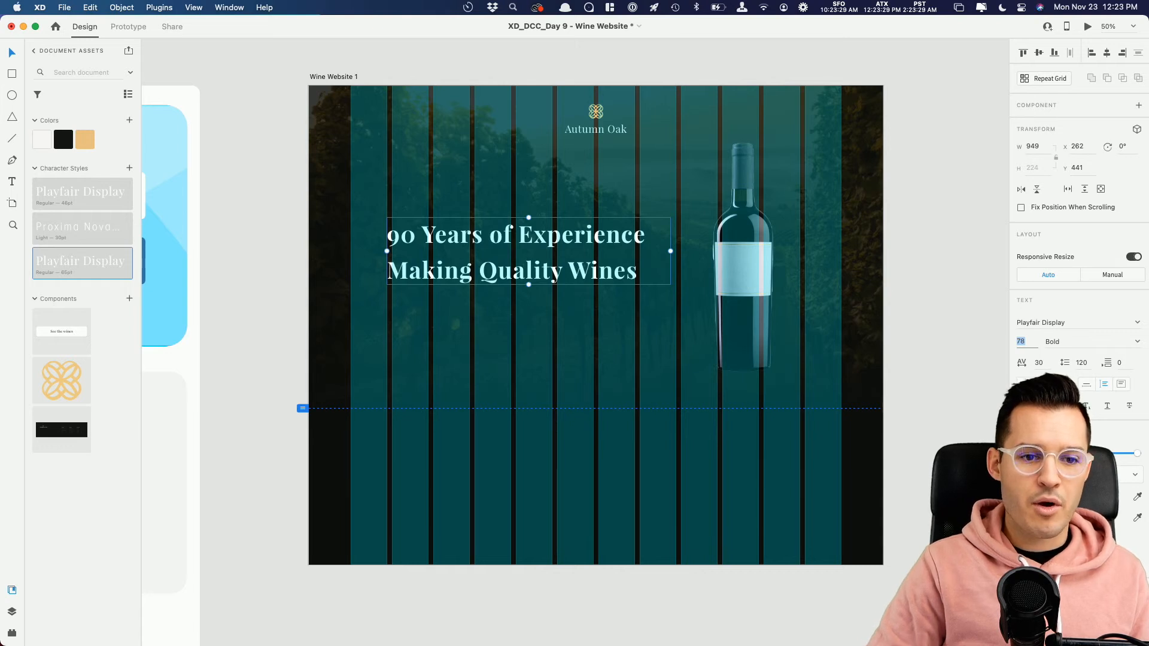
drag(672, 251, 637, 255)
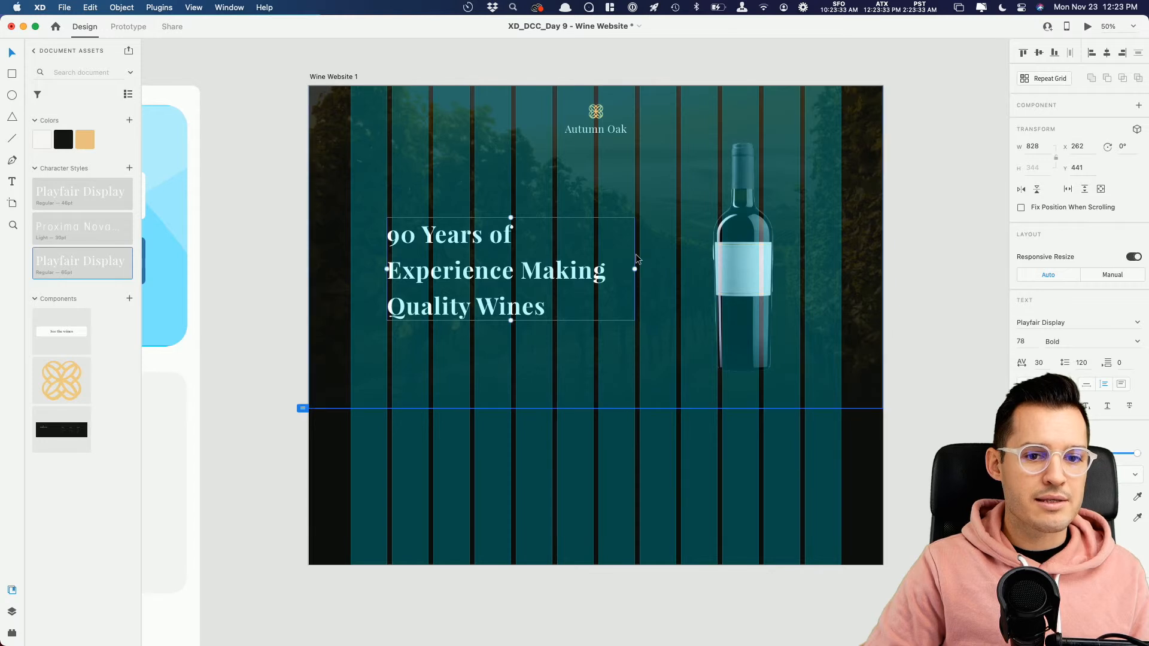
mouse_move(634, 269)
mouse_down()
mouse_move(652, 269)
mouse_move(636, 271)
mouse_up()
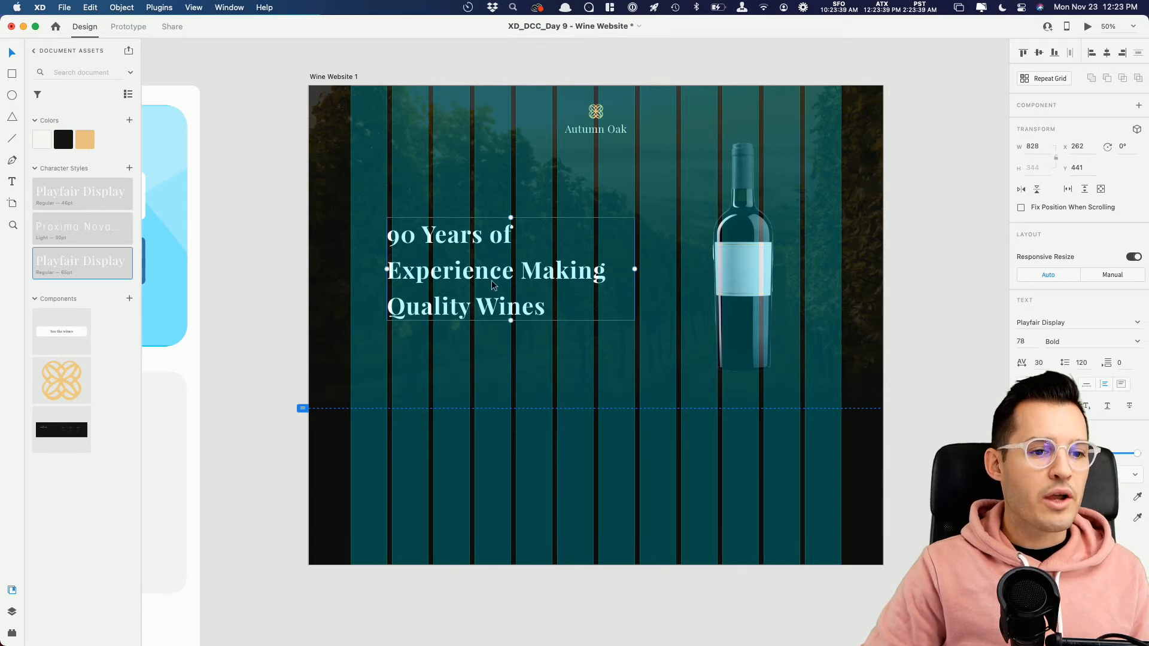
Step: Move the wine bottle to about X 1282, Y 228
drag(759, 281, 749, 302)
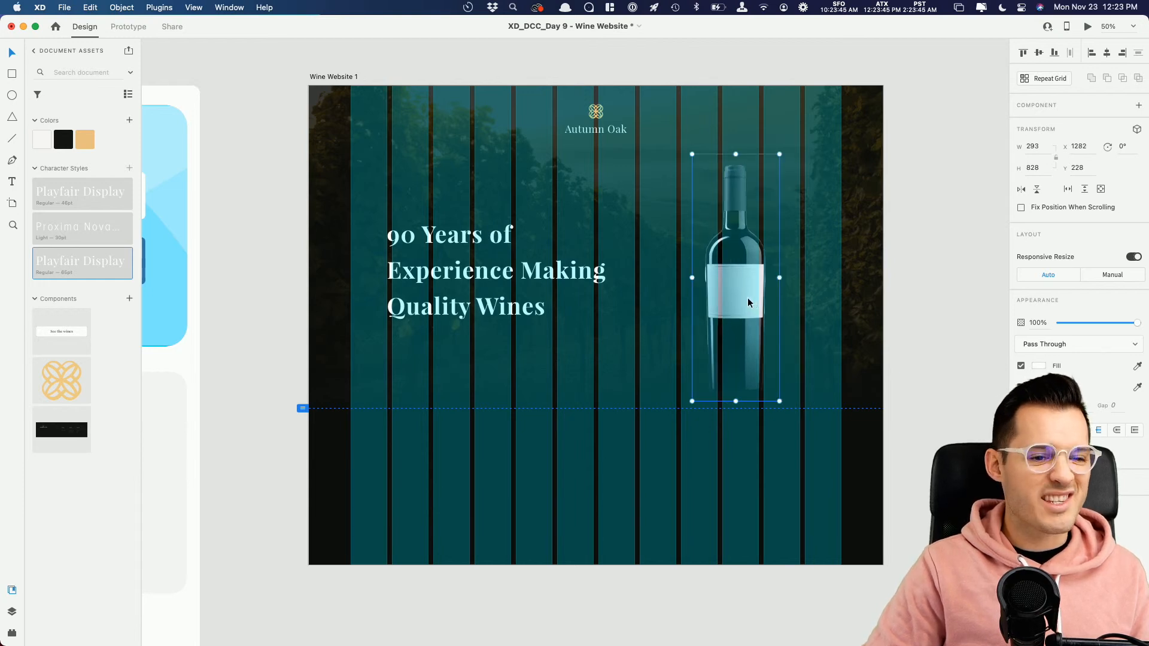
Step: Paste a copy of the headline, apply the 30pt Proxima Nova Light character style, and place it just above the headline at about Y 386
text(90 Years of Experience Making Quality Wines)
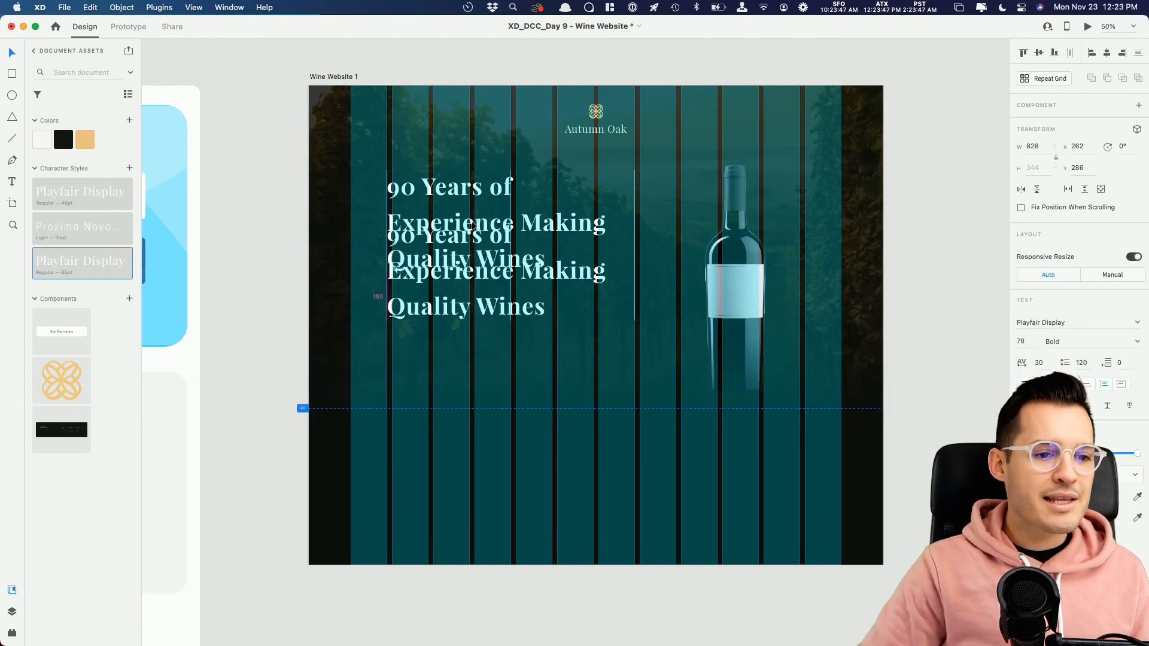
click(96, 237)
drag(483, 163, 481, 206)
Step: Replace the text of the small line above the headline with "The Autumn Oak Story"
double_click(481, 207)
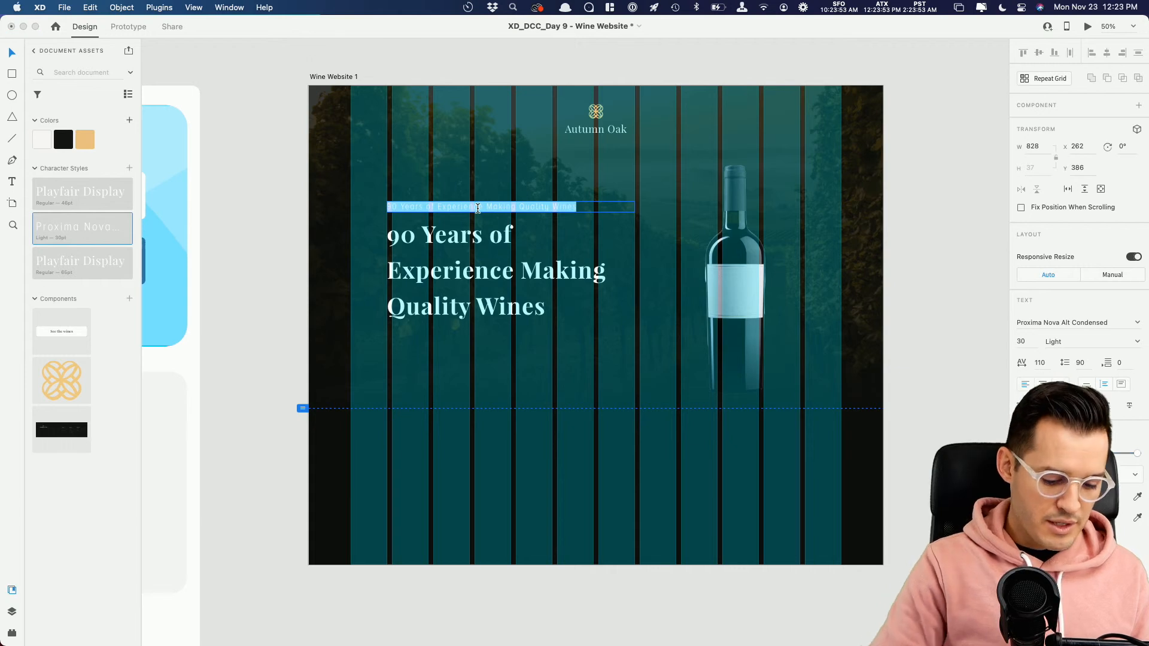
text(The Autumn Oak Story)
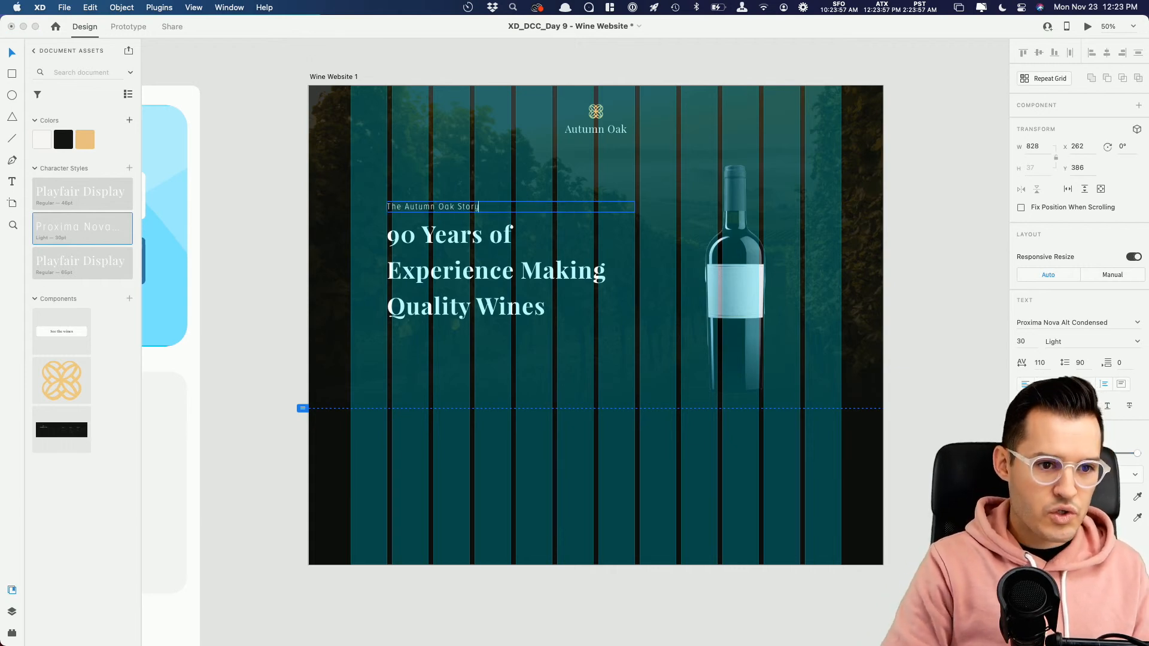
key(Escape)
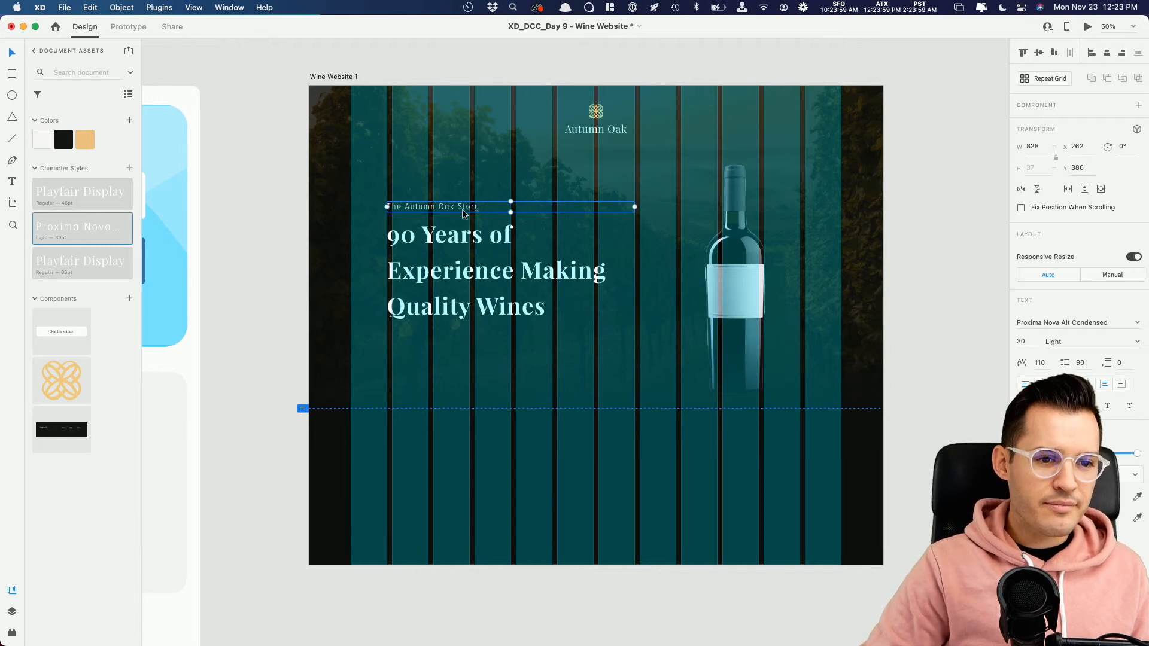
Step: Duplicate the small line below the headline at about Y 818 and change the copy's text to "Find our More"
drag(460, 211, 462, 338)
double_click(461, 338)
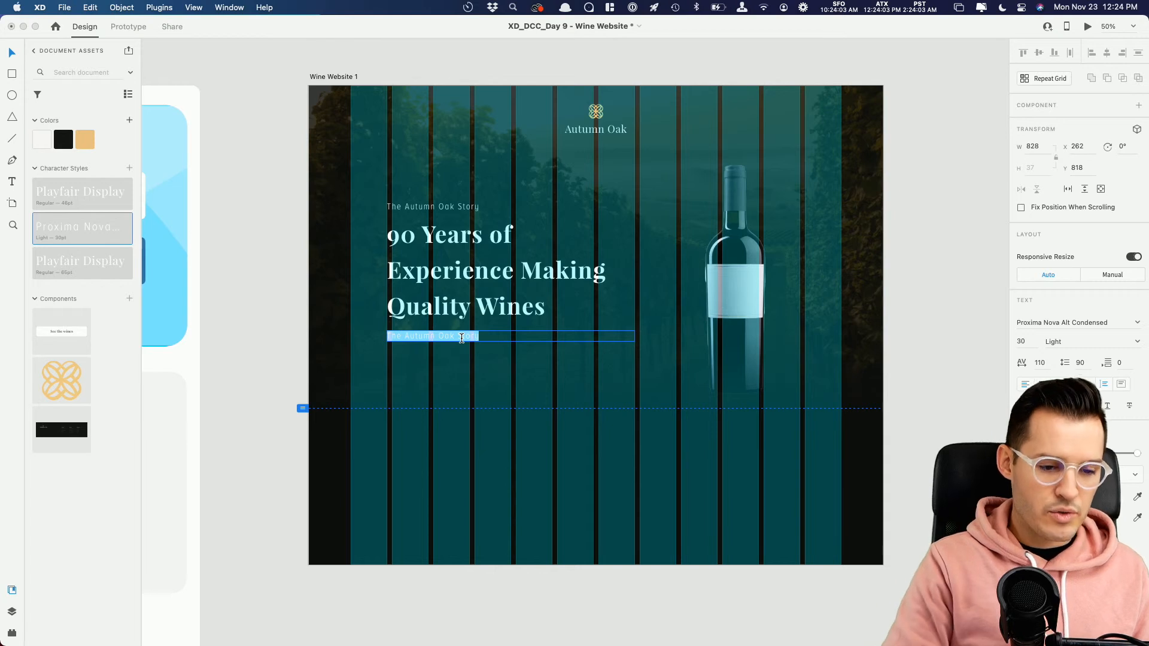
text(Find our More)
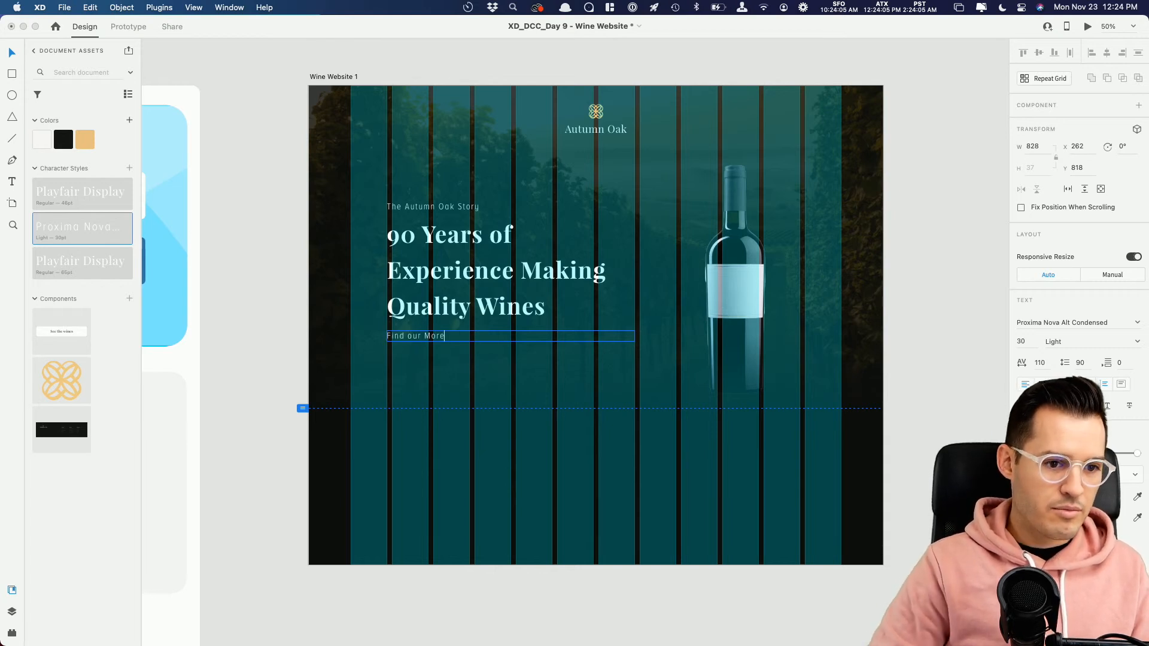
key(Escape)
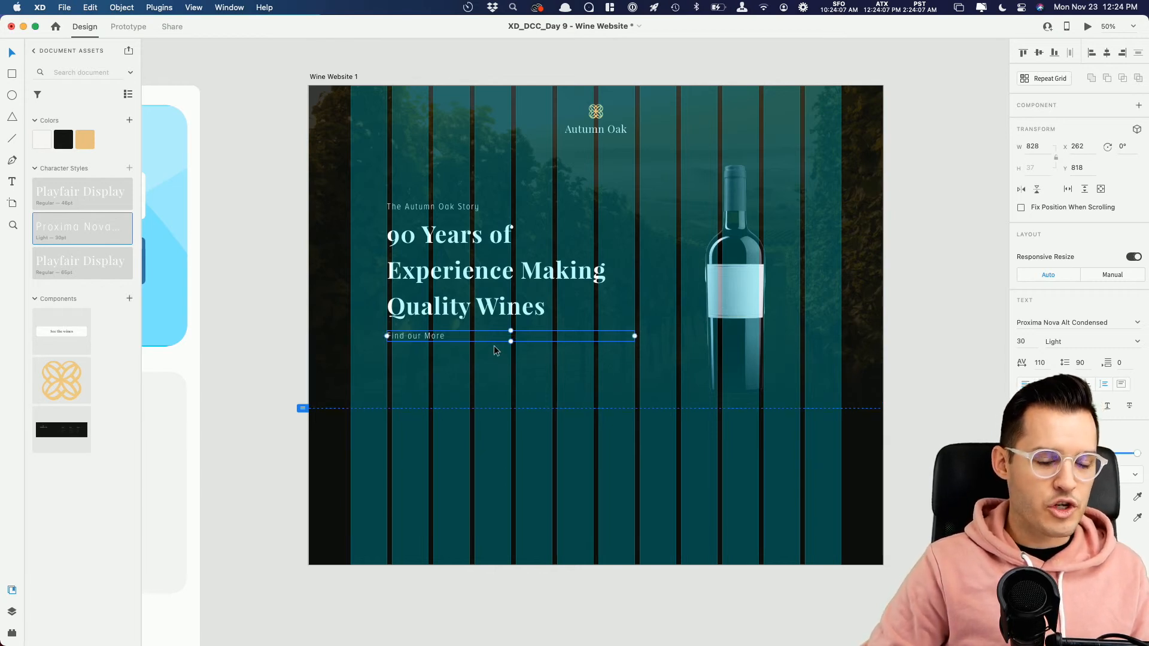
Step: Hide the layout grid and color the "Find our More" line with the gold document color
key(super+shift+apostrophe)
drag(322, 154, 556, 373)
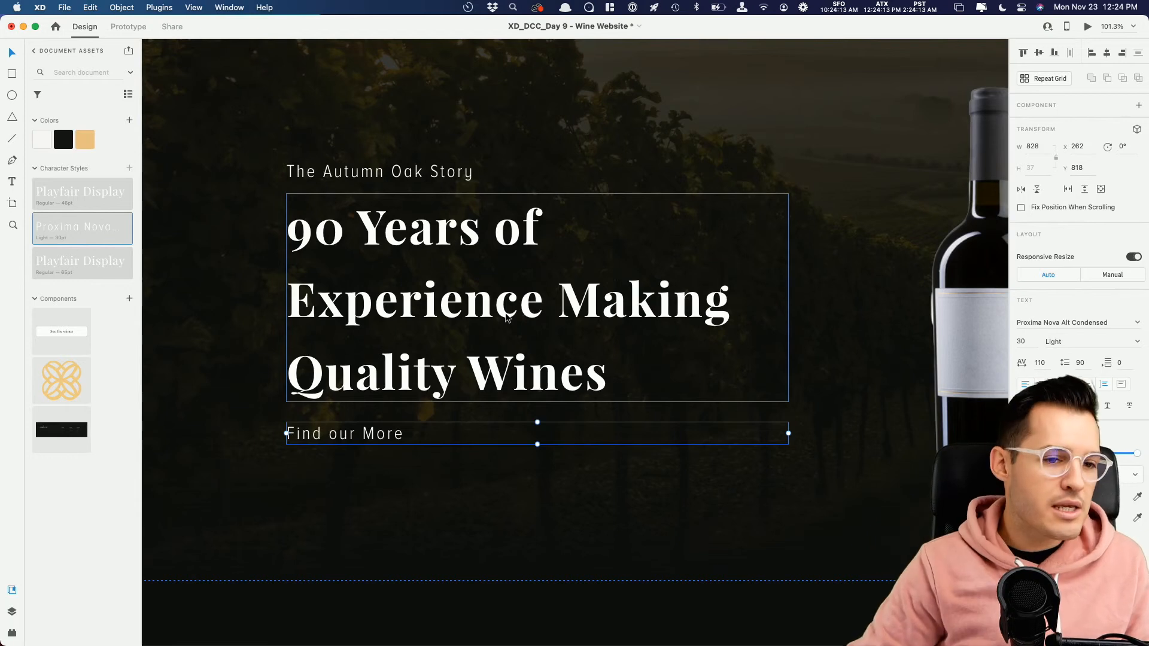
click(407, 178)
shift+click(386, 436)
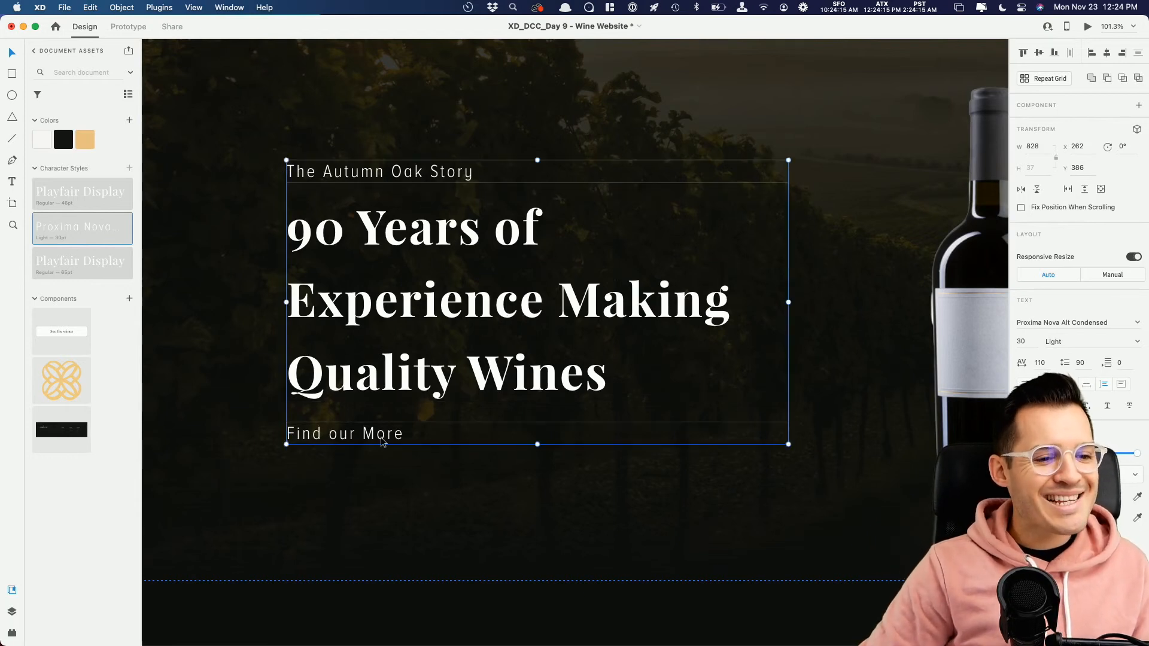
click(392, 469)
click(364, 435)
click(87, 144)
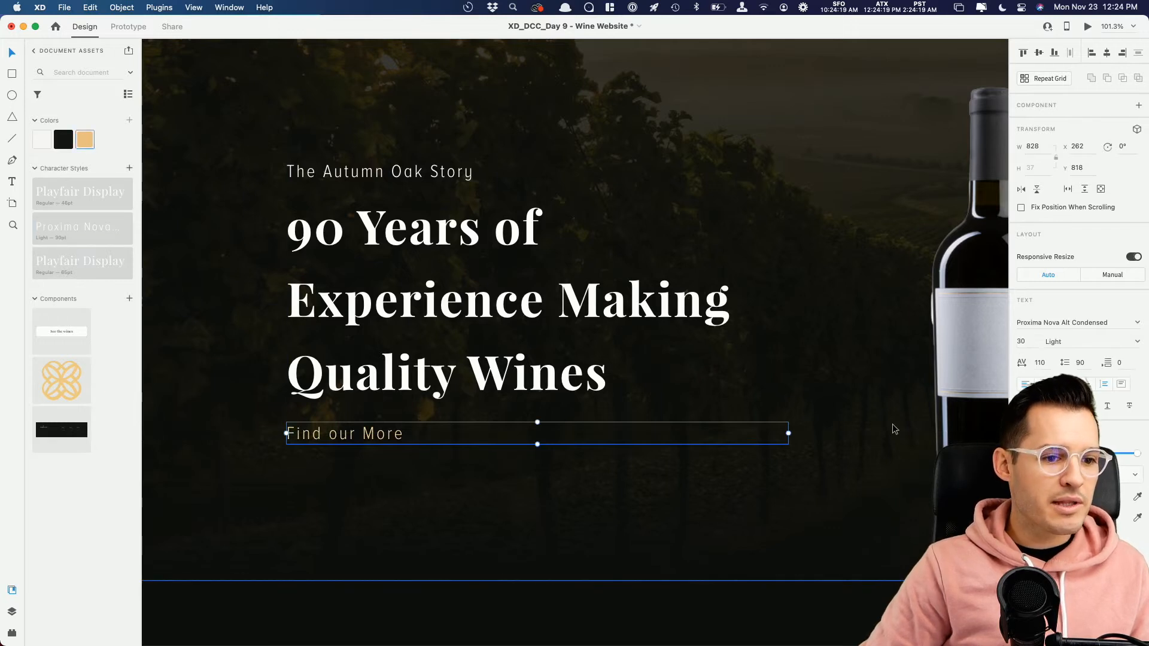
Step: Try the Semibold and Thin weights on both small text lines, and set them back to Light
shift+click(354, 173)
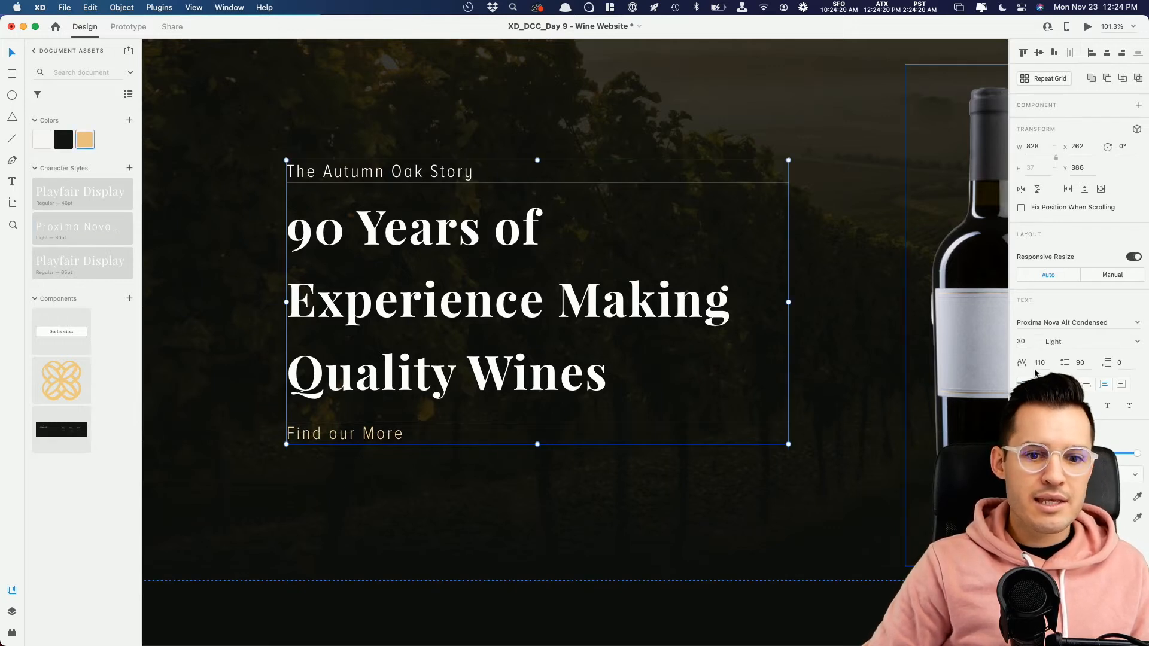
click(1139, 344)
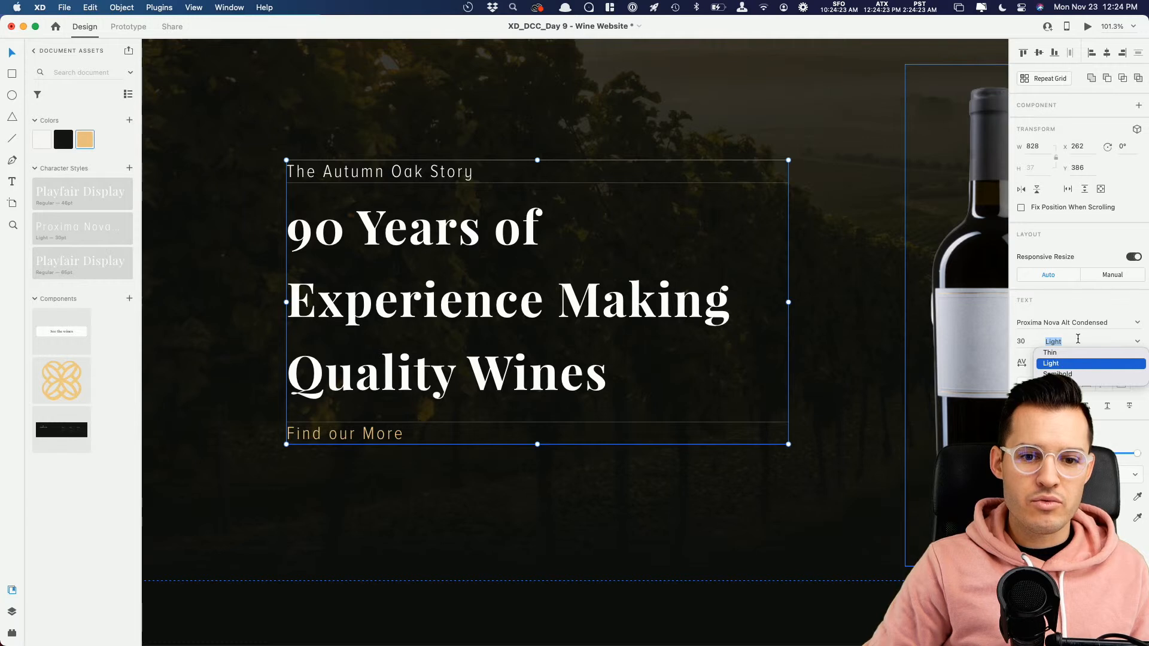
click(1057, 374)
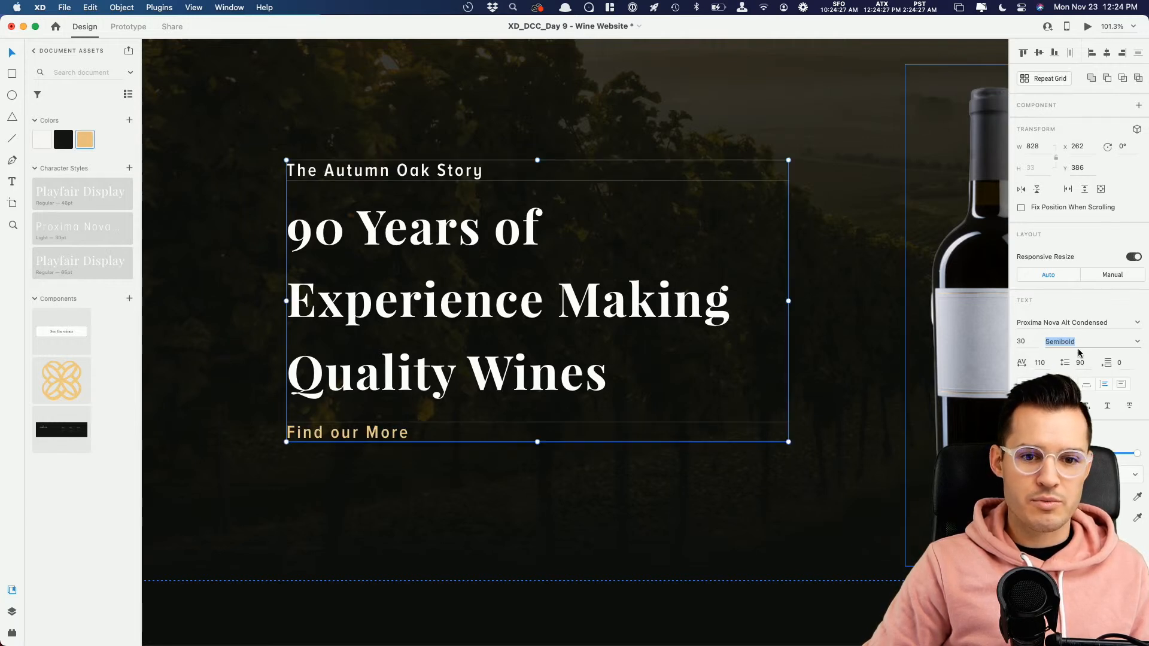
click(1137, 343)
click(1083, 356)
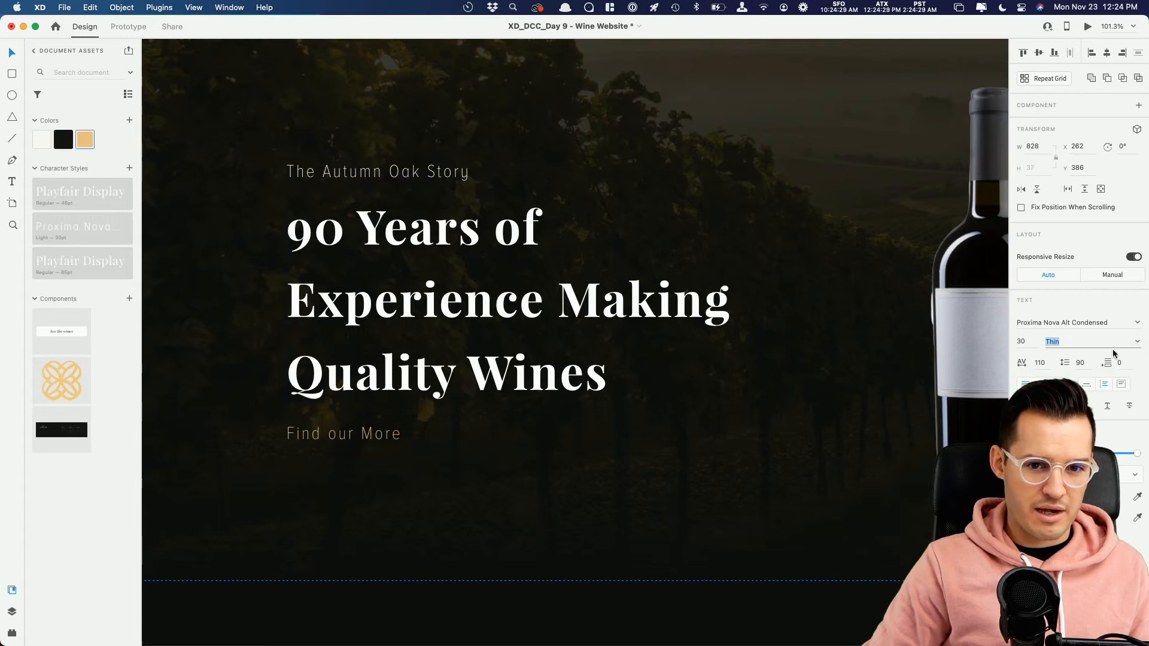
click(1139, 344)
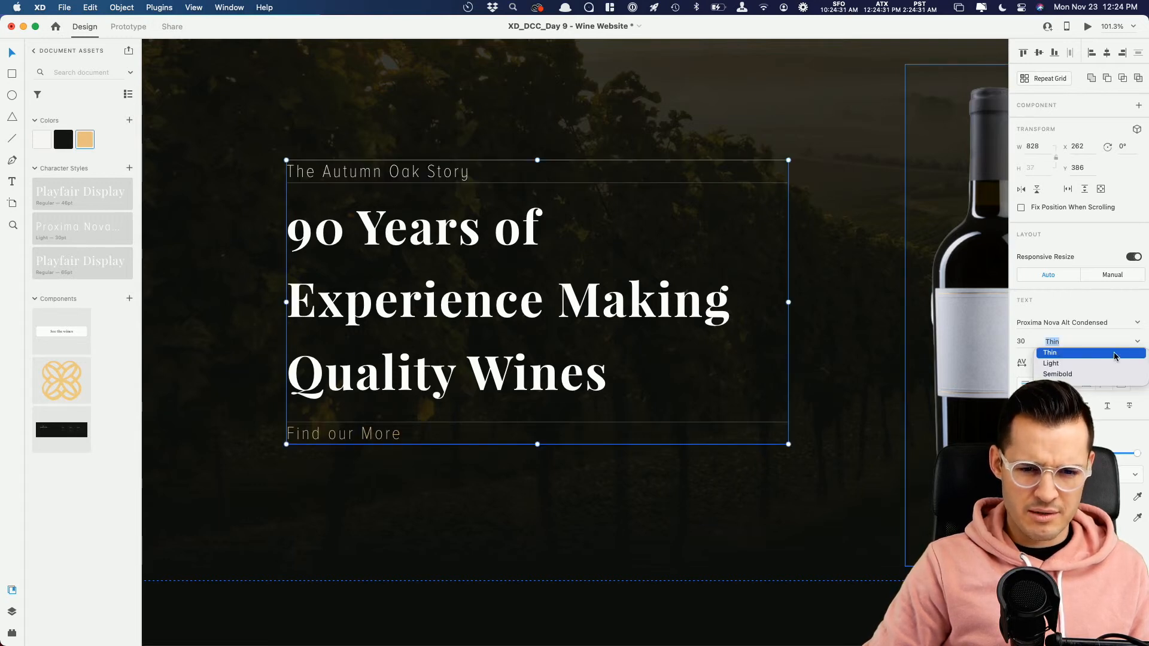
click(1069, 364)
Step: Move both small text lines down slightly, with the upper one at about Y 392
drag(385, 168, 384, 173)
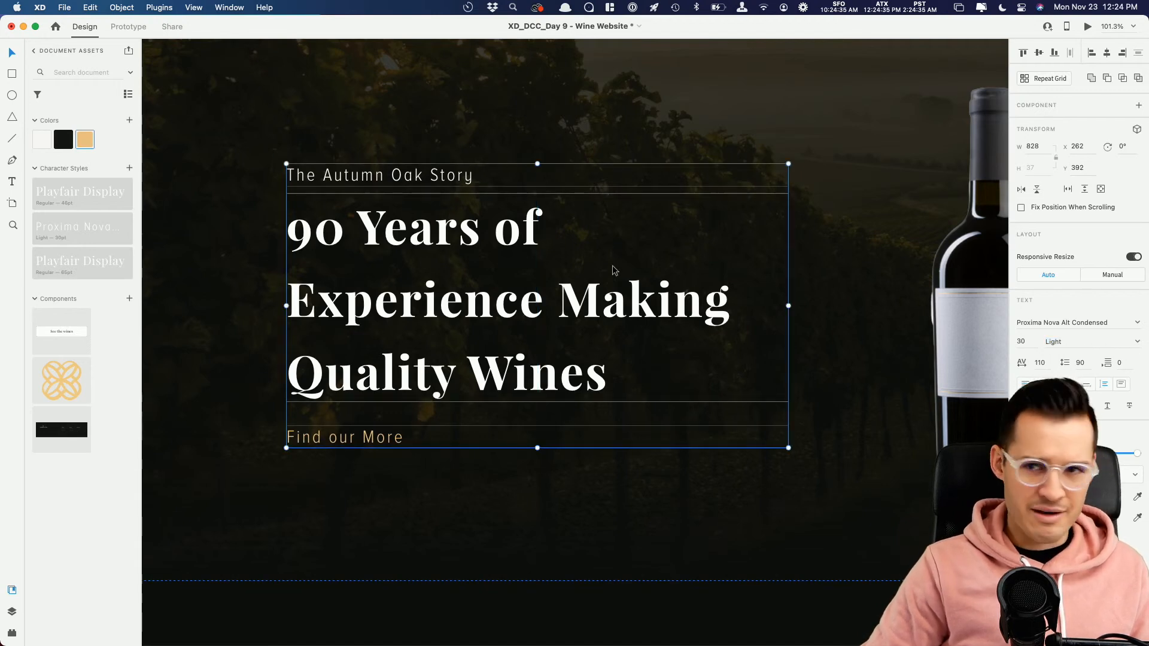
click(396, 468)
Step: Narrow the "Find our More" text box to about 226 and move it down to about Y 831
click(378, 445)
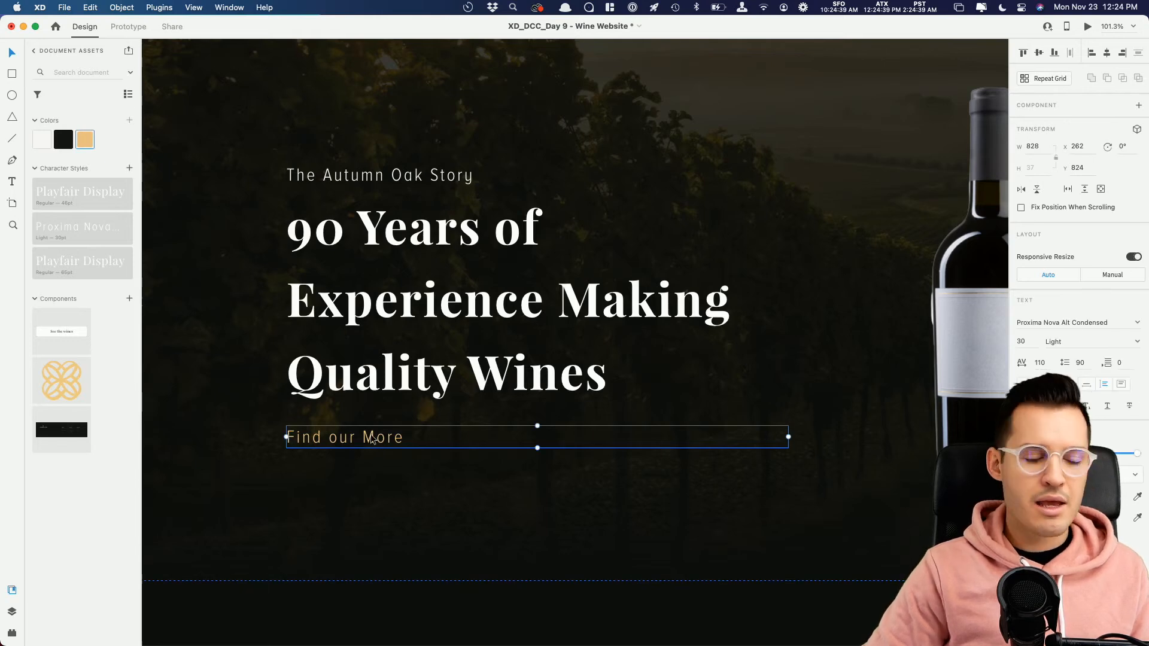
drag(779, 447, 434, 447)
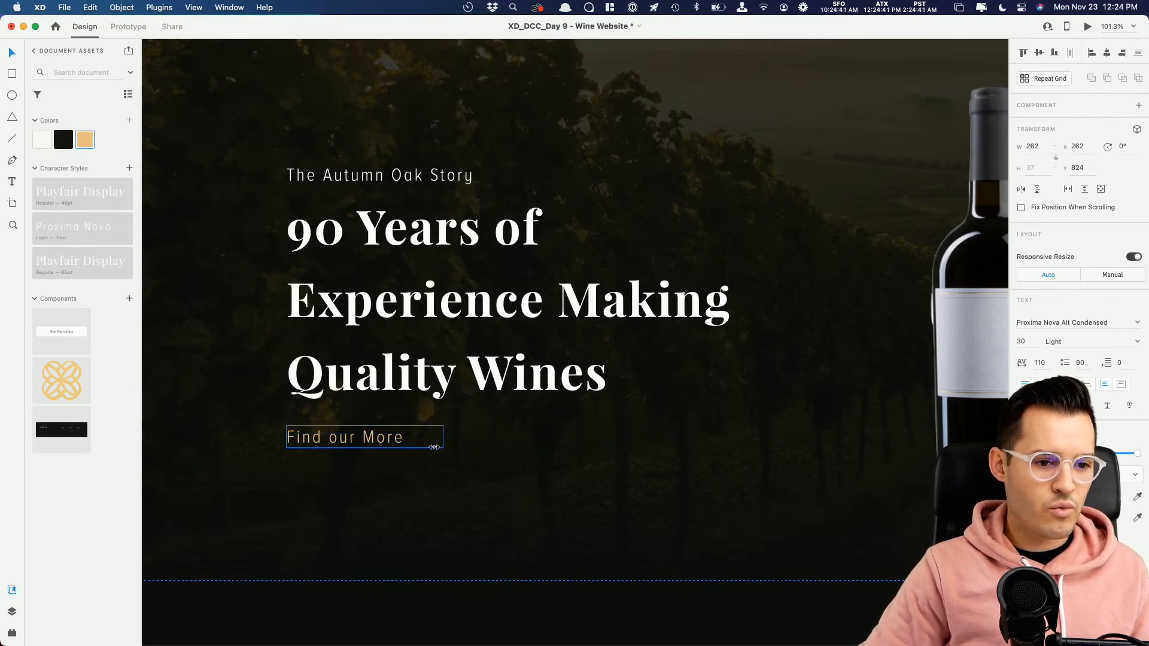
scroll(423, 449, up, 6)
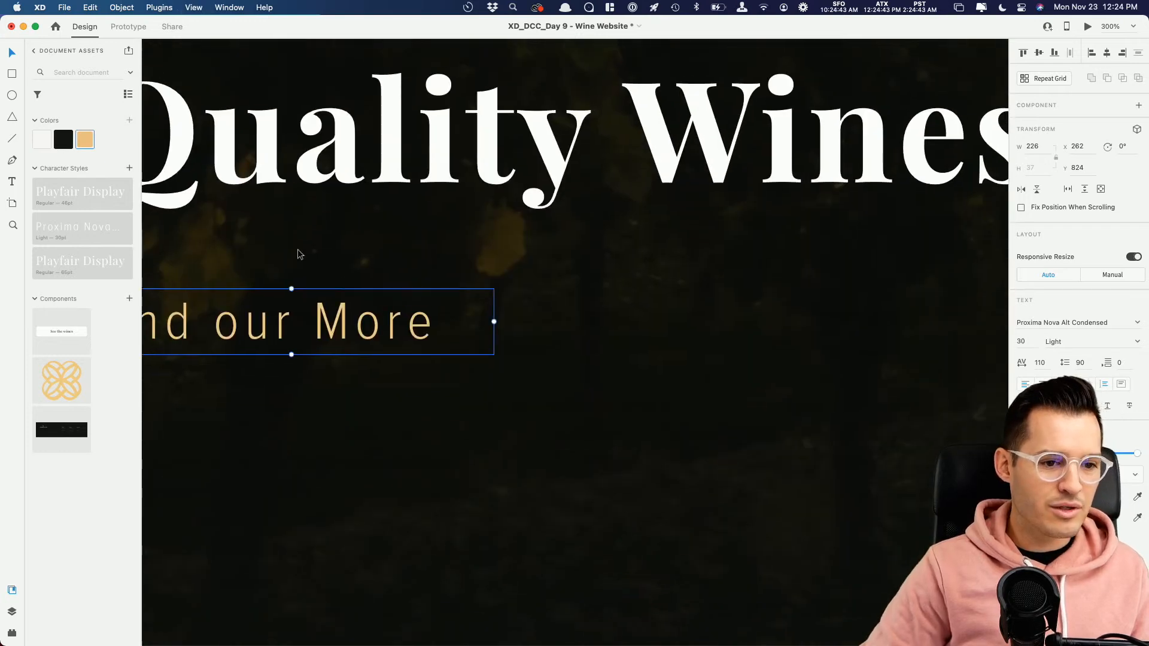
drag(359, 318, 499, 338)
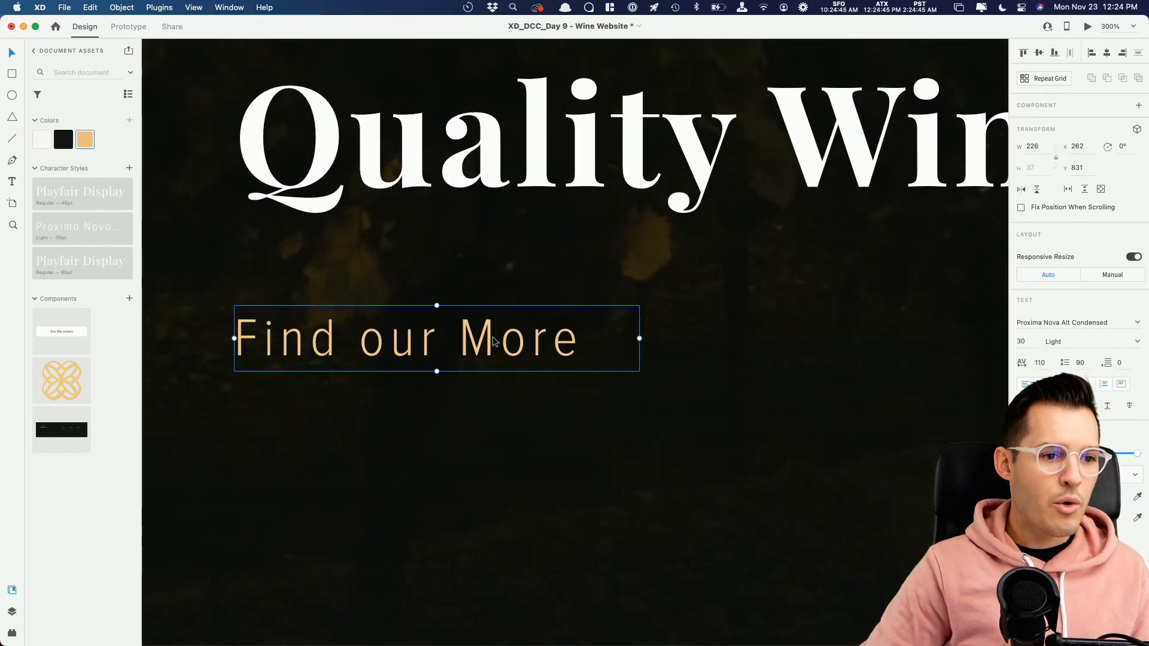
click(398, 390)
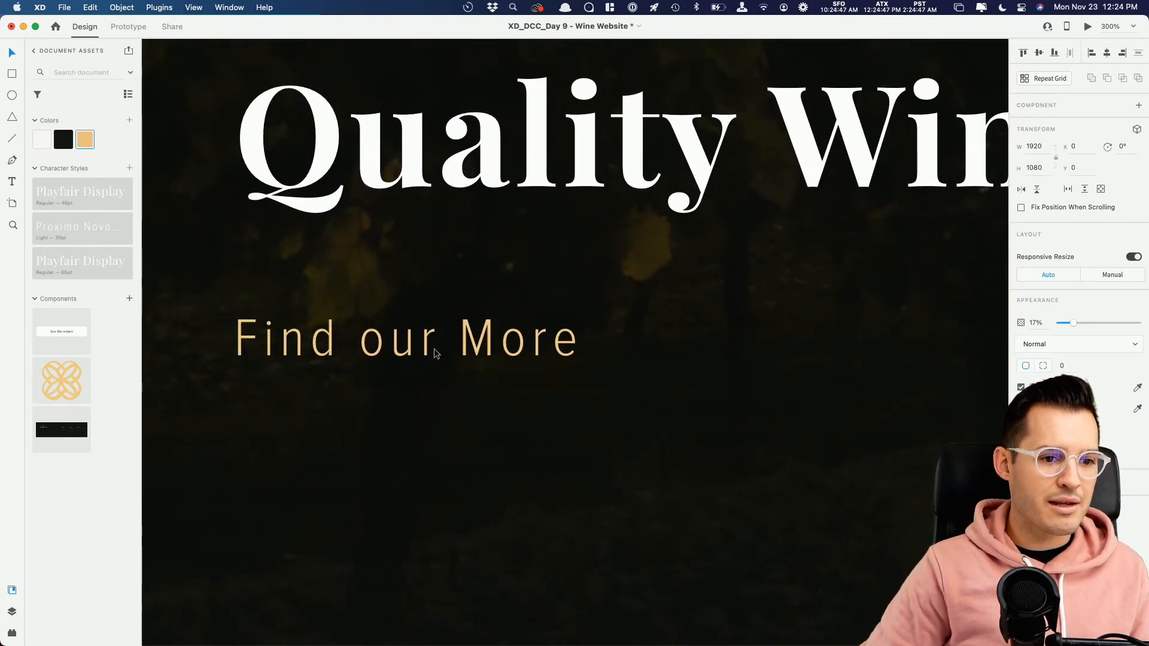
Step: Draw a circle about 39 × 39 beside the "Find our More" text, vertically aligned with it at about X 506, Y 830
key(e)
drag(672, 309, 752, 379)
drag(704, 343, 705, 338)
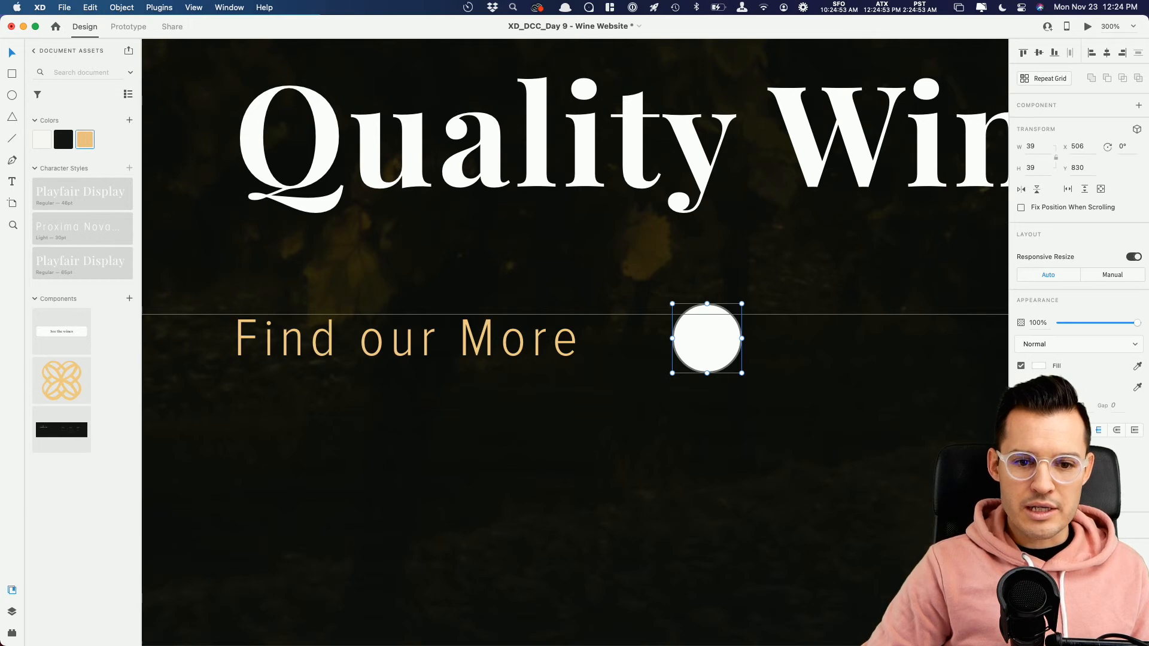
click(1038, 365)
key(Escape)
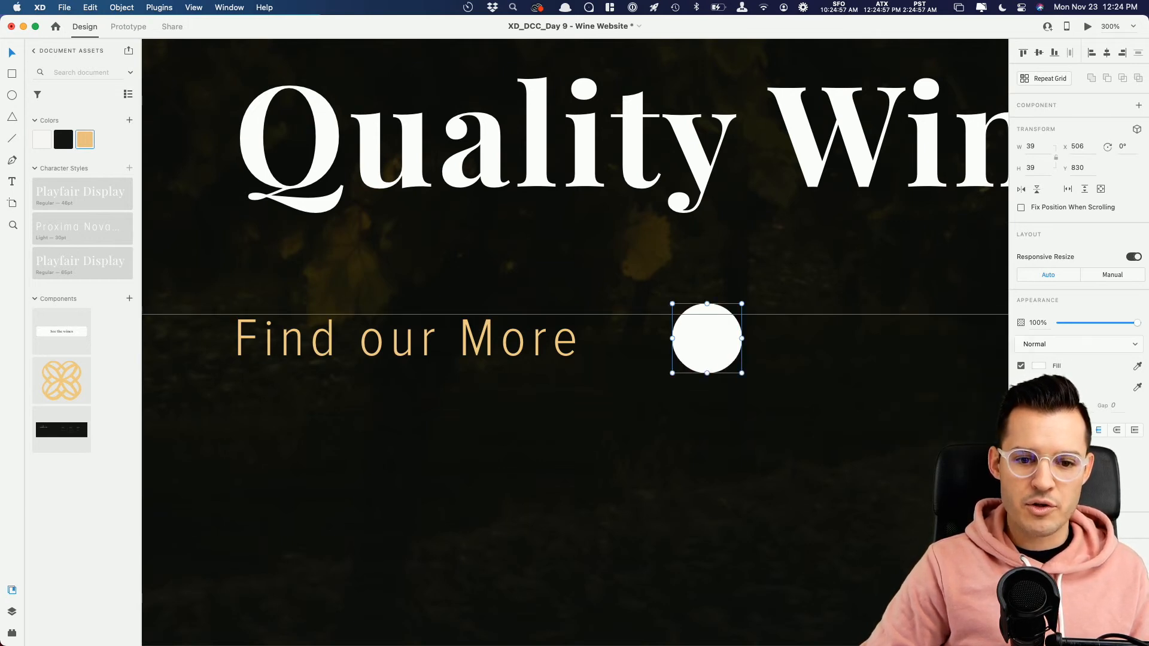
Step: Apply a background blur to the circle with a faint, mostly transparent interior, and make its white outline semi-transparent
click(1021, 492)
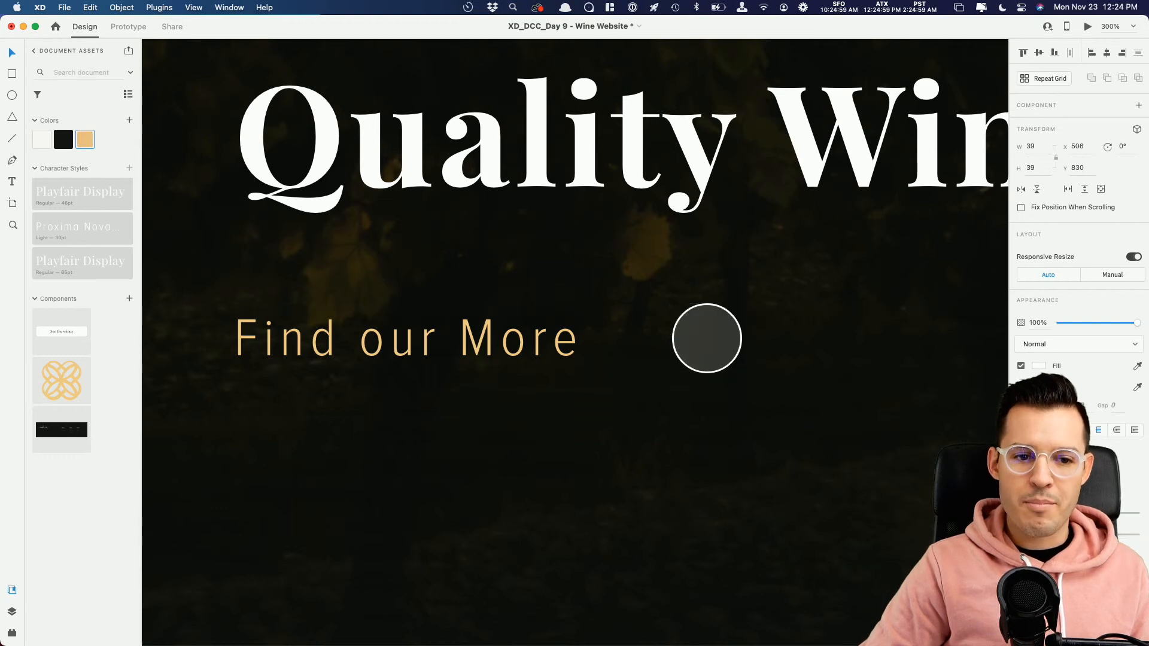
click(1038, 365)
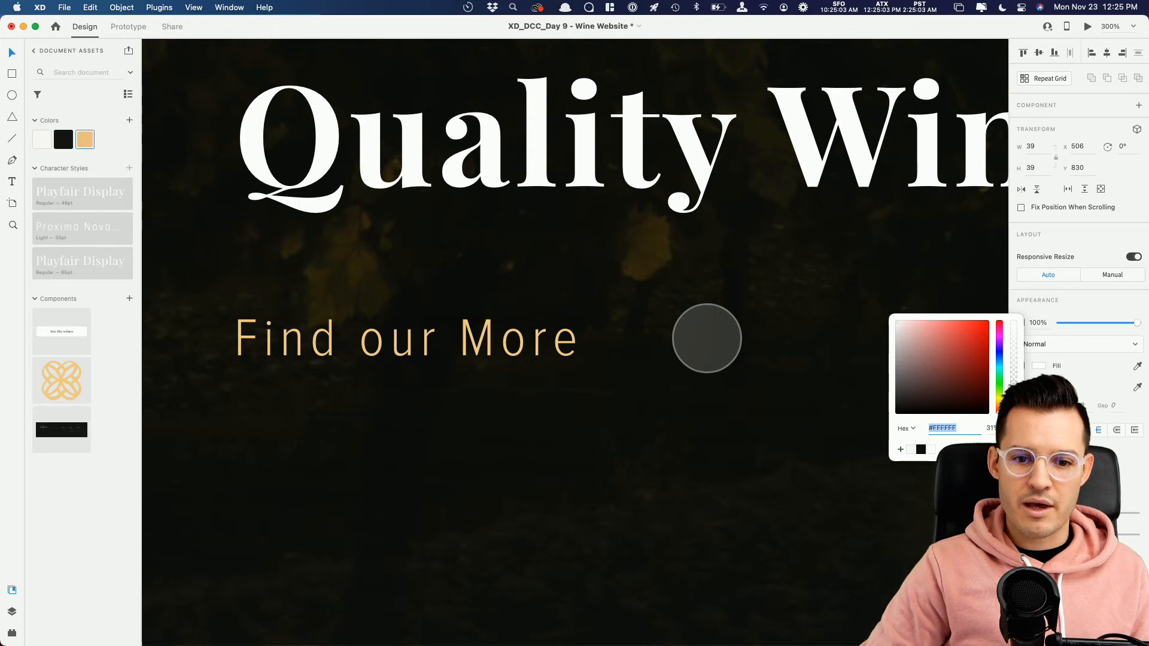
key(Escape)
mouse_move(1109, 534)
mouse_down()
mouse_move(1077, 534)
mouse_move(1097, 534)
mouse_up()
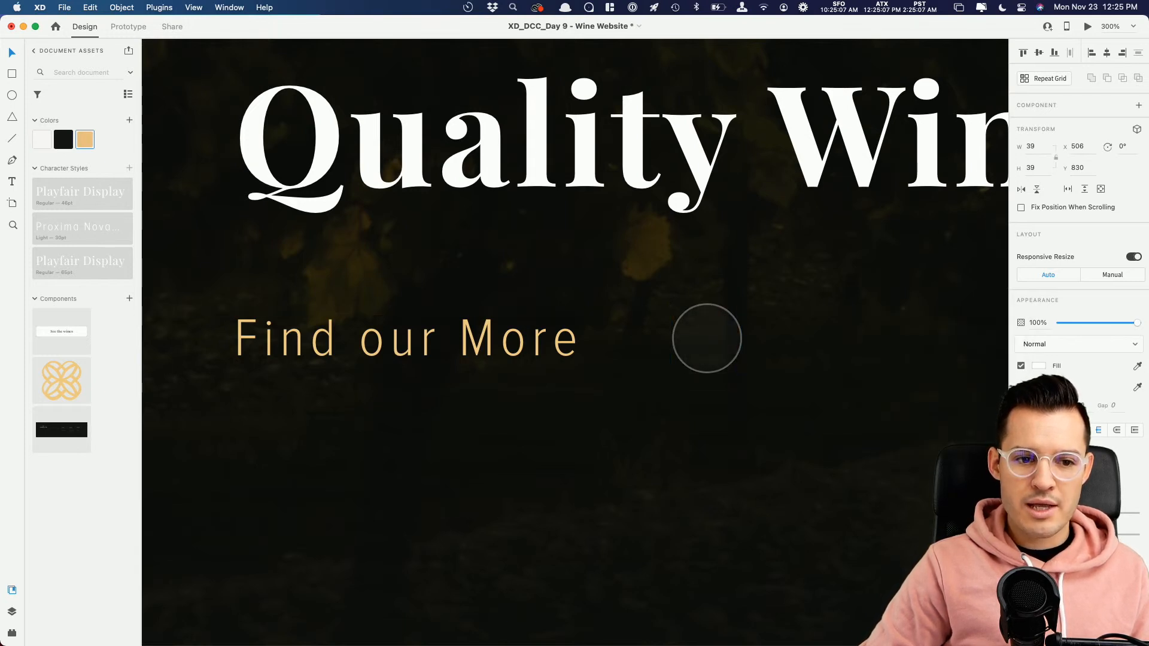
Step: Draw an open right-pointing chevron with rounded joins inside the circle, and reduce its height to about 15
key(super+plus)
key(super+plus)
key(super+plus)
key(super+plus)
drag(902, 436, 567, 428)
key(p)
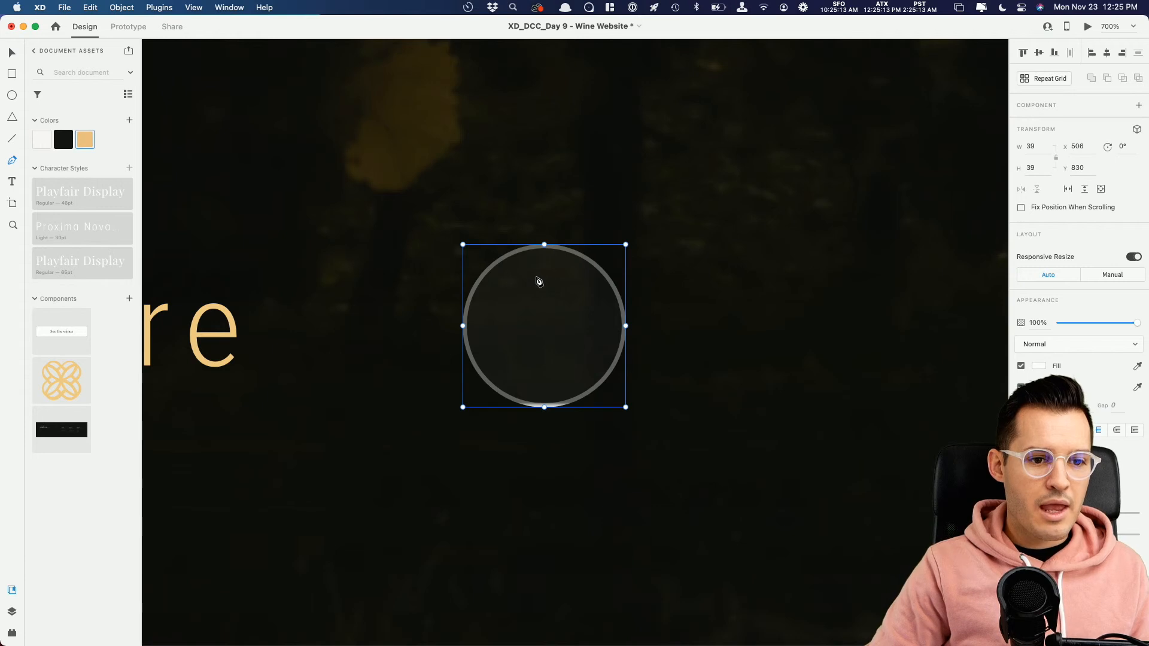
click(538, 278)
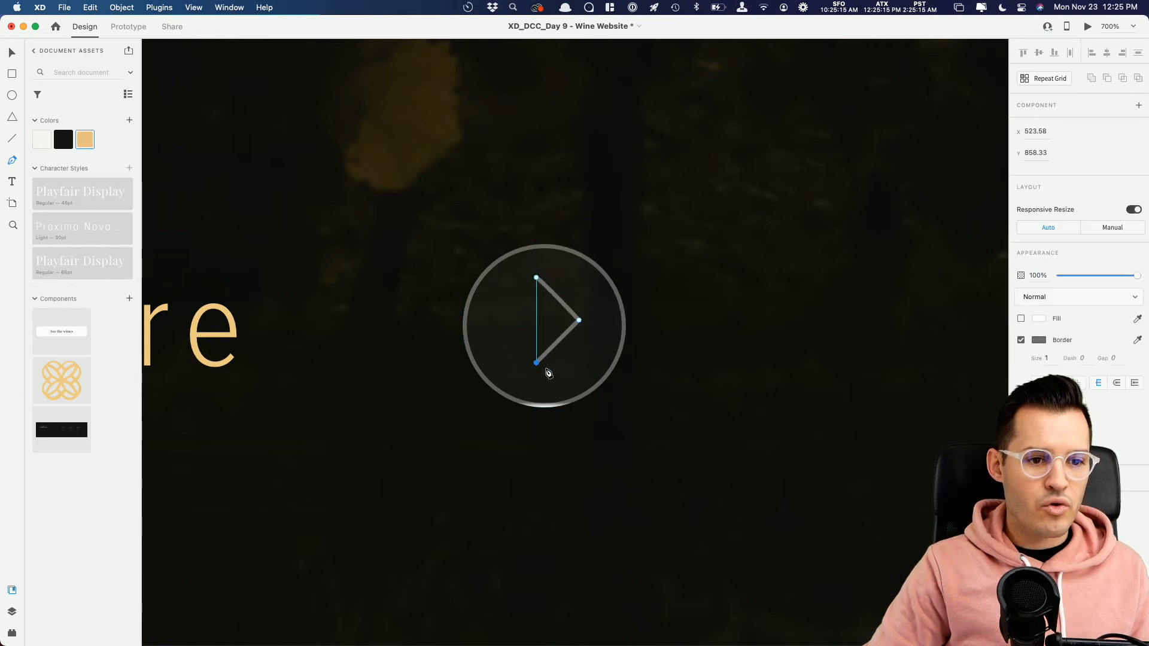
key(Escape)
click(1115, 430)
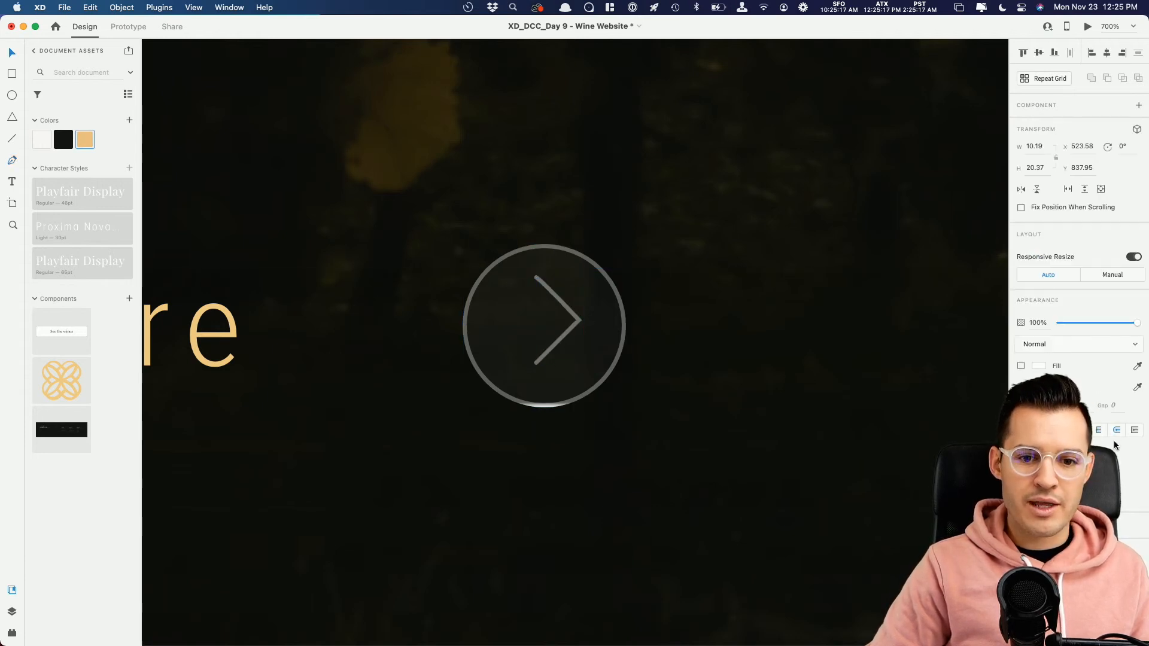
drag(575, 328, 576, 334)
drag(557, 281, 557, 292)
Step: Delete the extra anchor point near the upper end of the chevron to straighten its upper arm
scroll(557, 294, up, 5)
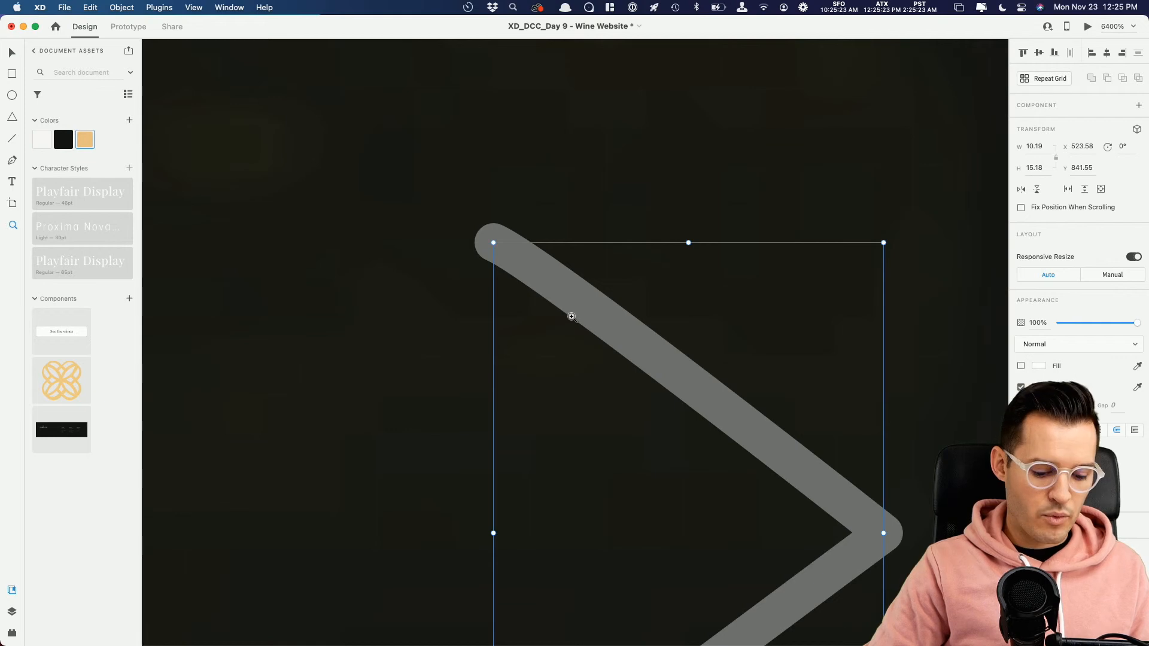
double_click(574, 303)
drag(539, 266, 533, 278)
key(super+z)
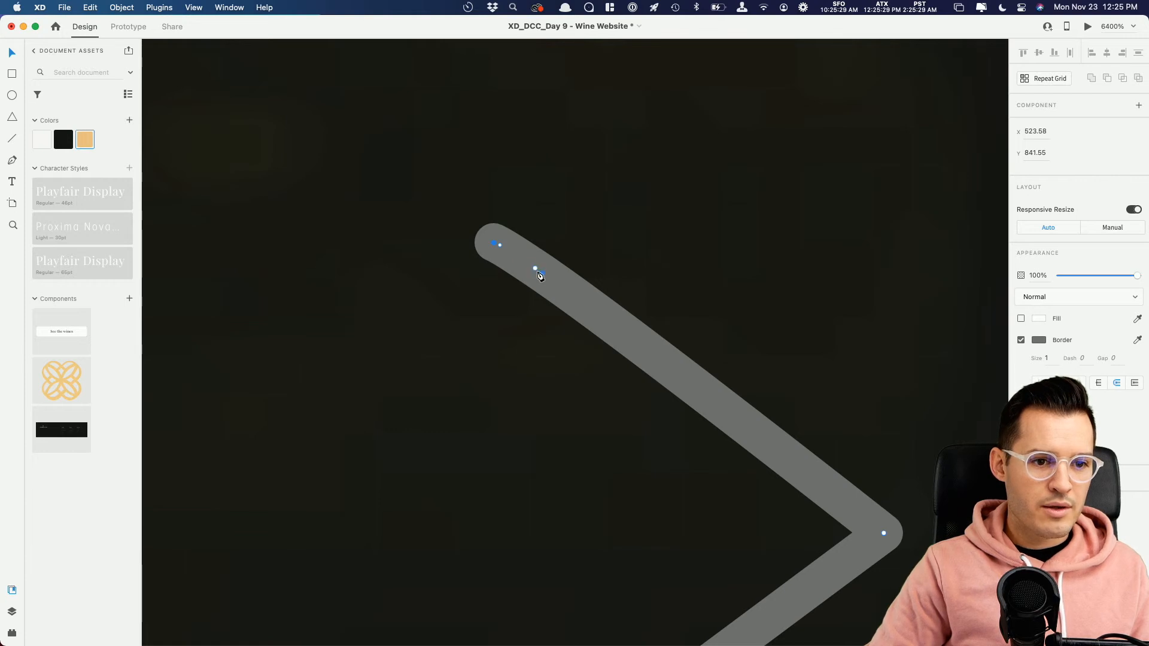
key(Delete)
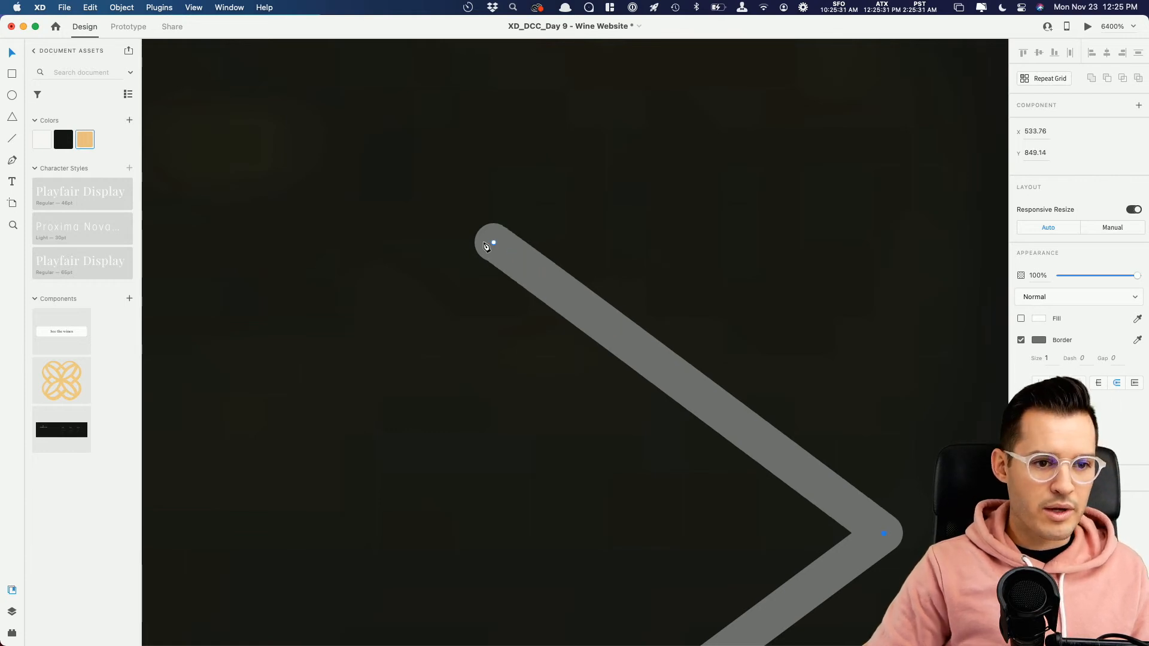
key(super+minus)
key(super+minus)
key(super+minus)
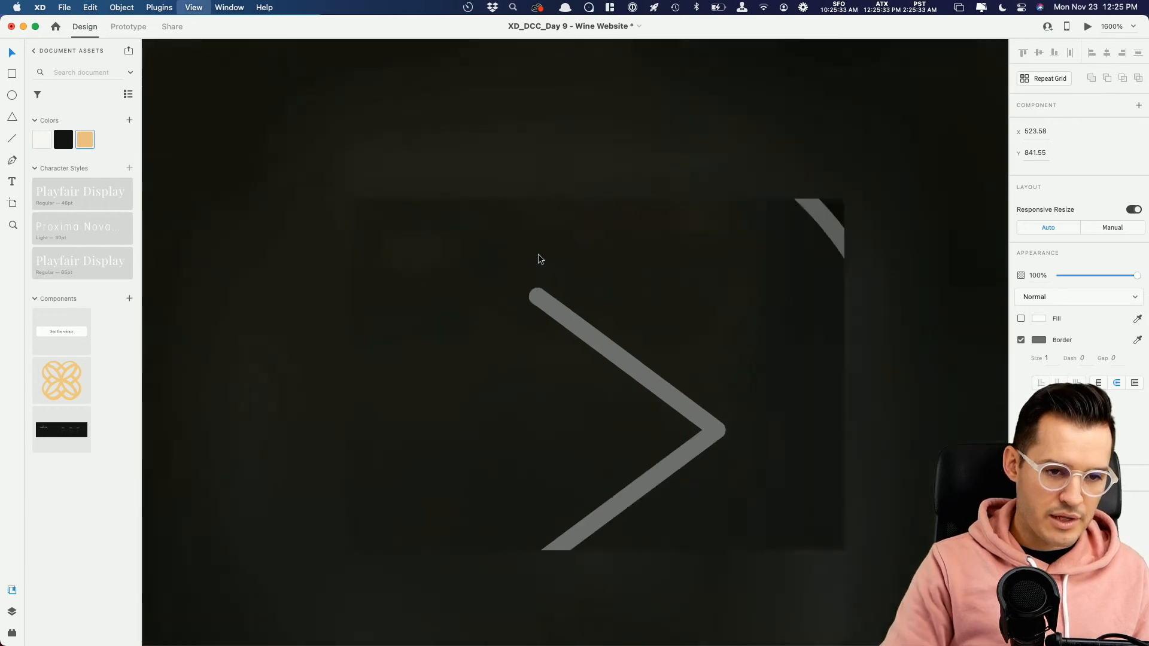
key(Escape)
key(Escape)
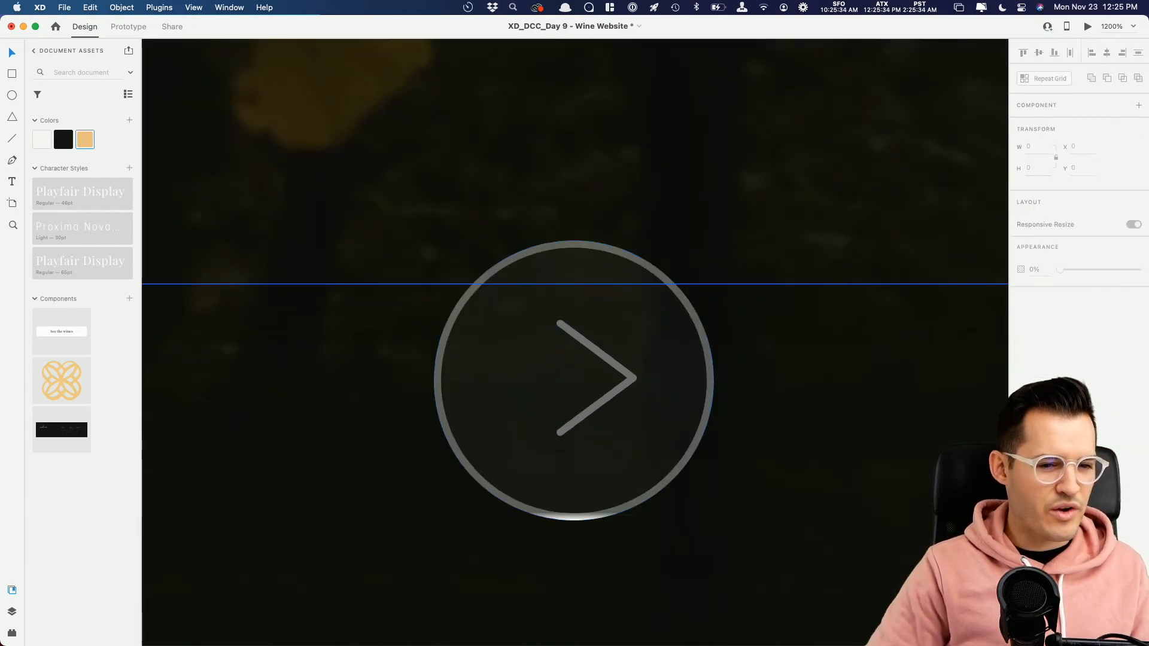
Step: Set the chevron's border colour to #FFFFFF and its opacity to 70%
click(629, 380)
click(1039, 387)
drag(911, 377, 824, 272)
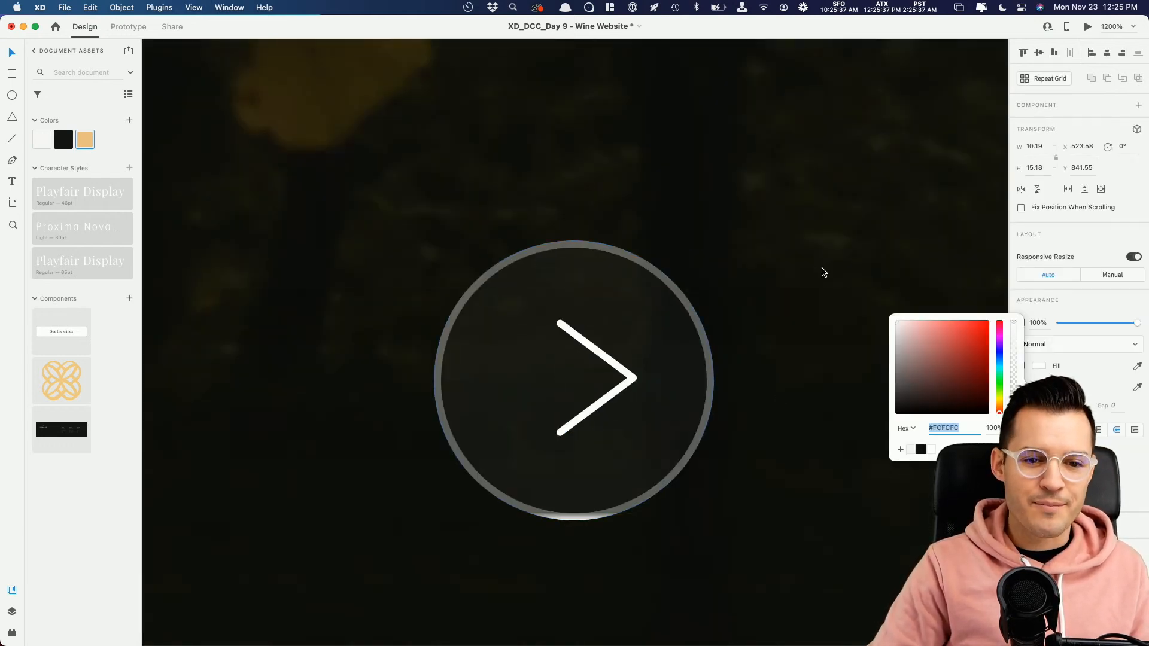
text(fff)
key(Return)
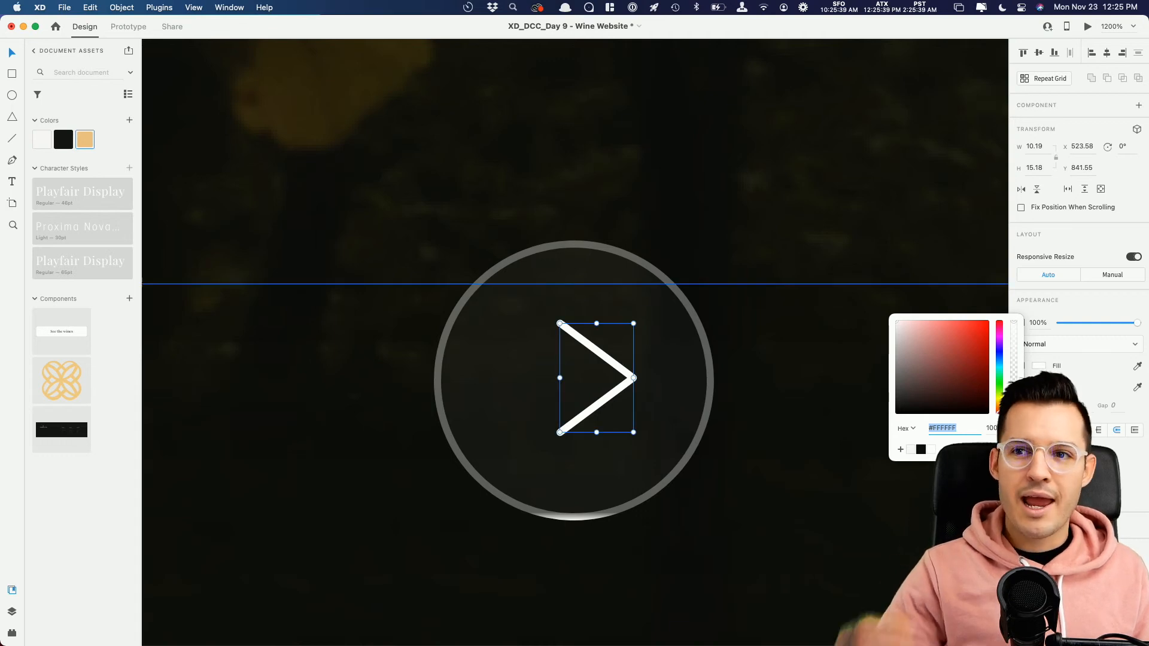
drag(1137, 323, 1113, 325)
Step: Narrow the chevron to about 8 wide with a thicker stroke, and centre it in the circle
drag(636, 377, 617, 378)
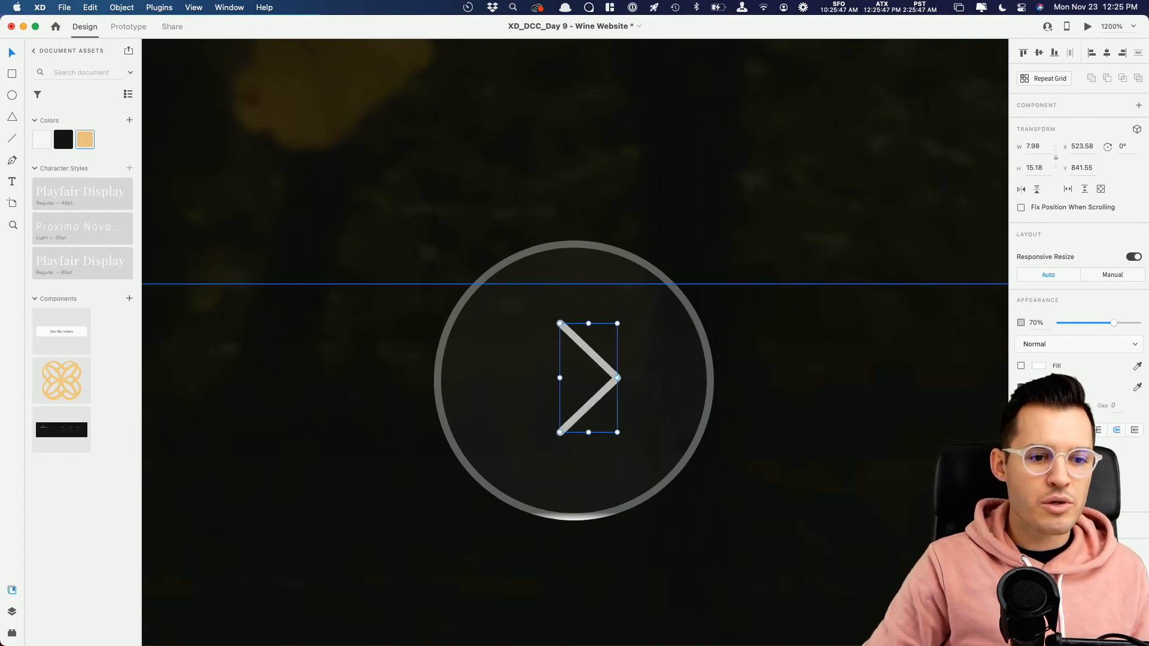
key(Up)
drag(615, 372, 601, 372)
shift+click(610, 311)
click(1106, 53)
click(1039, 54)
click(737, 372)
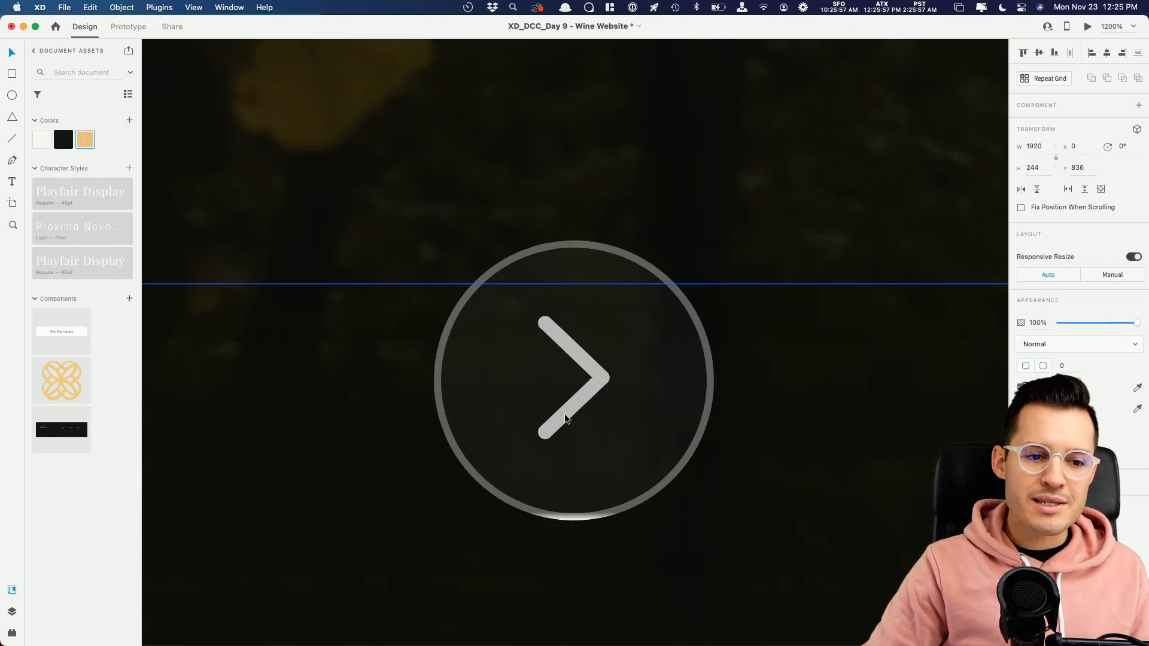
Step: Nudge the chevron 1 unit to the right inside the circle, to X 522.5
key(super+equal)
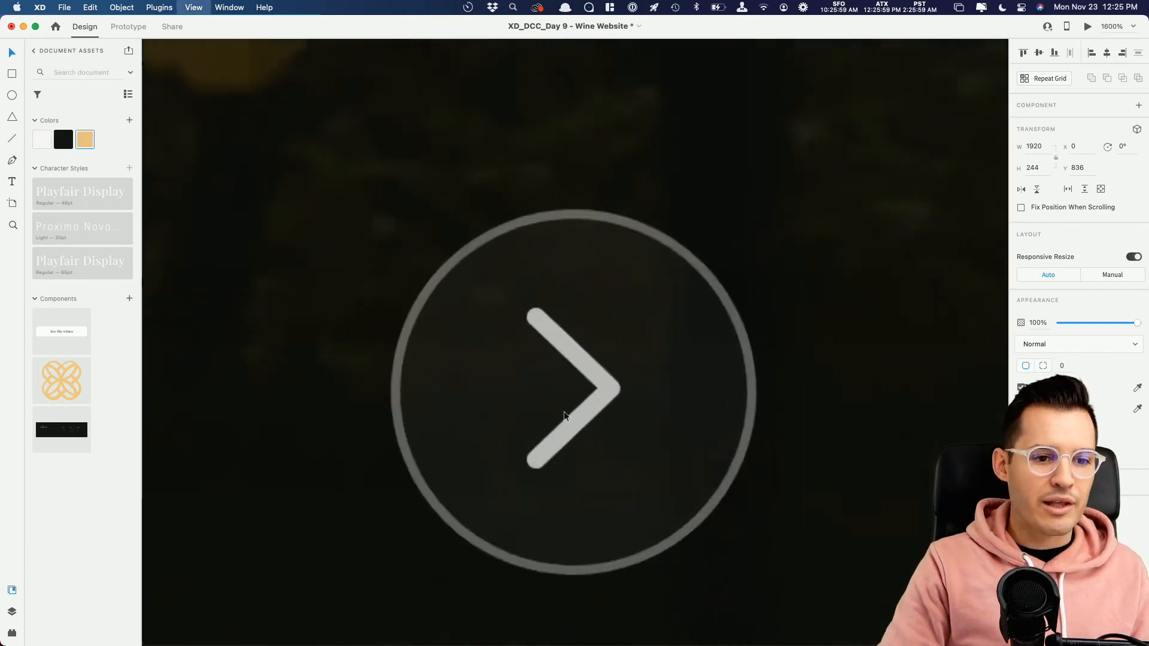
key(super+equal)
click(569, 365)
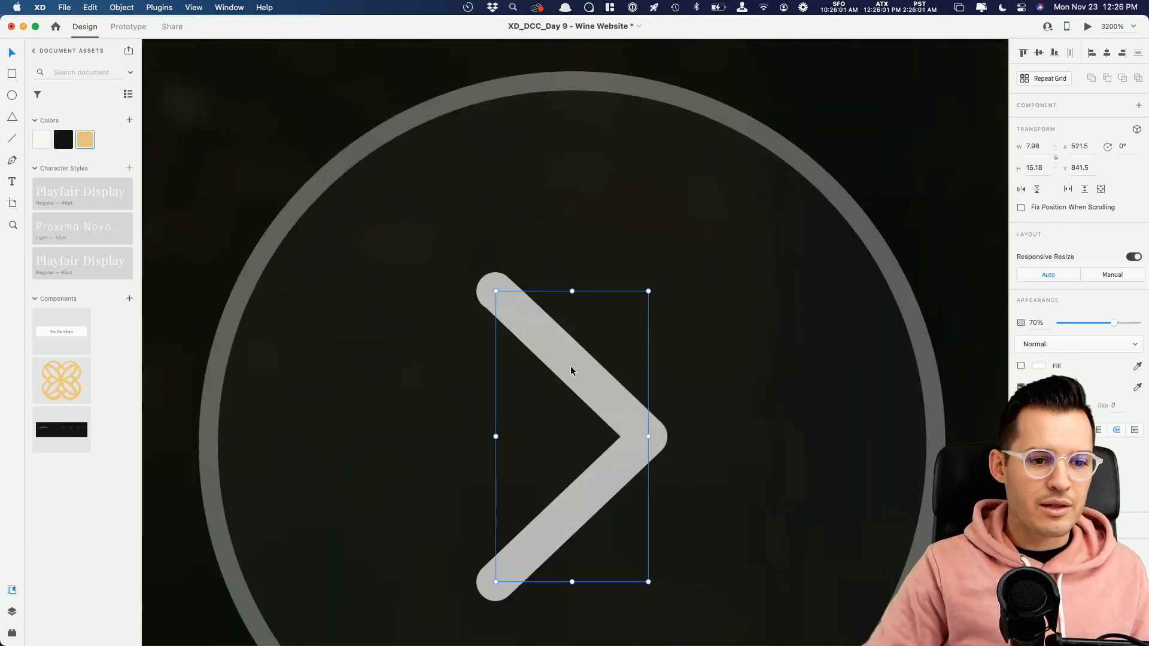
key(Right)
key(super+minus)
key(super+minus)
key(super+minus)
key(super+minus)
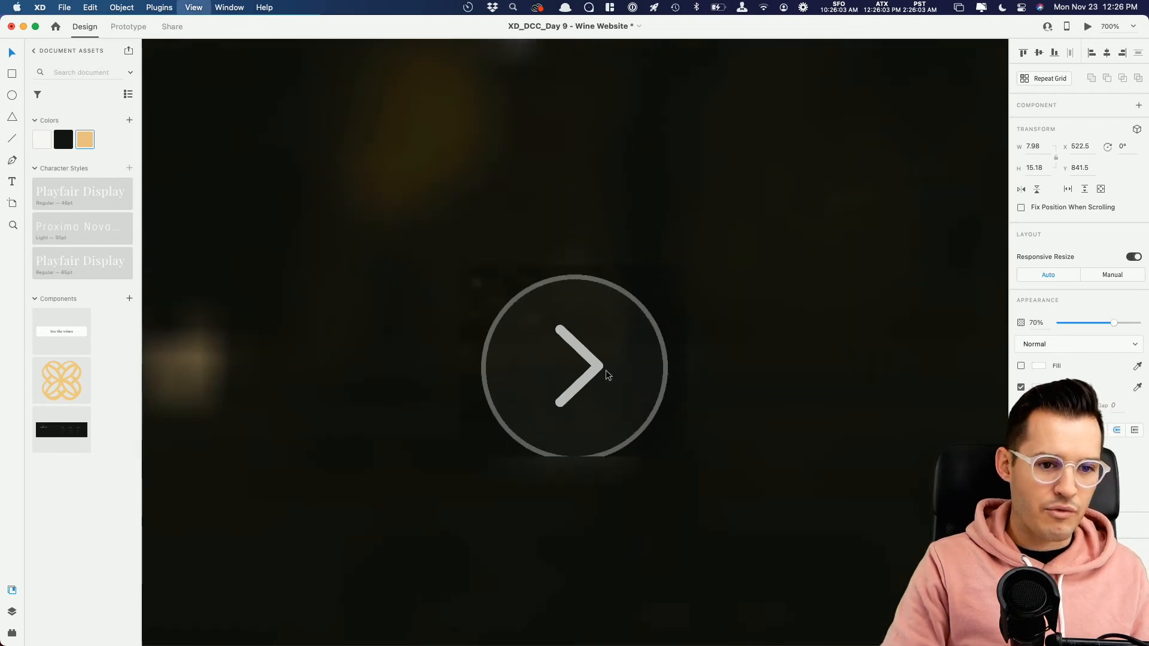
Step: Group the chevron with the circle and turn the group into a component
shift+click(611, 367)
key(super+g)
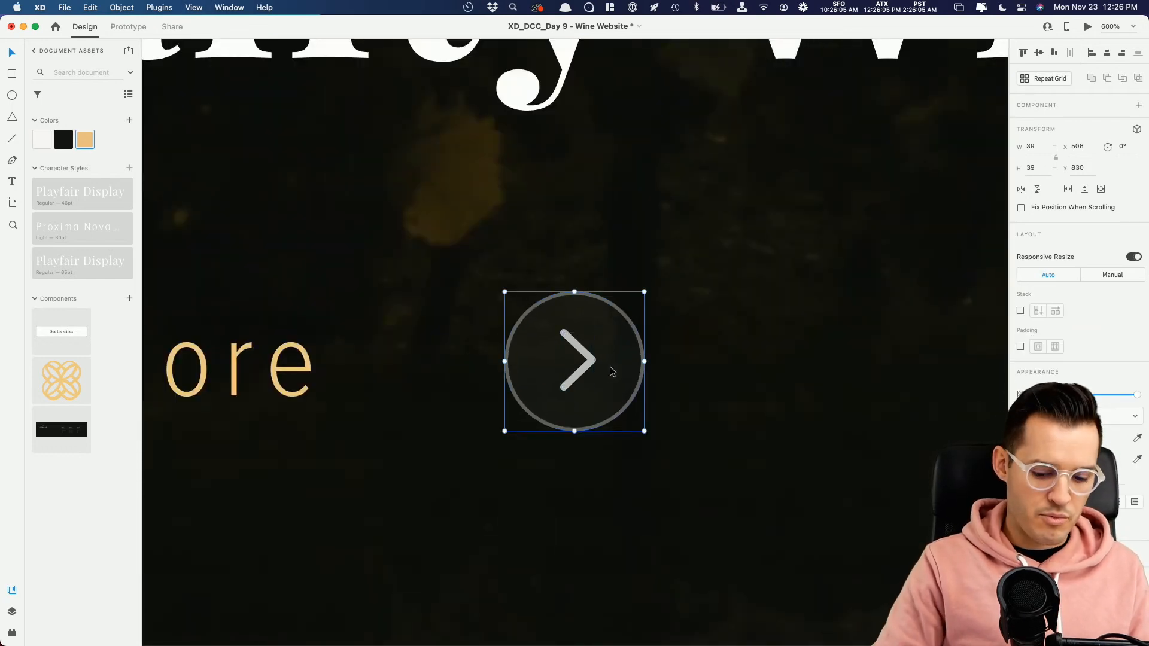
key(super+minus)
key(super+minus)
key(super+minus)
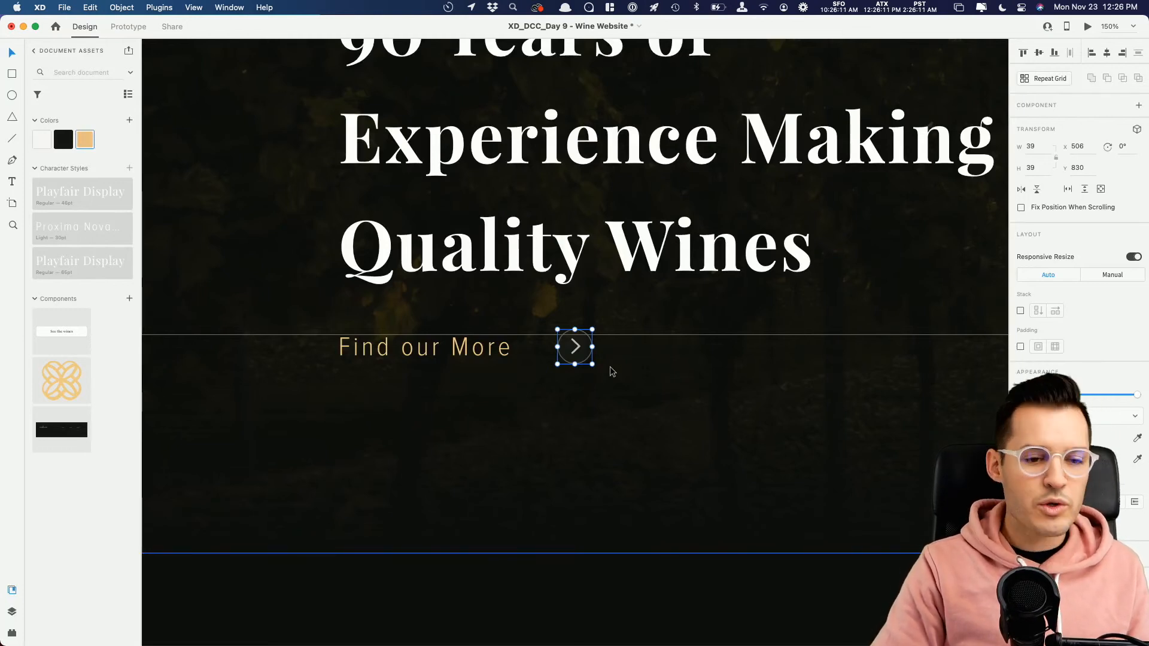
key(super+k)
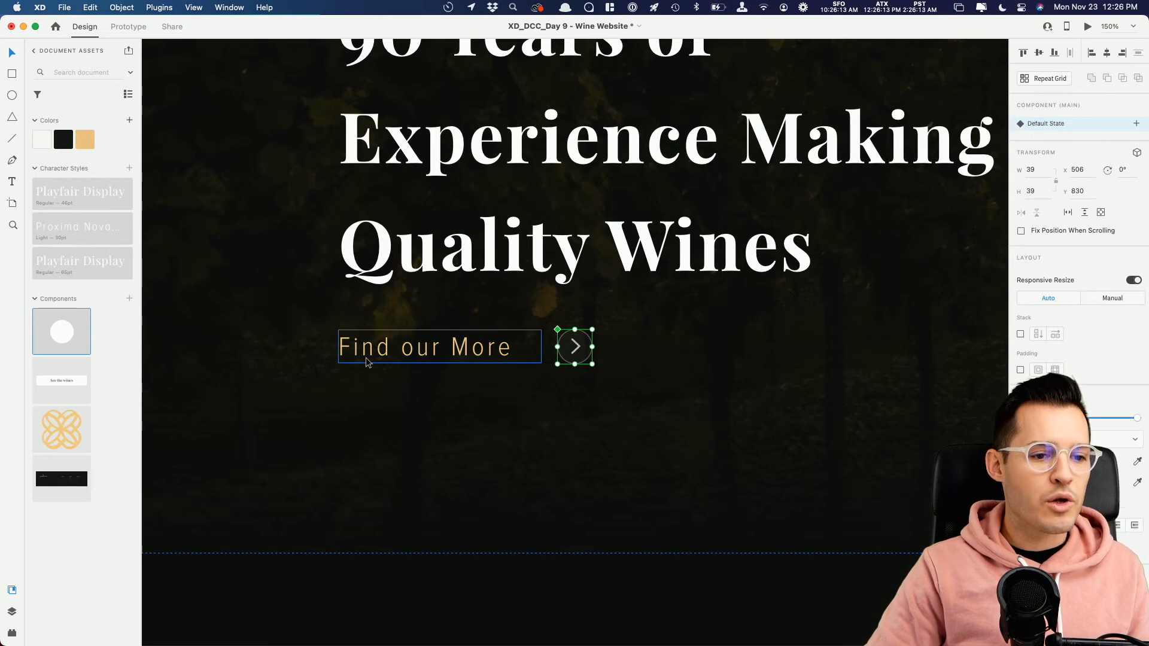
Step: Group the "Find our More" text with its arrow icon, and group that with the headline and "The Autumn Oak Story" line
shift+click(366, 362)
key(super+g)
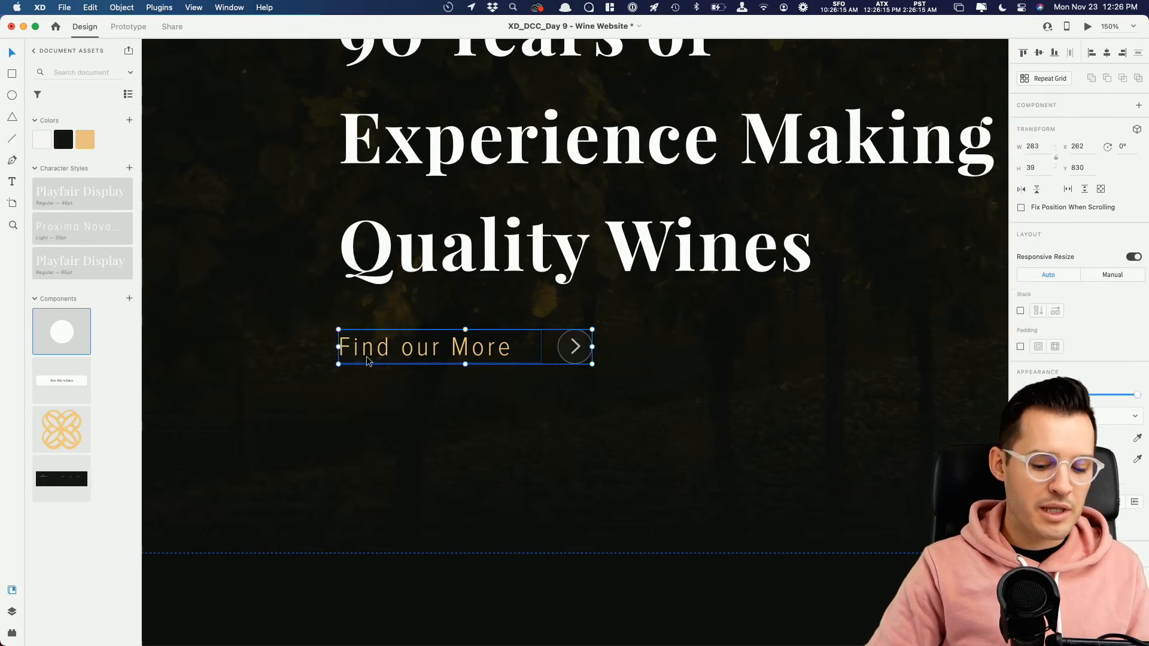
key(super+minus)
drag(524, 267, 393, 320)
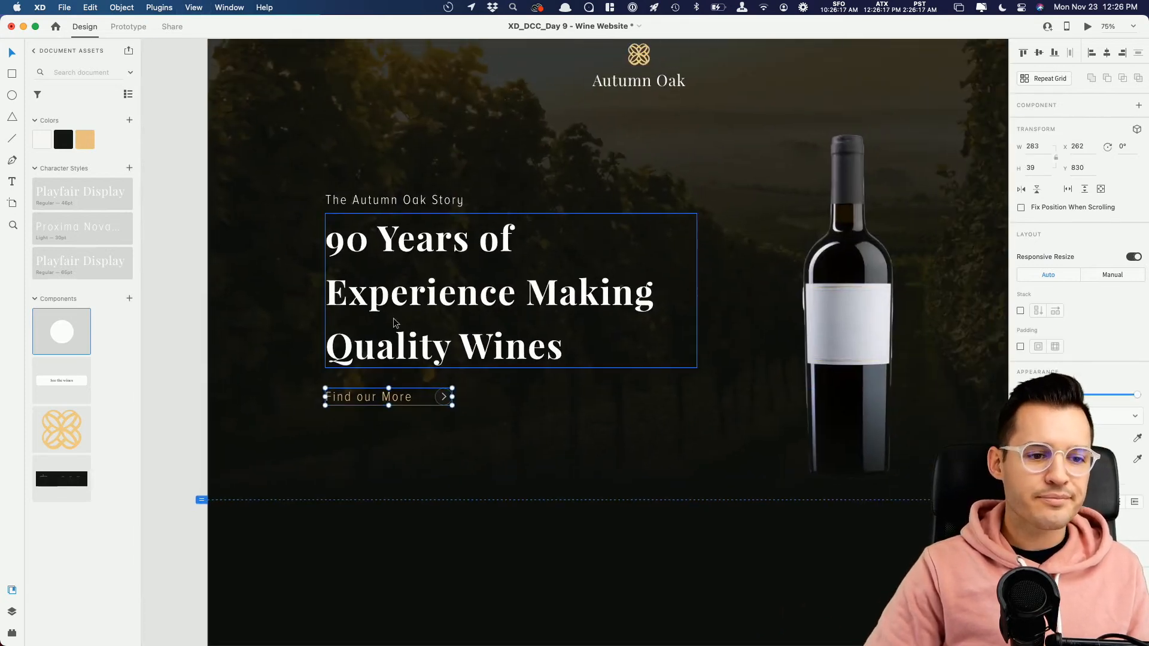
shift+click(393, 317)
shift+click(395, 200)
key(super+g)
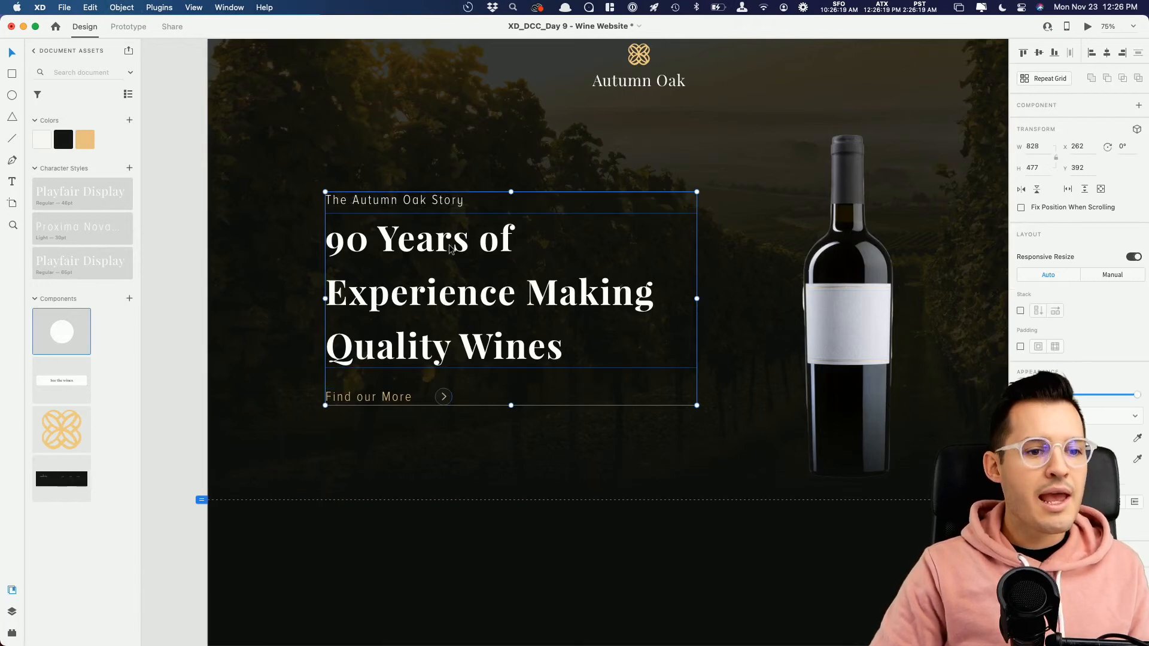
Step: Copy the Autumn Oak logo from the header and paste it inside the wine bottle's mask group
drag(615, 273, 443, 290)
click(475, 112)
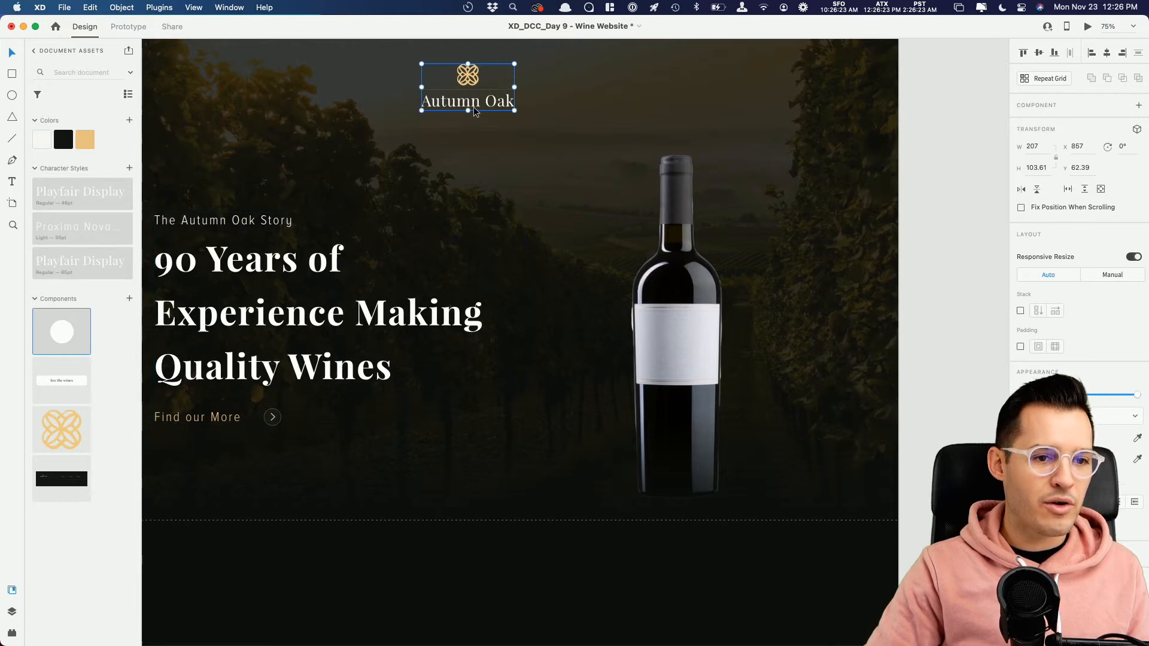
click(728, 387)
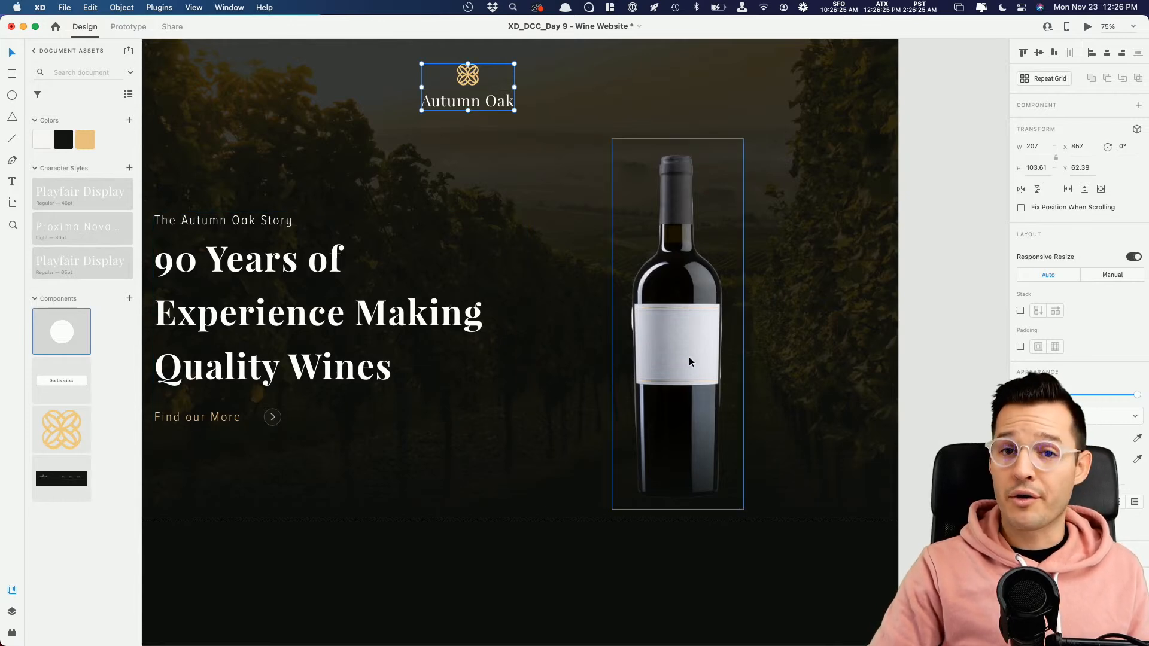
key(super+equal)
key(super+equal)
key(super+equal)
drag(688, 348, 411, 395)
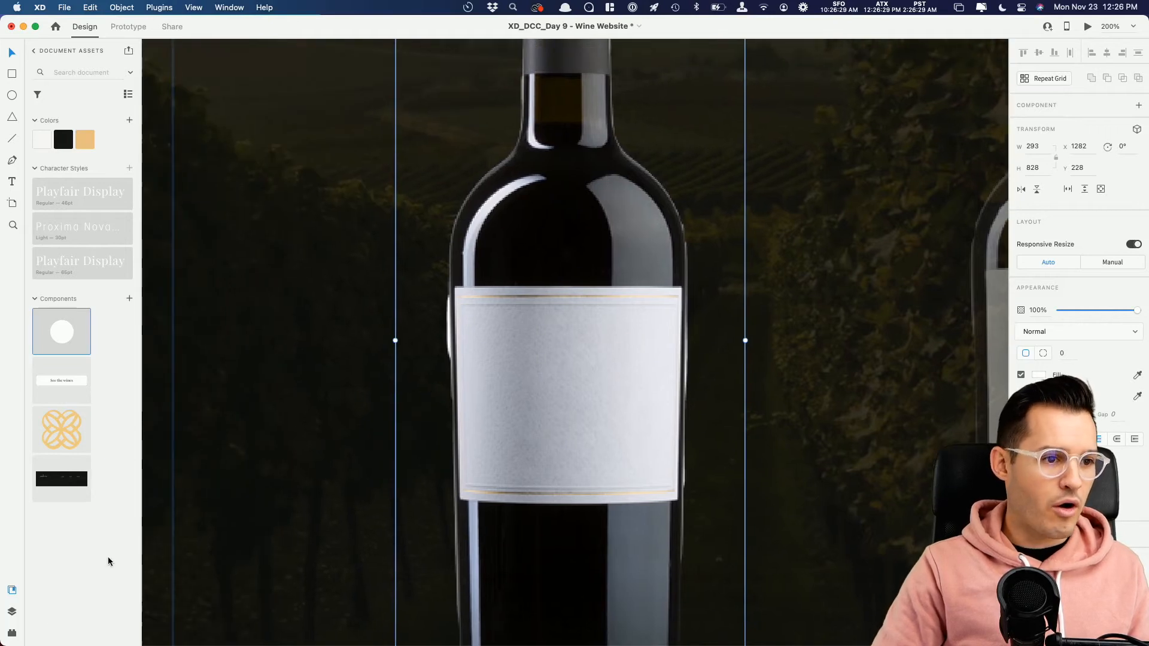
key(super+y)
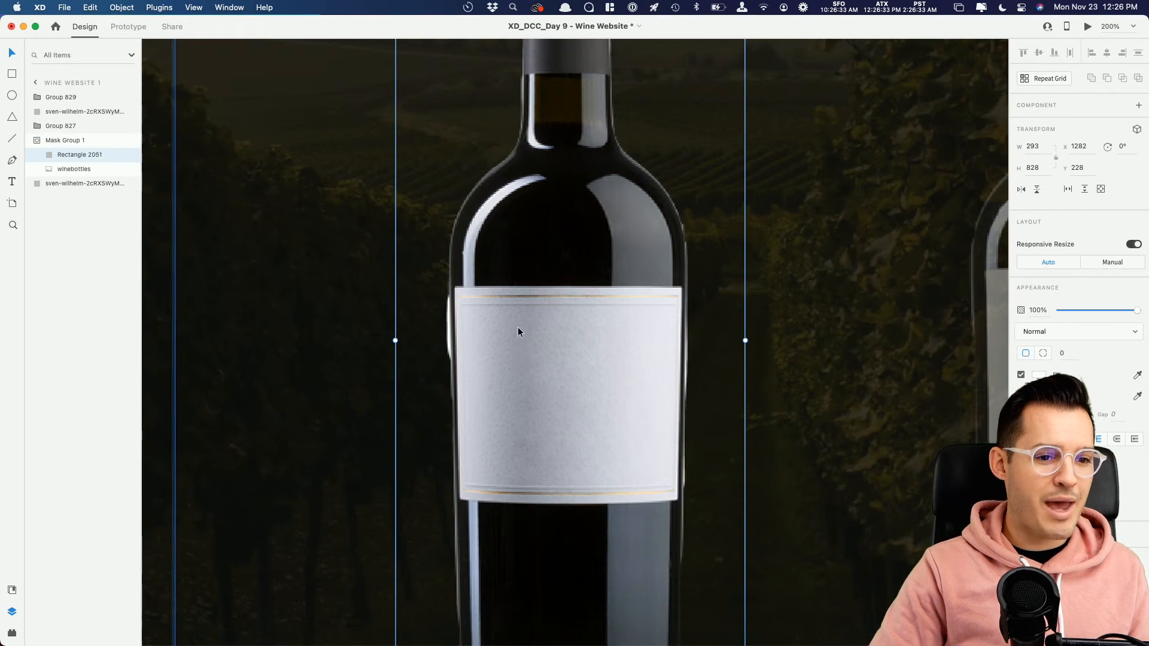
key(super+v)
Step: Scale the pasted logo to about 154 × 77 and centre it on the bottle's white label
drag(566, 321, 569, 351)
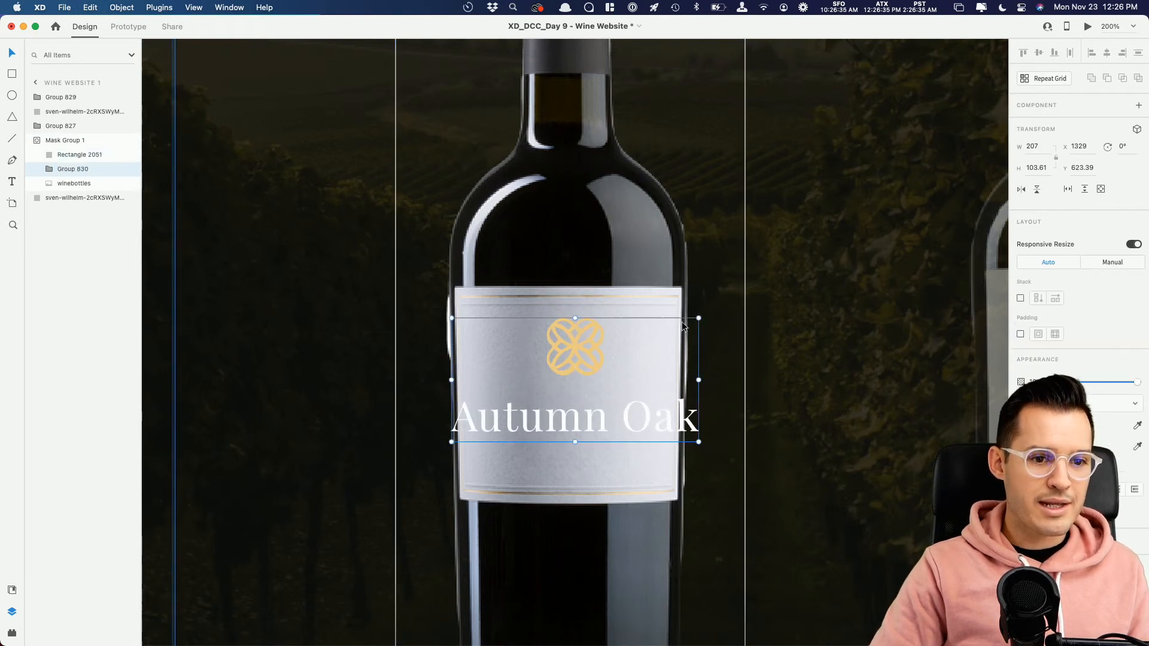
drag(697, 321, 672, 328)
drag(563, 363, 576, 361)
Step: Try to darken the "Autumn Oak" text on the bottle's label
click(576, 412)
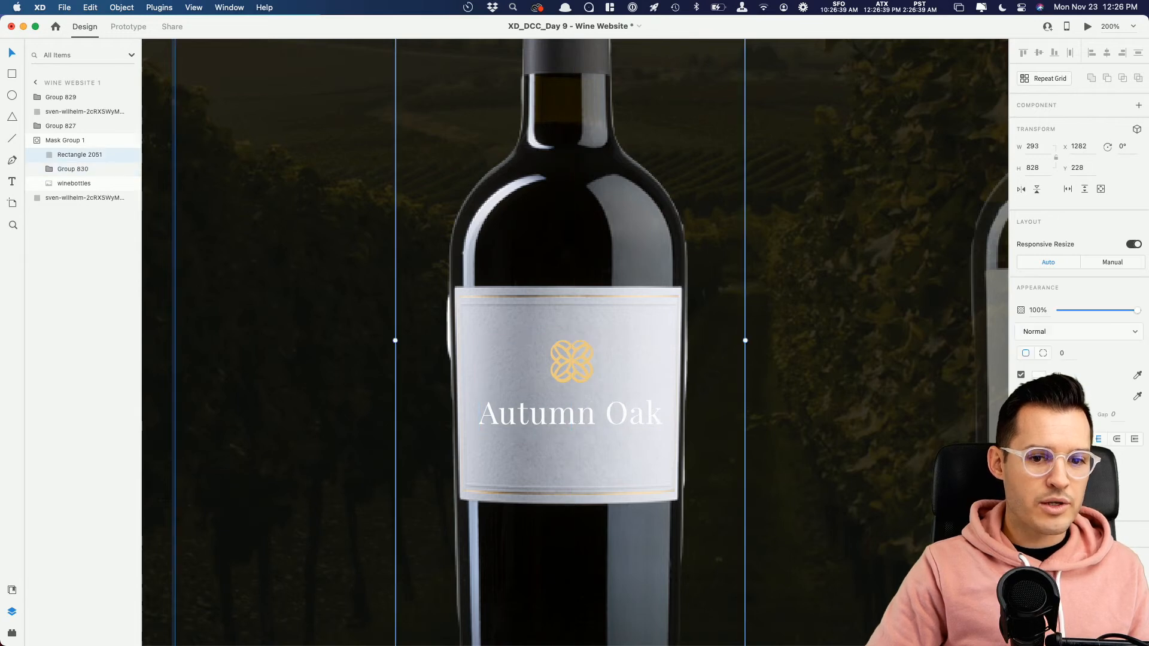
click(1036, 376)
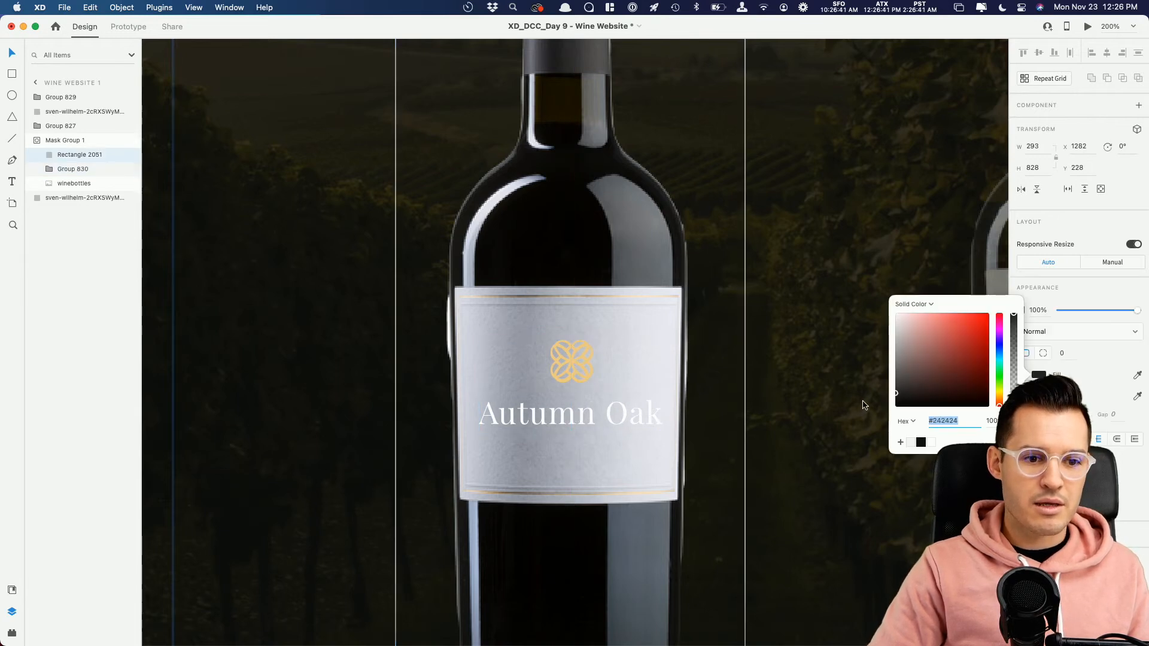
key(Escape)
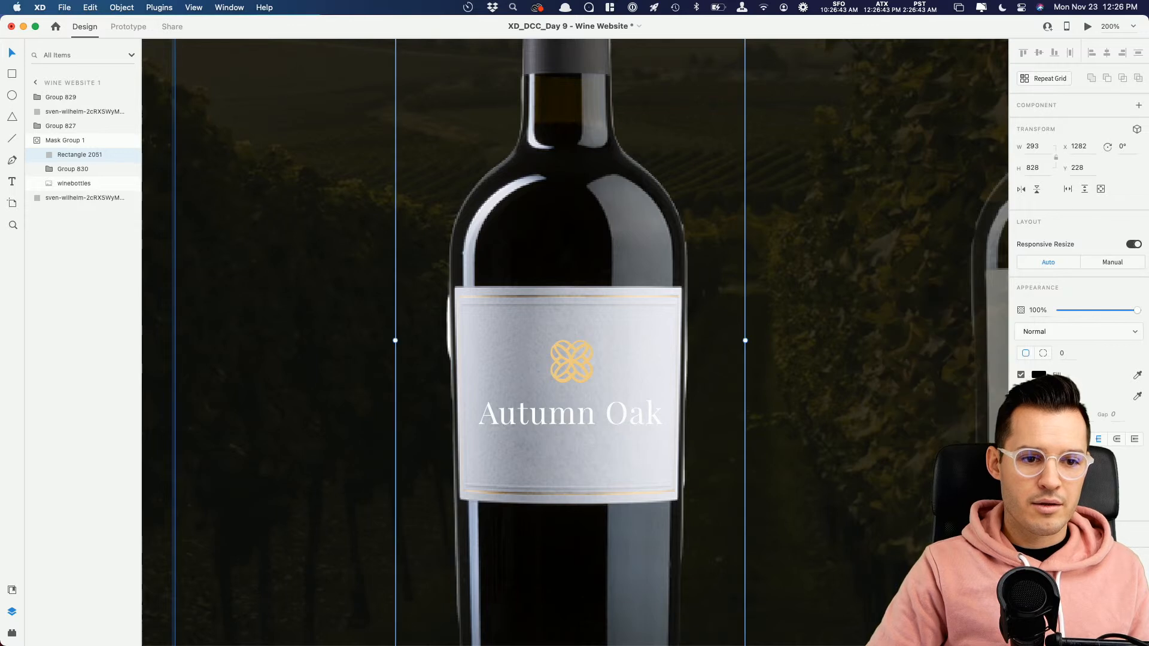
Step: Change the colour of the "Autumn Oak" text inside the label's logo group to black
double_click(605, 409)
click(1038, 484)
drag(963, 475, 872, 531)
click(776, 420)
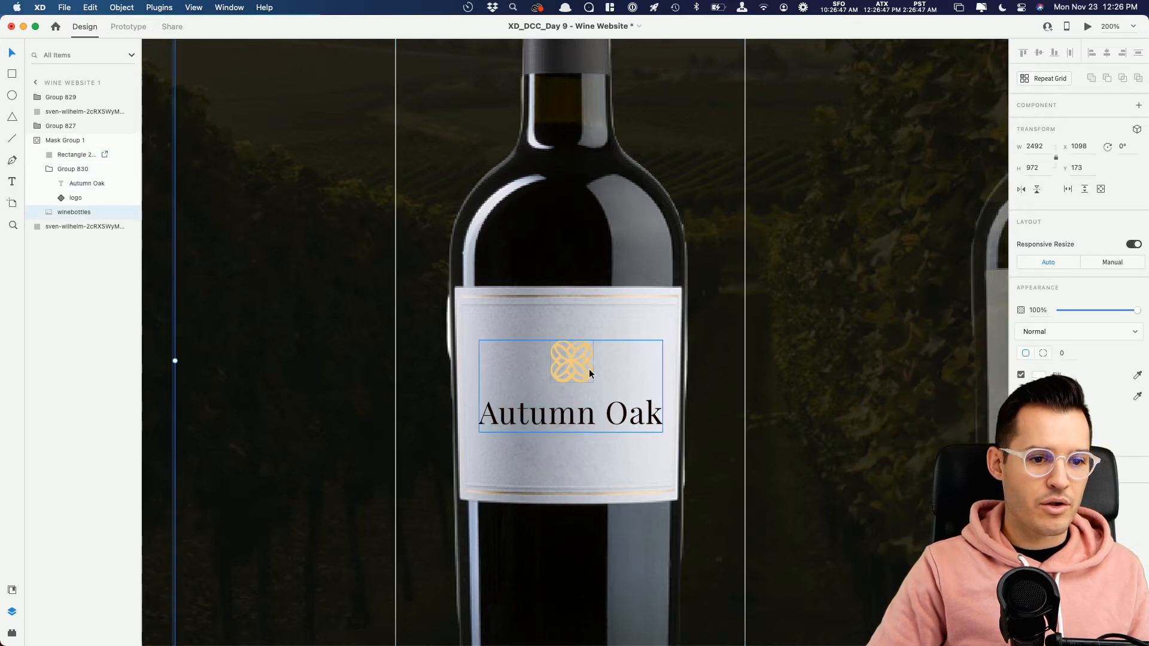
Step: Move the logo group slightly down and left on the bottle's label, to about X 1349, Y 647
drag(562, 356, 563, 365)
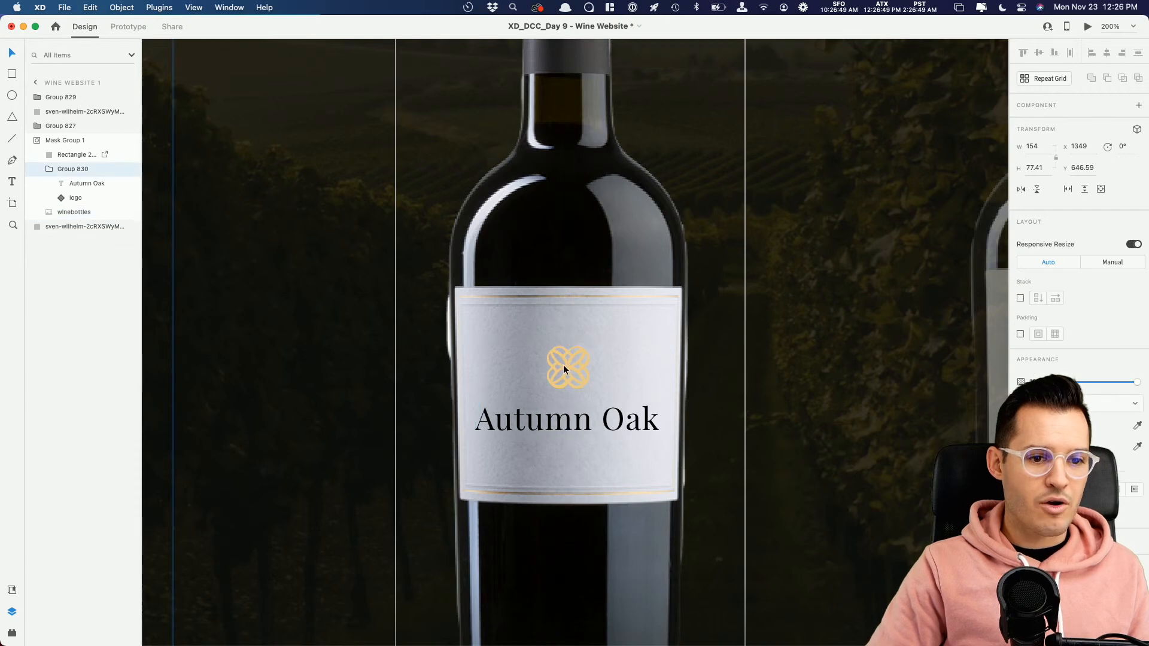
key(super+minus)
key(super+minus)
key(super+minus)
key(super+minus)
key(super+minus)
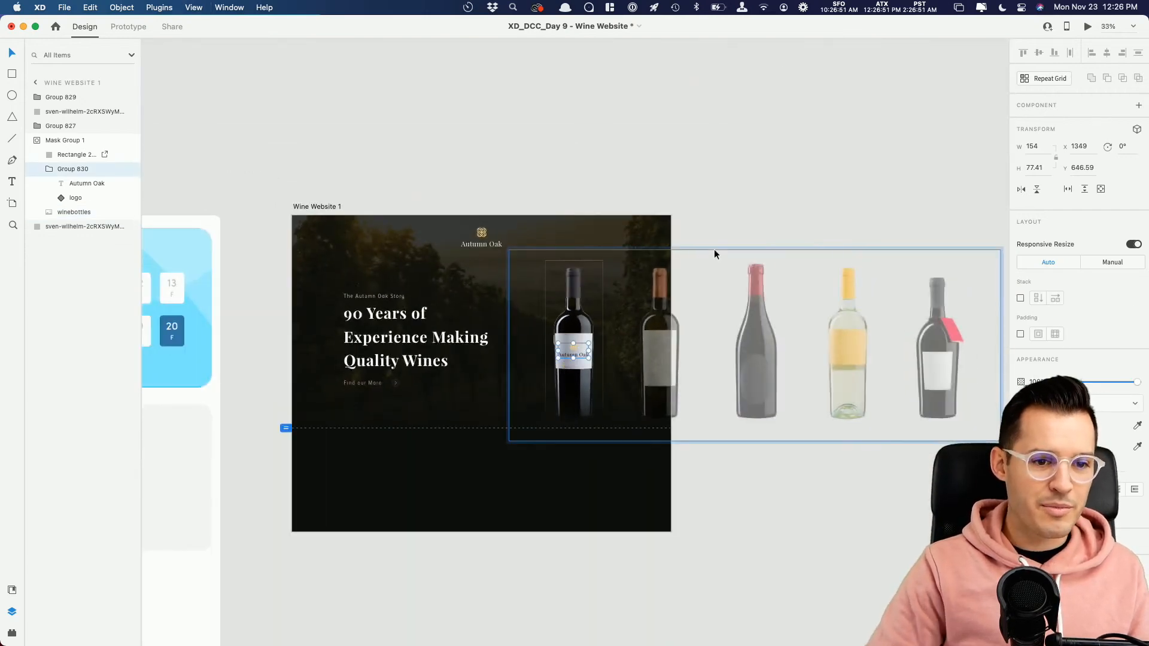
Step: Try to reposition the wine bottles image inside the hero bottle's mask group
click(737, 198)
drag(737, 198, 791, 166)
double_click(641, 283)
mouse_move(641, 283)
mouse_down()
mouse_move(579, 288)
mouse_move(622, 278)
mouse_up()
click(627, 258)
drag(767, 306, 717, 311)
key(super+z)
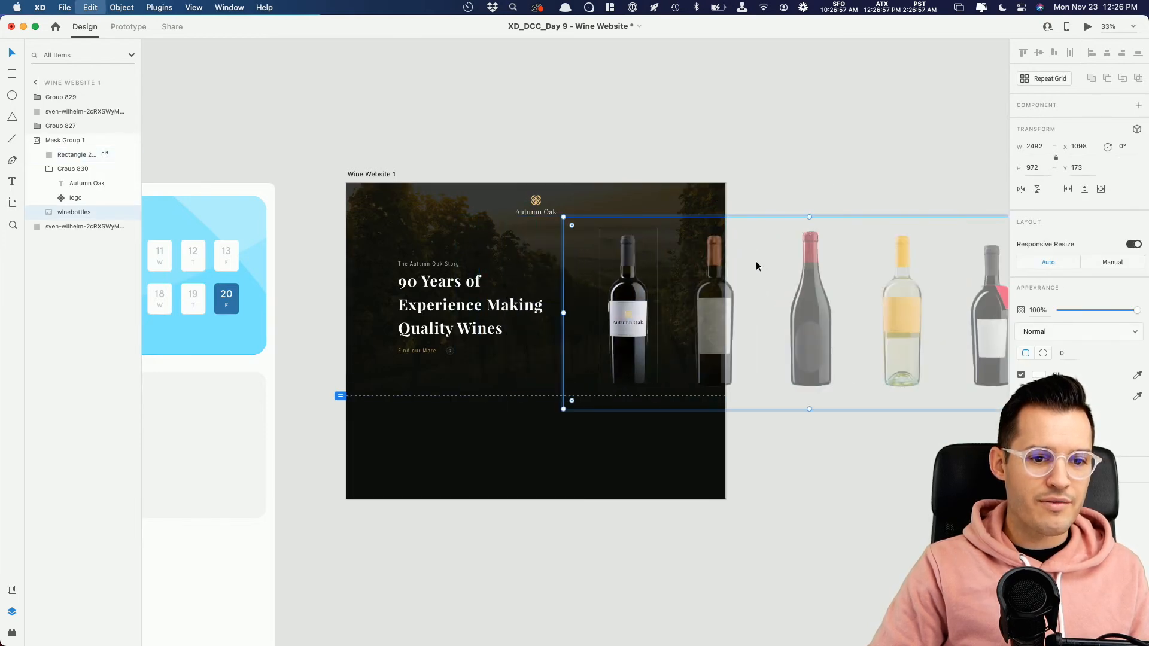
Step: Copy the "The Autumn Oak Story" text and paste a duplicate outside the hero text group
click(822, 172)
drag(822, 174, 870, 166)
key(z)
drag(375, 156, 722, 348)
drag(747, 417, 638, 312)
key(v)
drag(519, 326, 487, 422)
super+click(304, 353)
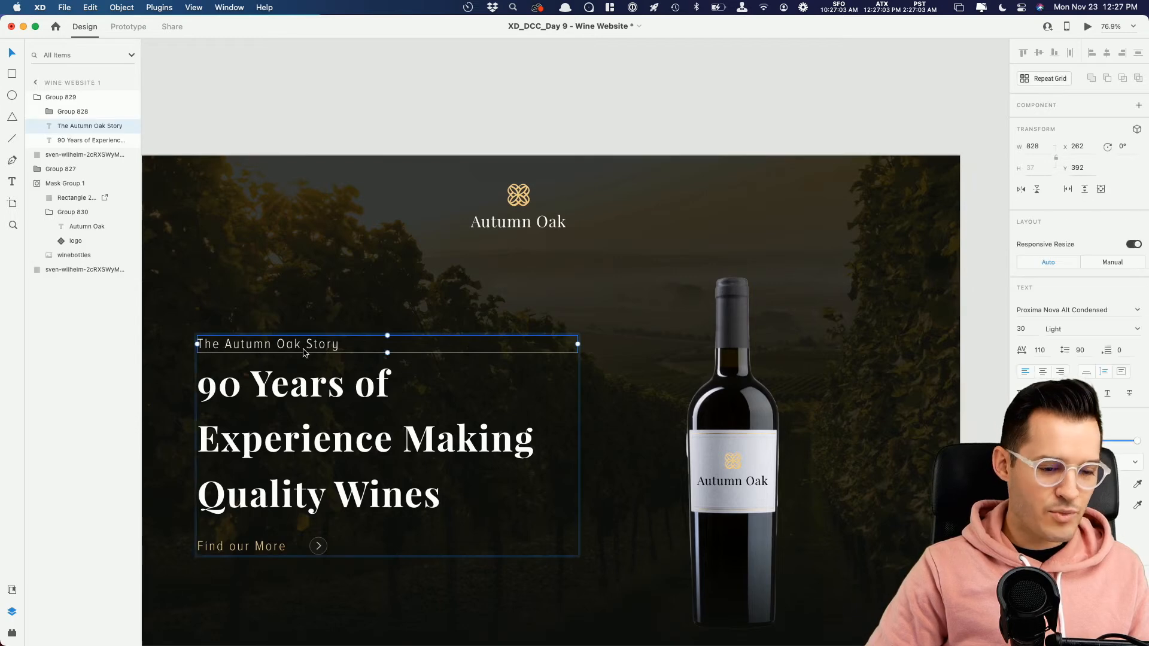
click(321, 108)
drag(321, 108, 439, 126)
click(401, 222)
key(super+equal)
key(super+v)
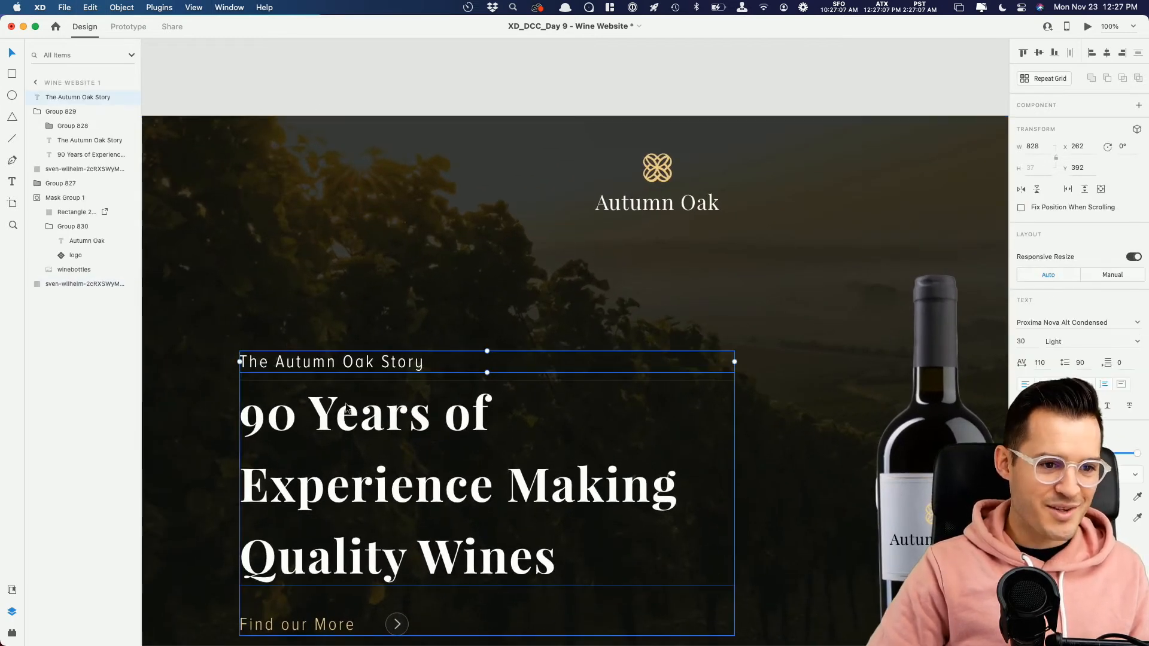
Step: Move the copied text up into the header at Y 96, change it to "Wines" and set it to auto width
drag(337, 366, 334, 187)
double_click(334, 186)
text(Wine)
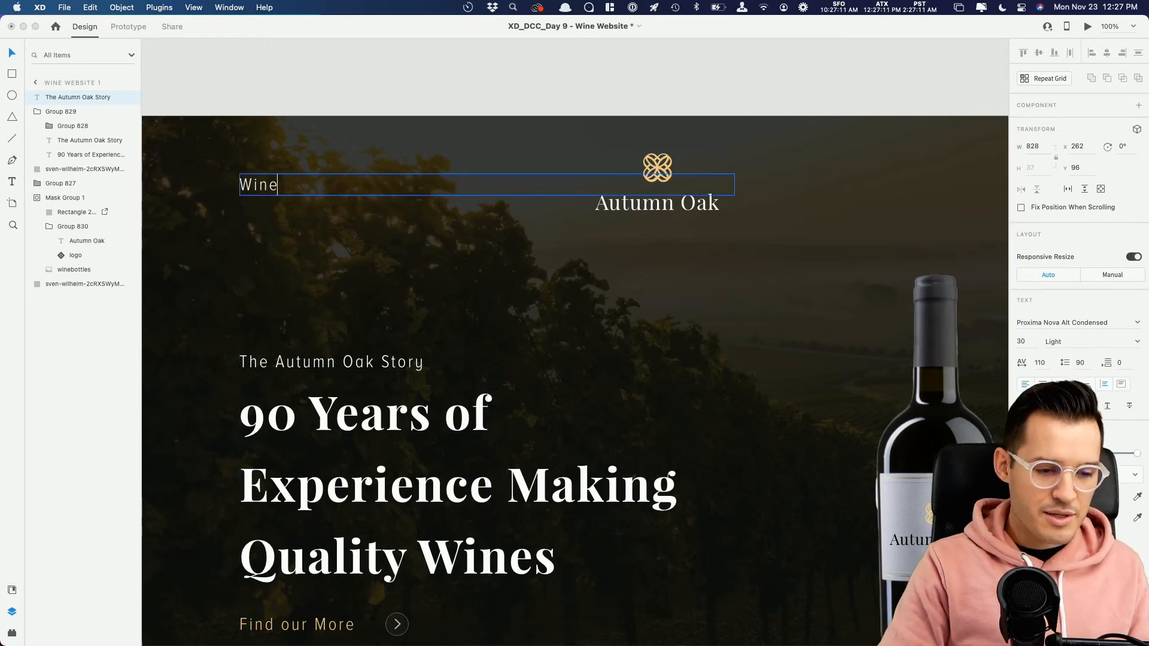
text(s)
key(Escape)
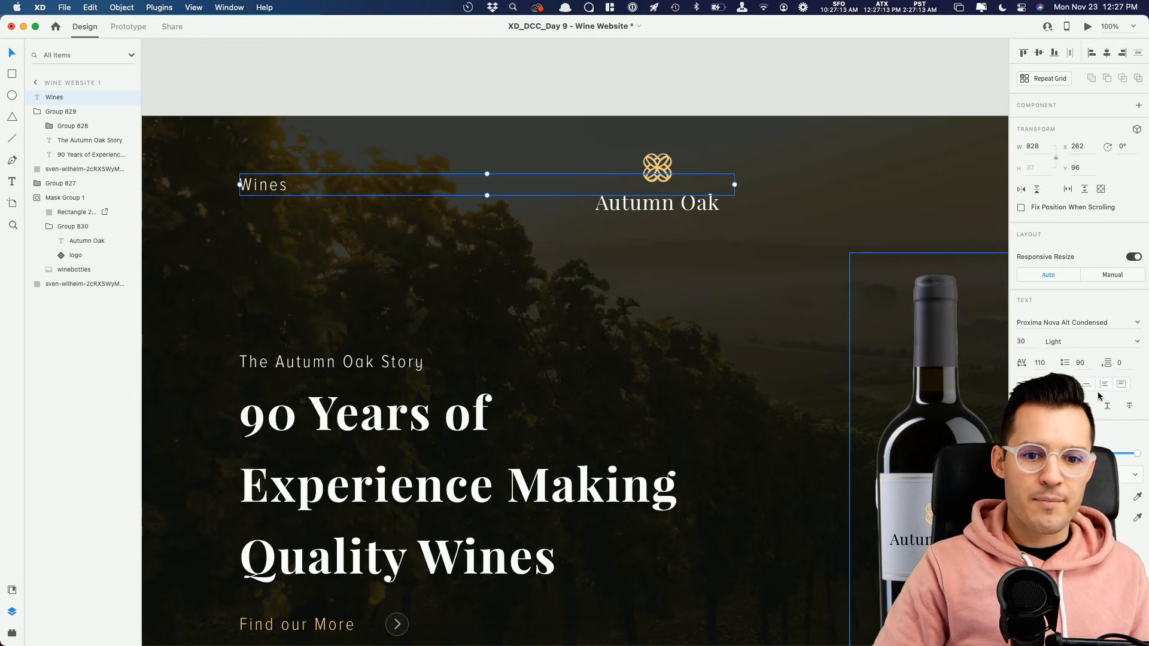
click(1085, 389)
Step: Duplicate the "Wines" link beside it at X 509 and change the copy to "Our Mission"
drag(264, 185, 414, 193)
double_click(414, 189)
text(O)
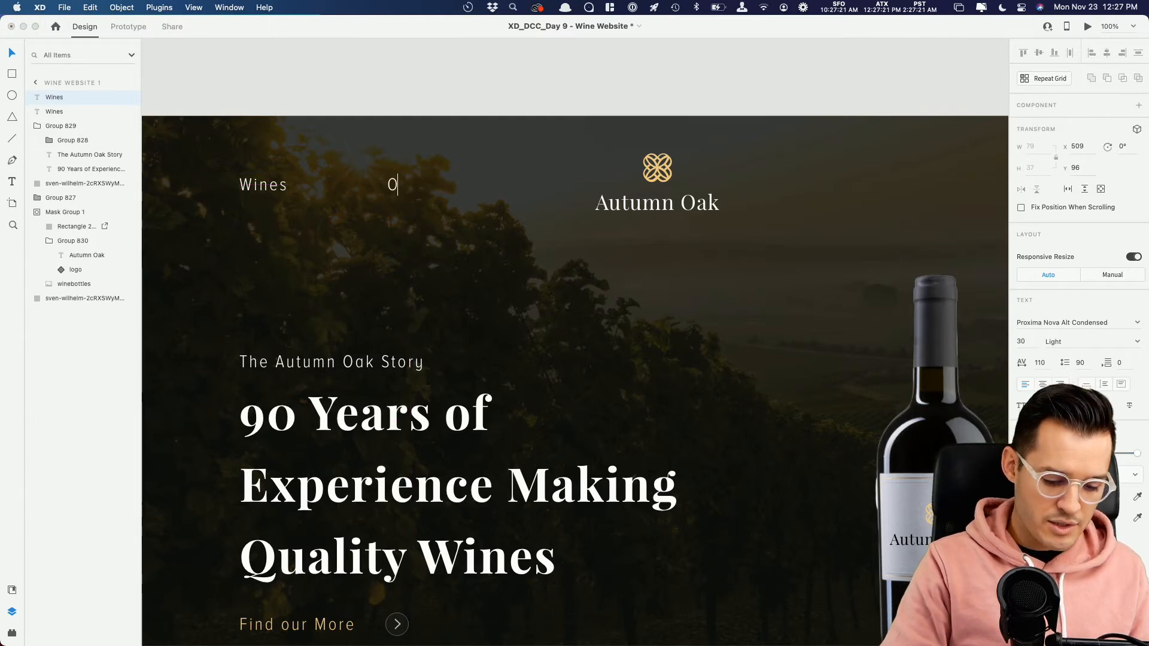
text(ur MNission)
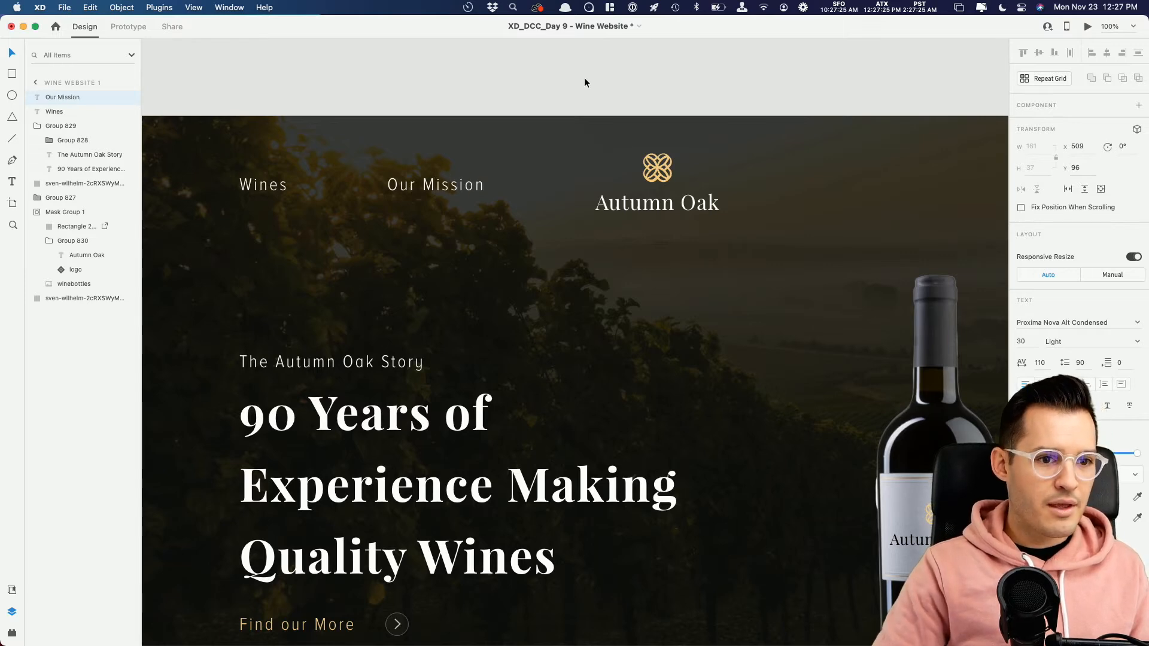
Step: Duplicate both header links to the other side of the logo at X 1171 and show the layout grid
drag(584, 77, 773, 187)
scroll(748, 192, right, 5)
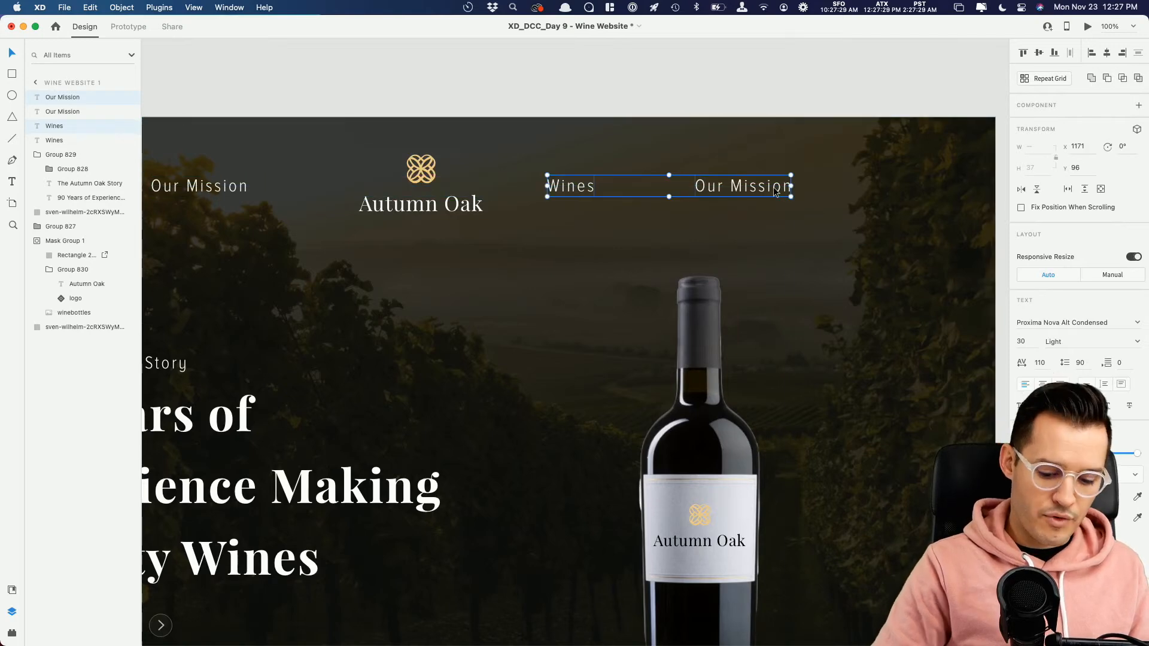
key(super+shift+apostrophe)
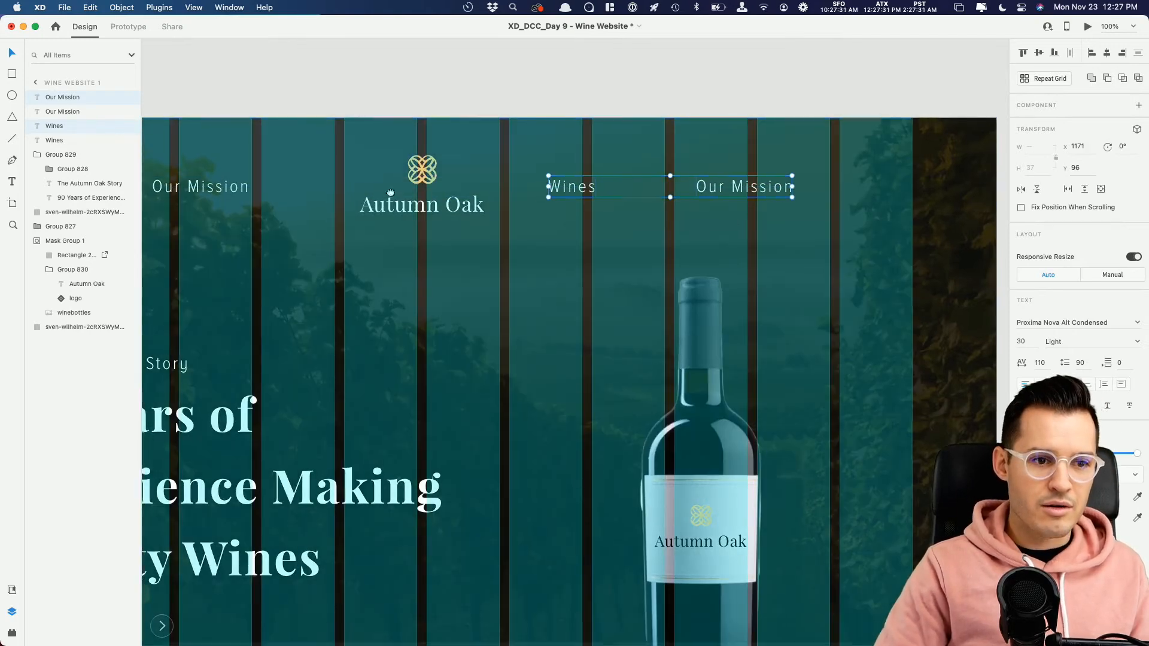
Step: Shift the original "Wines" and "Our Mission" links and the hero text group right to align with the grid column at X 278
scroll(646, 198, left, 5)
drag(646, 198, 796, 196)
click(383, 199)
shift+click(542, 200)
drag(542, 200, 551, 201)
drag(394, 409, 404, 410)
Step: Move the duplicated pair of header links right to X 1234, against the layout grid
drag(616, 340, 196, 337)
click(688, 194)
shift+click(515, 197)
drag(515, 198, 552, 195)
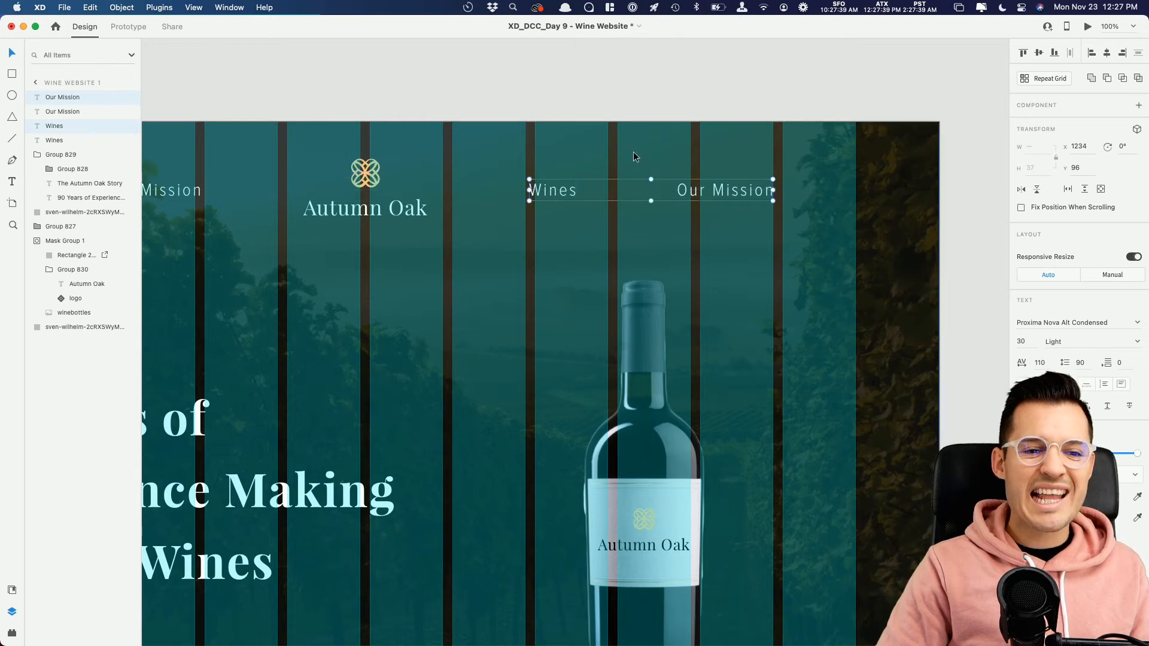
click(632, 95)
Step: Change the duplicated "Our Mission" link to "Contact Us" and shift the duplicated link pair right to X 1247
double_click(743, 192)
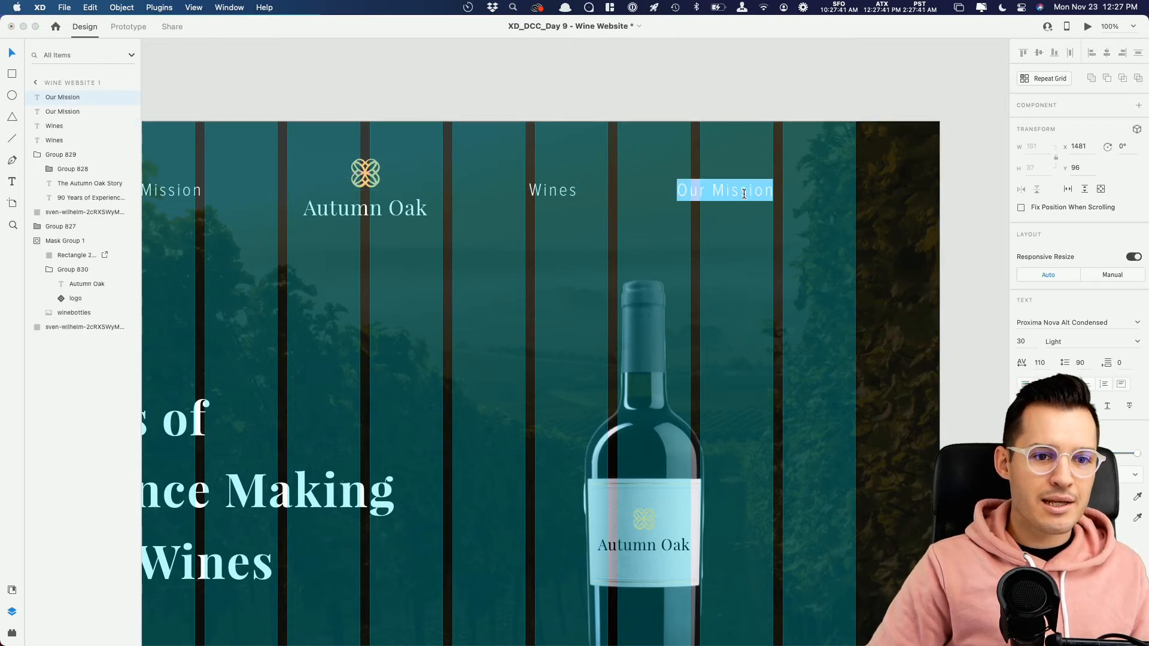
text(Contact Us)
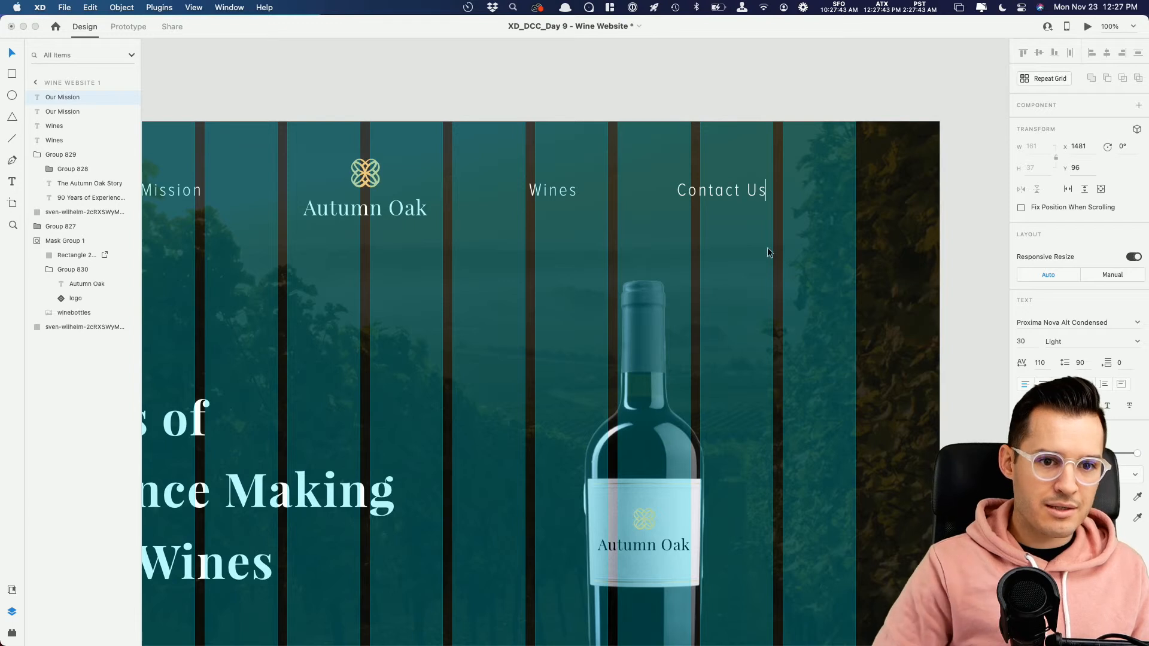
click(752, 100)
shift+click(566, 190)
drag(566, 191, 574, 191)
click(573, 107)
Step: Change the duplicated "Wines" link to "Wine Blog" and hide the layout grid
double_click(565, 196)
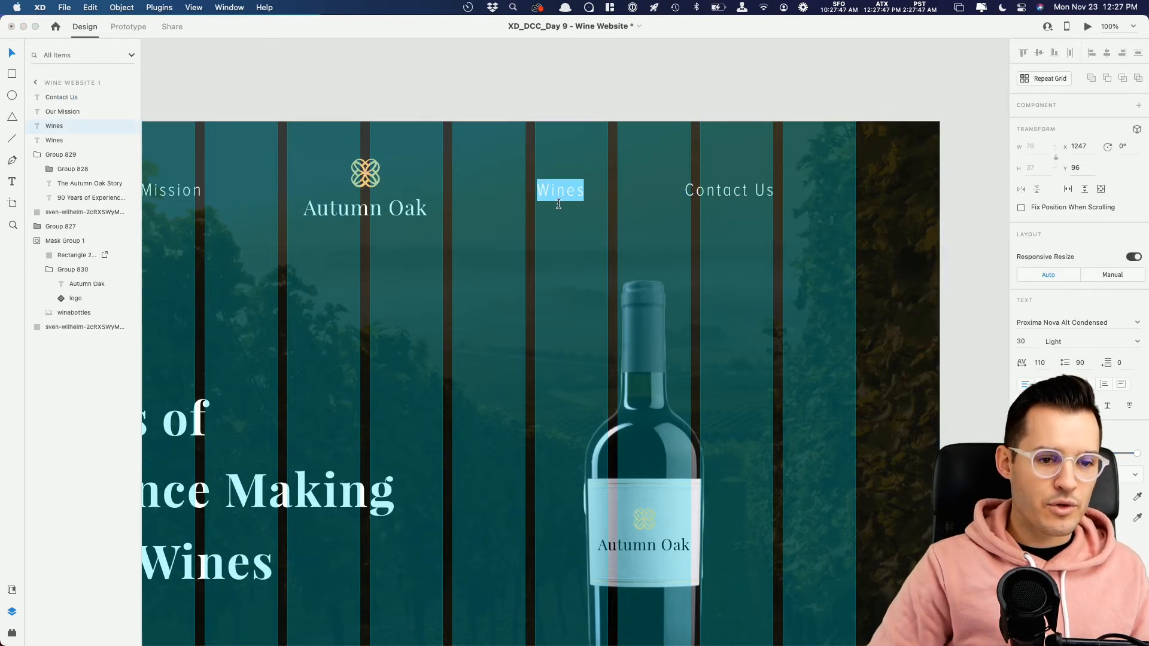
text(W)
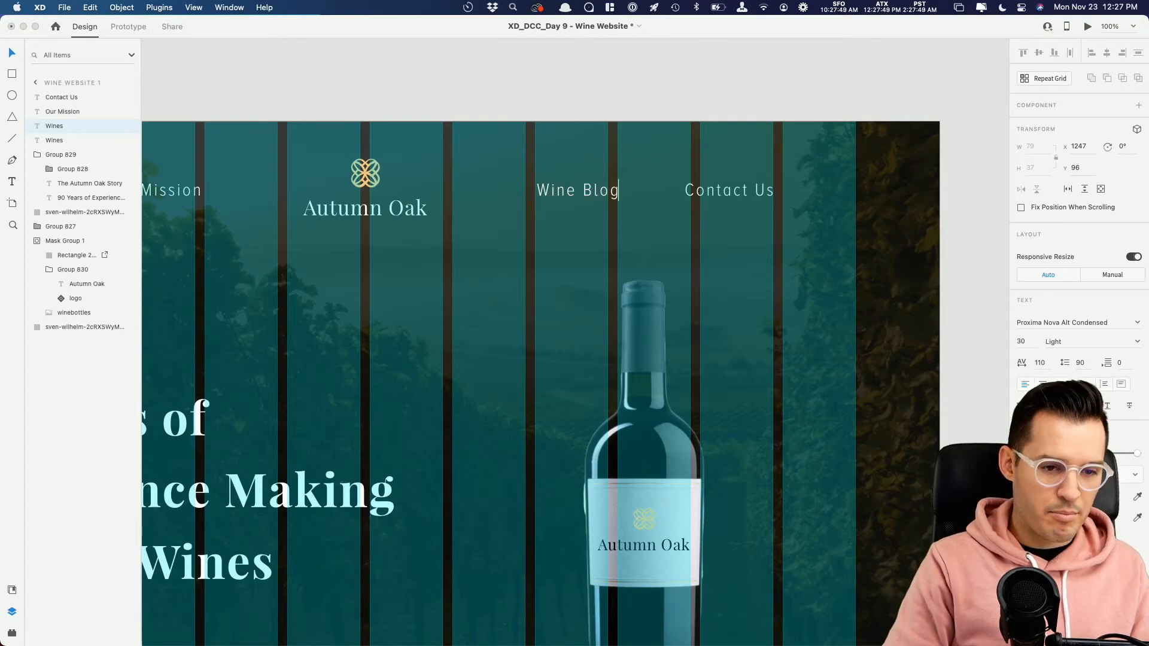
key(Escape)
key(super+minus)
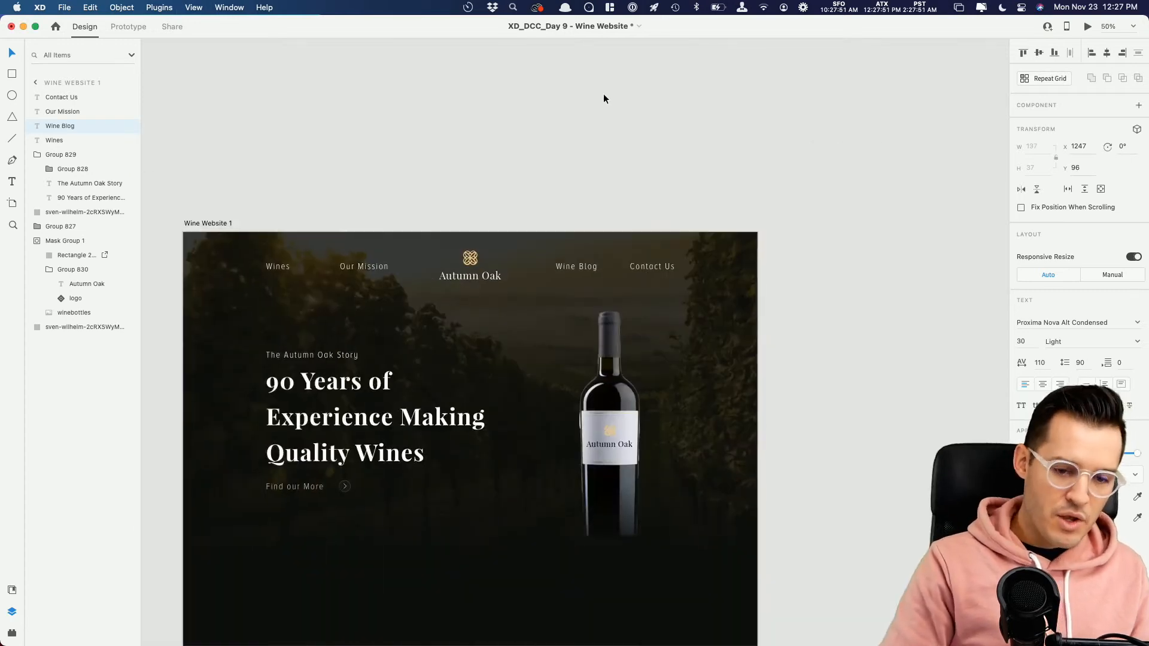
key(super+shift+apostrophe)
click(842, 287)
drag(848, 289, 881, 209)
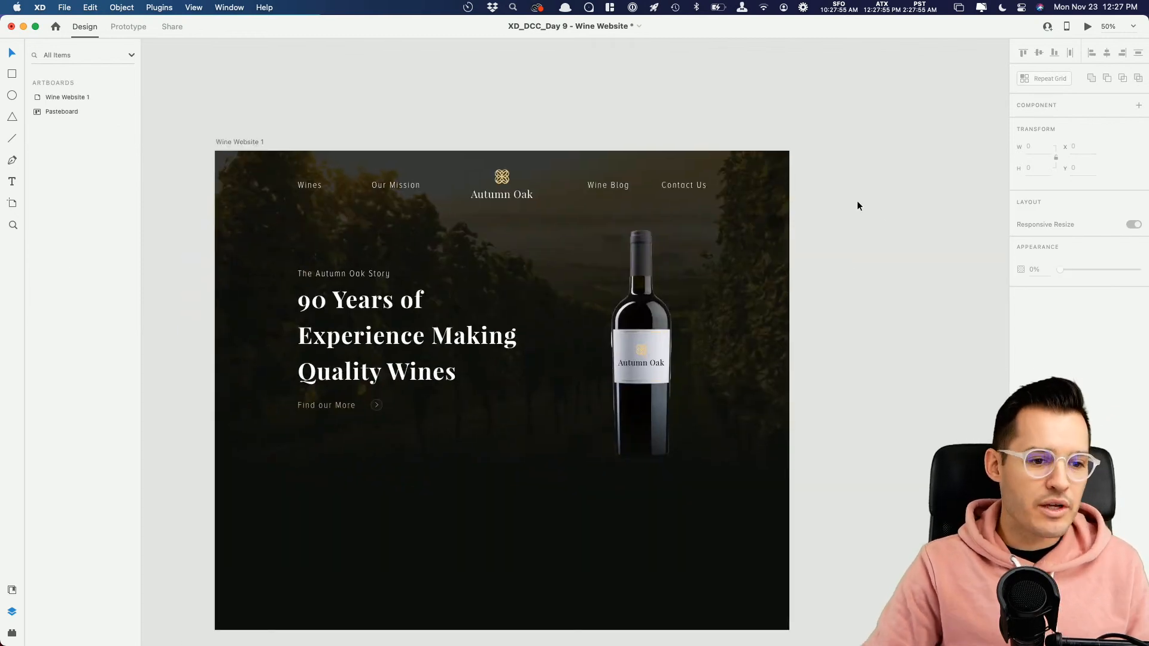
Step: Group all the hero section's elements and name the group "hero"
drag(860, 132, 207, 484)
key(super+g)
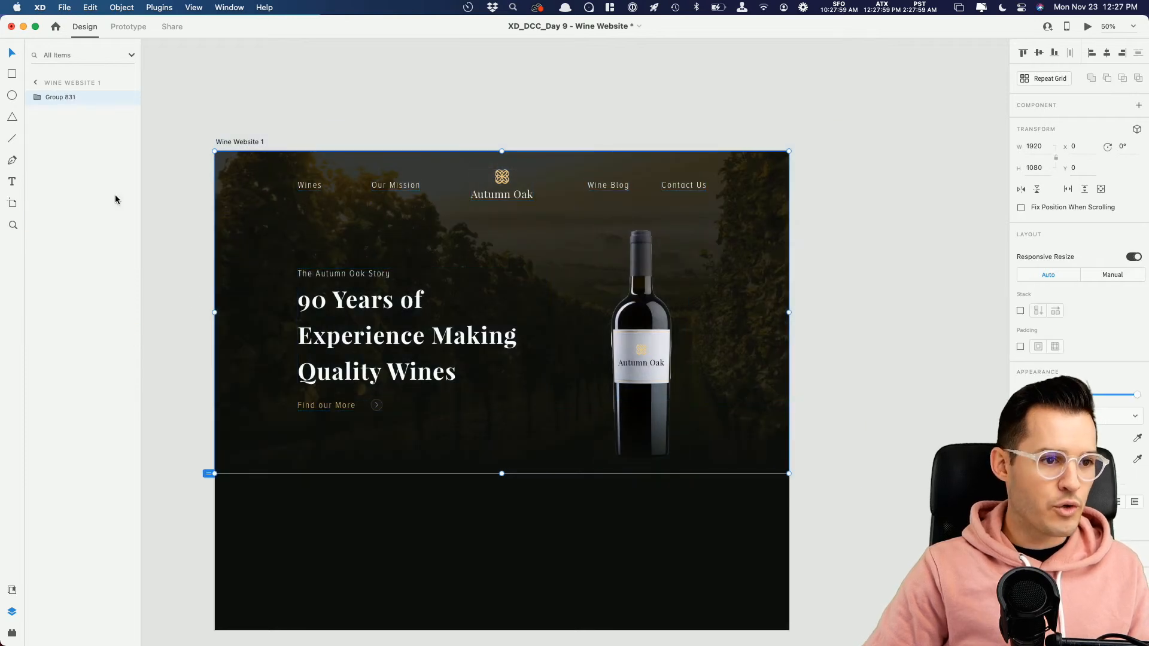
double_click(66, 98)
text(hero)
key(Return)
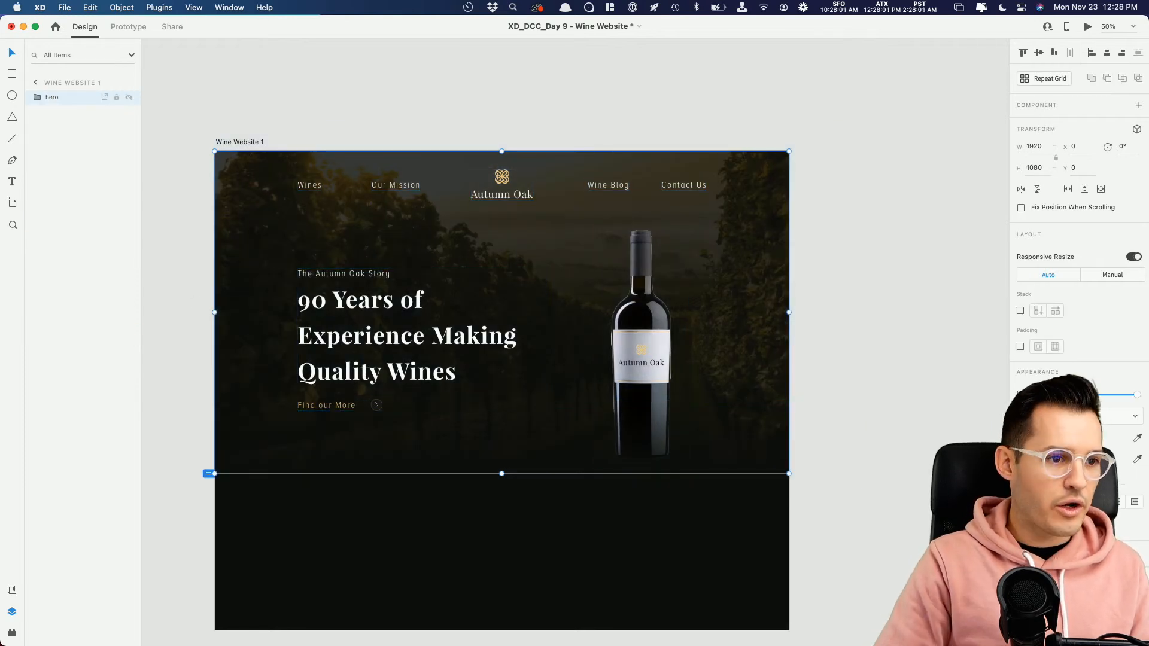
click(903, 426)
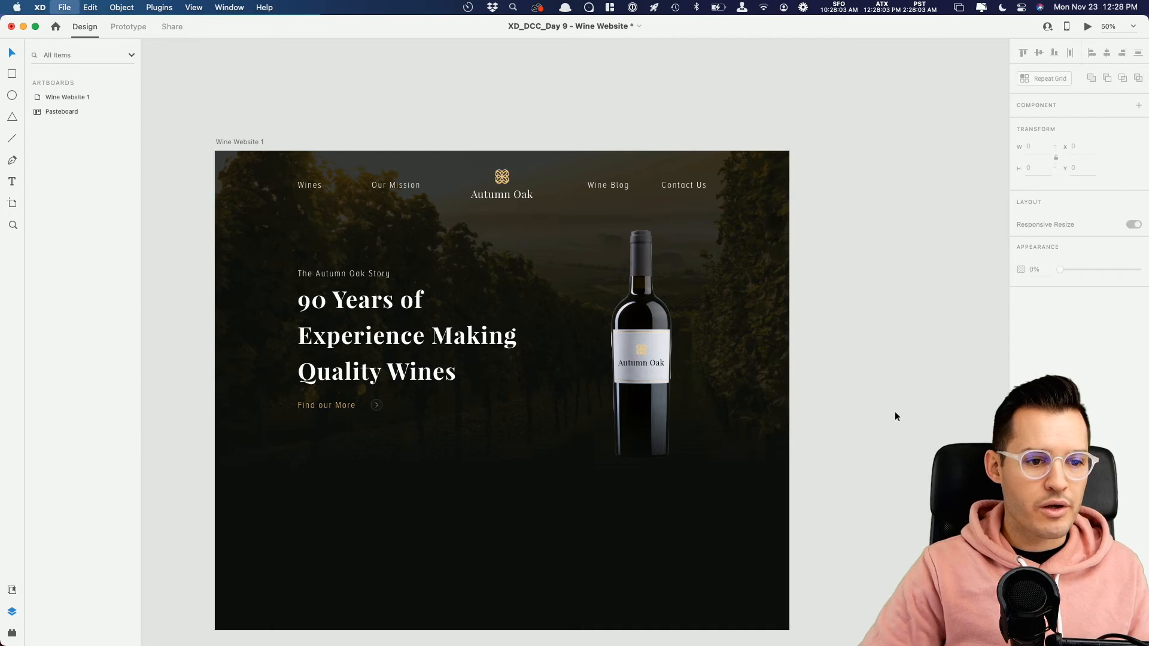
Step: Extend the Wine Website 1 artboard downward to a height of 2569
scroll(897, 409, down, 2)
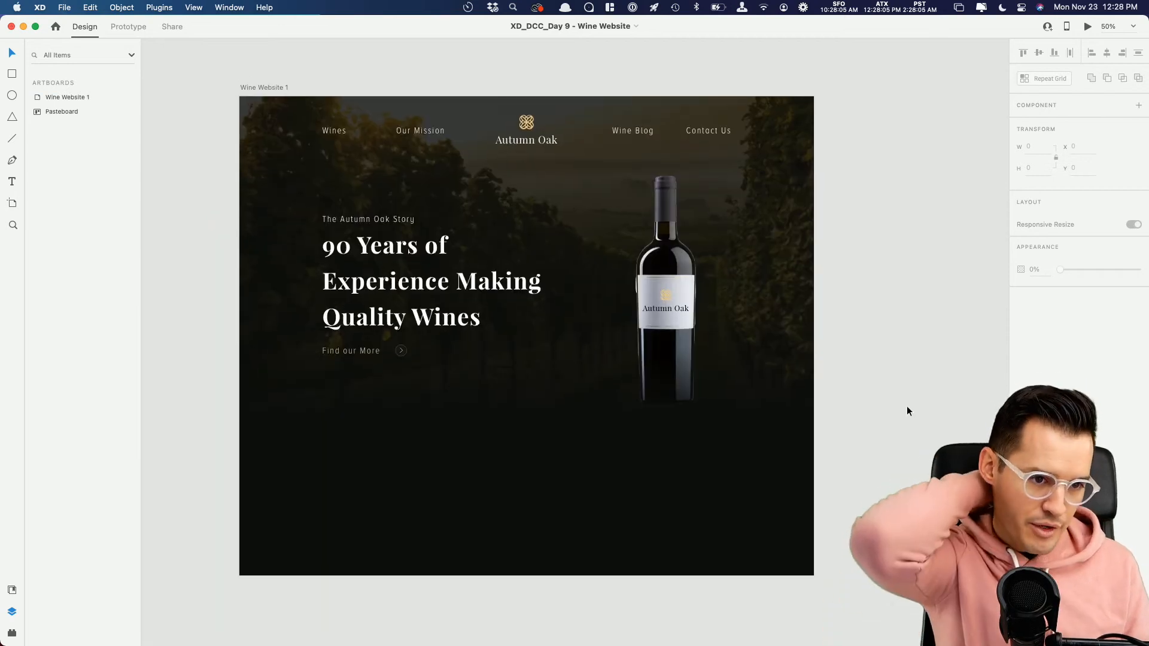
scroll(879, 386, down, 2)
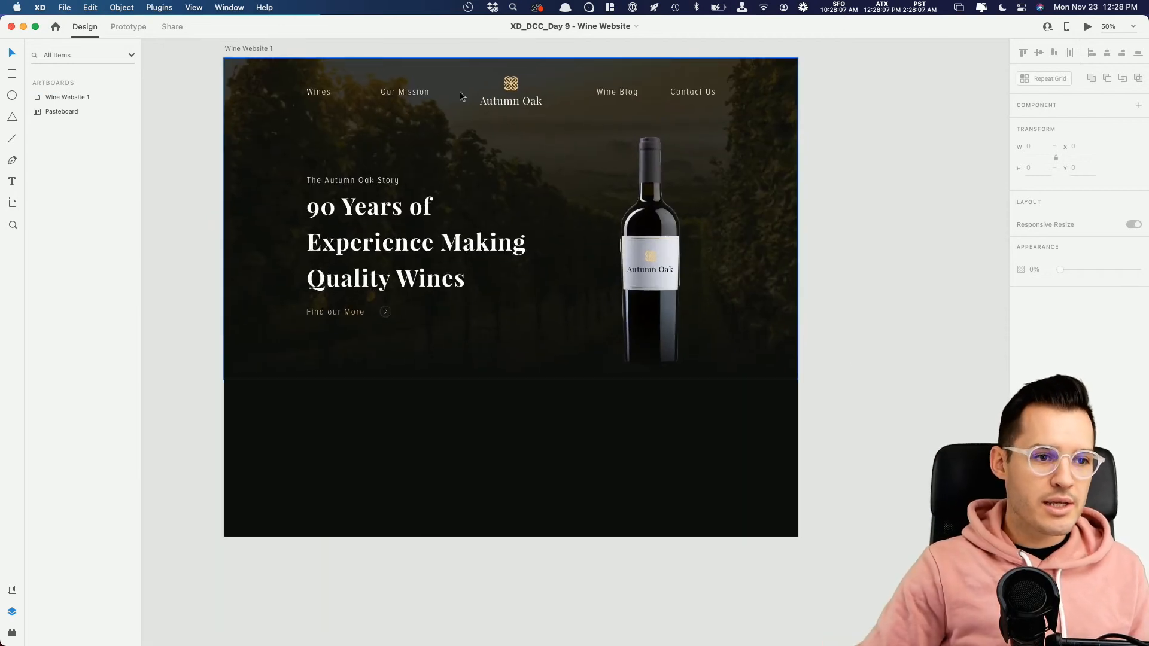
click(237, 49)
scroll(644, 358, down, 8)
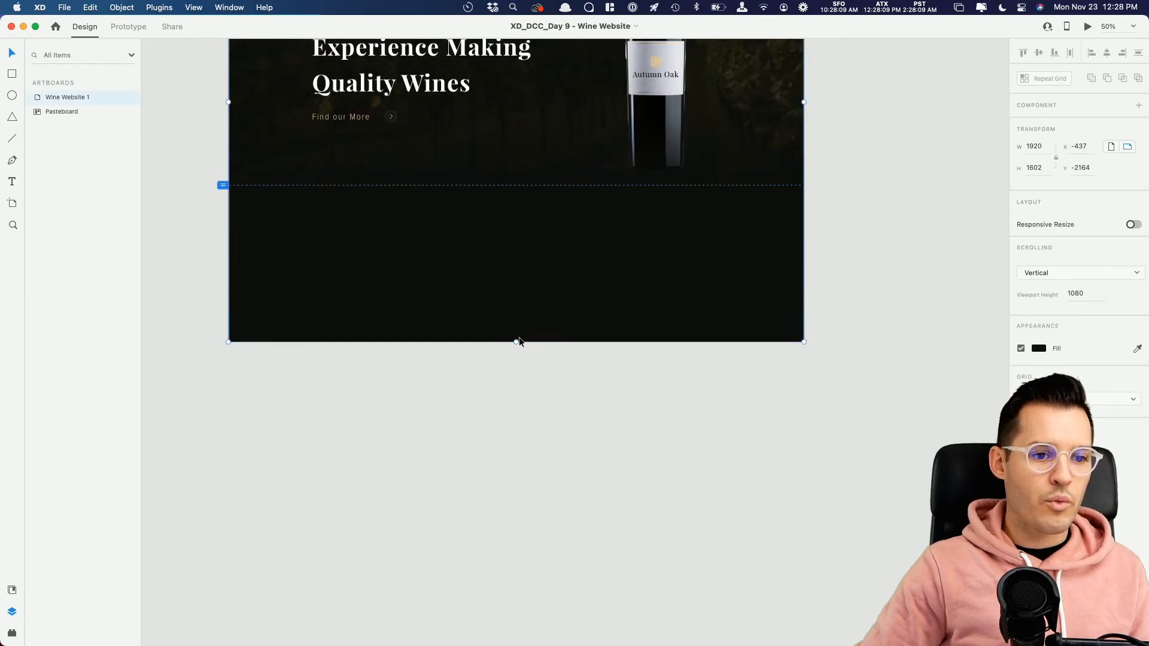
drag(515, 342, 516, 631)
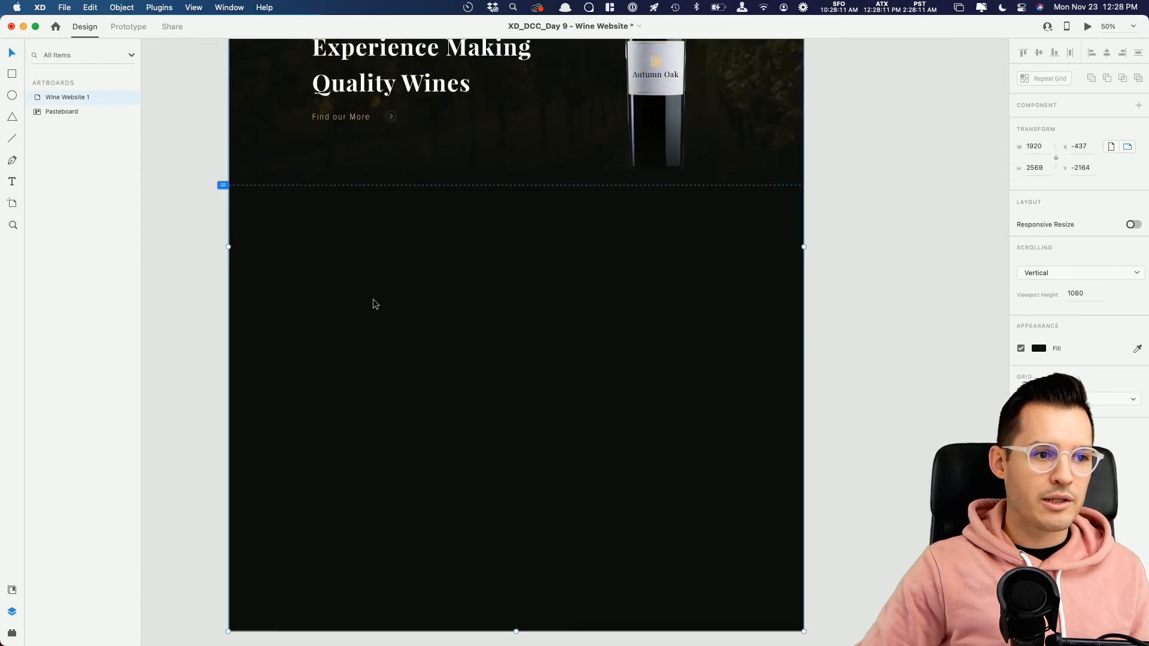
Step: Add the footer component from the document assets at the end of the artboard
click(12, 591)
drag(63, 491, 347, 532)
click(856, 370)
drag(855, 330, 864, 493)
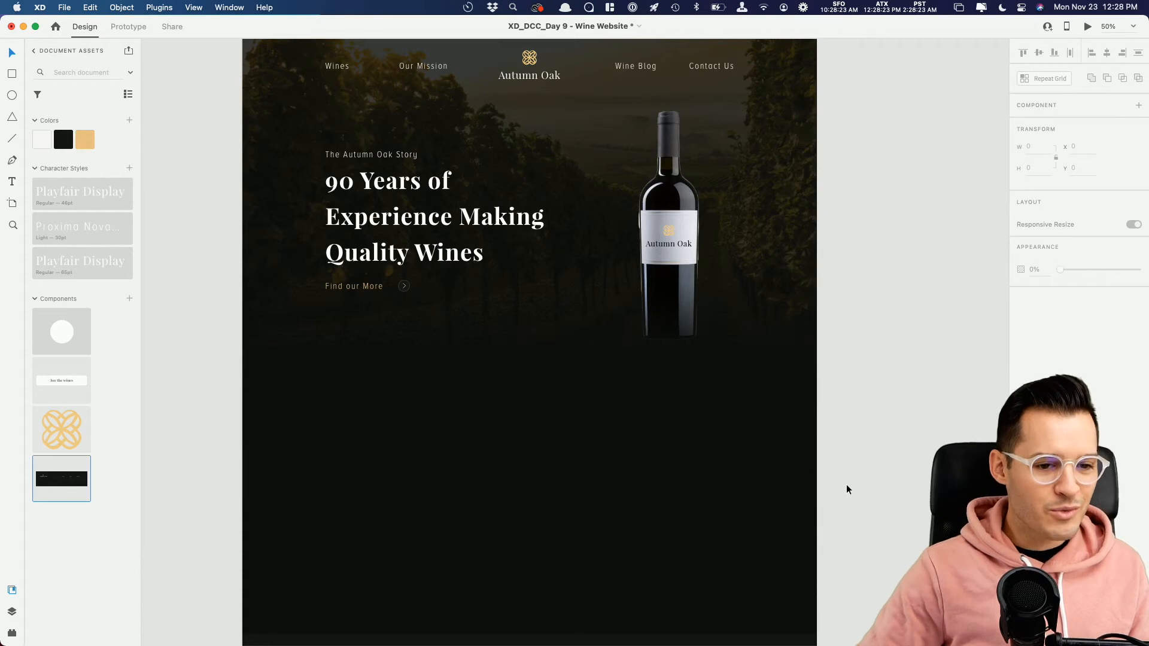
Step: Draw a full-width white rectangle across the artboard just beneath the hero section
key(r)
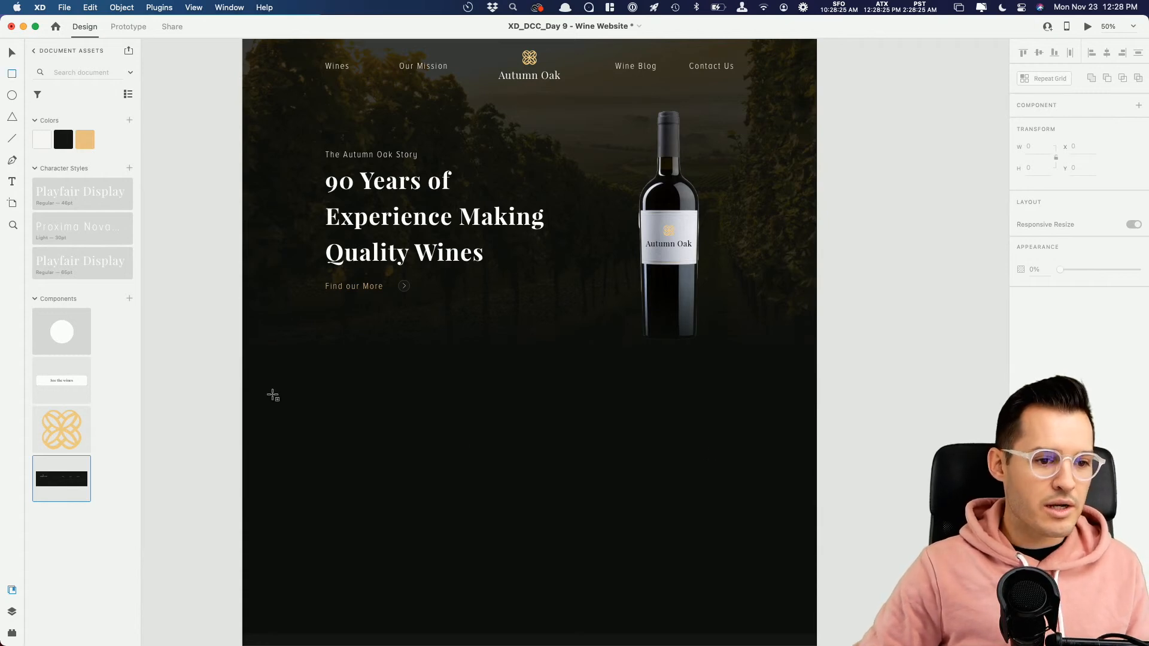
mouse_move(242, 375)
mouse_down()
mouse_move(395, 403)
mouse_move(816, 533)
mouse_up()
drag(547, 441, 547, 442)
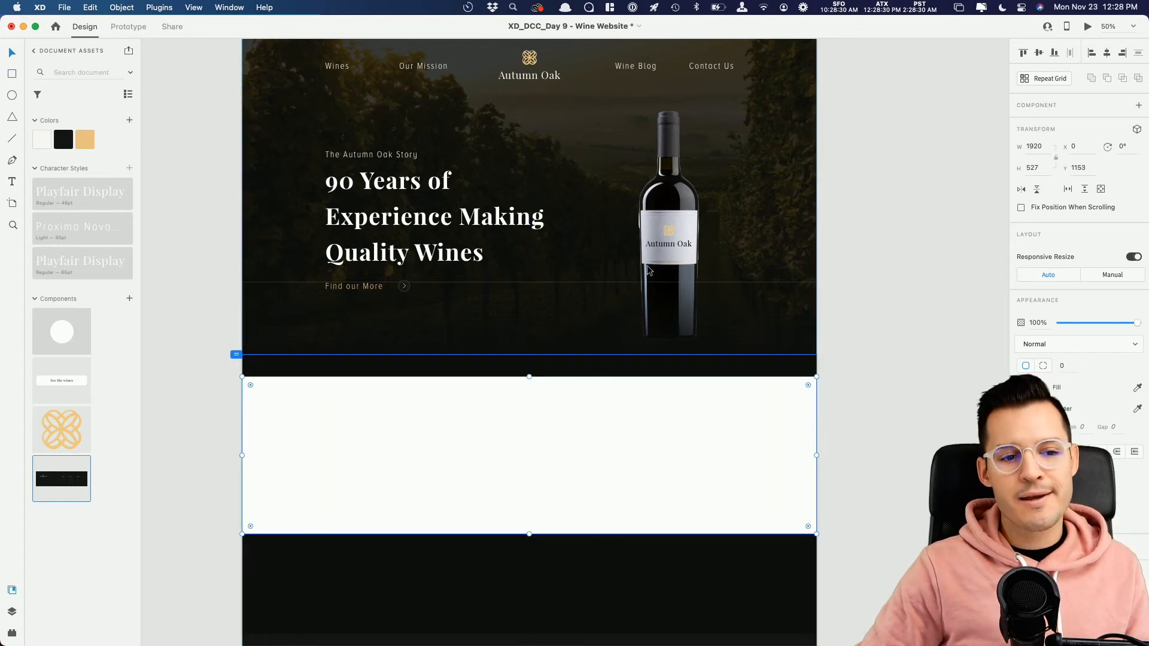
Step: Collapse the bottle's mask group in the layers and rename the hero's dark fade rectangle above it "gradient"
double_click(668, 226)
key(super+y)
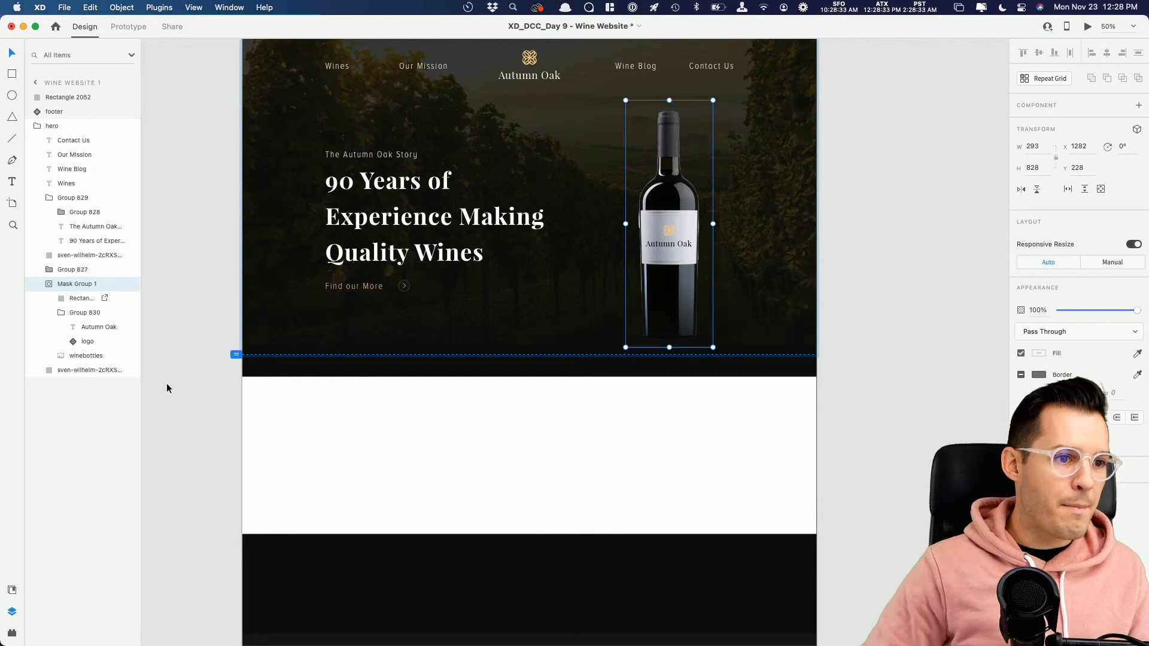
click(880, 210)
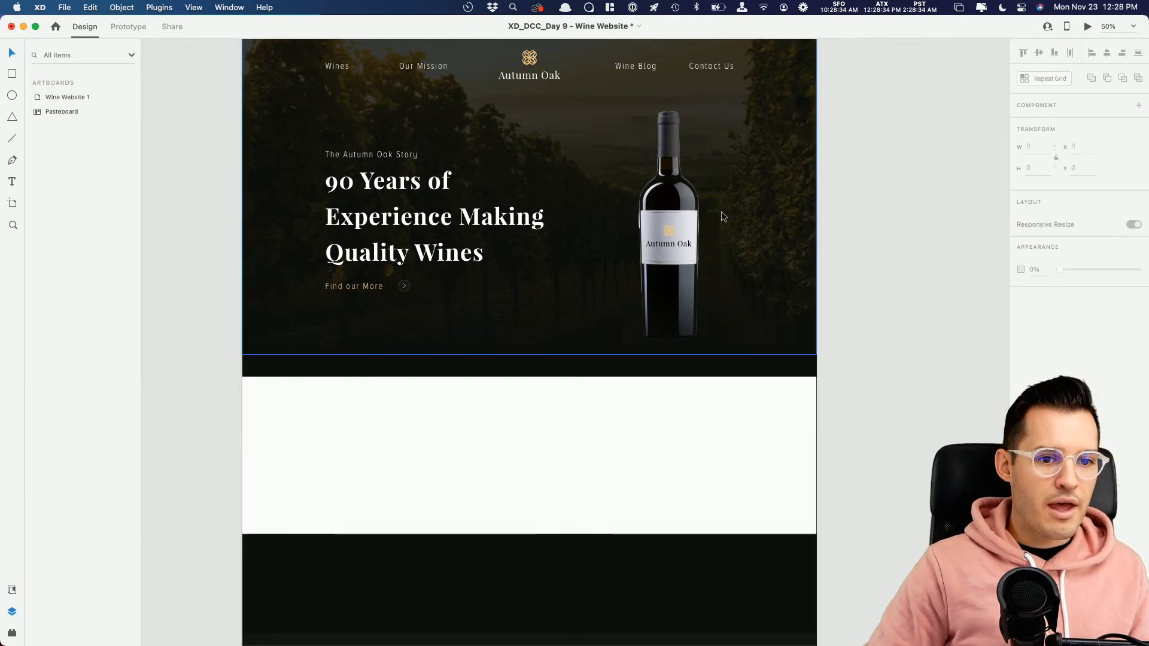
super+click(659, 211)
click(51, 284)
click(113, 287)
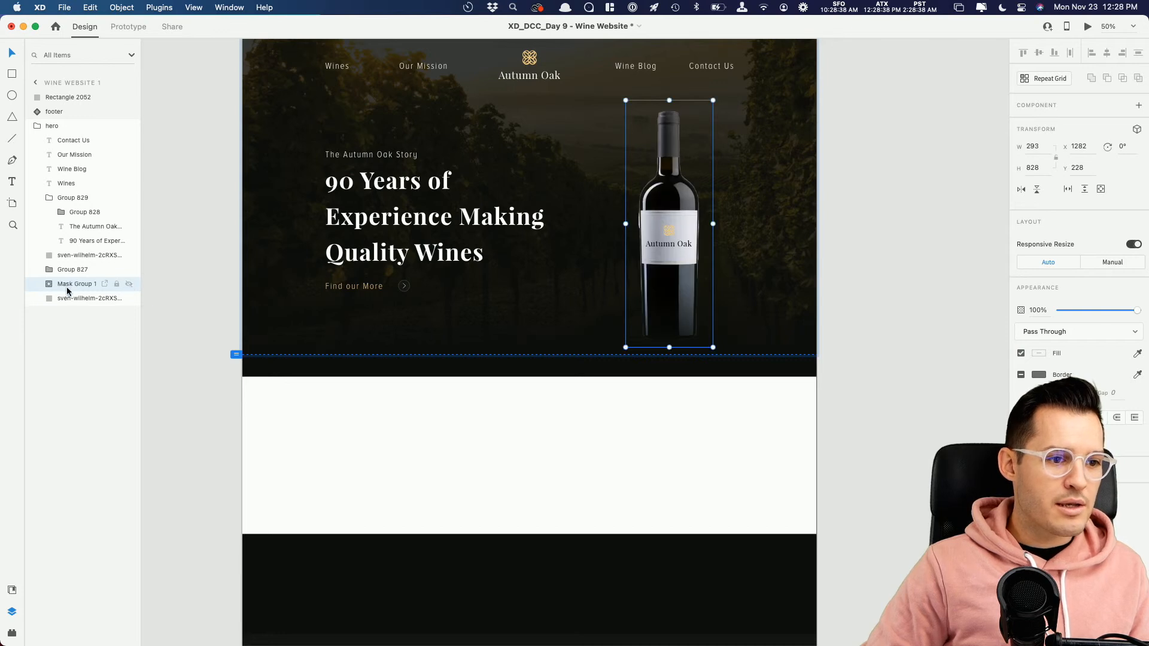
click(71, 256)
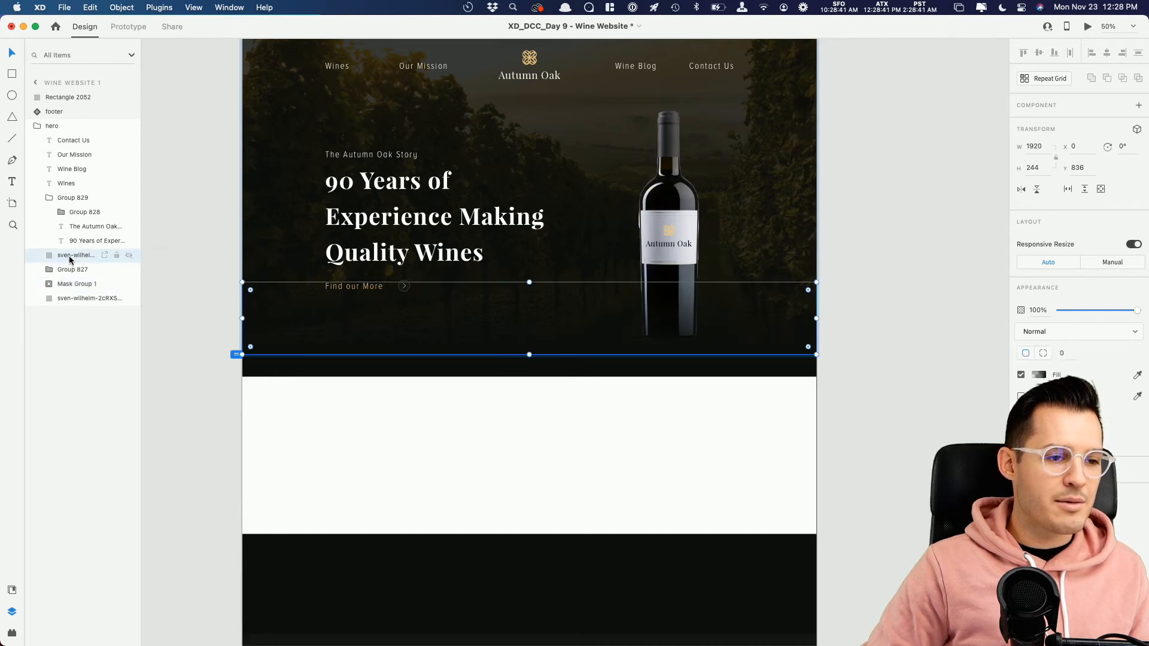
double_click(70, 259)
text(gr)
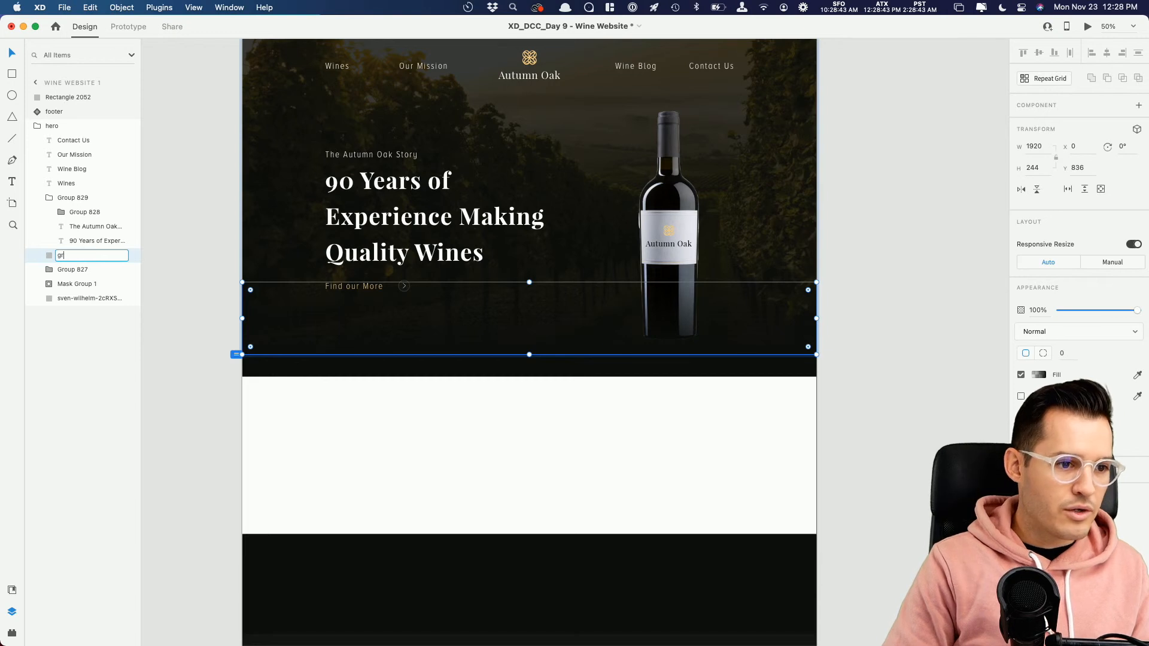
text(adient)
key(Return)
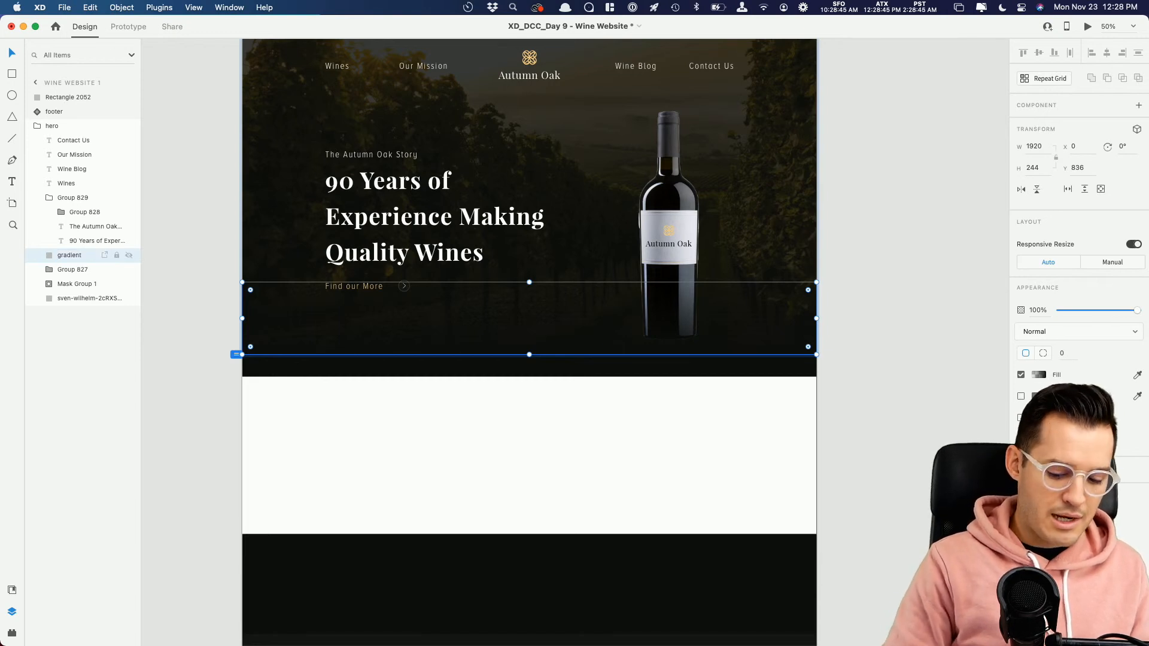
Step: Send the gradient layer back two levels, behind the bottle's mask group
key(super+bracketleft)
key(super+bracketleft)
click(846, 261)
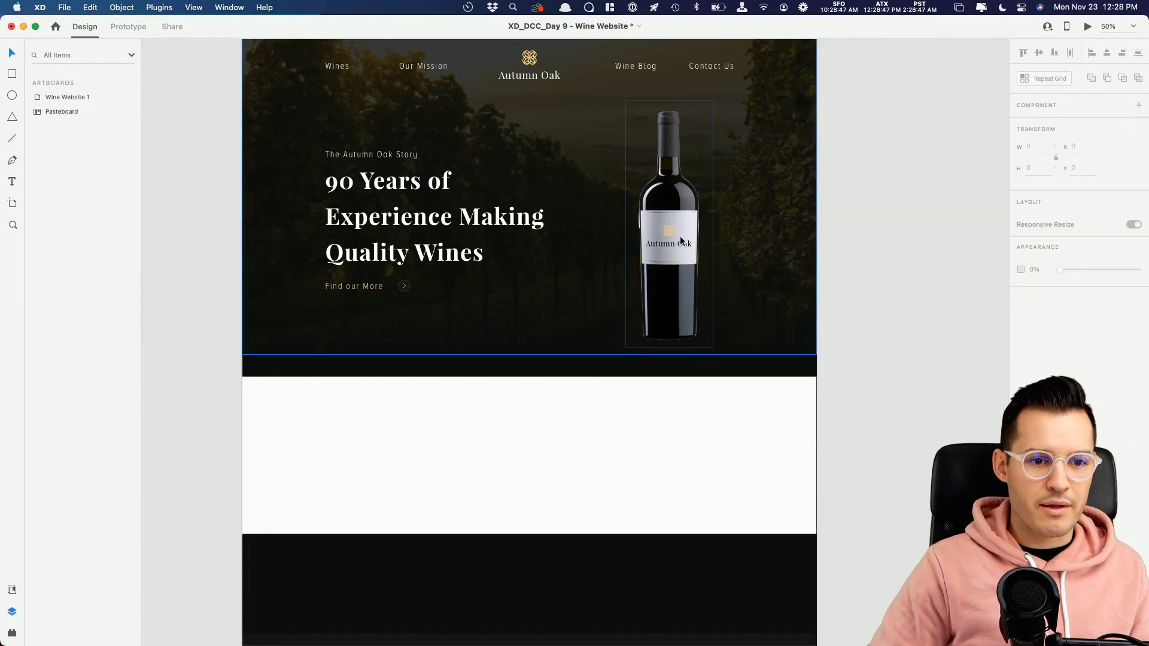
Step: Enlarge the hero bottle to about 329 × 930 and move the hero text group up to about Y 373
double_click(680, 238)
drag(718, 97, 729, 67)
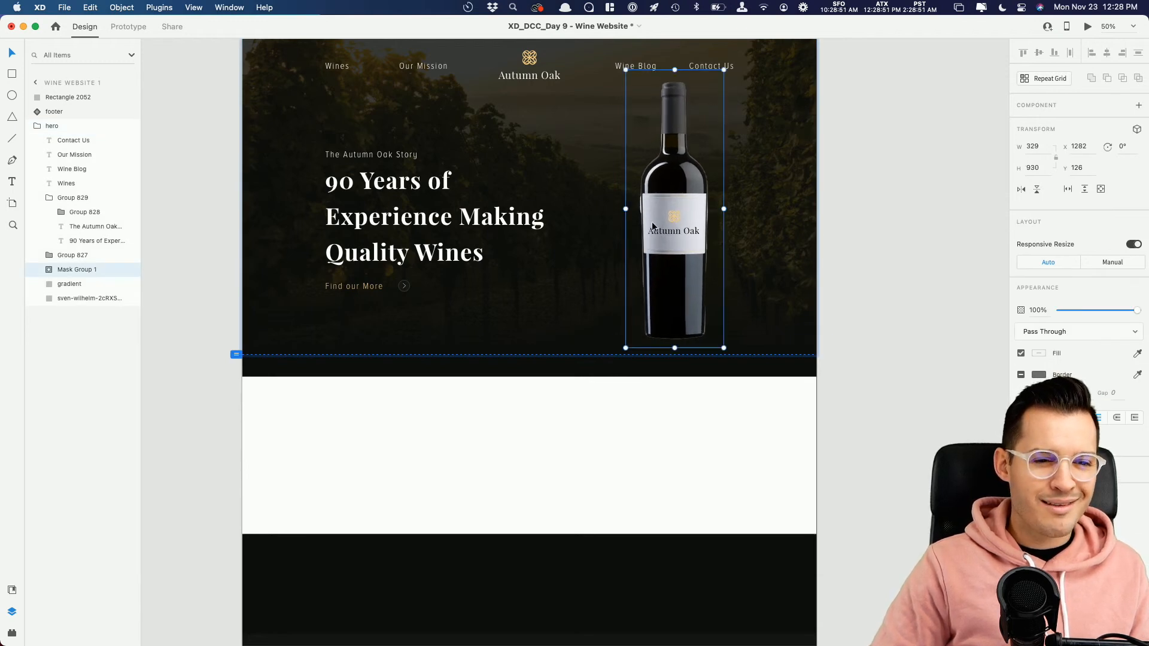
click(391, 223)
drag(392, 224, 392, 218)
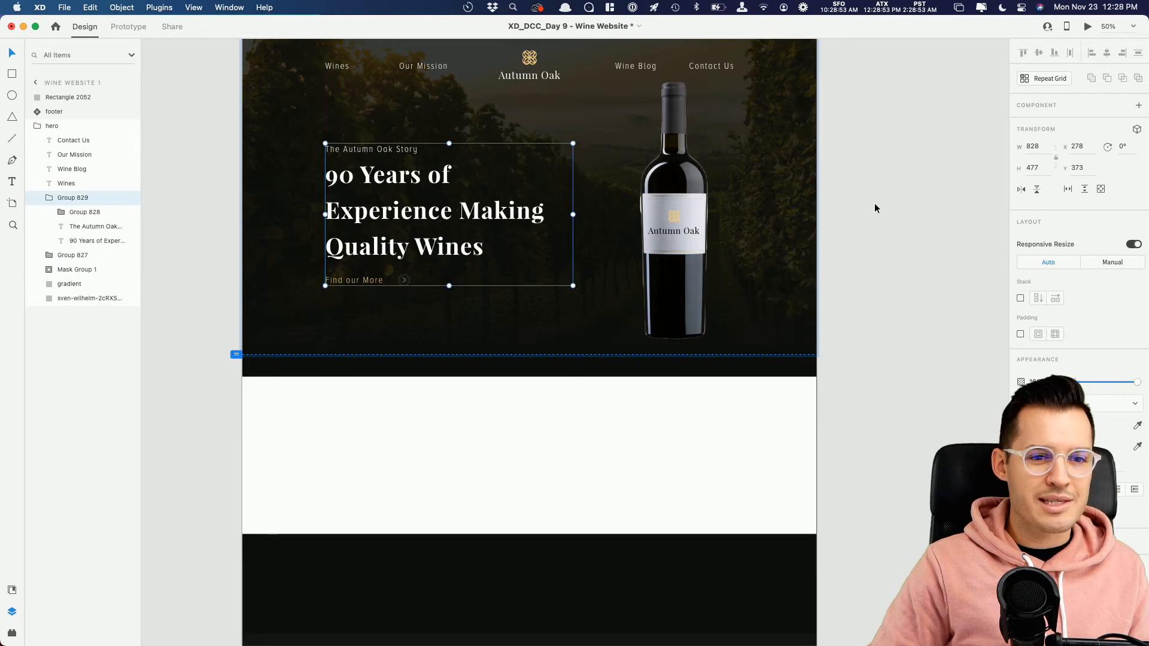
Step: Remove the border of the white rectangle below the hero and fill it with the footer's dark background colour
click(874, 208)
scroll(878, 216, down, 2)
click(710, 389)
drag(685, 398, 648, 479)
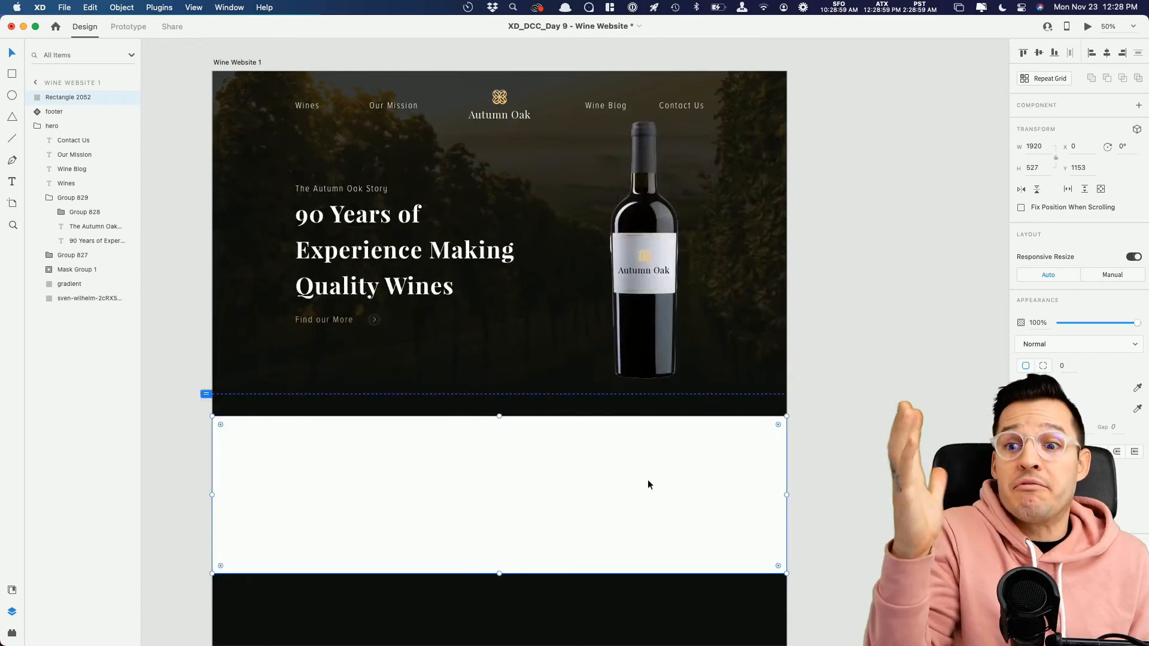
drag(716, 479, 755, 274)
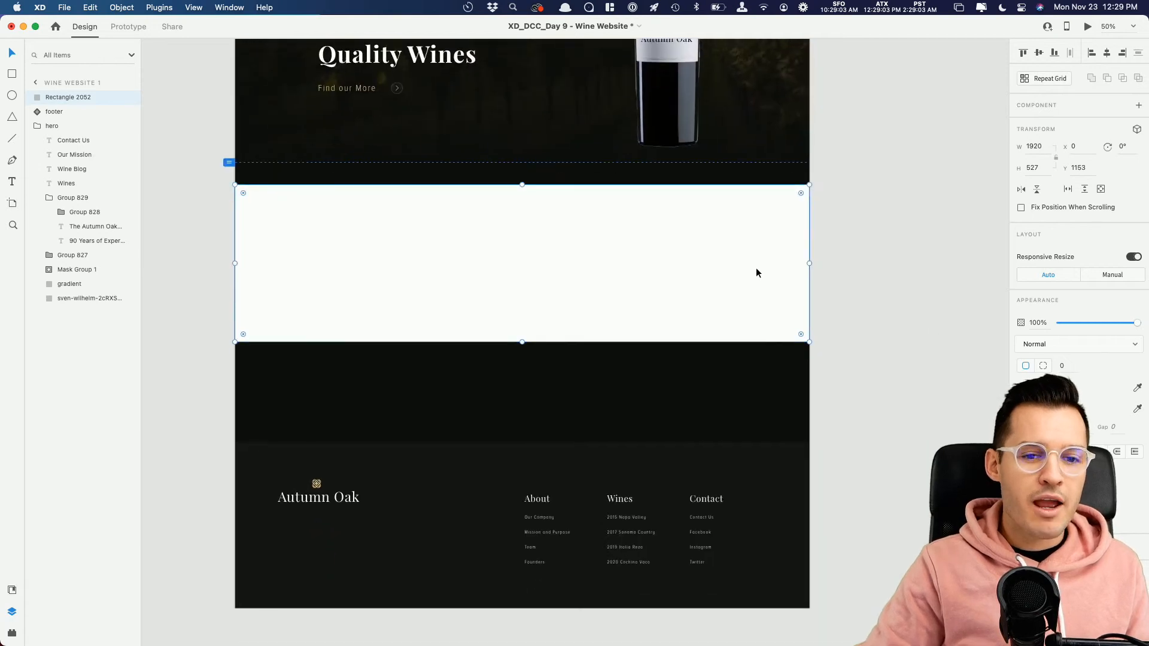
click(1020, 409)
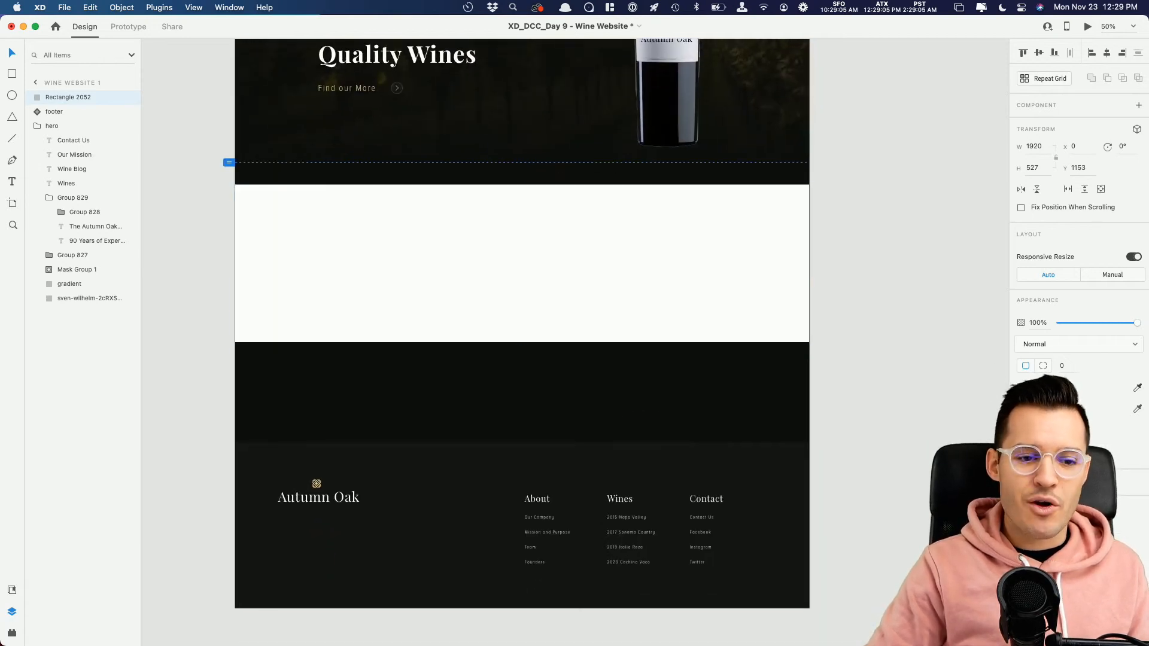
key(i)
click(447, 478)
click(856, 327)
drag(863, 164, 235, 409)
key(v)
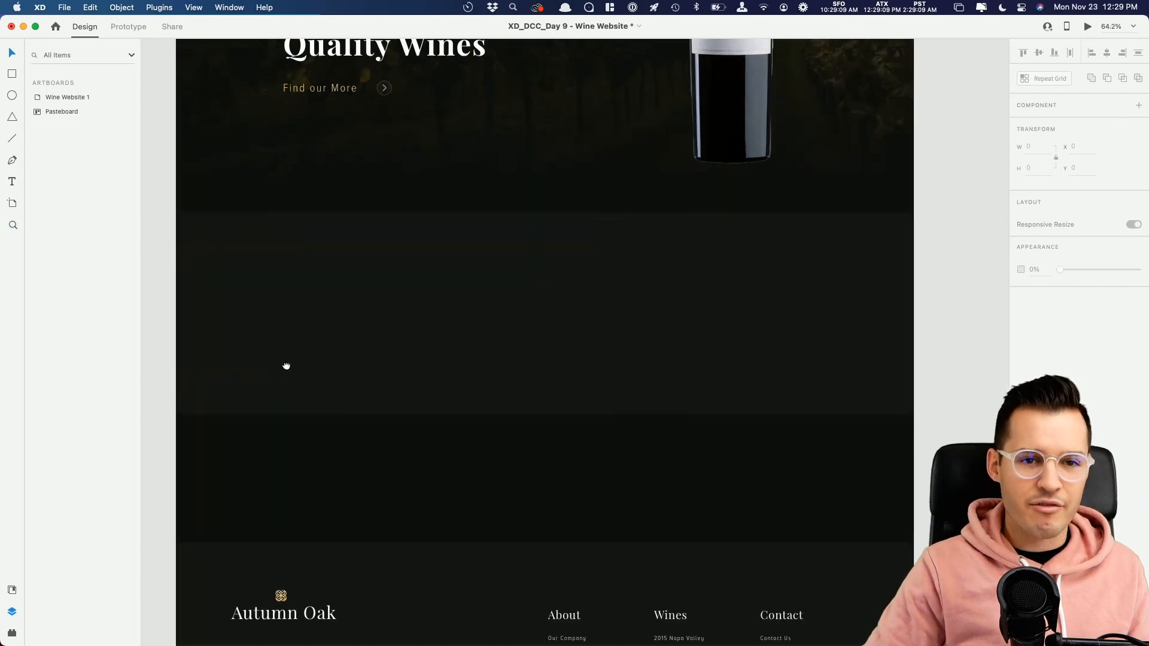
Step: Place an instance of the "See the wines" button component in the new dark section, horizontally centred at about Y 1485
drag(284, 360, 304, 563)
drag(387, 635, 385, 304)
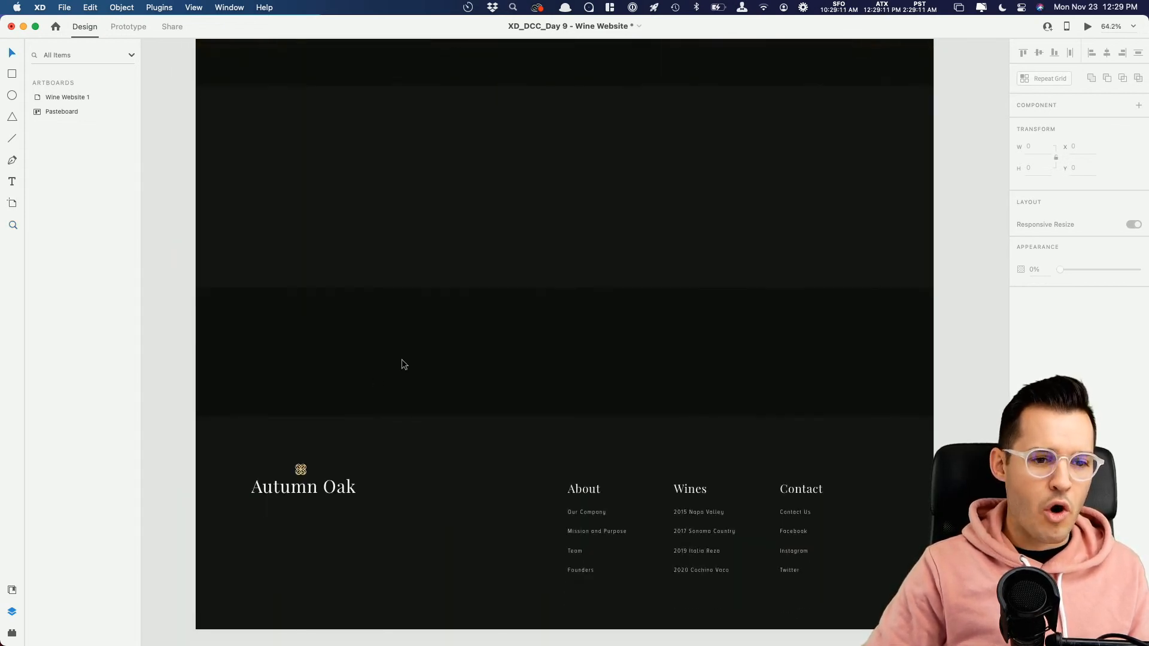
scroll(393, 367, up, 3)
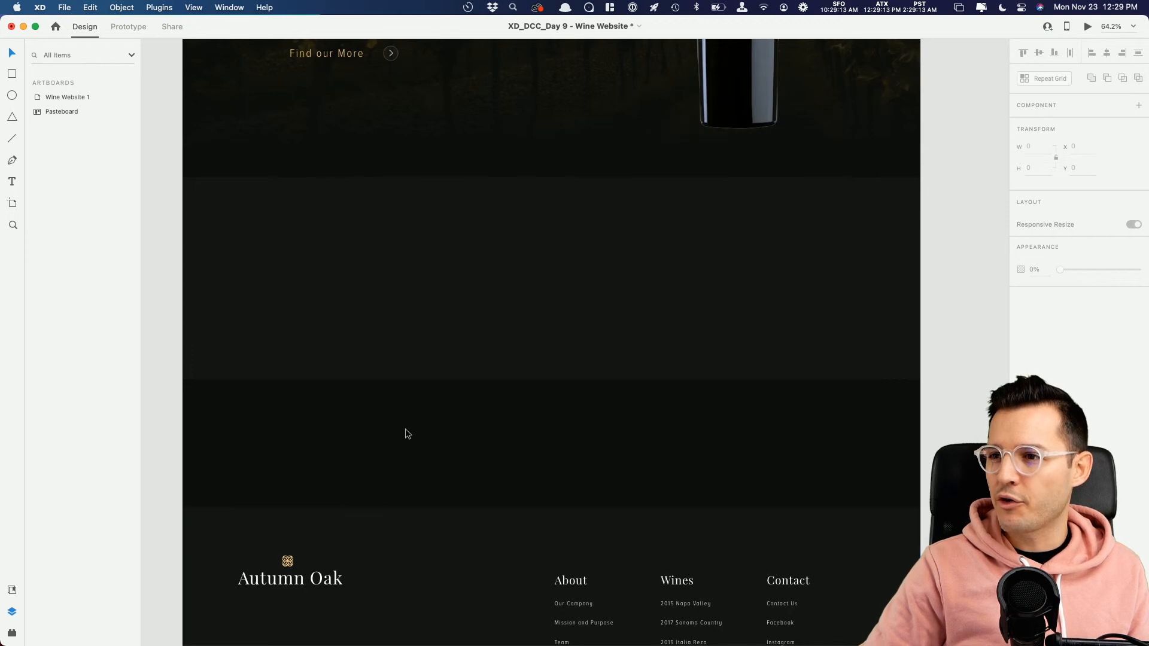
drag(416, 304, 418, 475)
click(12, 589)
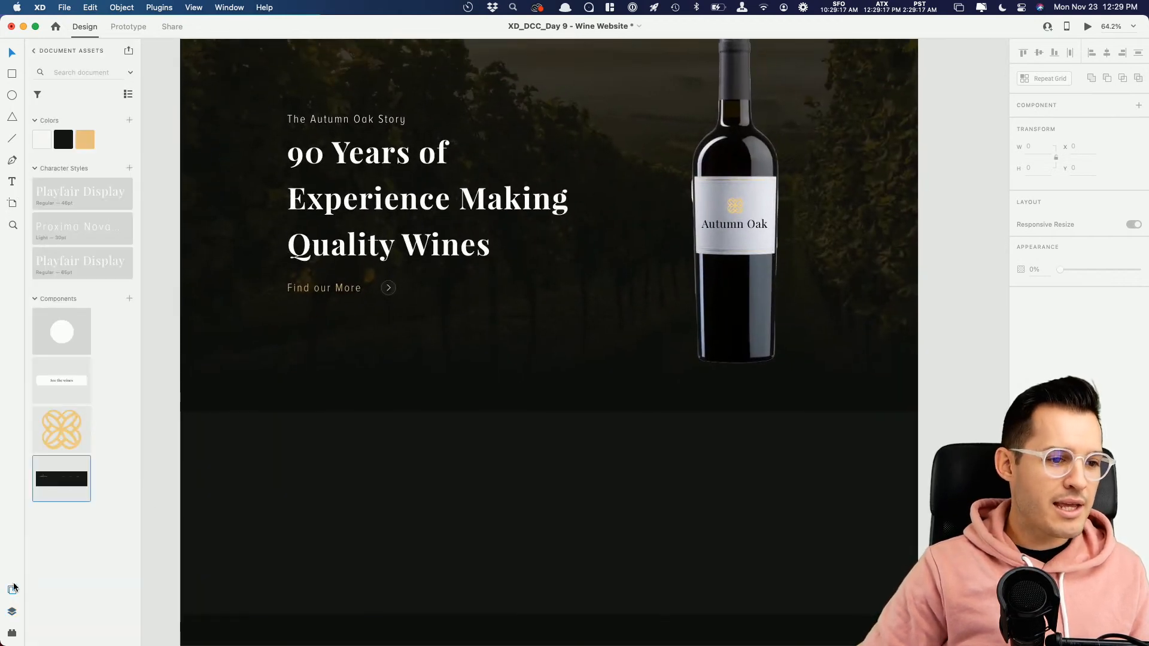
drag(65, 375, 545, 554)
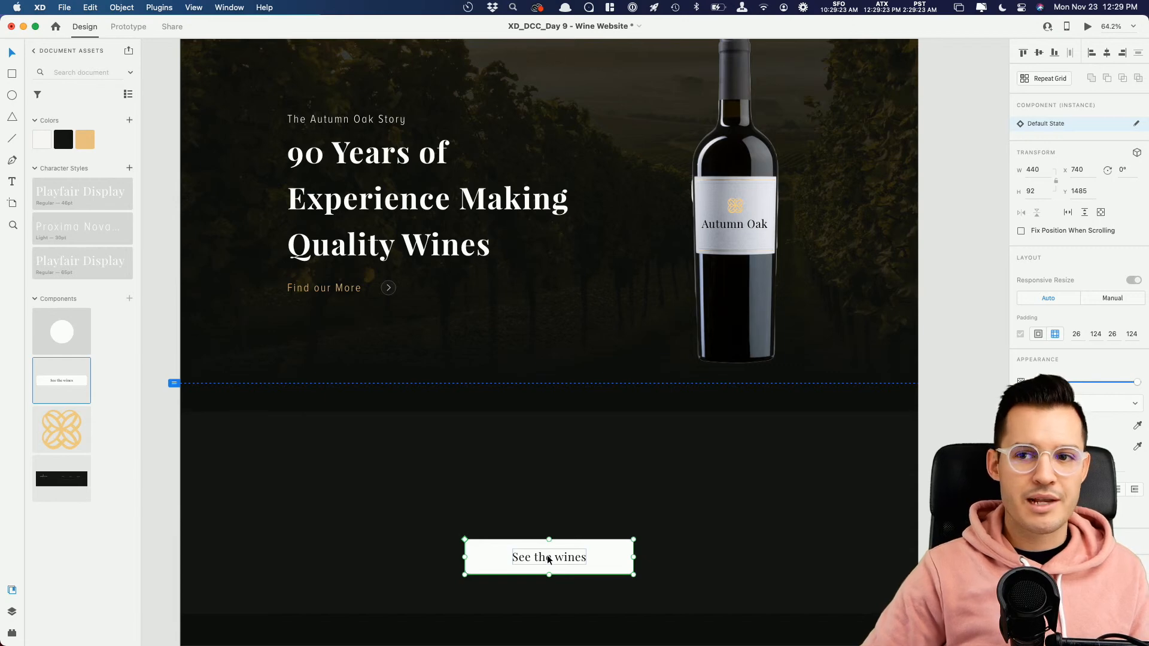
Step: Paste a copy of the hero heading into the new section, centre-align its text and move it up to about Y 1181
click(399, 217)
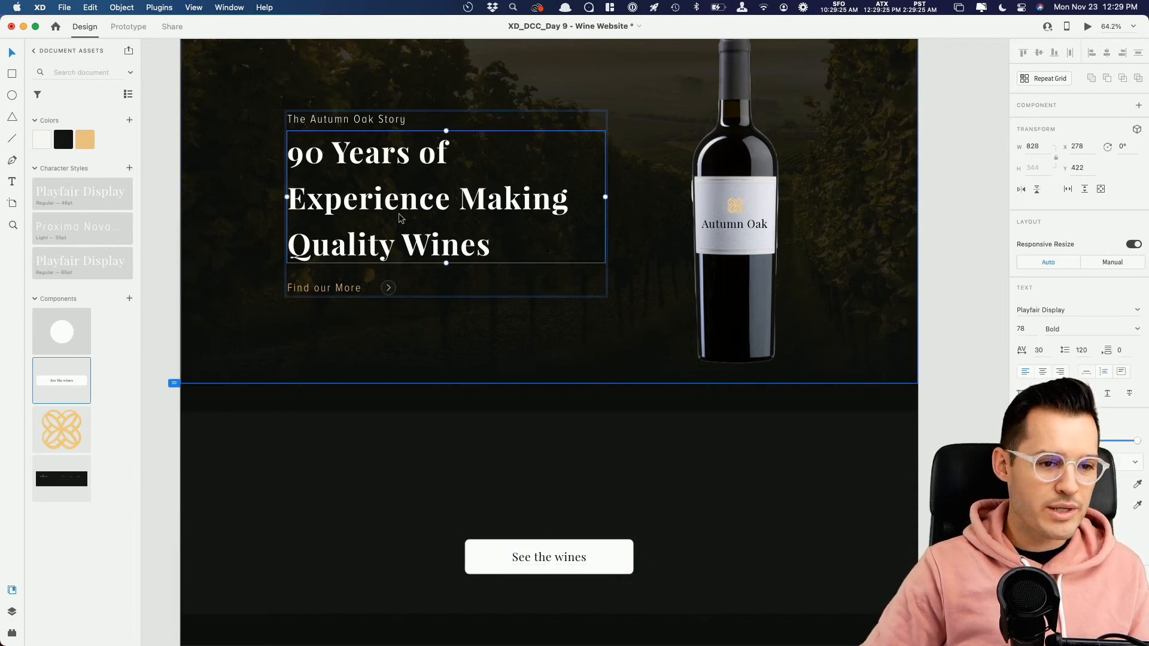
click(599, 530)
key(super+1)
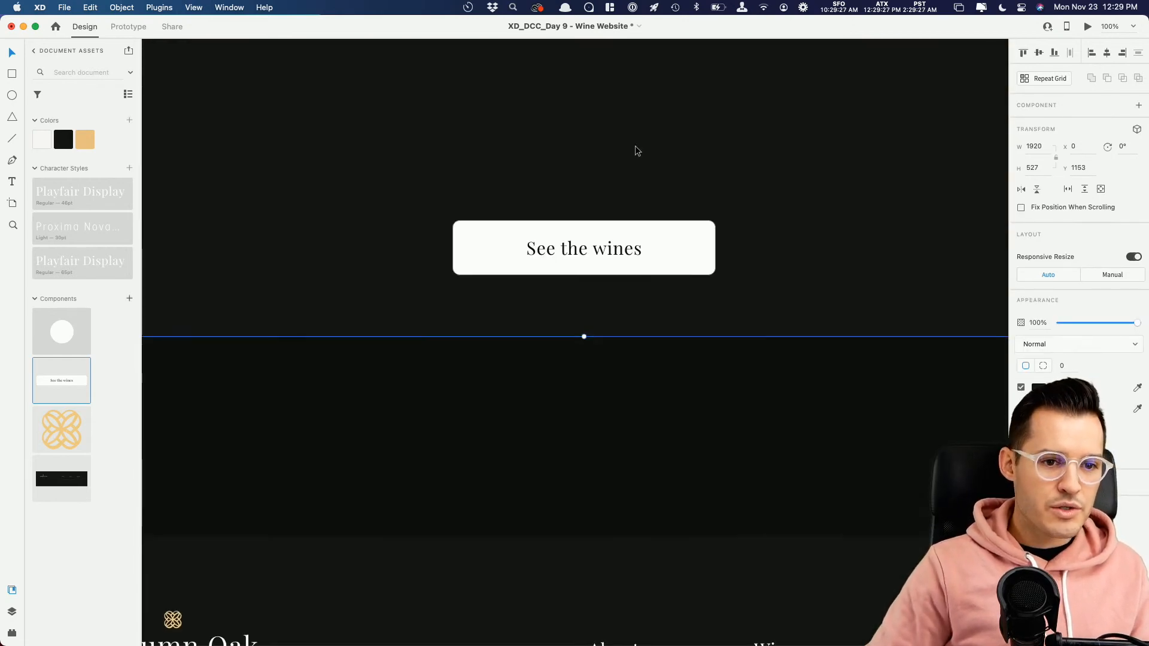
drag(602, 213, 577, 308)
click(568, 350)
key(super+v)
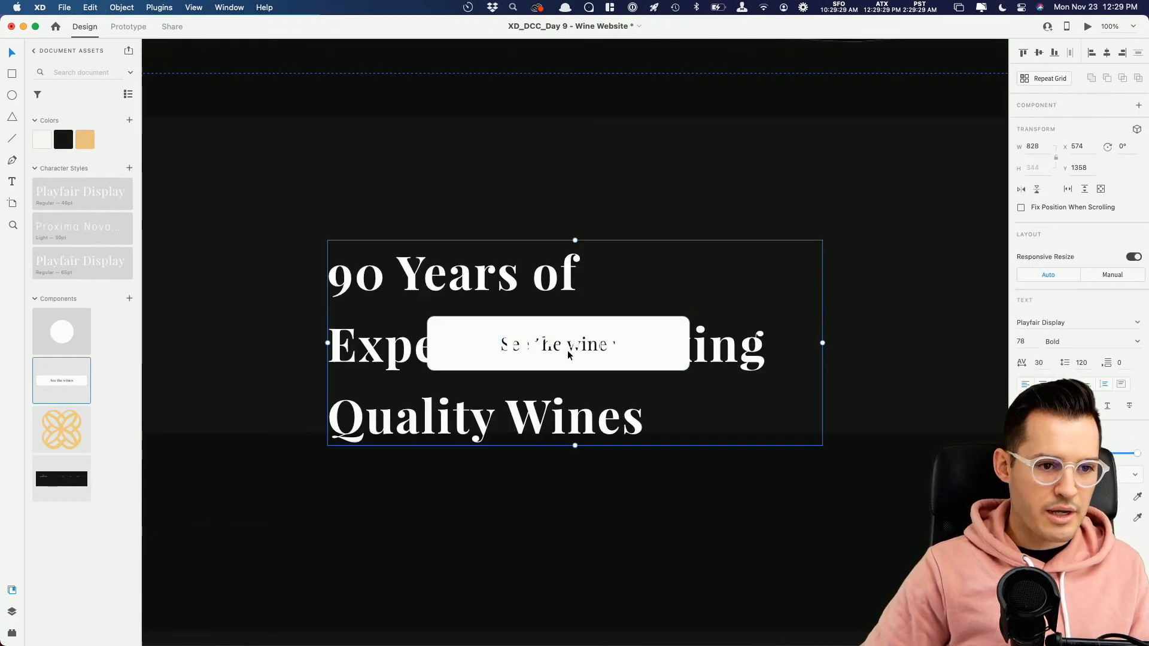
click(1042, 383)
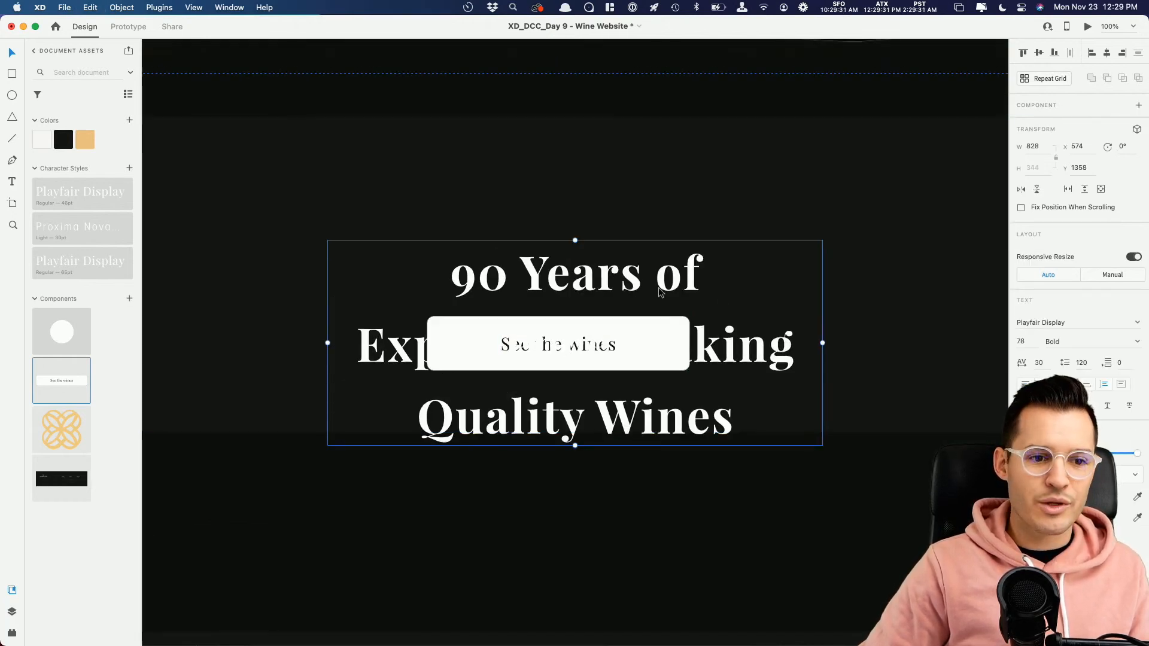
drag(621, 275, 619, 173)
Step: Replace the copied heading's text with "We make great wines for the good of mankind"
double_click(619, 174)
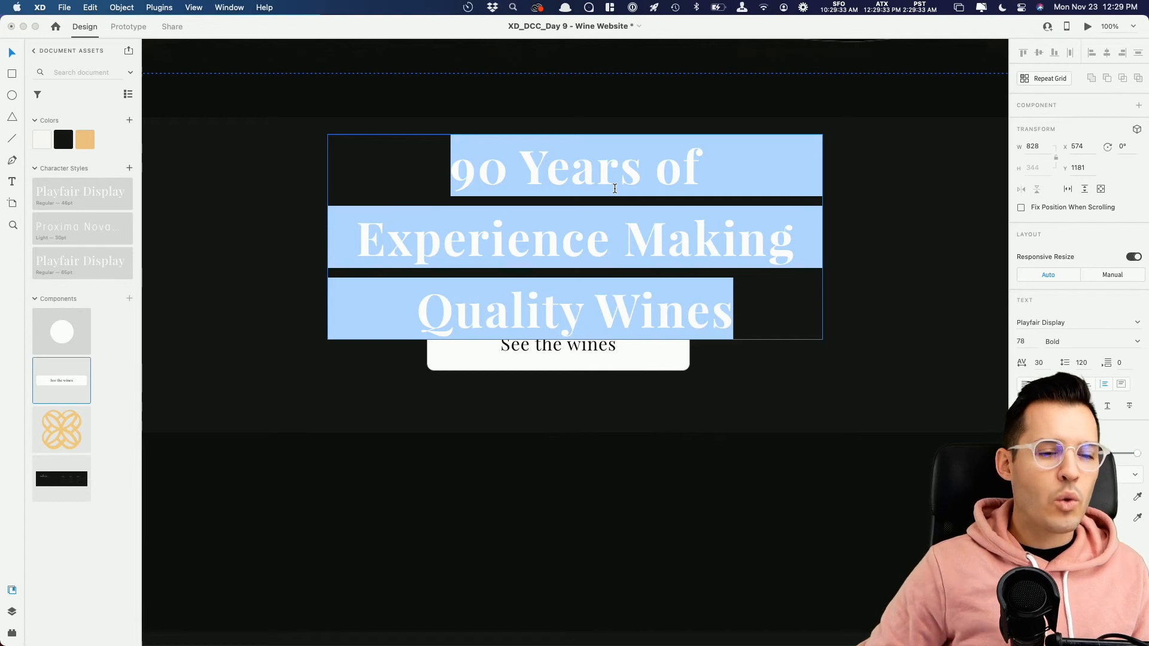
text(W)
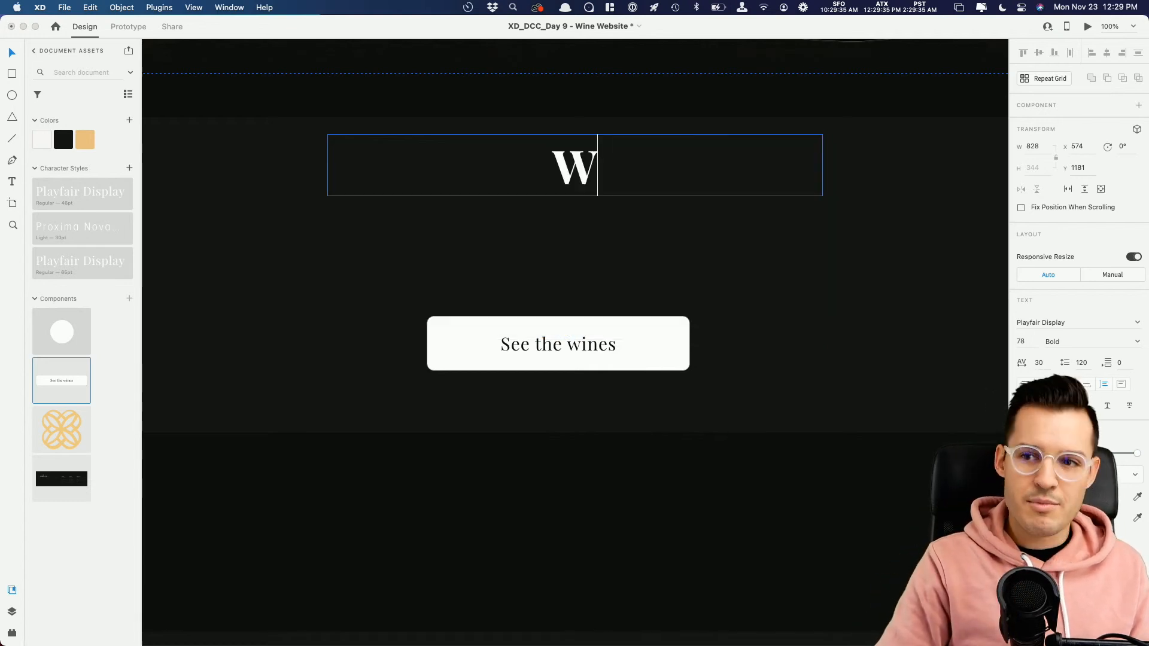
text(e make)
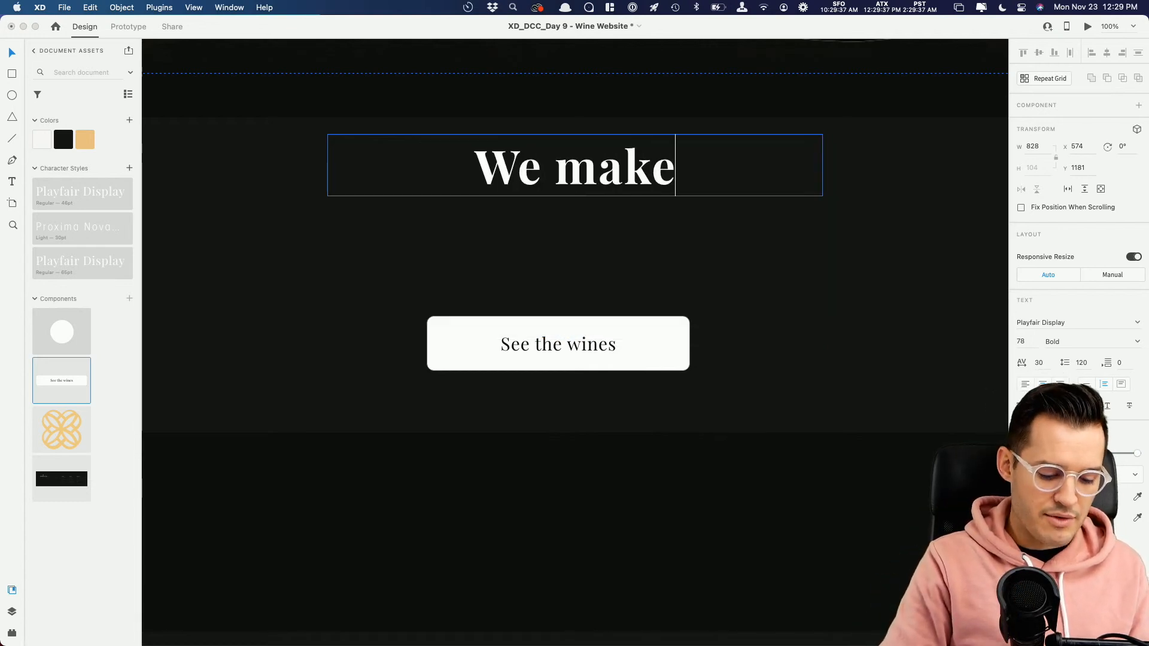
text( great)
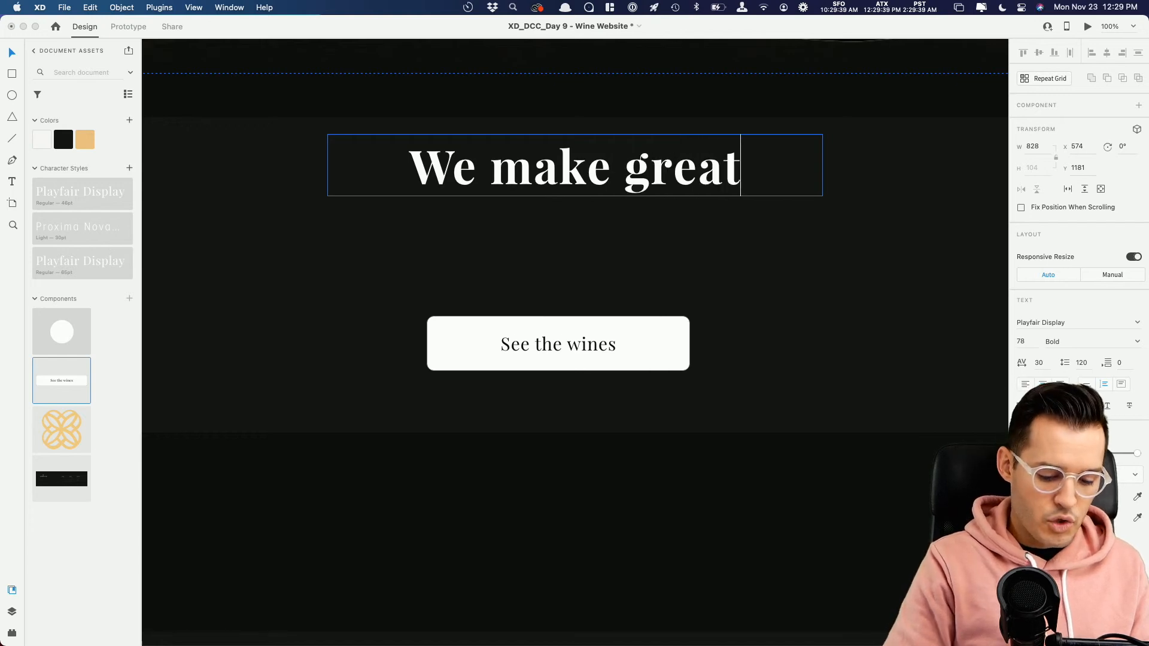
text( wines for the good of ma)
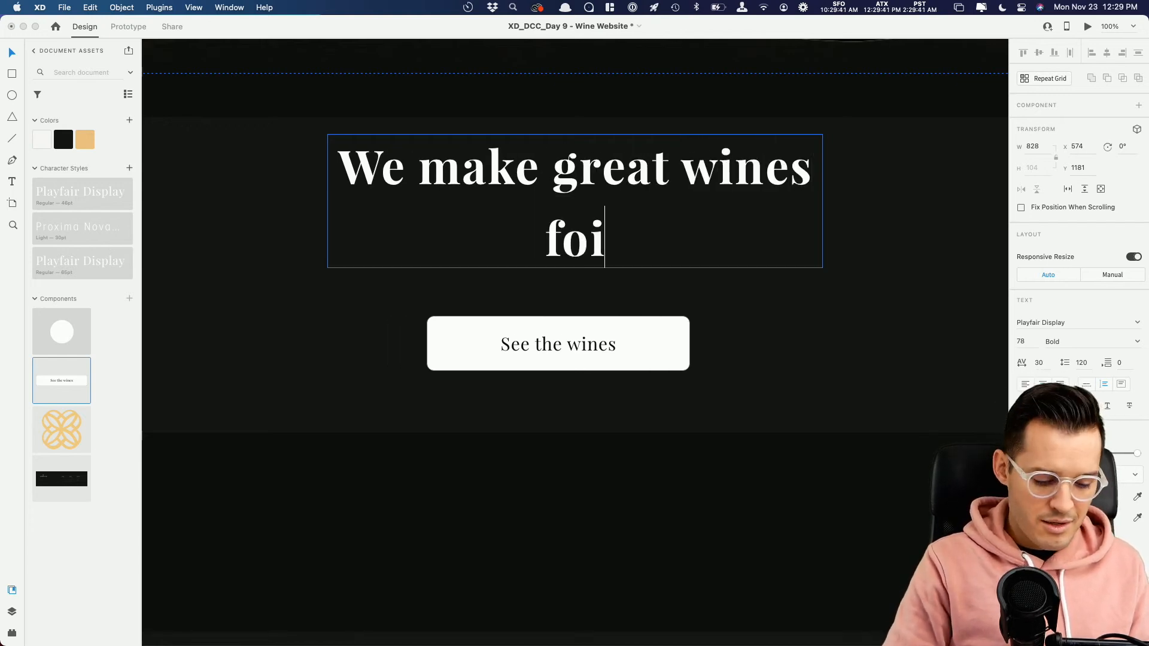
text(nkind)
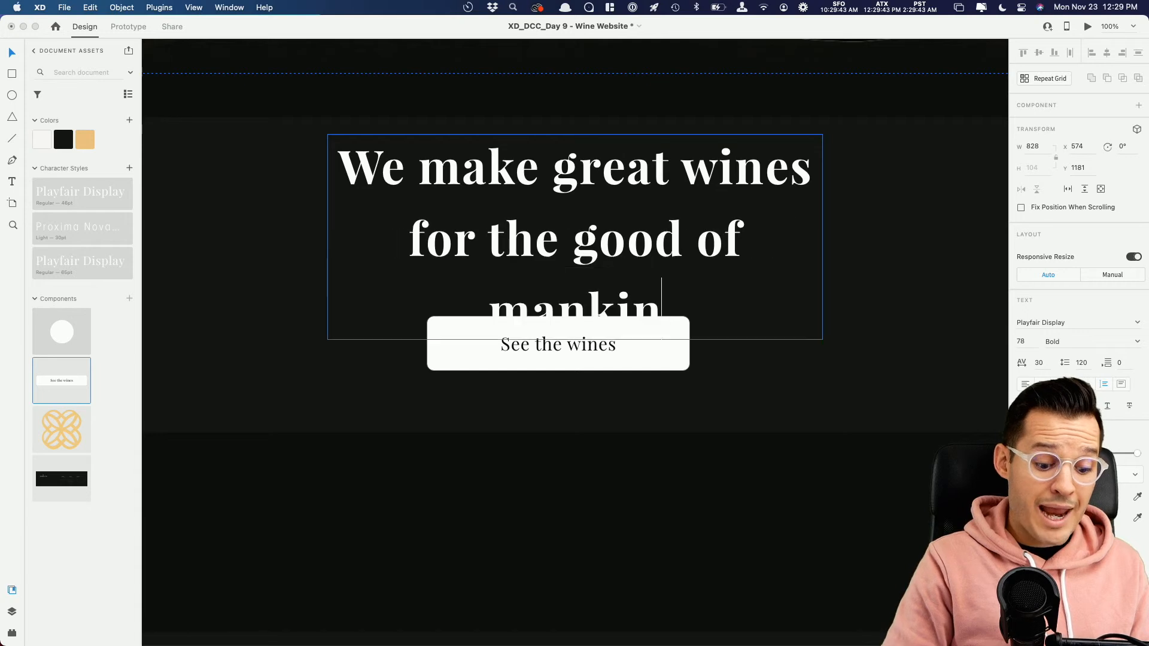
key(Escape)
Step: Widen the new heading to about 1010 so it wraps onto two lines, and adjust the heading and button positions, heading at Y 1234
drag(828, 245, 877, 234)
drag(679, 204, 678, 223)
shift+click(593, 329)
drag(594, 329, 591, 345)
scroll(591, 344, down, 5)
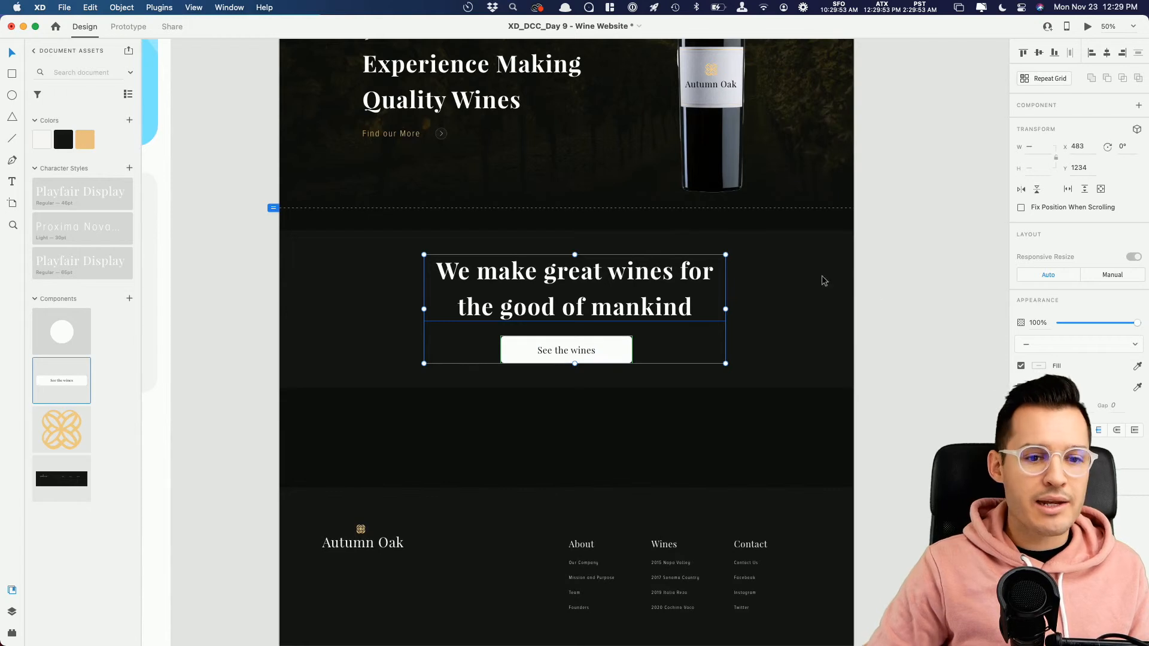
click(877, 225)
Step: Set both the hero heading and the new section's heading to the Regular font weight, and save the document
drag(877, 226, 811, 373)
click(506, 432)
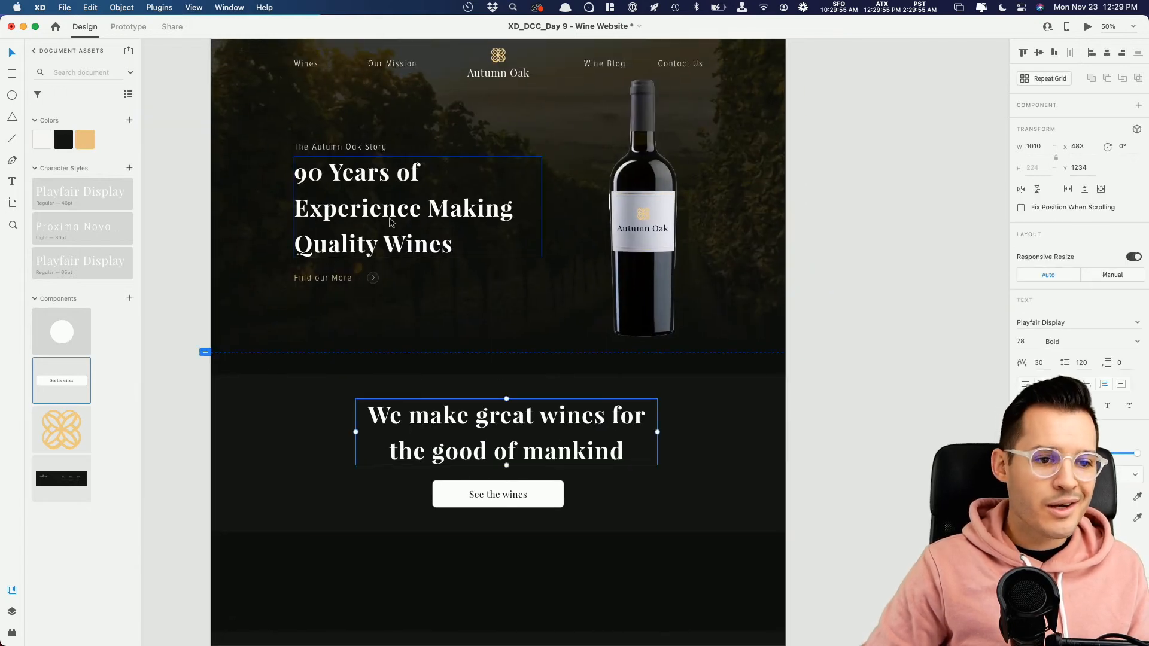
shift+click(403, 208)
click(1137, 330)
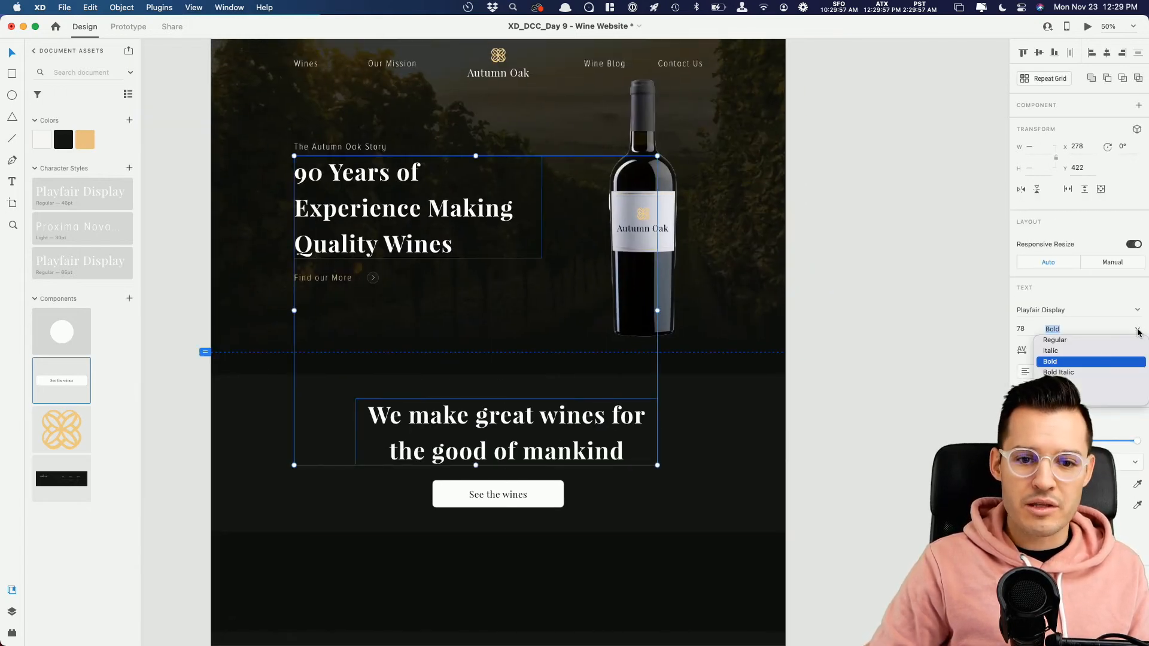
click(1069, 344)
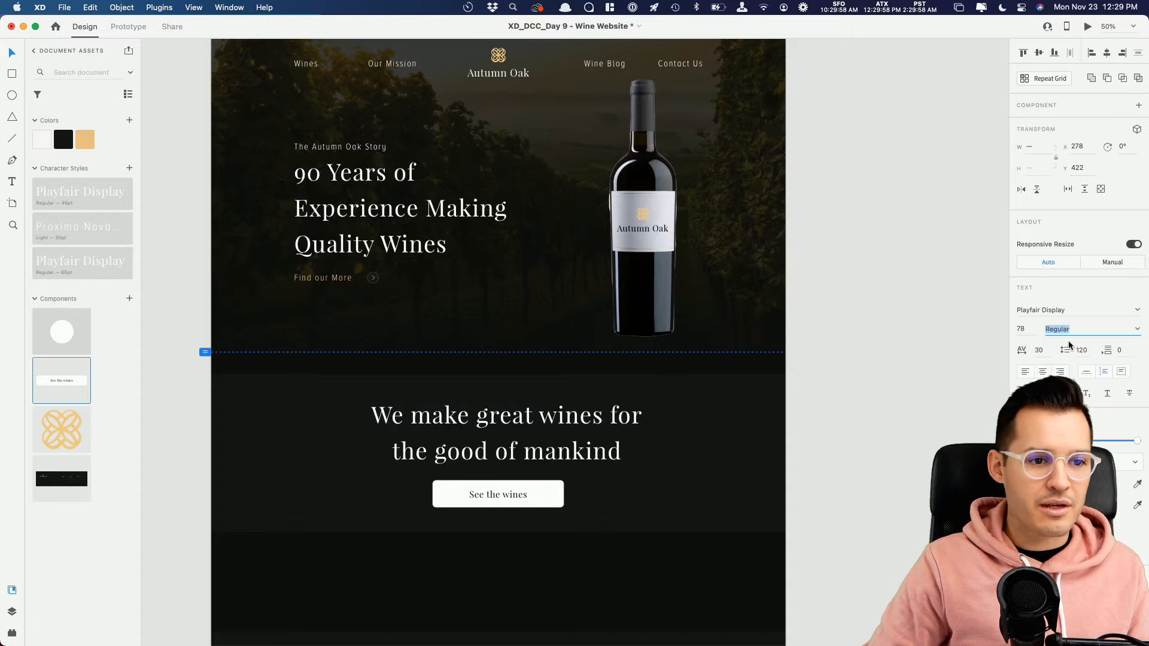
click(878, 314)
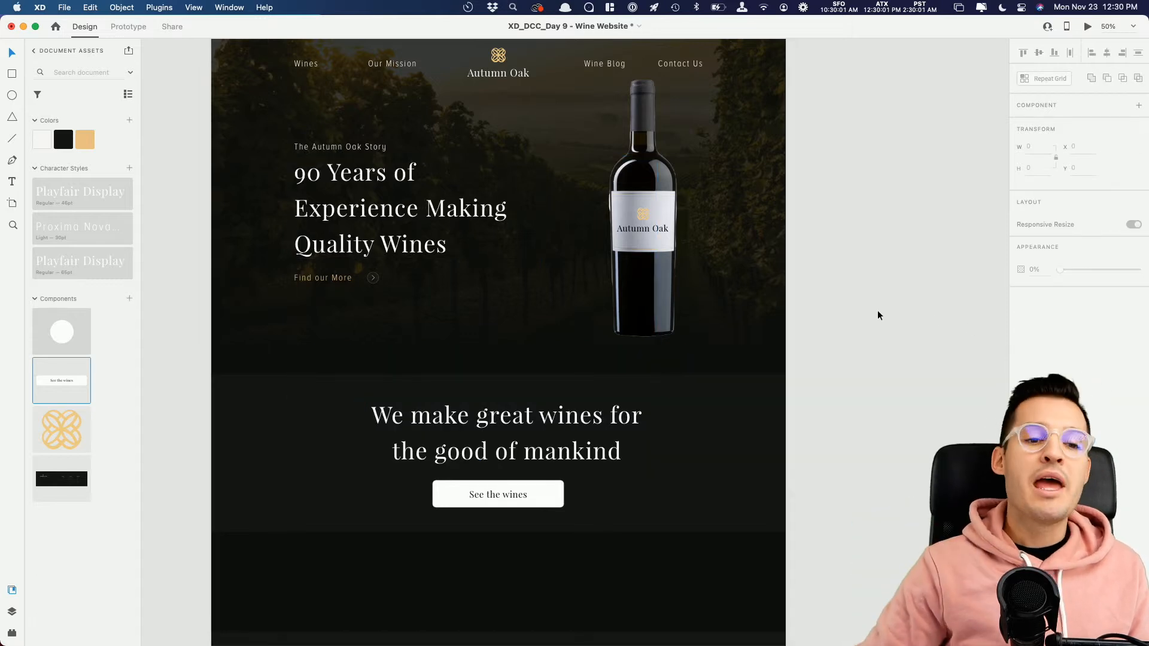
key(super+s)
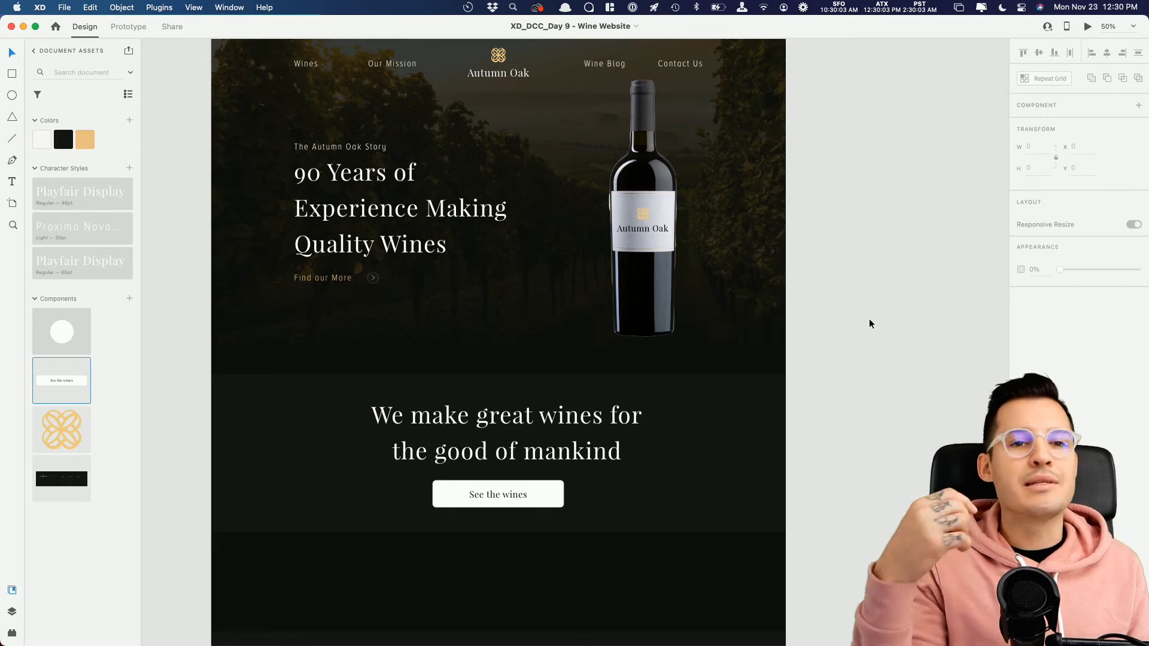
Step: Switch to Finder and select AdobeStock_247309069.ai in the assets folder
key(super+Tab)
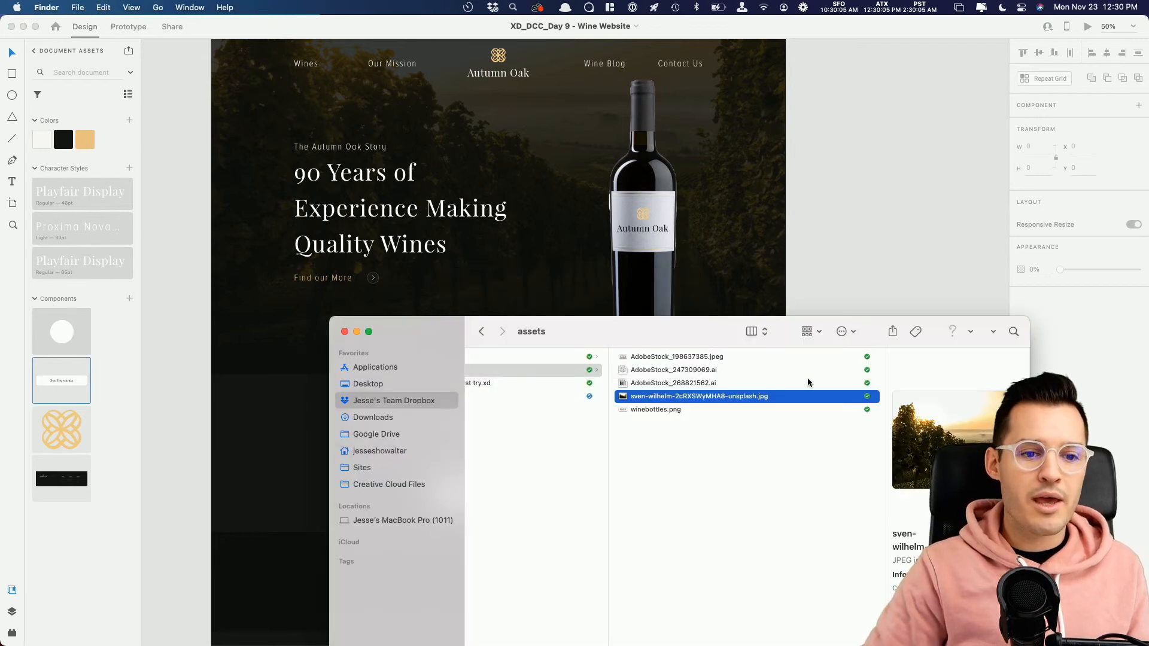
click(704, 371)
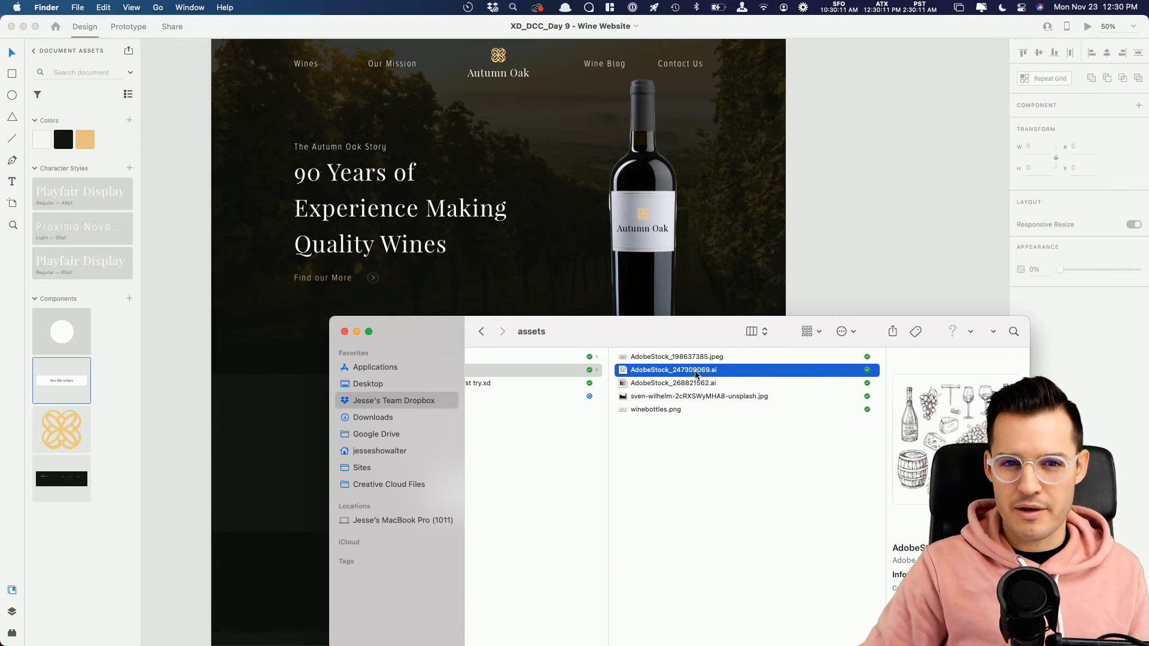
right_click(695, 371)
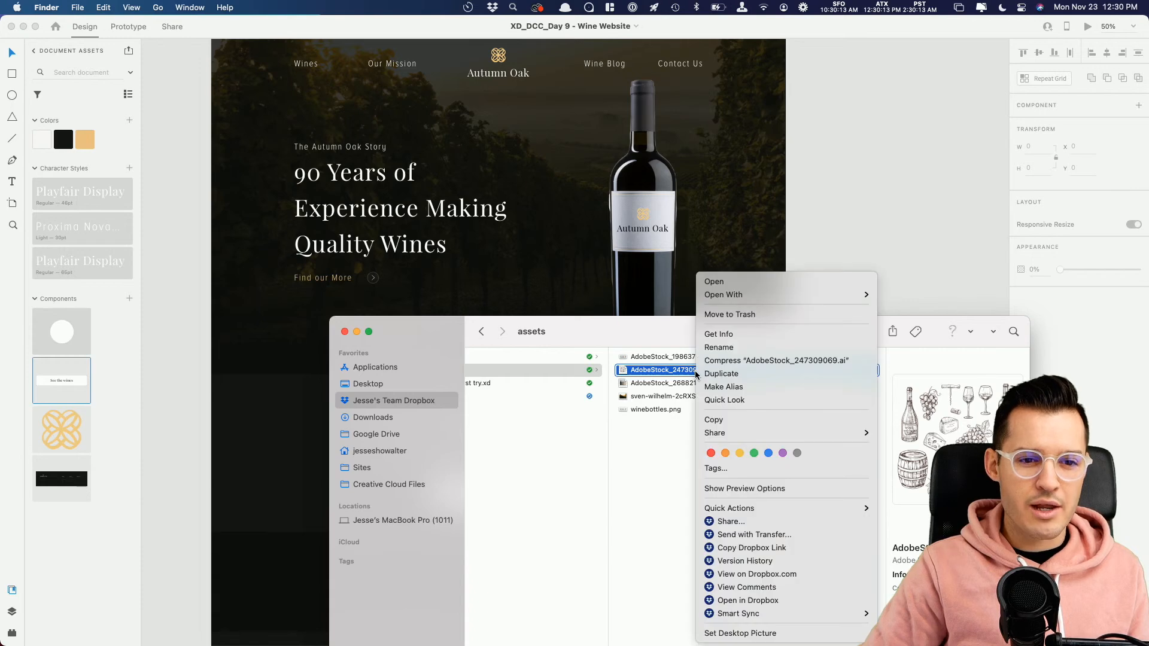
mouse_move(759, 296)
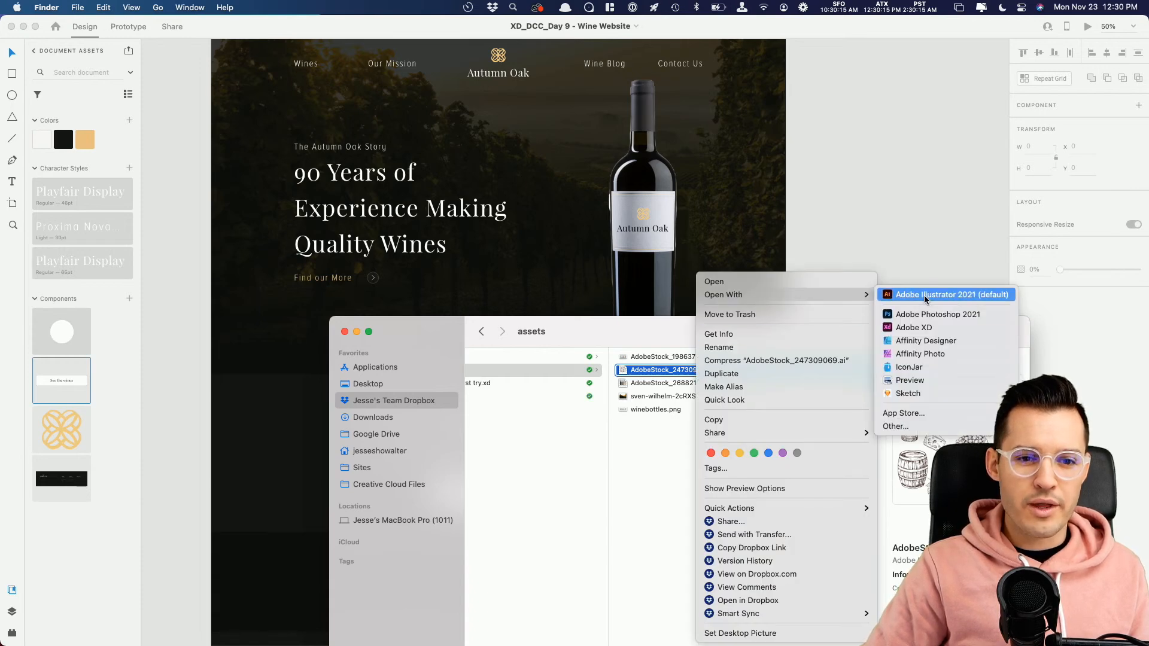
click(900, 295)
Step: Open AdobeStock_247309069.ai from the assets folder with Adobe XD
right_click(699, 376)
click(734, 368)
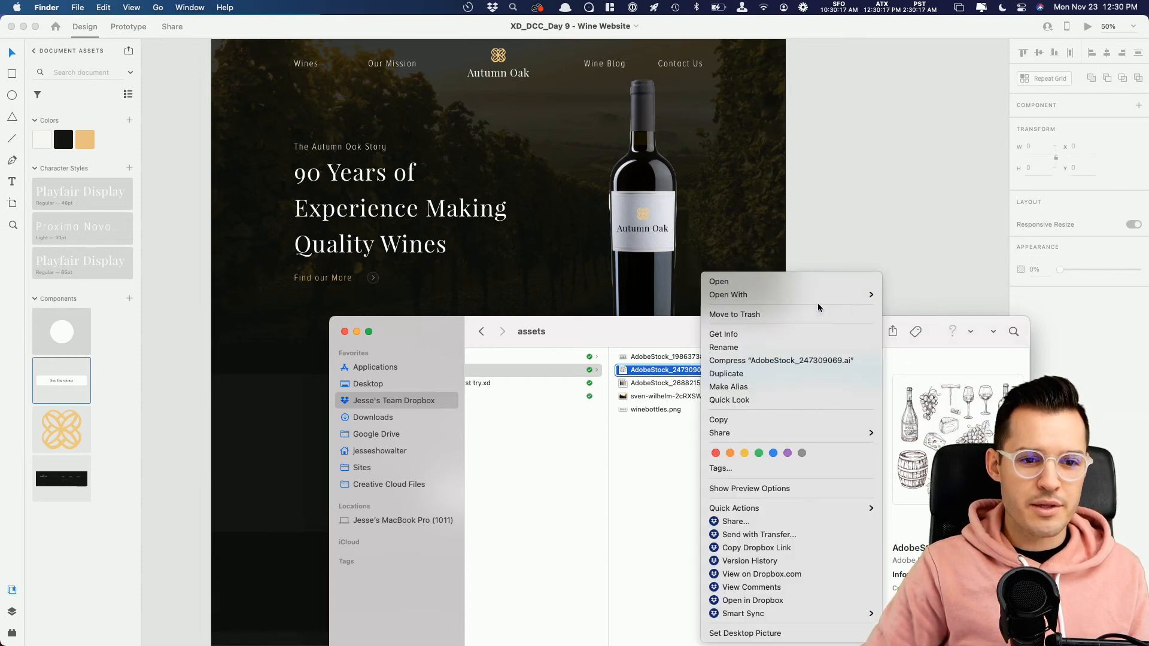
right_click(733, 371)
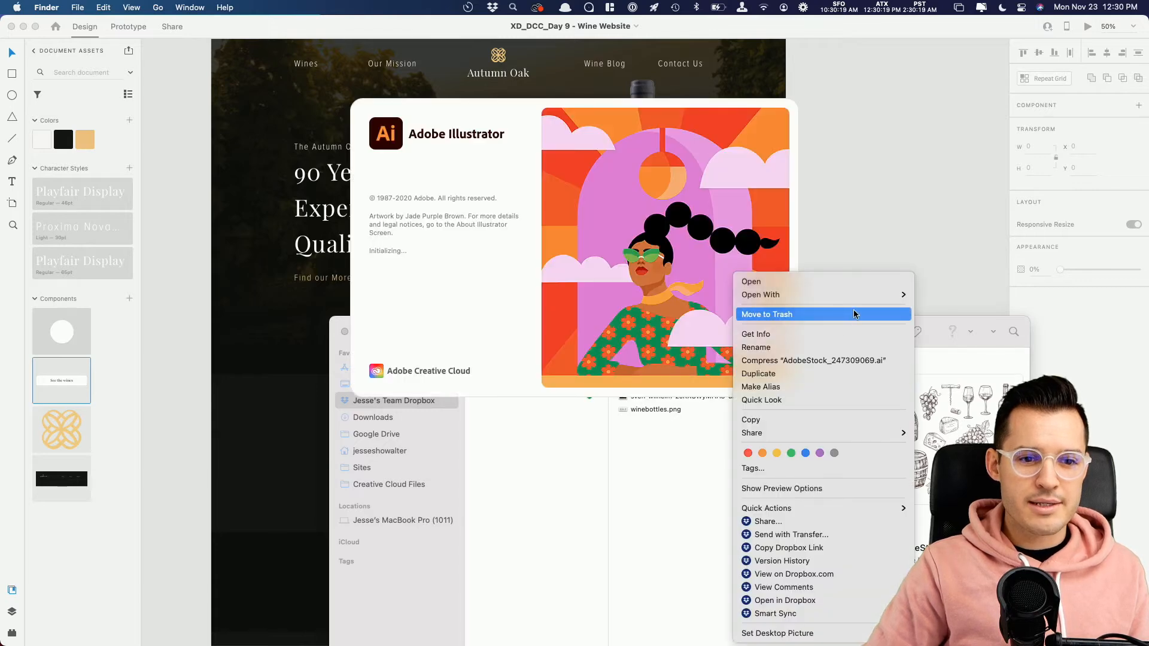
mouse_move(863, 302)
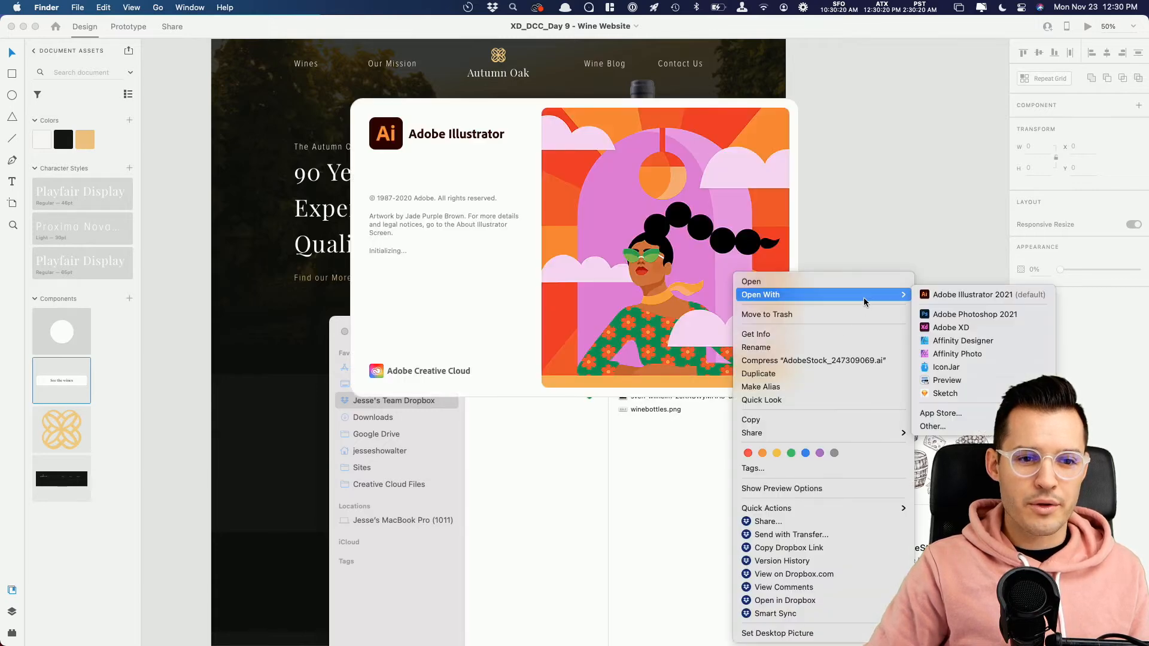
click(984, 328)
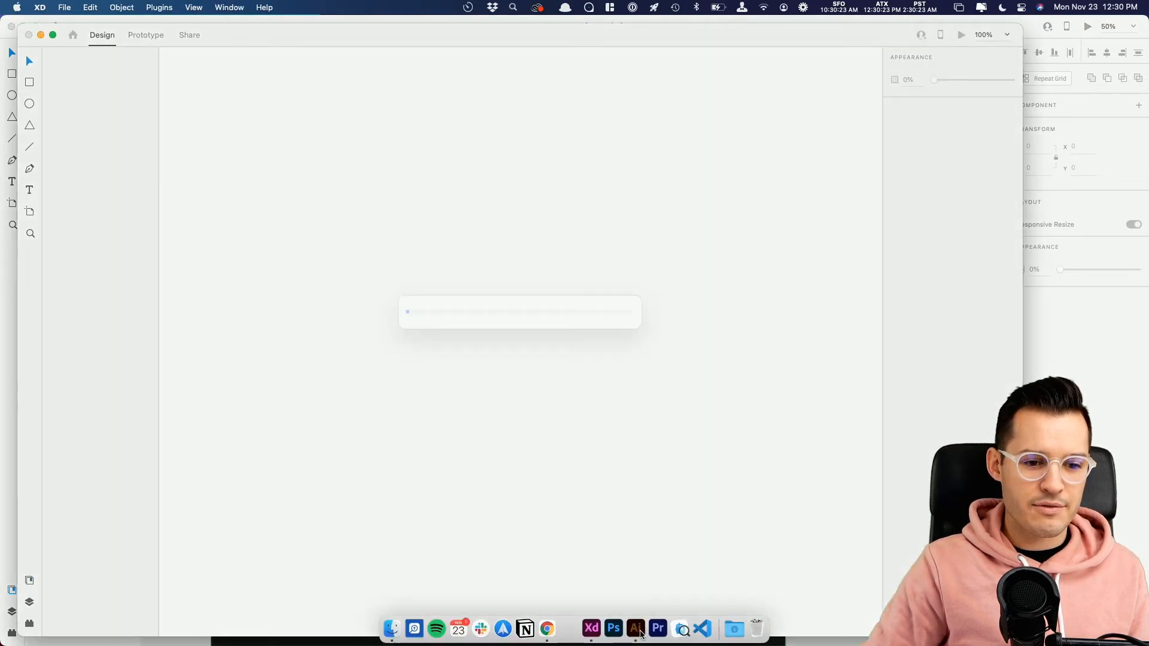
Step: Force quit Illustrator and dismiss its error reports without sending them
right_click(637, 636)
click(655, 594)
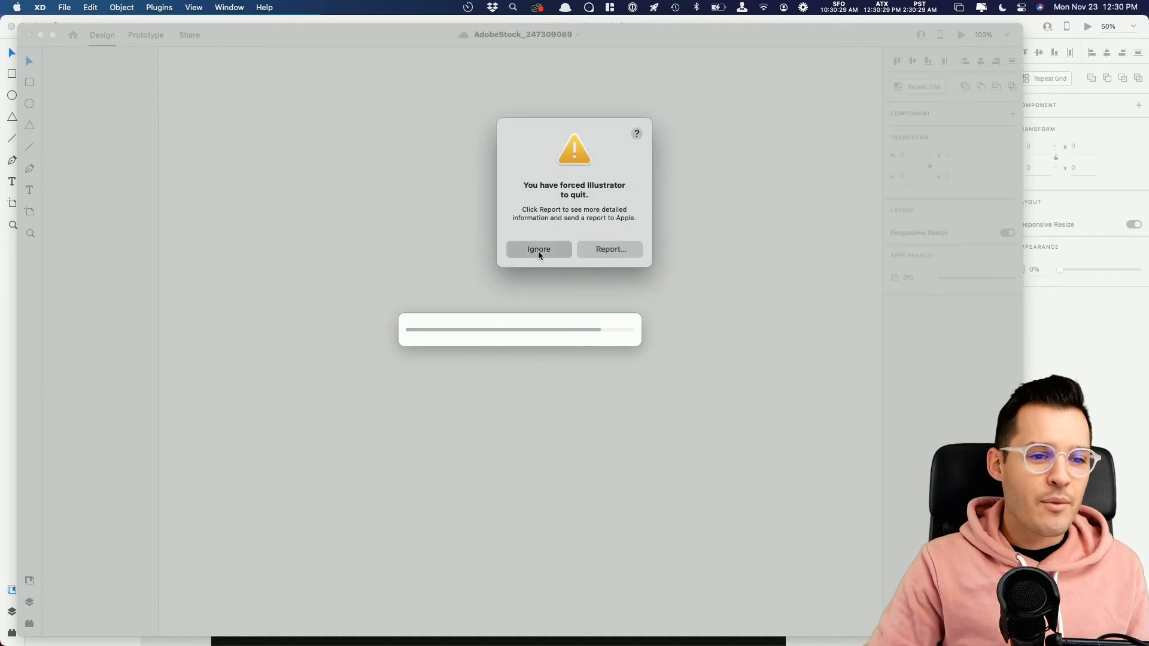
click(539, 249)
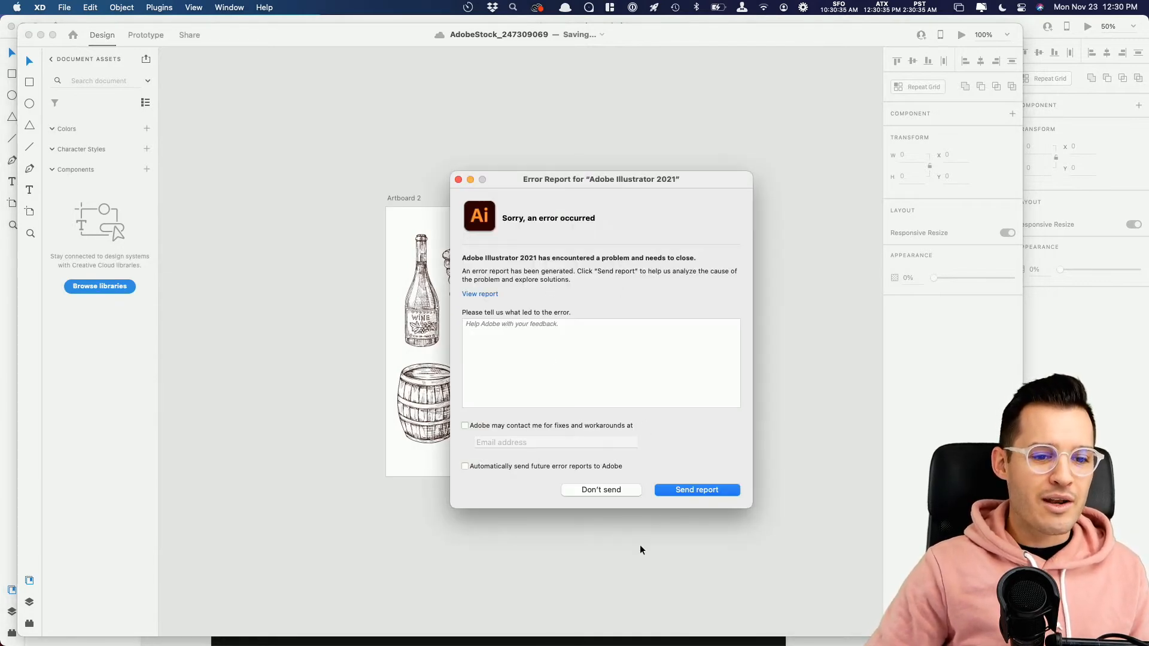
click(593, 492)
Step: Select the cheese wedge, corkscrew, upright grape bunch and trailing vine branch illustrations in the stock artwork
key(z)
drag(378, 190, 624, 460)
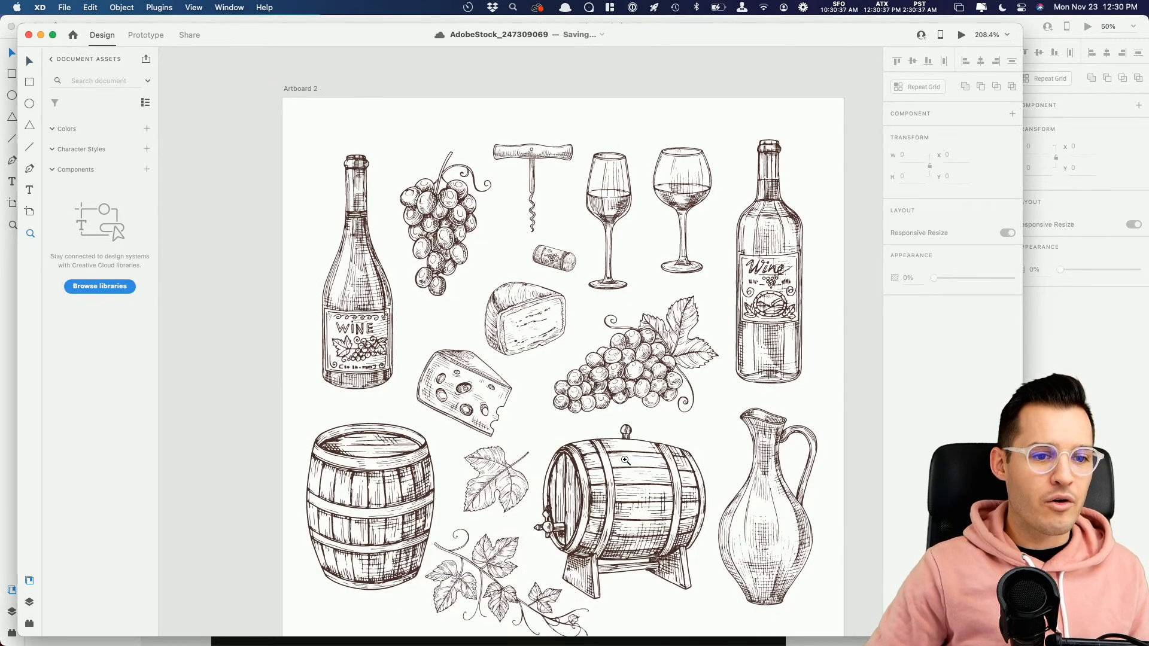
key(v)
scroll(629, 444, down, 2)
scroll(629, 444, right, 1)
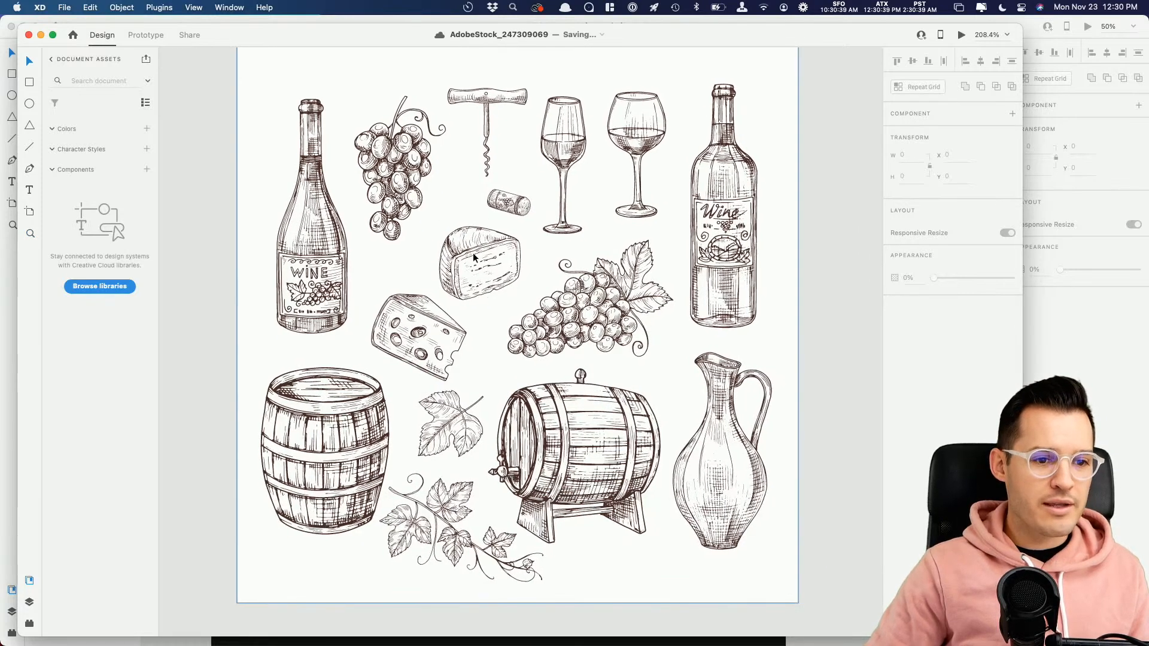
click(473, 254)
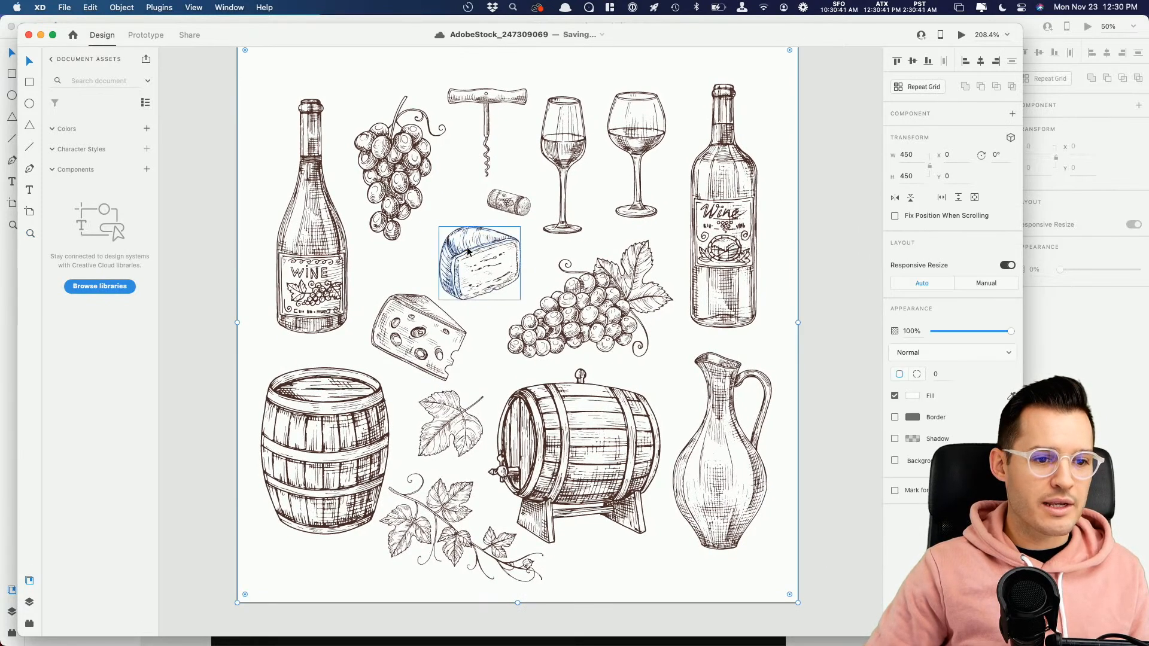
double_click(469, 254)
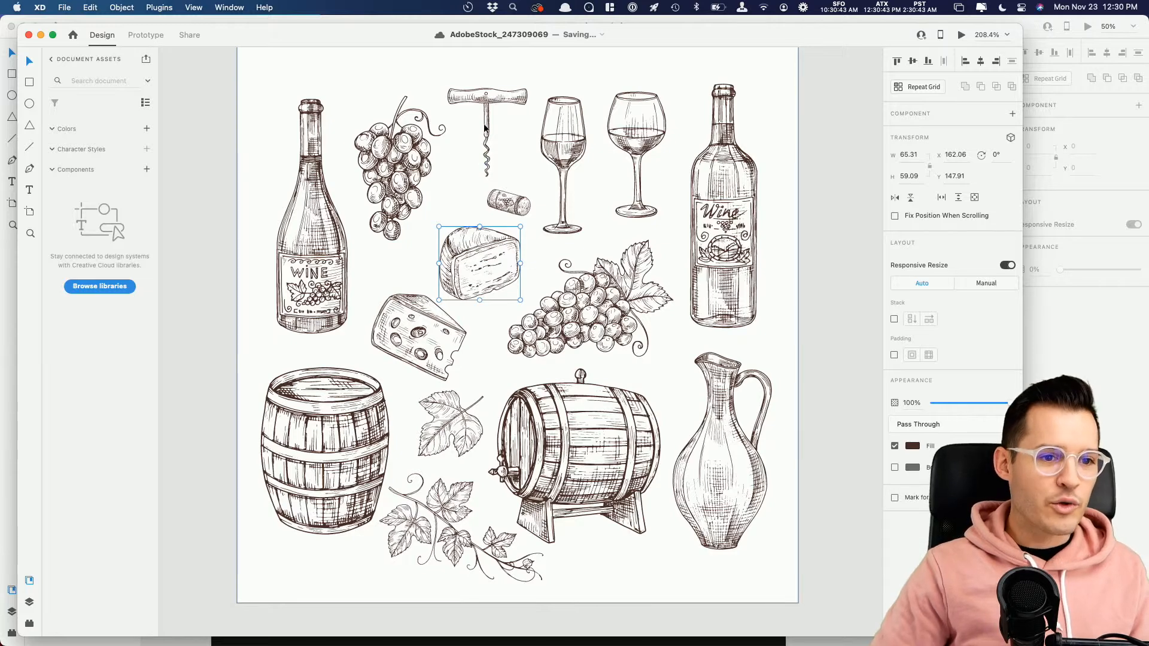
shift+click(488, 108)
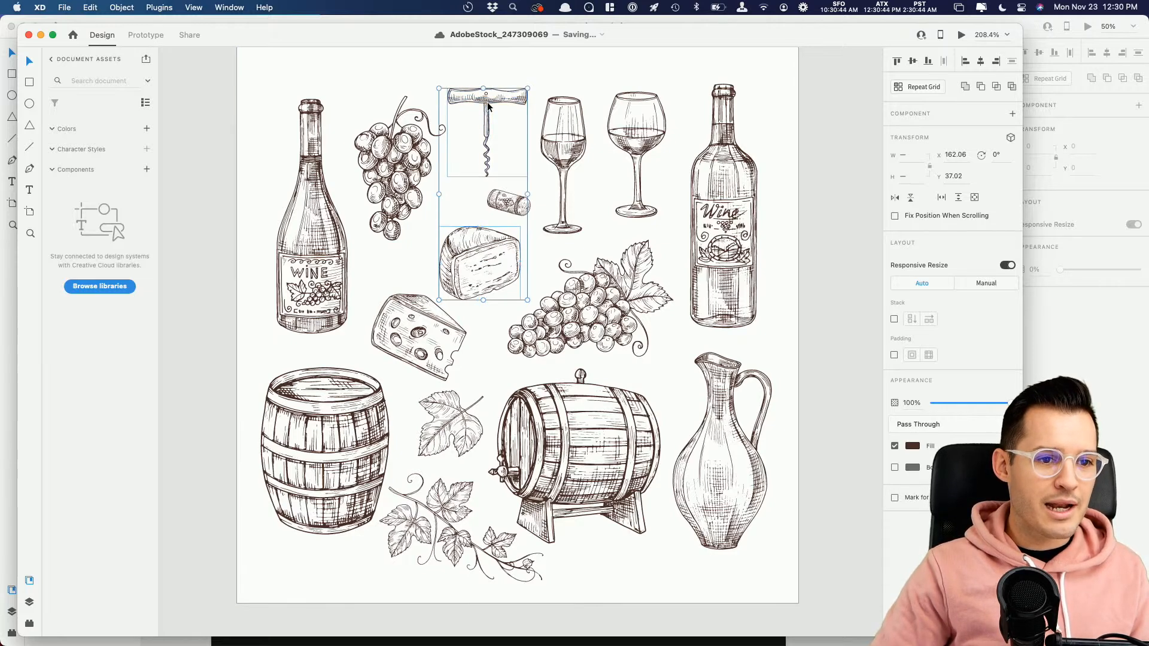
shift+click(404, 131)
shift+click(469, 484)
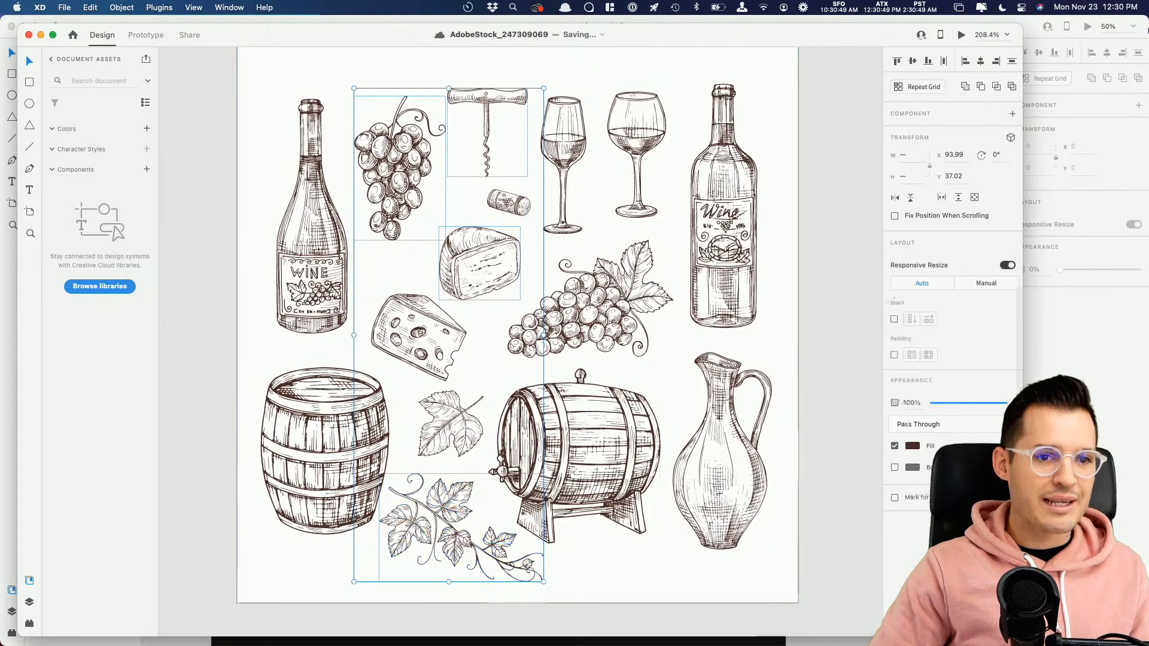
Step: Copy the selected illustrations into the wine website document, pasting them on the pasteboard beside the artboard and scaling them up
key(ctrl+Up)
click(871, 317)
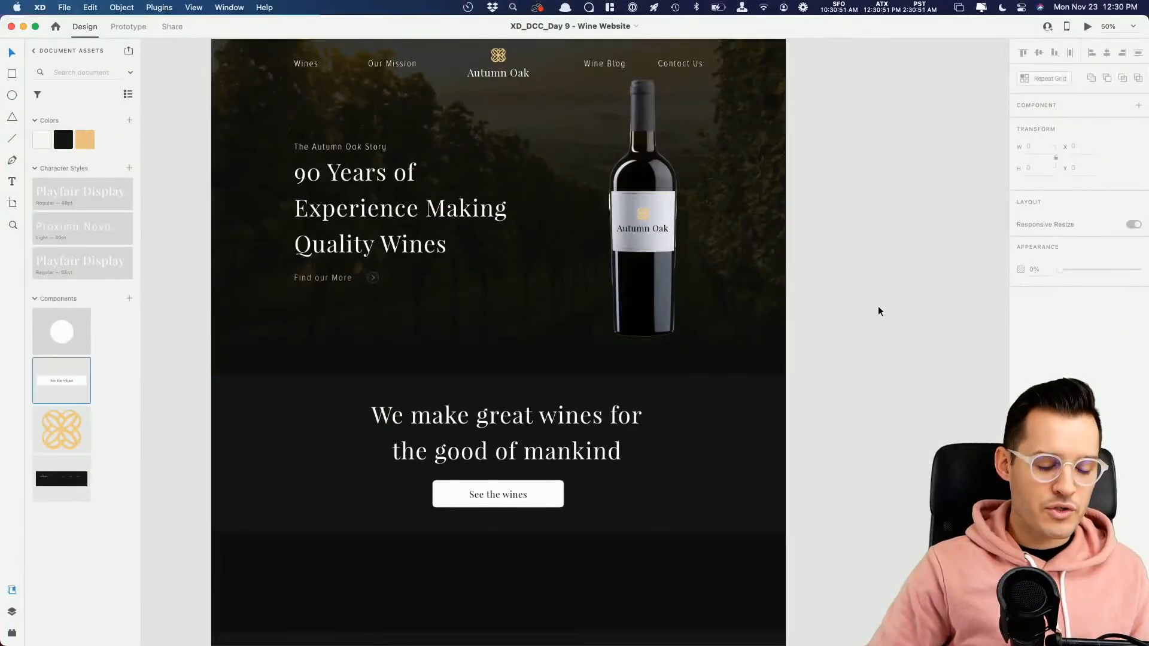
scroll(888, 302, right, 10)
key(super+v)
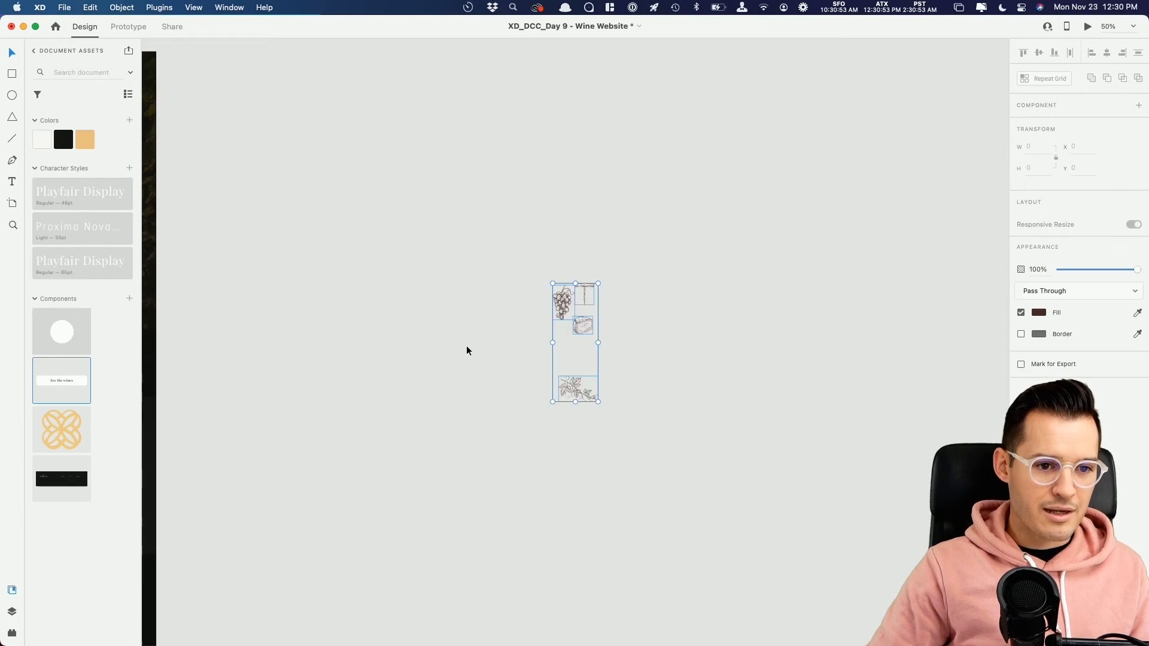
key(super+3)
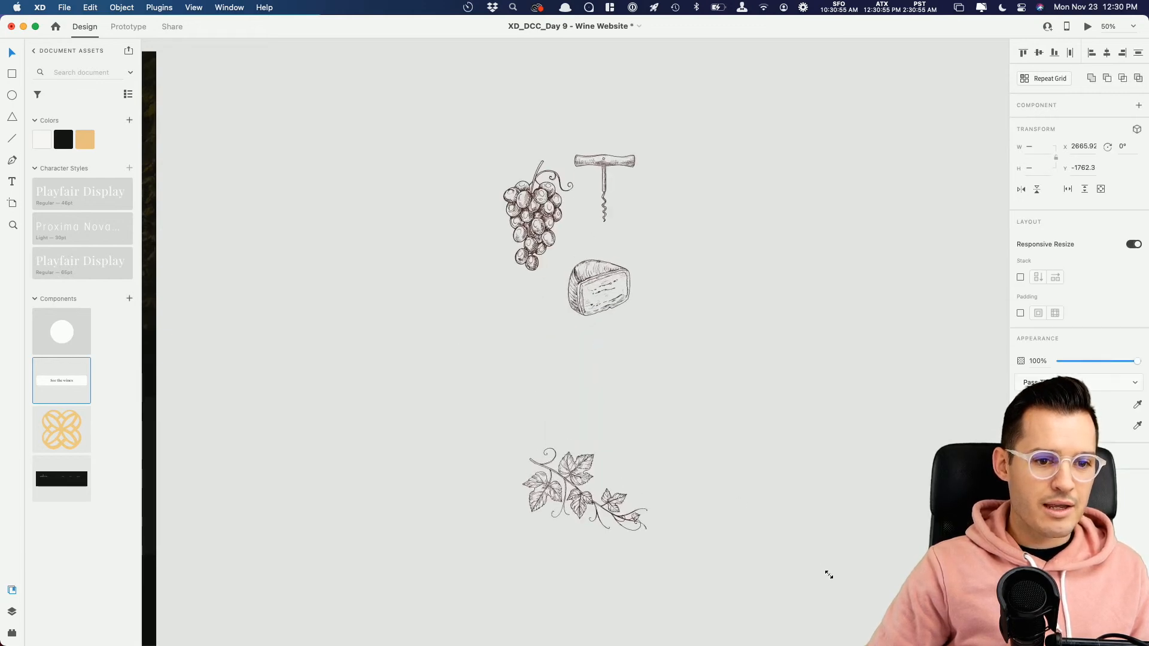
click(813, 412)
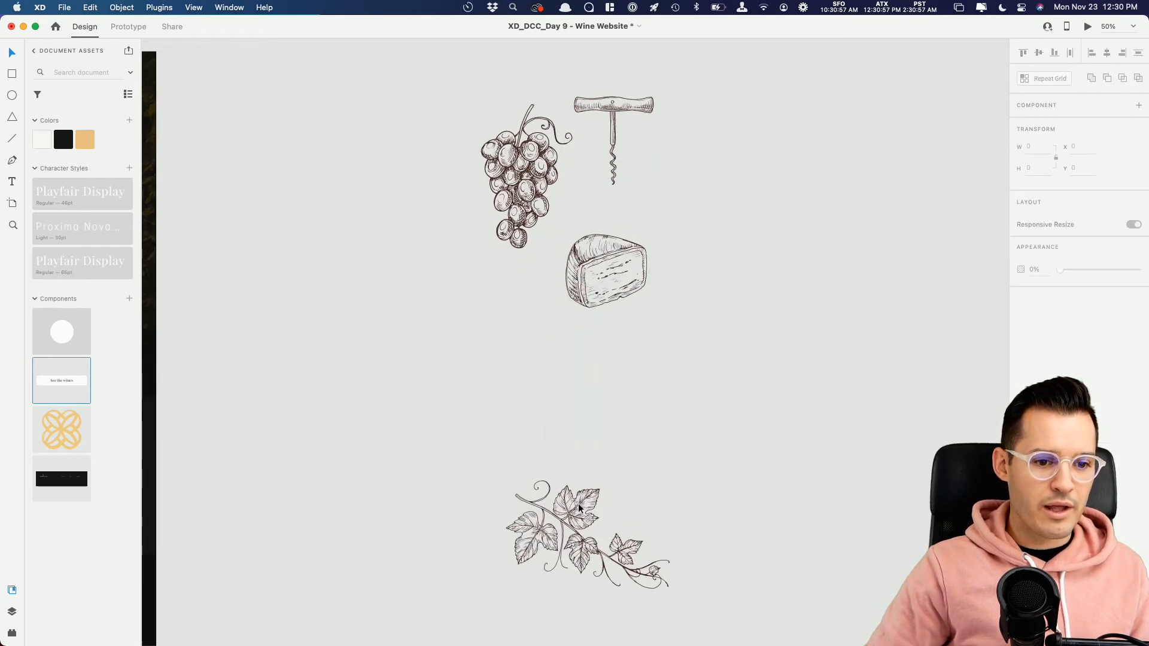
Step: Move the vine branch away from the other illustrations and cover it with a rectangle about 638 × 406 at 0% opacity
drag(577, 503, 410, 362)
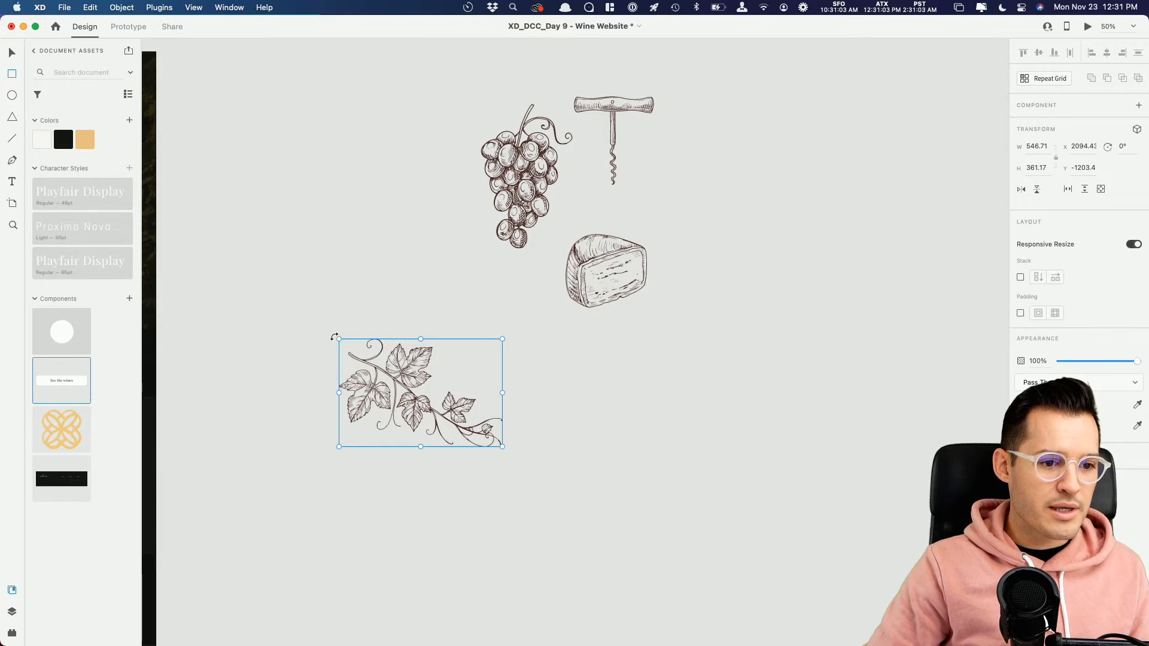
drag(333, 335, 524, 455)
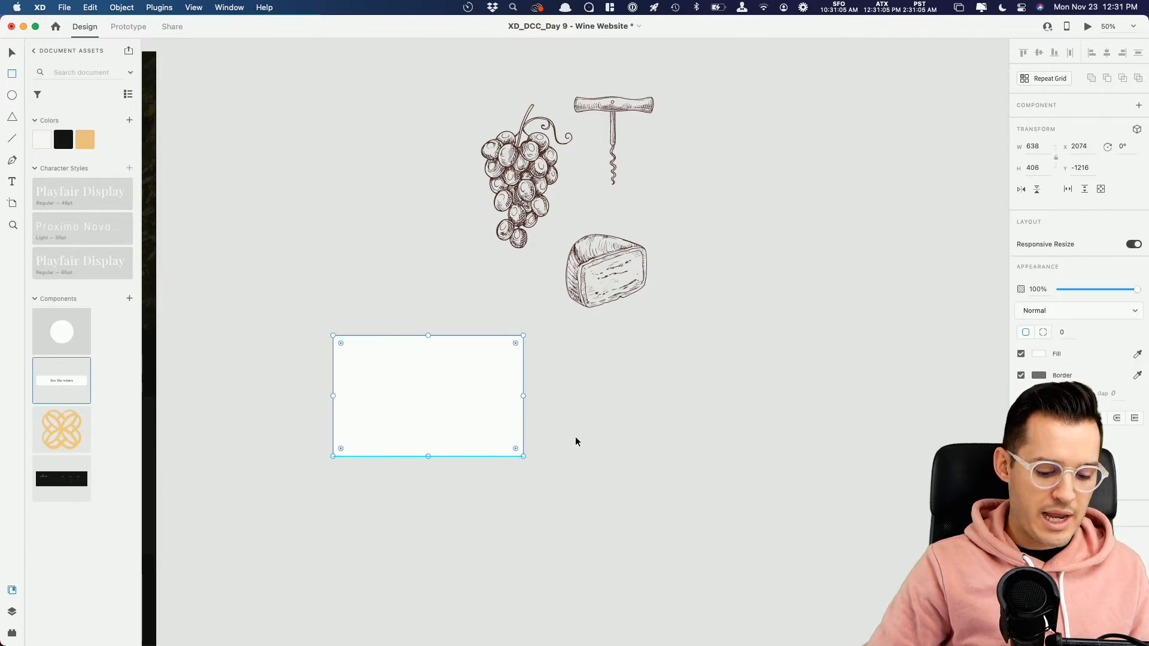
drag(1106, 294, 887, 303)
Step: Duplicate the transparent rectangle over the cheese, grapes and corkscrew, sizing it about 294 × 285 for the cheese and 273 × 493 for the corkscrew
drag(447, 390, 645, 297)
drag(756, 353, 654, 316)
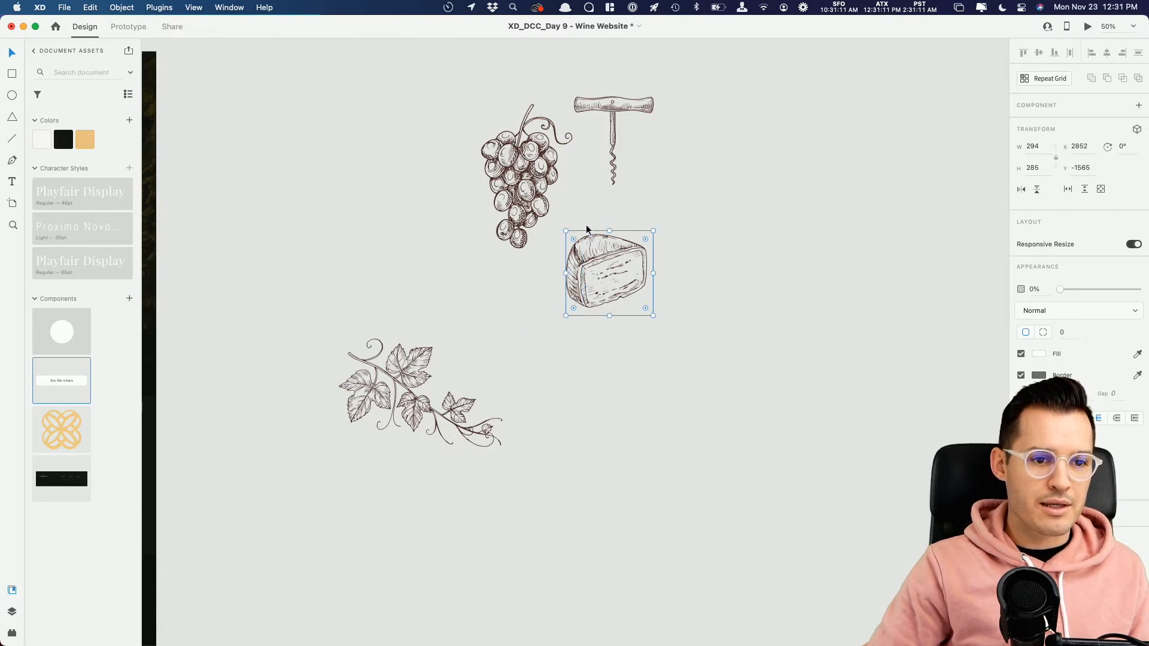
drag(602, 264, 520, 157)
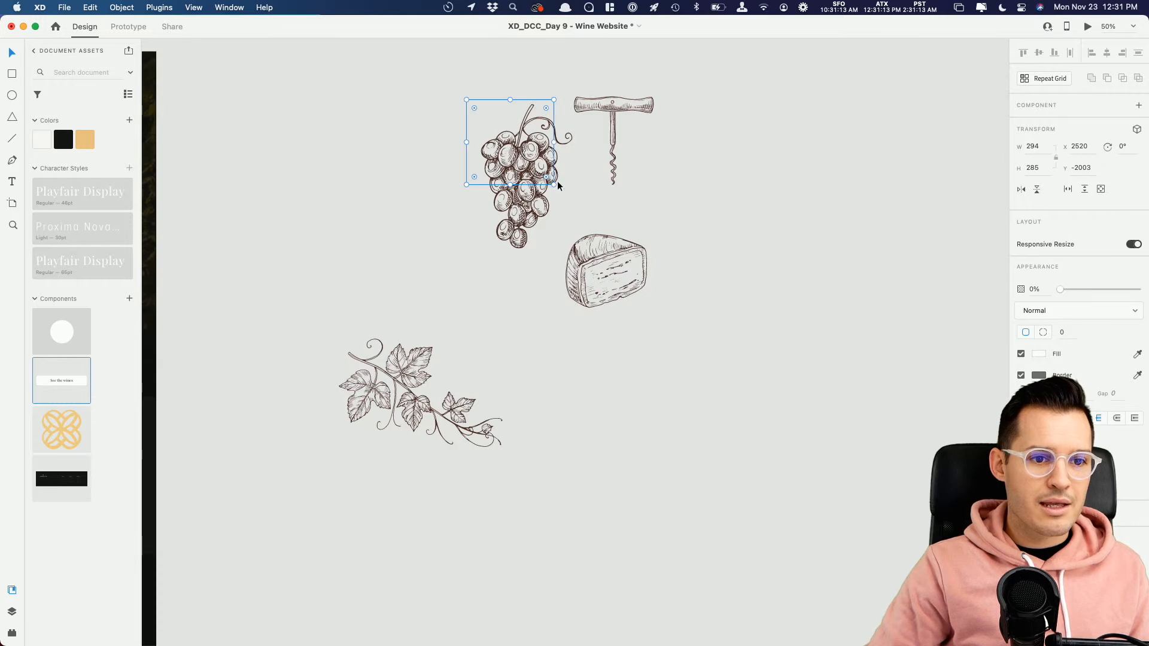
click(637, 109)
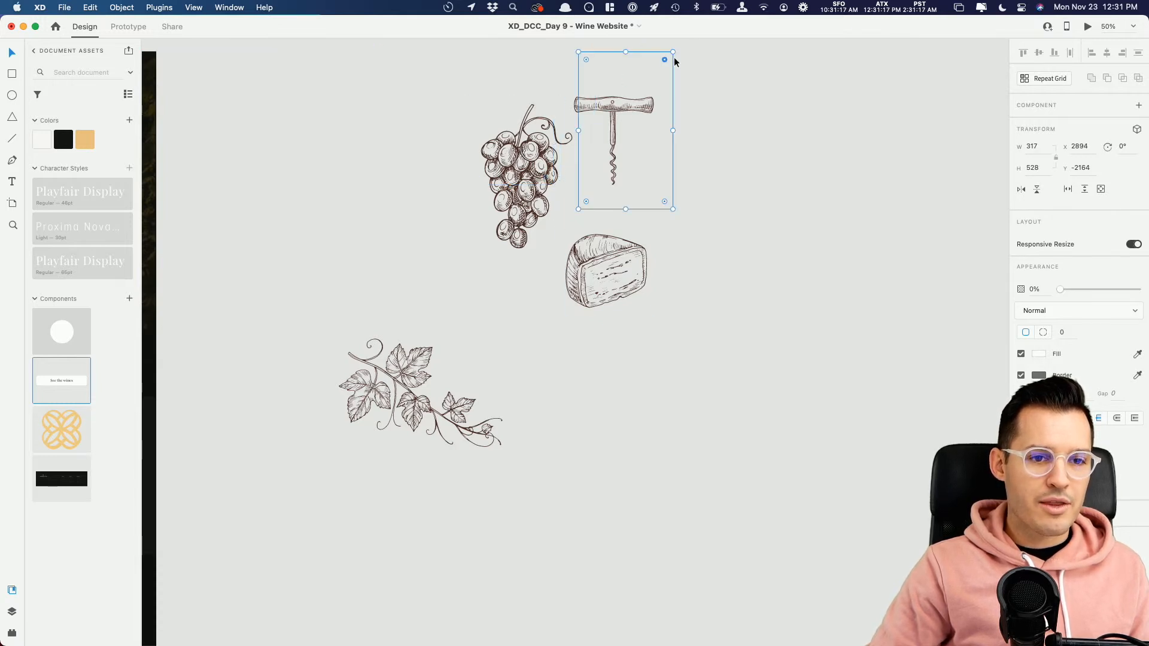
drag(673, 52, 659, 62)
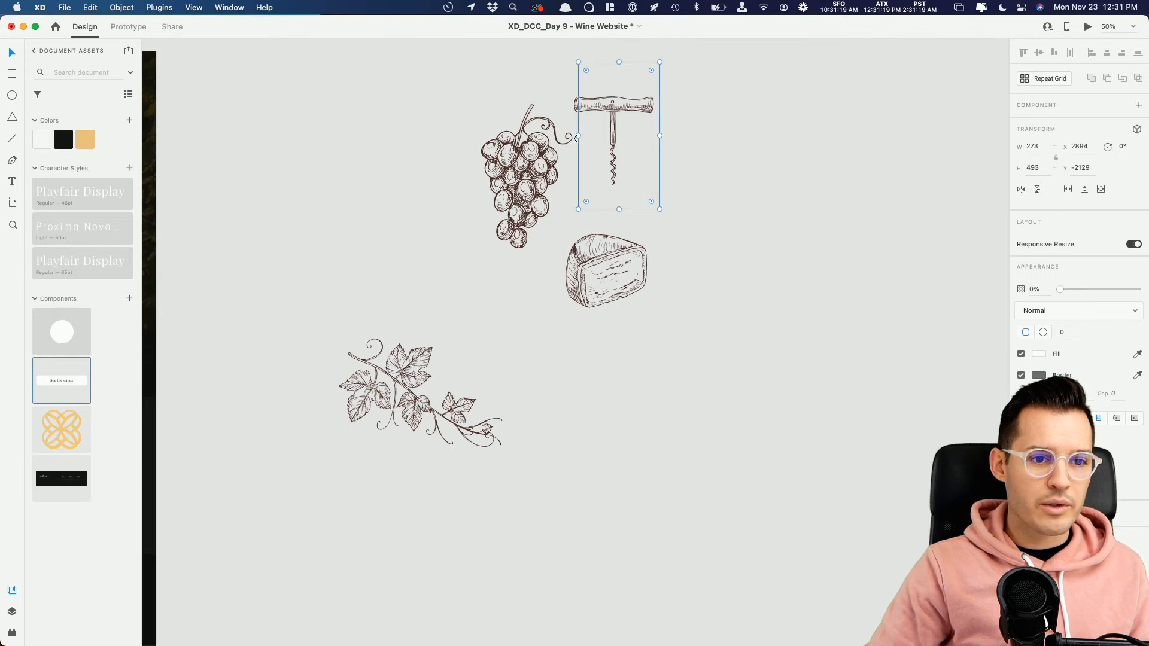
Step: Group each illustration with its transparent rectangle and space the groups apart on the pasteboard
drag(320, 311, 507, 501)
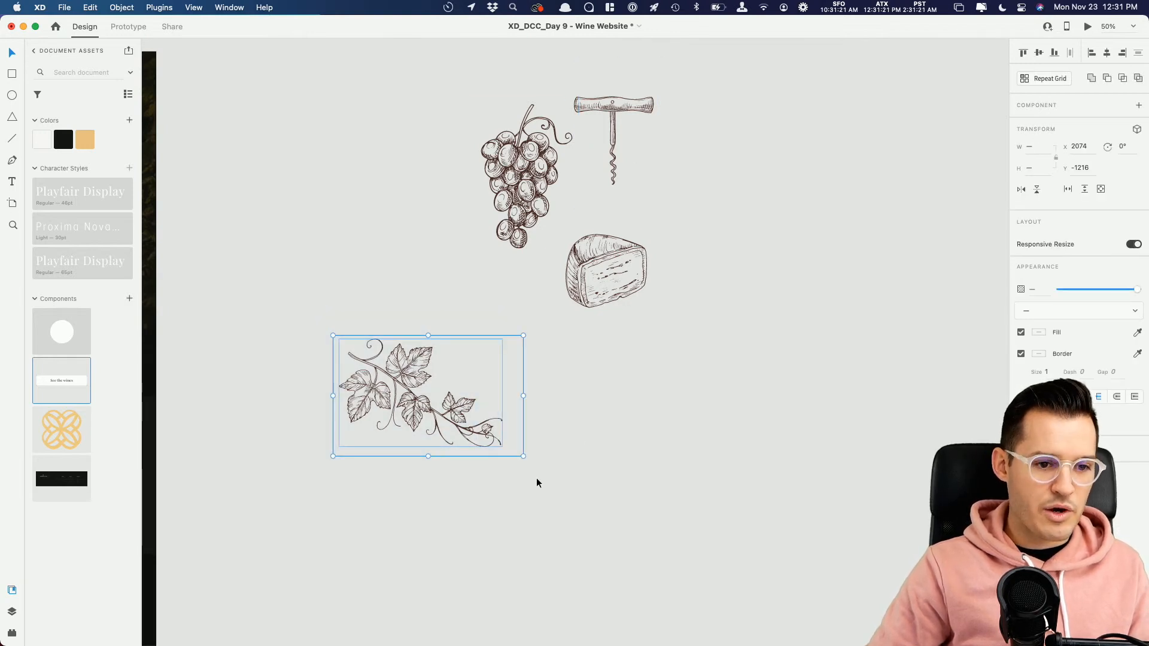
drag(682, 361, 574, 246)
drag(411, 243, 404, 171)
key(super+g)
drag(599, 291, 621, 343)
drag(537, 225, 710, 70)
key(super+g)
drag(619, 127, 616, 159)
drag(585, 286, 598, 297)
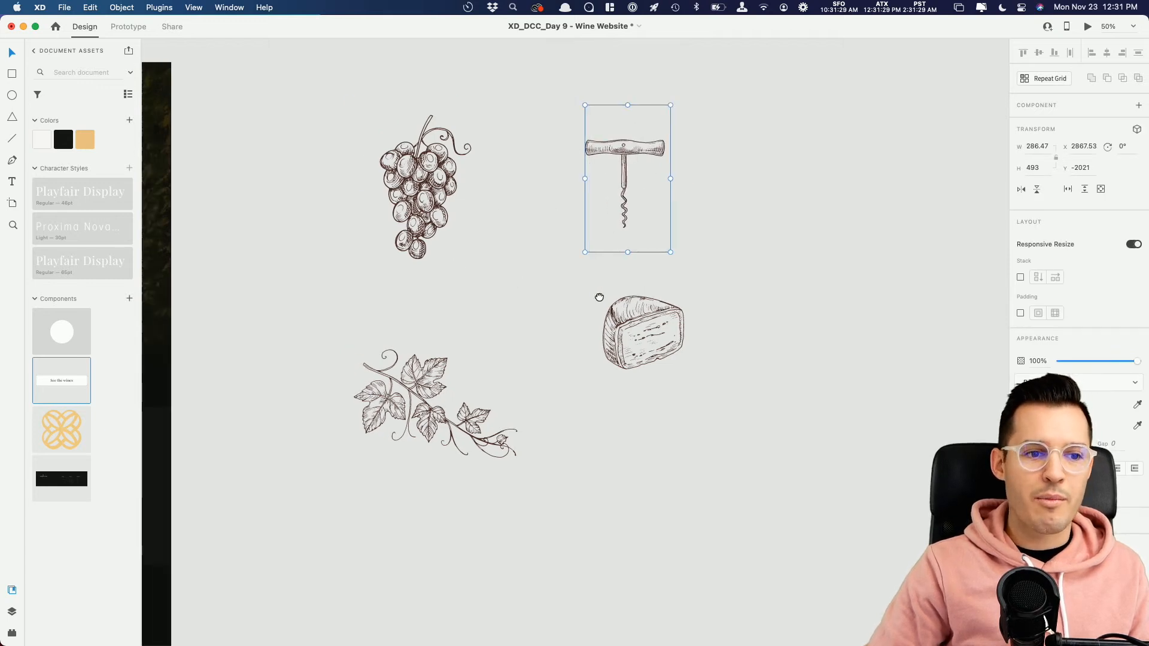
Step: Select the artwork inside each of the four illustration groups and fill it with the gold document color
scroll(622, 298, left, 5)
scroll(645, 302, left, 2)
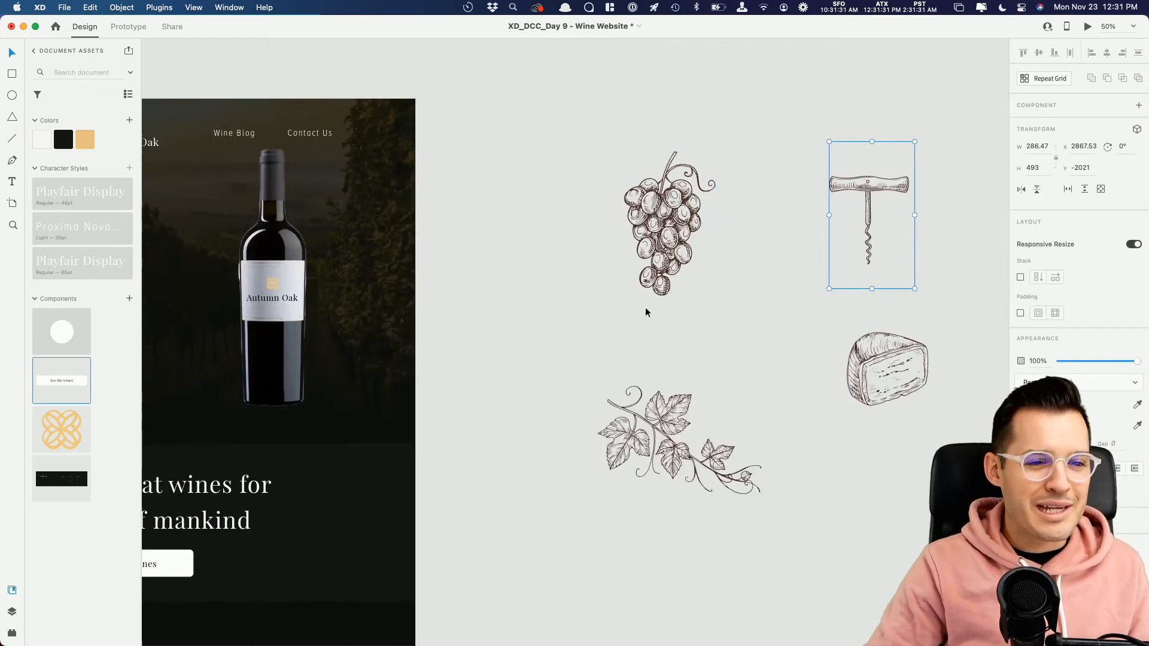
click(660, 225)
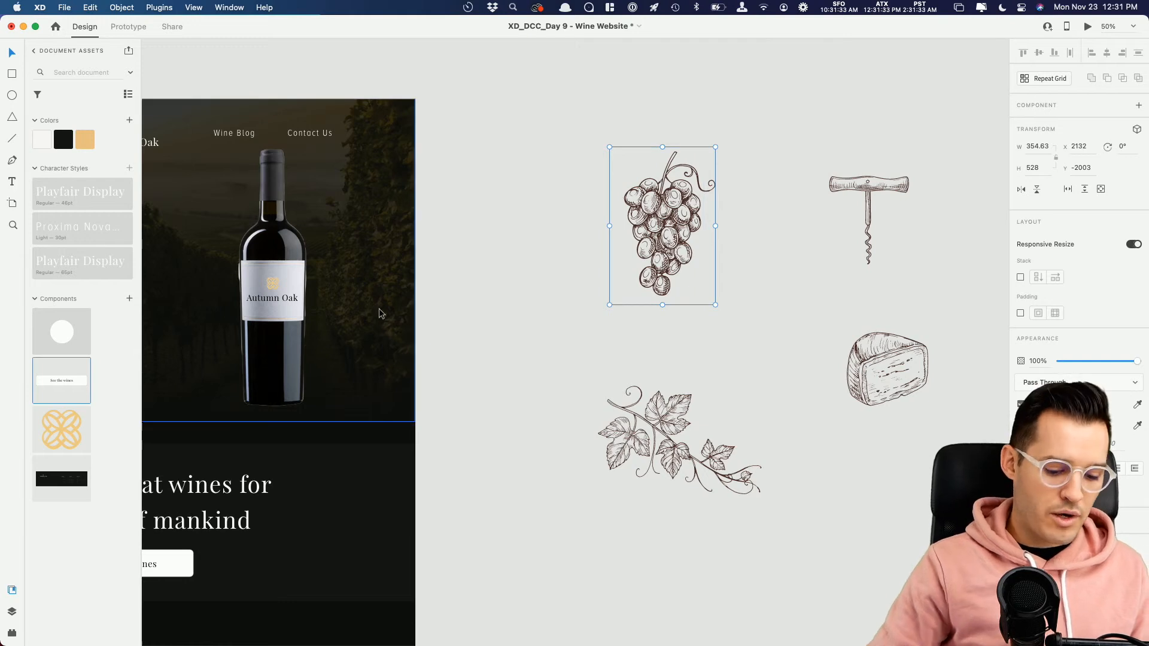
key(super+y)
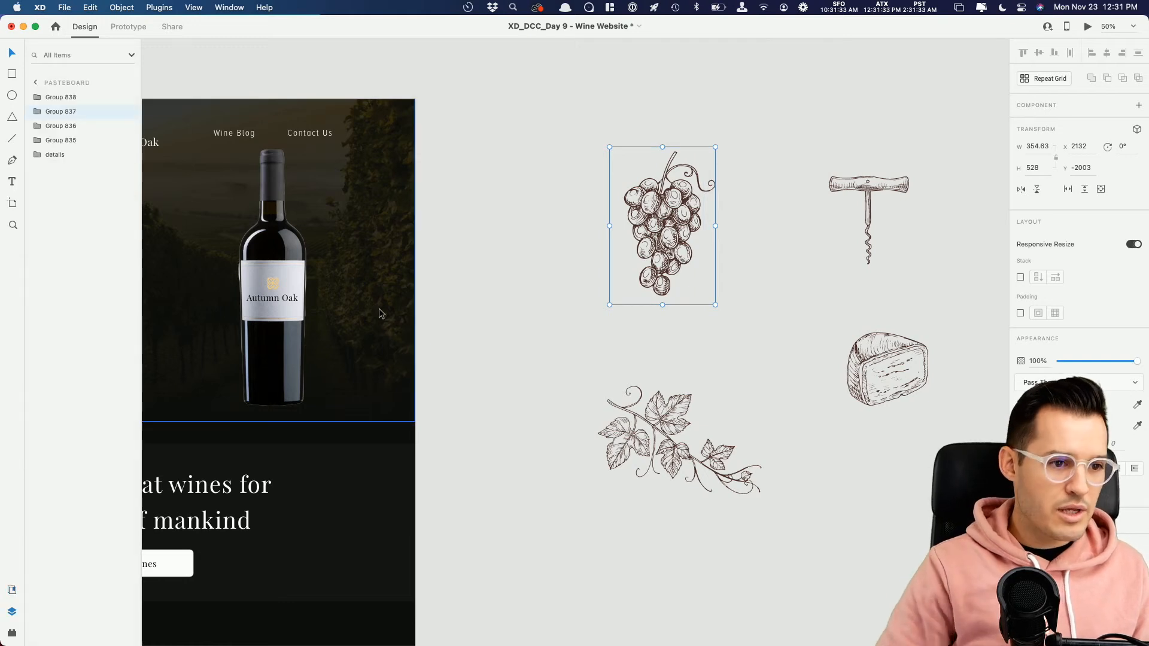
click(37, 141)
click(37, 126)
click(37, 112)
click(37, 98)
click(76, 126)
shift+click(70, 169)
shift+click(78, 212)
shift+click(74, 254)
key(super+shift+y)
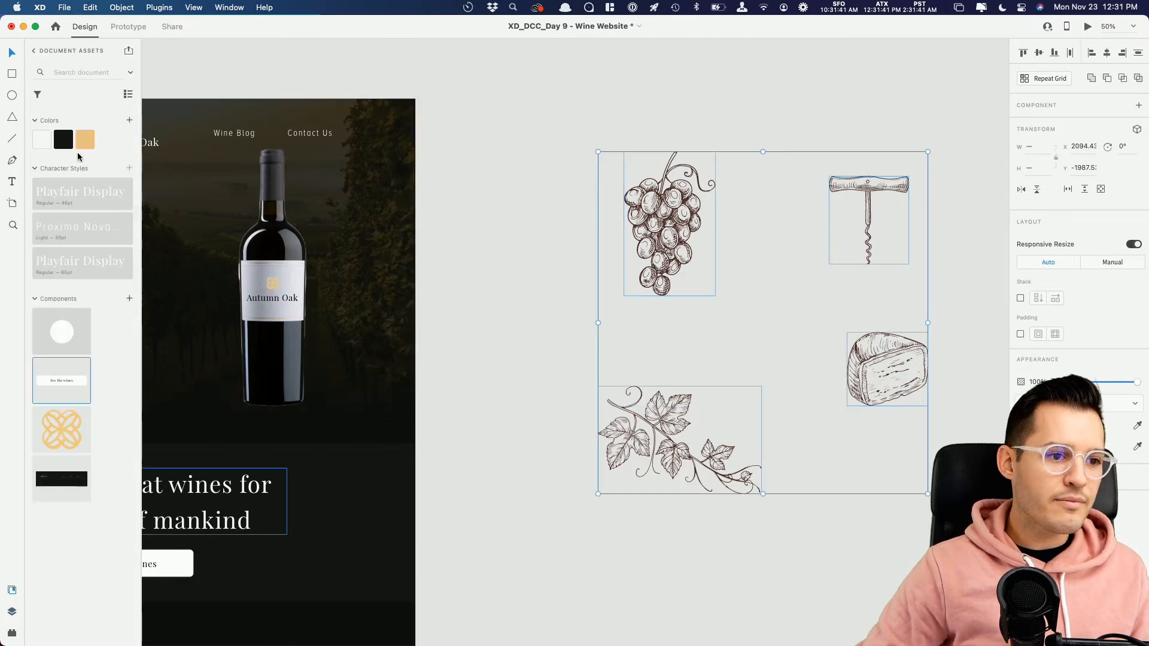
click(84, 141)
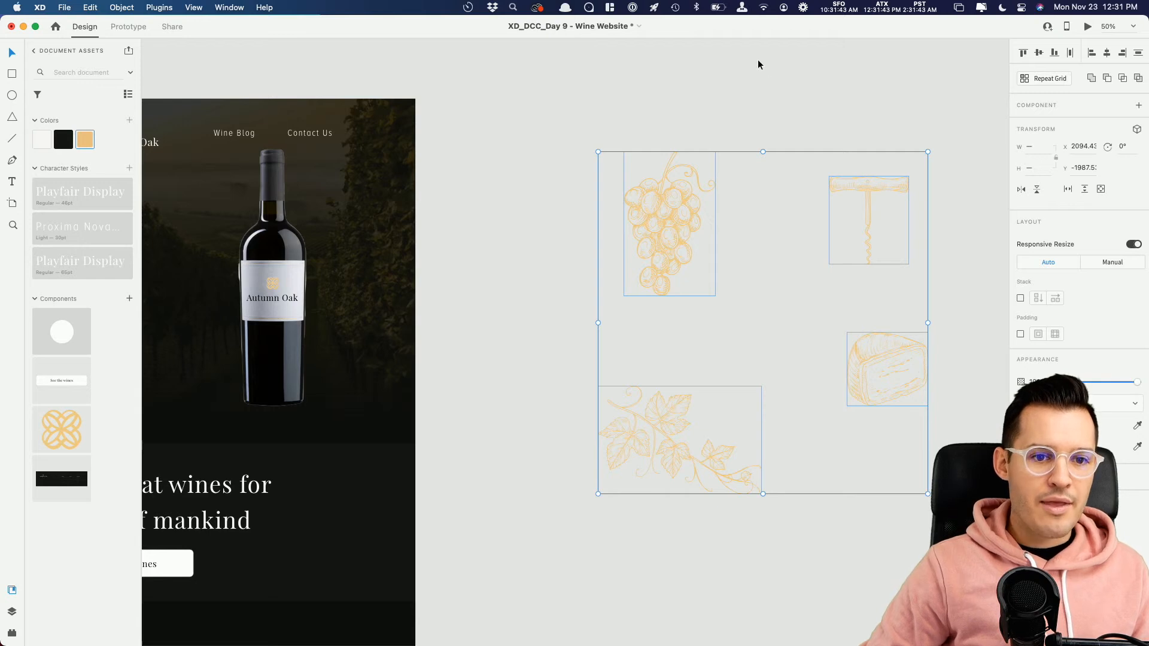
click(755, 82)
Step: Lower the opacity of all four illustration groups to 35%
drag(641, 116, 861, 394)
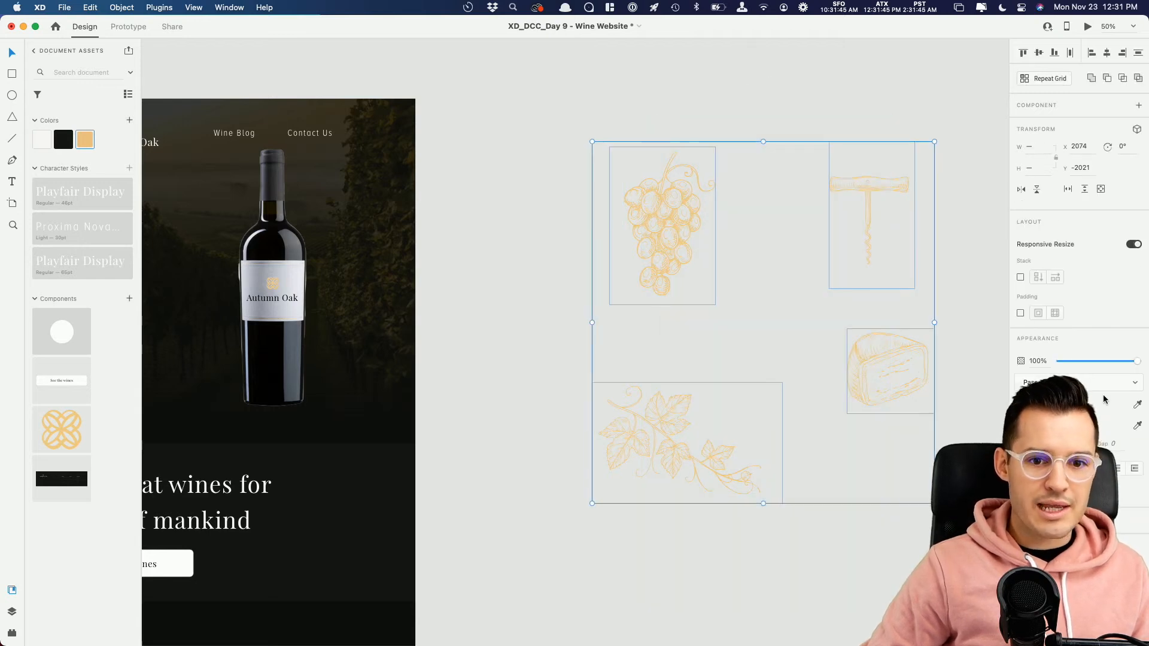
drag(1114, 362, 1084, 362)
click(560, 298)
Step: Move the vine branch group onto the hero's lower right area, overlapping the bottle, at X 1316, Y 709
drag(556, 304, 636, 285)
drag(695, 407, 337, 296)
drag(405, 319, 407, 357)
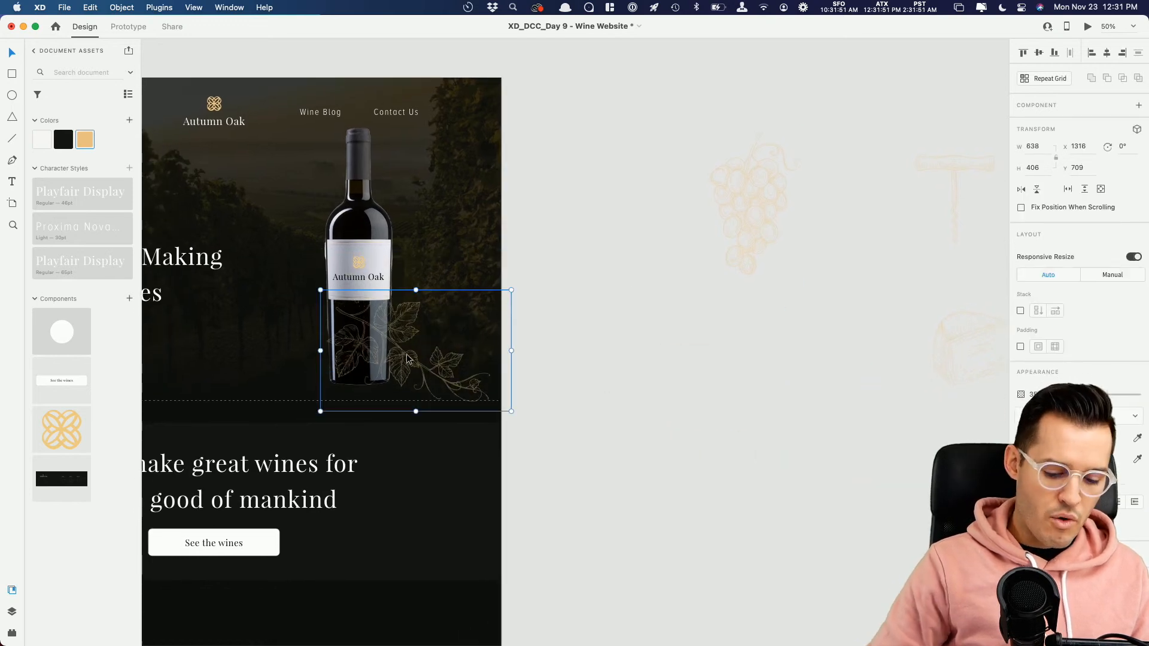
Step: Cut the vine branch group from the artboard's top level and paste it inside the hero group
key(super+shift+y)
drag(667, 367, 884, 356)
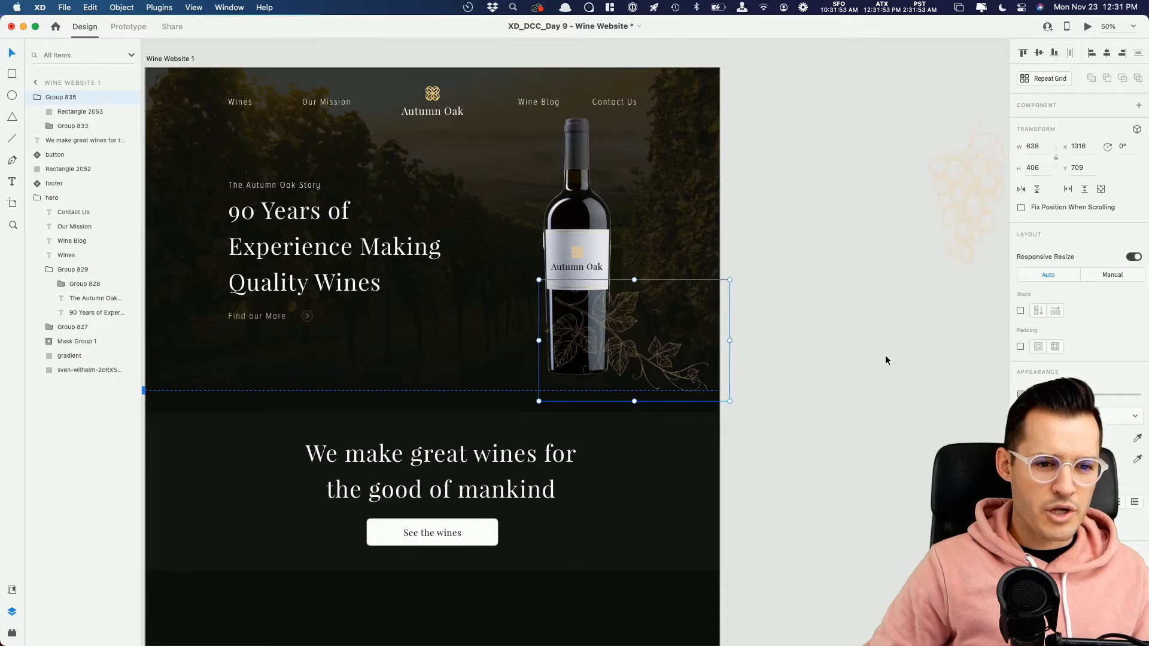
key(Delete)
double_click(583, 297)
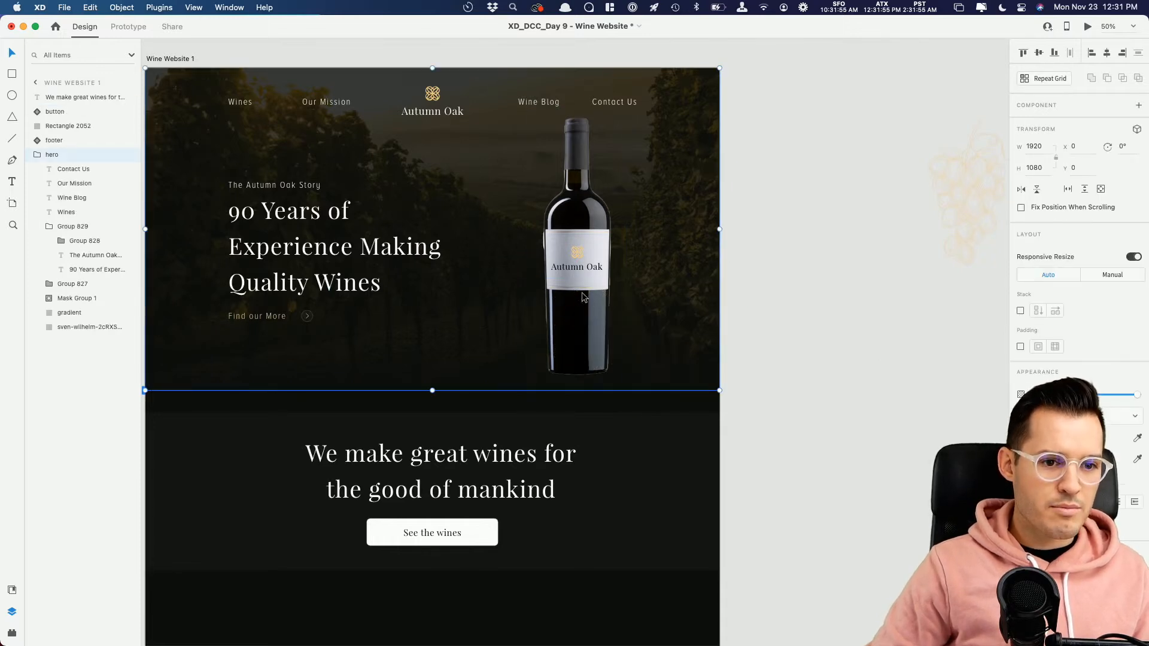
key(super+c)
key(super+v)
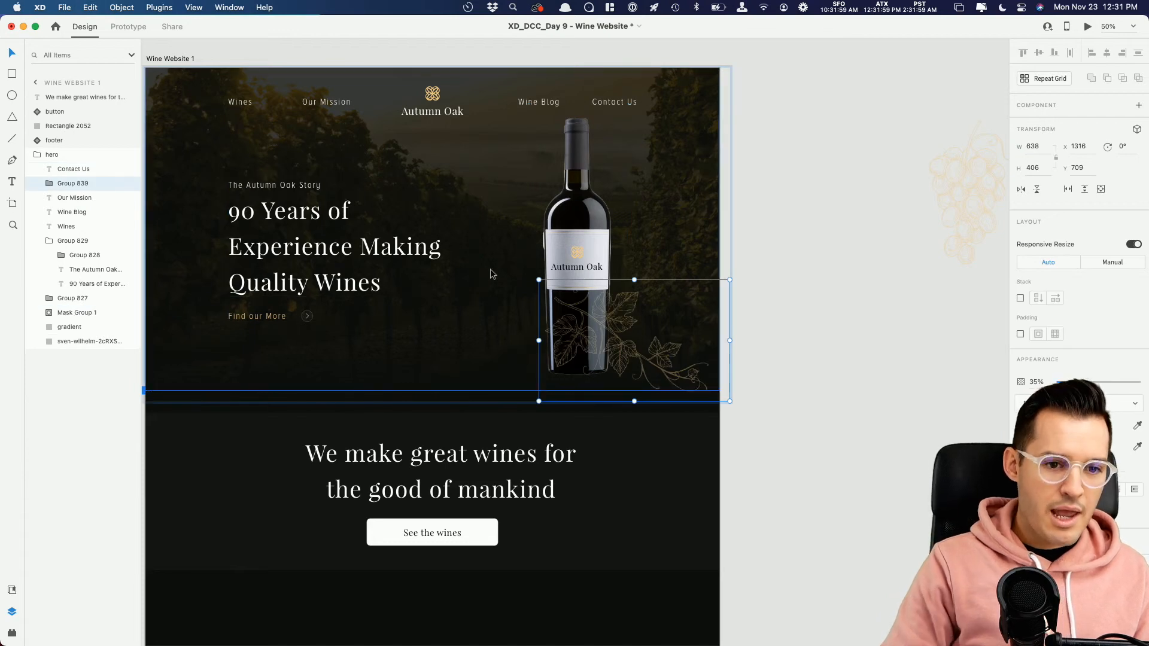
Step: Send the vine branch behind the wine bottle and reduce its opacity to about 17%
key(super+bracketleft)
key(super+bracketleft)
key(super+bracketleft)
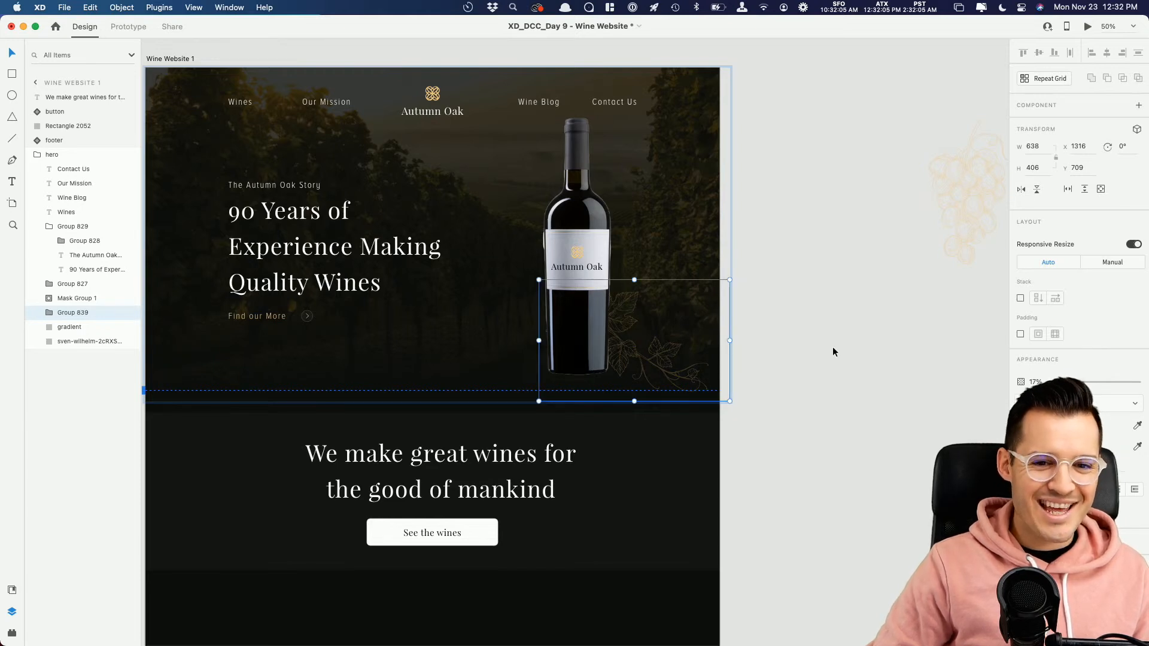
key(Return)
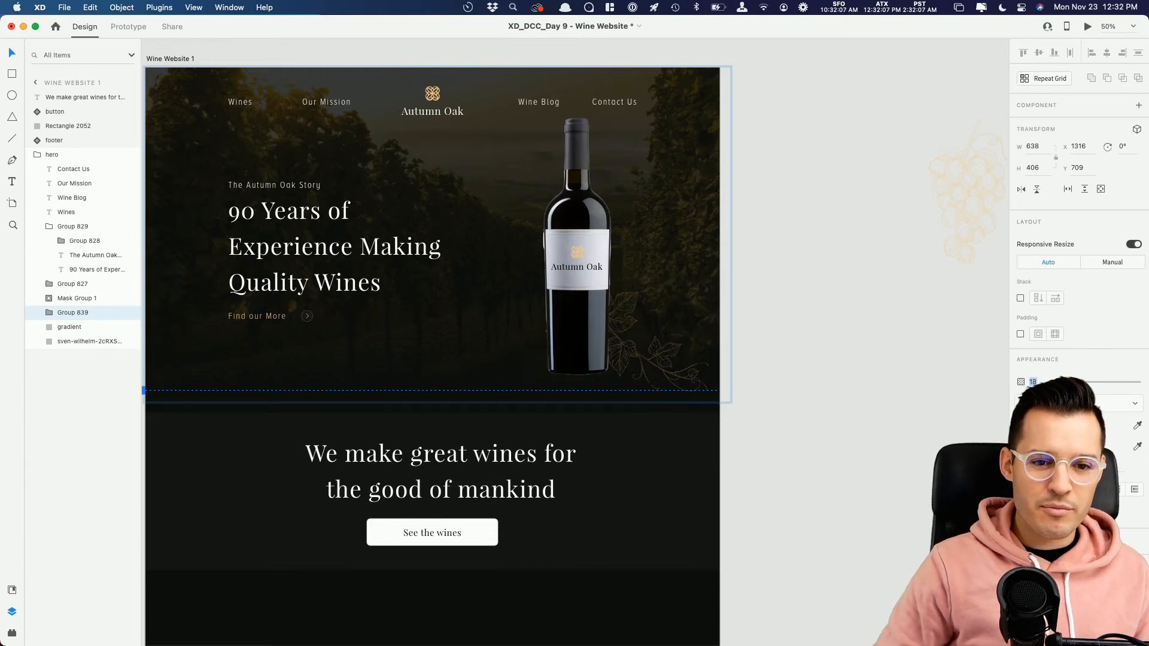
Step: Move the grape and corkscrew illustrations from the pasteboard onto the call-to-action section of the artboard
click(883, 246)
drag(883, 246, 513, 209)
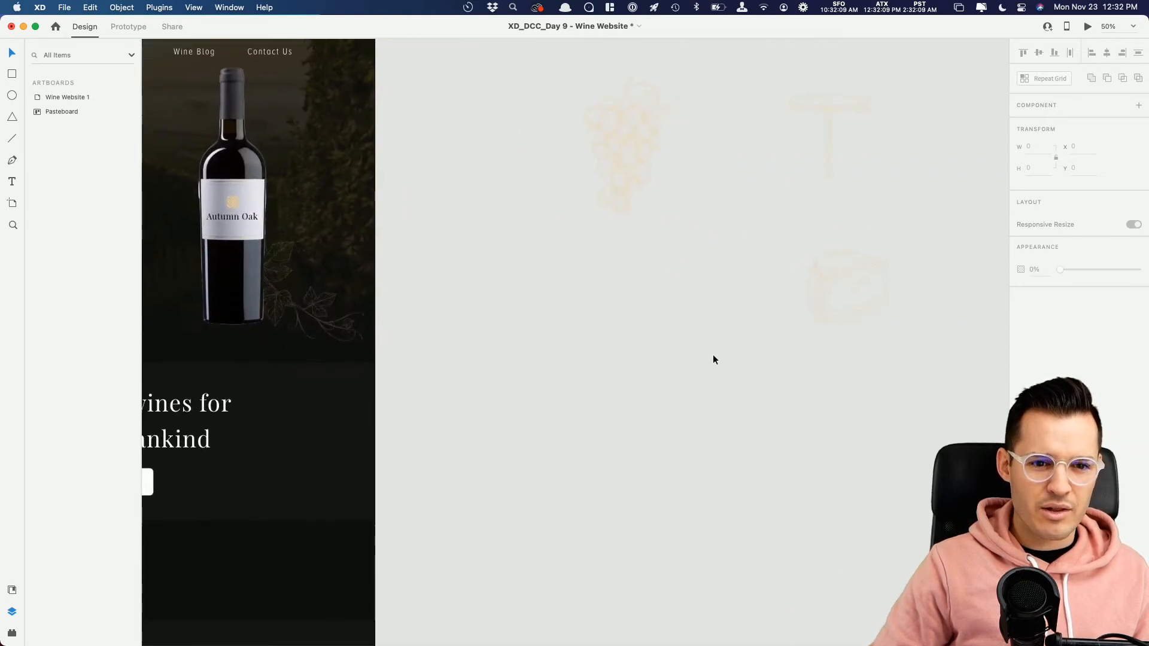
drag(650, 168, 551, 252)
drag(823, 116, 641, 233)
drag(589, 339, 682, 339)
drag(746, 457, 587, 235)
drag(615, 302, 781, 250)
drag(783, 198, 523, 410)
key(super+x)
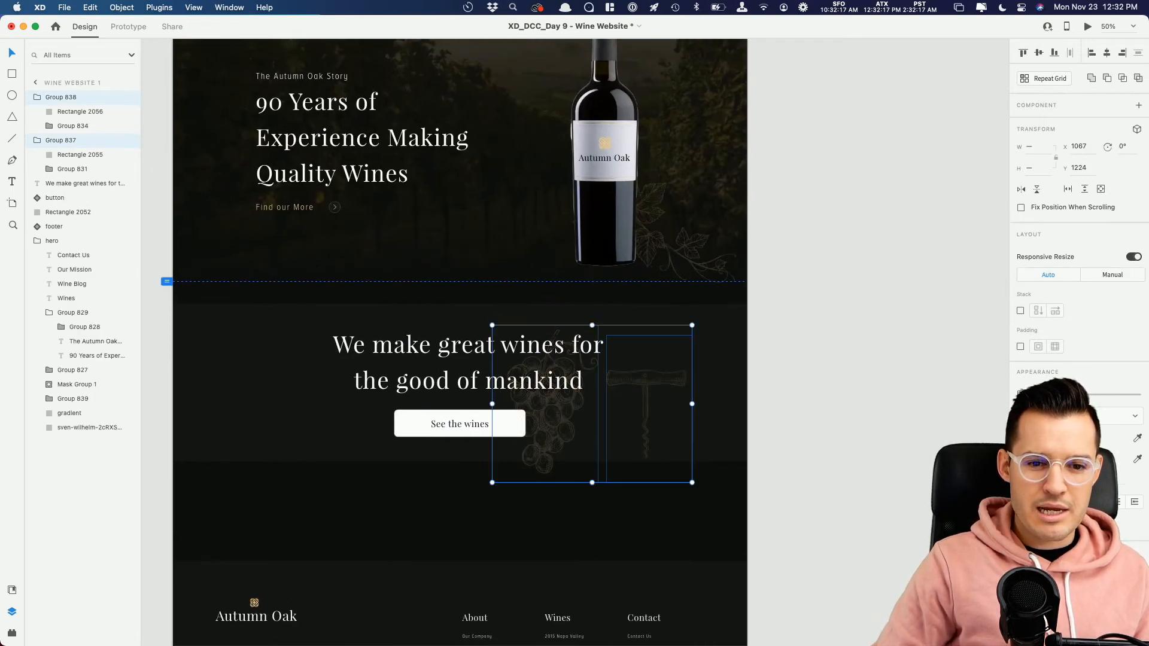
Step: Place the grapes left of the call-to-action heading rotated -16°, and tilt the corkscrew on the heading's right side
click(636, 520)
drag(567, 498, 669, 493)
drag(656, 443, 420, 405)
drag(349, 286, 318, 292)
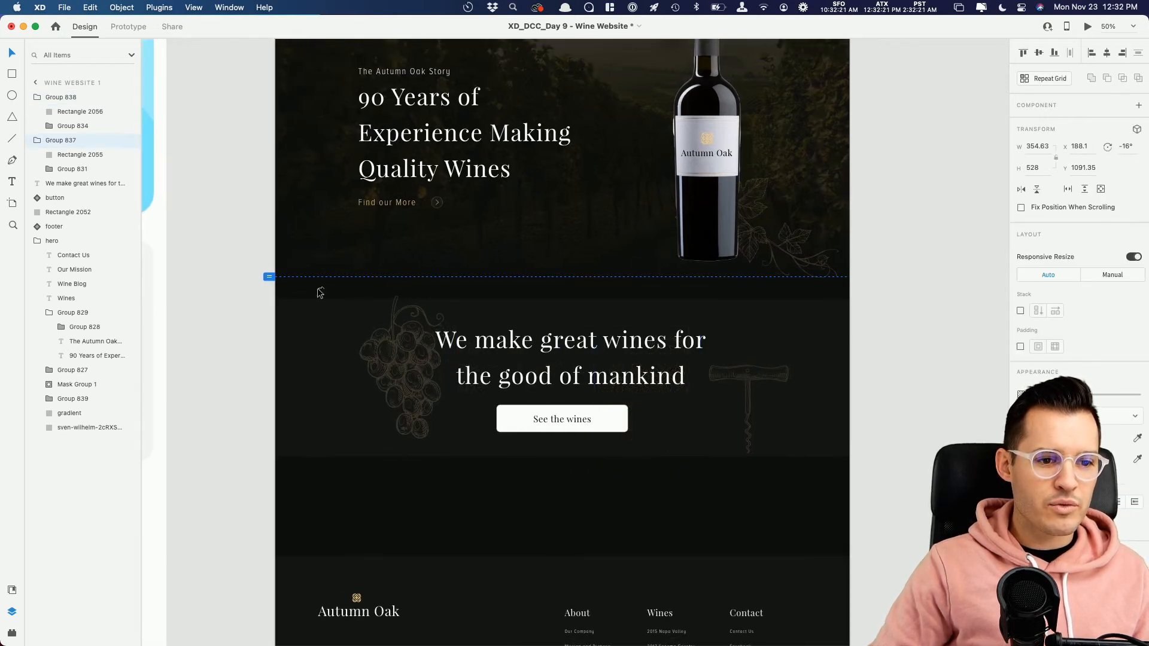
click(769, 371)
drag(785, 304, 853, 354)
click(876, 410)
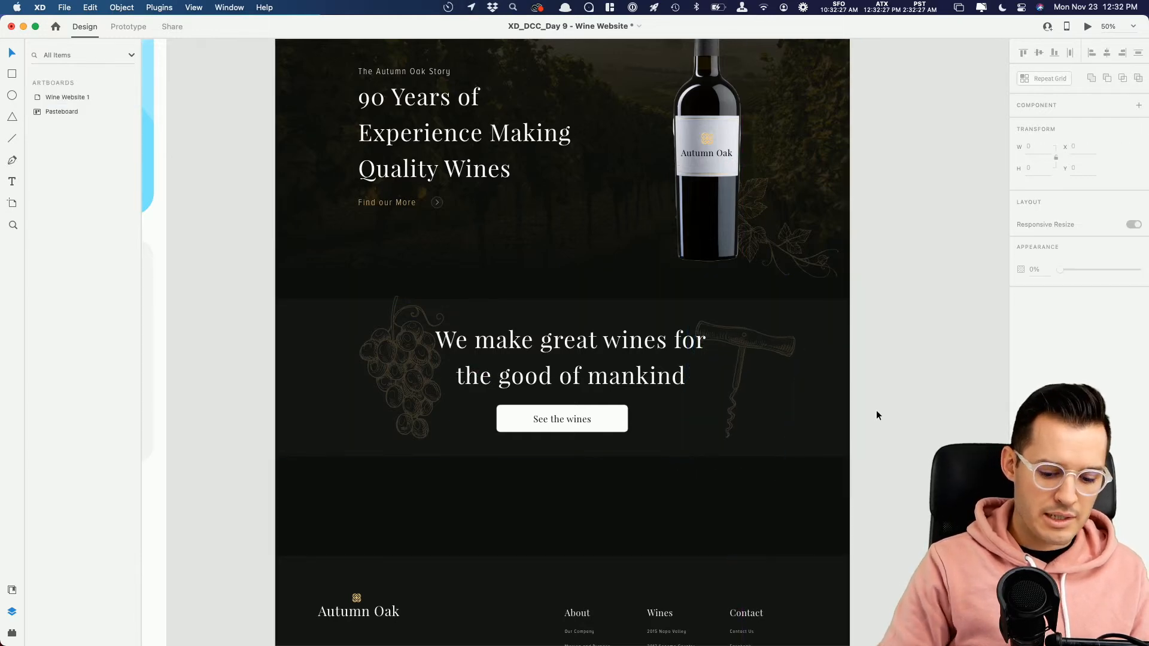
Step: Group the call-to-action background, heading, button, grapes and corkscrew together
key(super+minus)
drag(796, 420, 423, 338)
key(super+g)
click(778, 385)
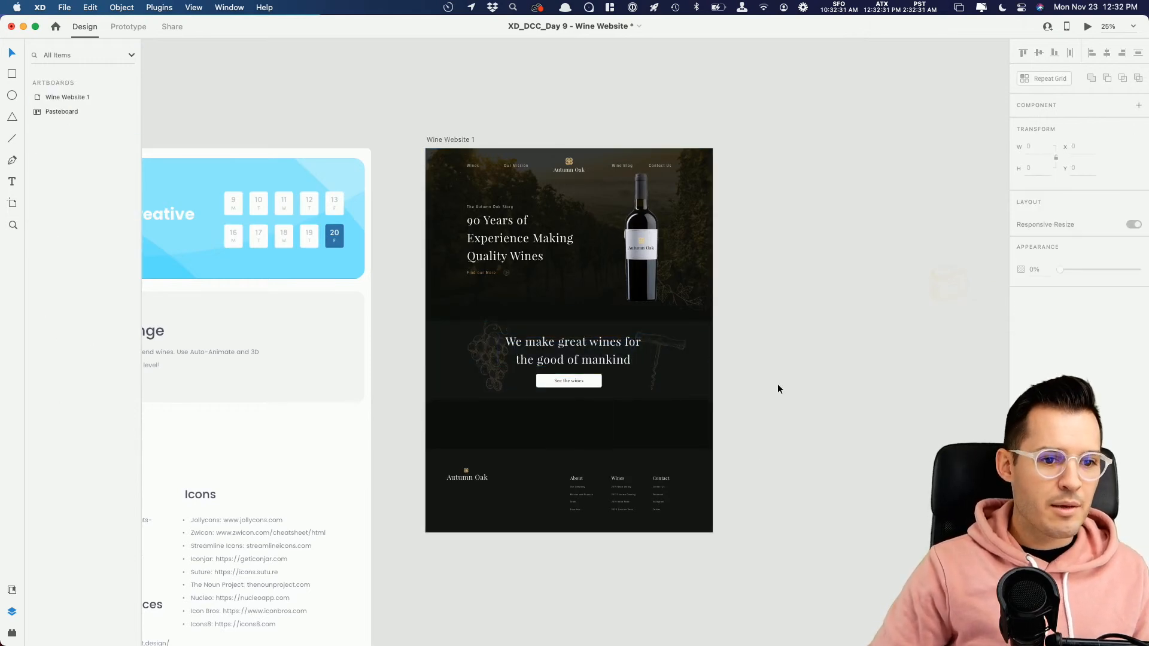
Step: Extend the Wine Website 1 artboard downward and move the footer to its new bottom edge
scroll(777, 389, down, 5)
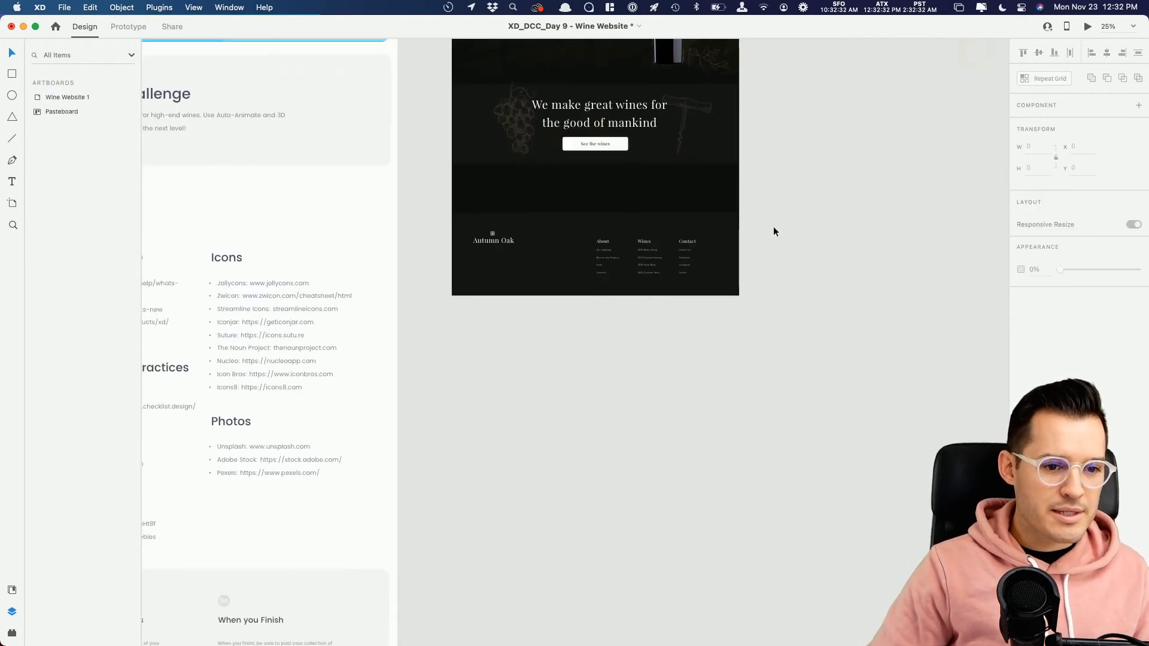
click(70, 101)
drag(594, 298, 597, 410)
click(788, 372)
drag(684, 274, 688, 384)
Step: Move the cheese illustration into the empty area above the footer and enlarge it to about 738 × 715
click(813, 263)
drag(828, 232, 540, 429)
drag(899, 407, 587, 98)
drag(392, 442, 462, 484)
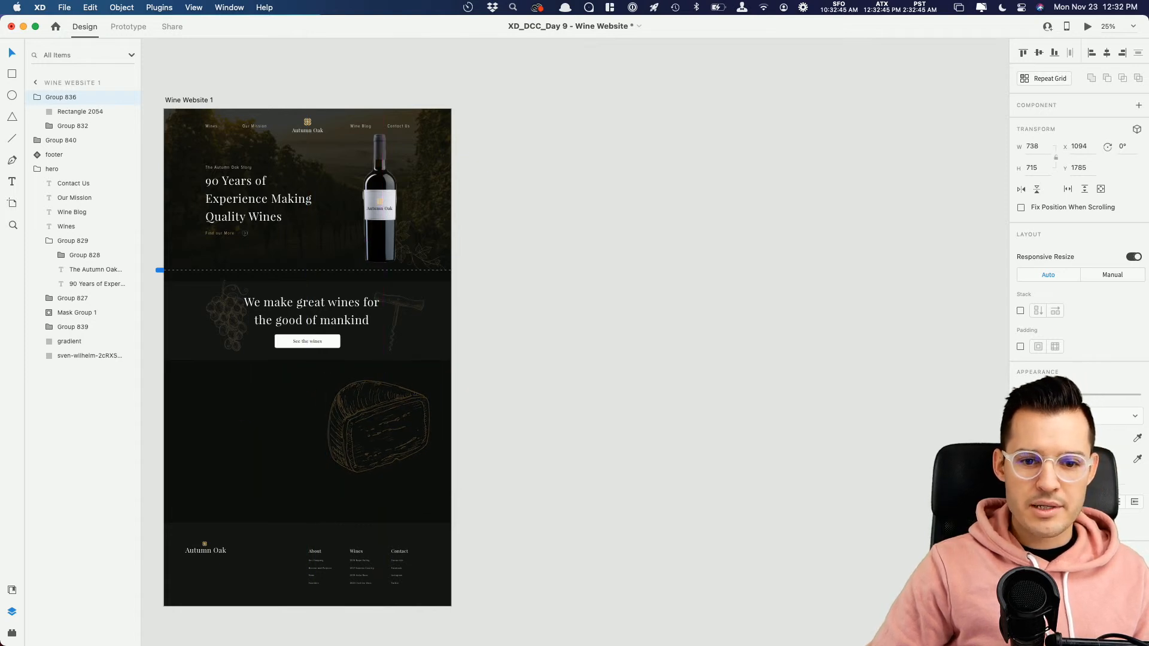
click(776, 448)
Step: Shift the cheese illustration partly past the artboard's right edge and save the document
drag(518, 454, 666, 343)
drag(553, 315, 582, 333)
key(super+equal)
drag(813, 324, 897, 526)
drag(804, 293, 887, 306)
click(870, 328)
key(super+s)
drag(851, 443, 879, 216)
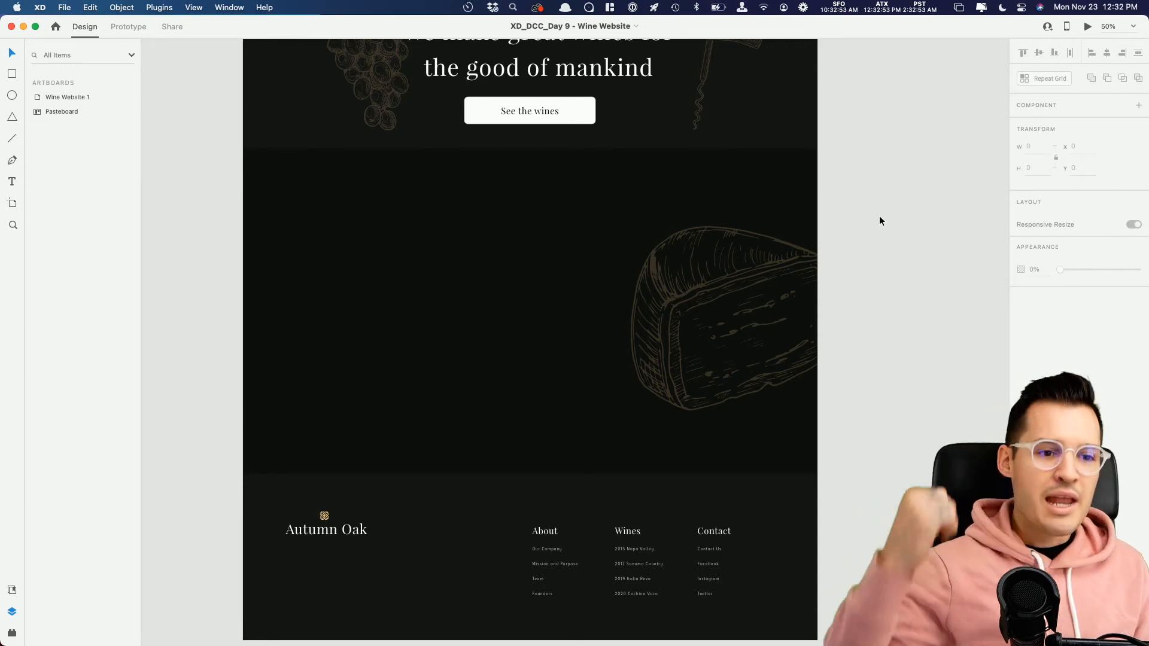
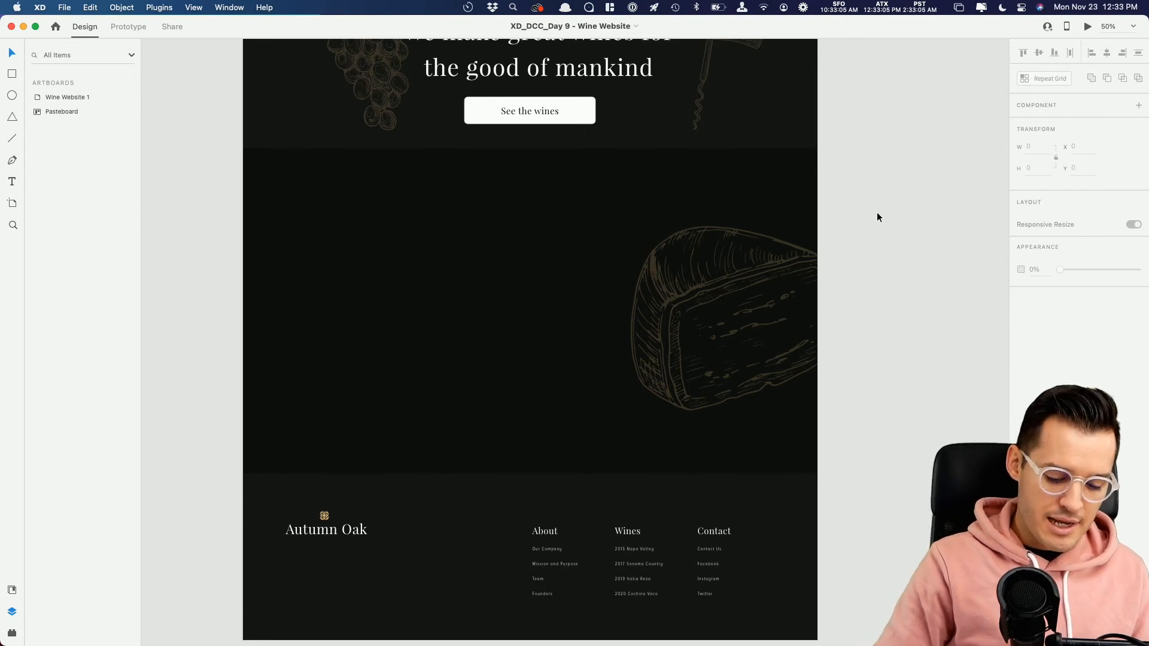
Step: Show the layout grid columns over the wine website artboard
key(super+shift+apostrophe)
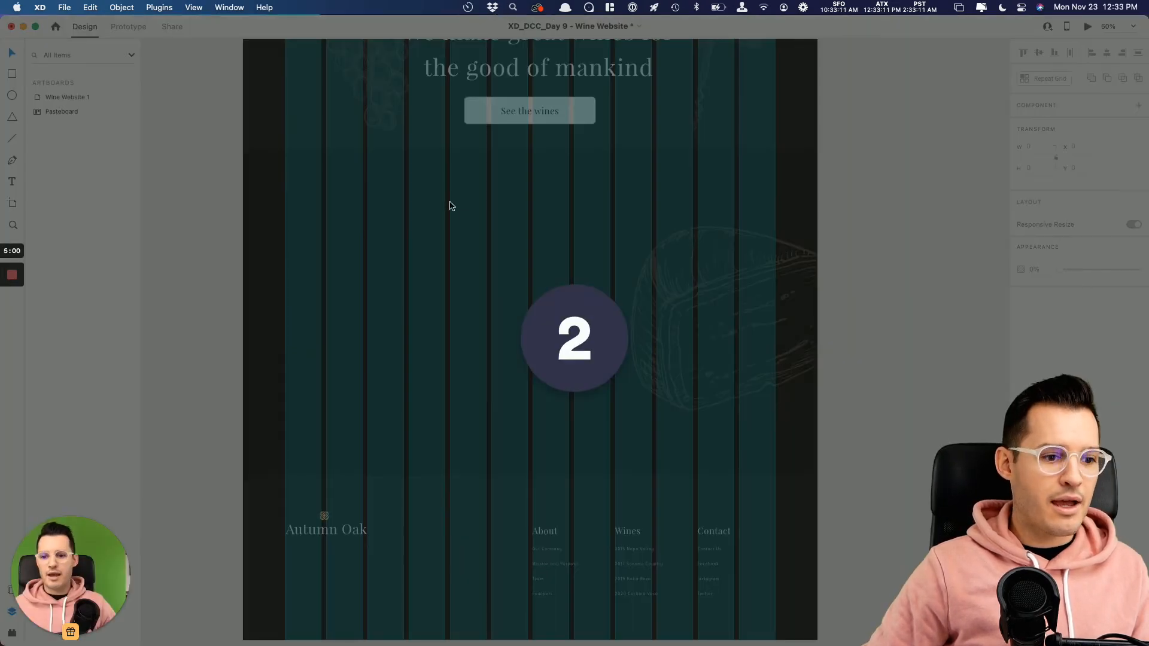
click(803, 7)
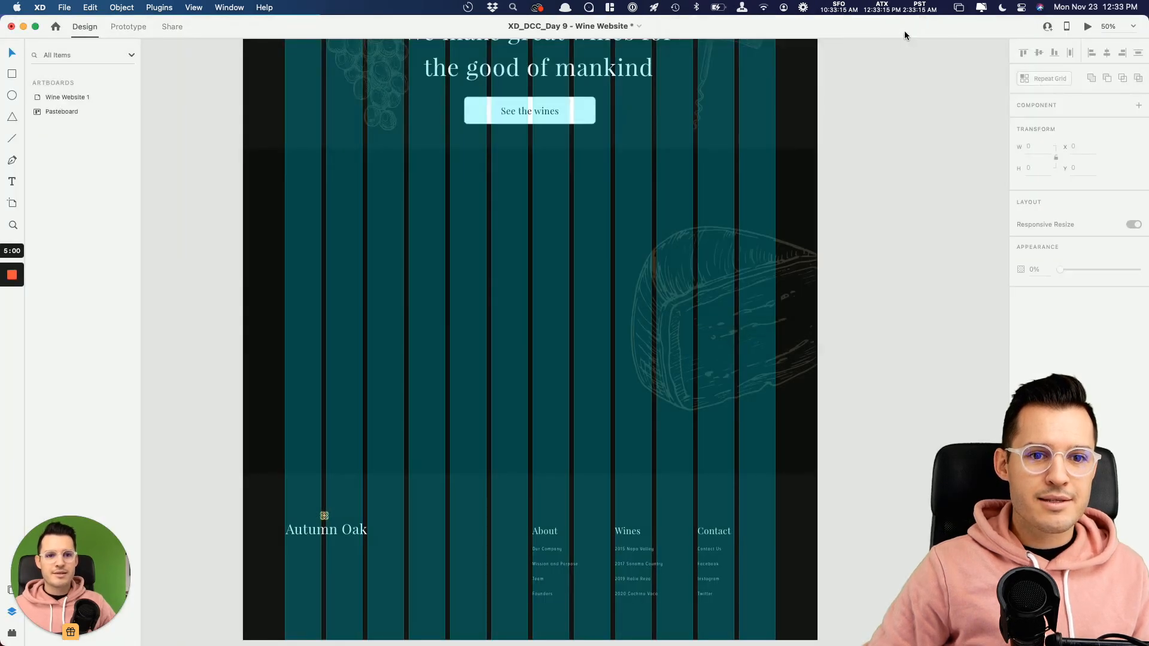
click(806, 9)
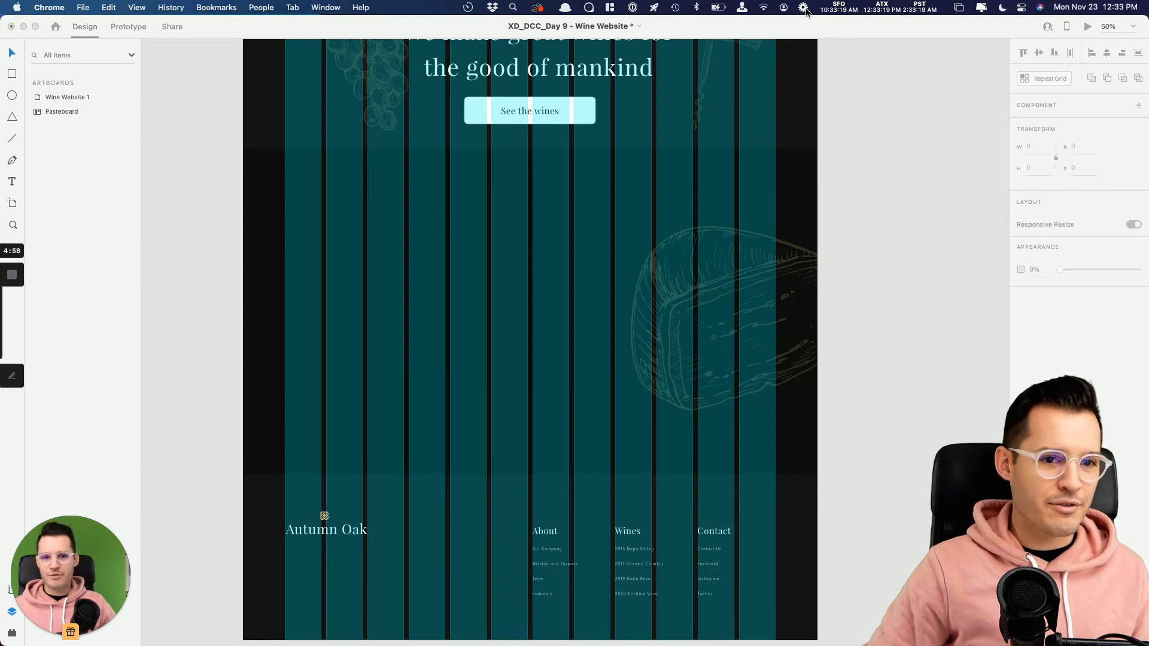
click(619, 30)
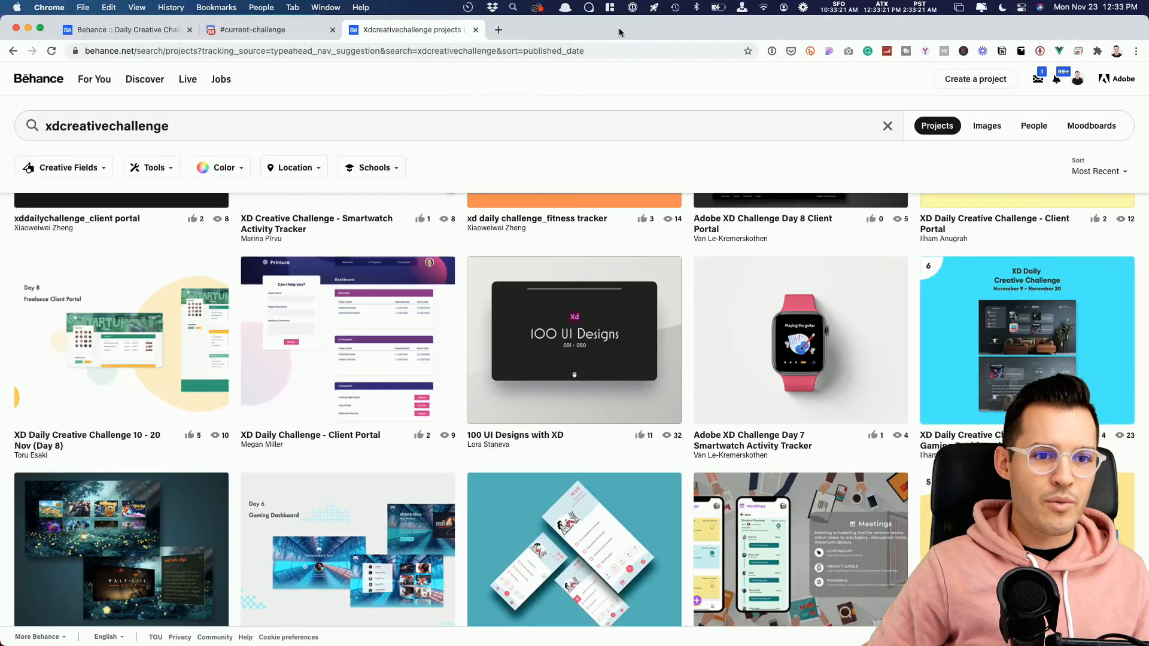
key(super+Tab)
Step: Draw a white card about 398 × 783 with corner radius 6 above the footer and duplicate it into a row of three
drag(862, 210, 900, 205)
key(super+s)
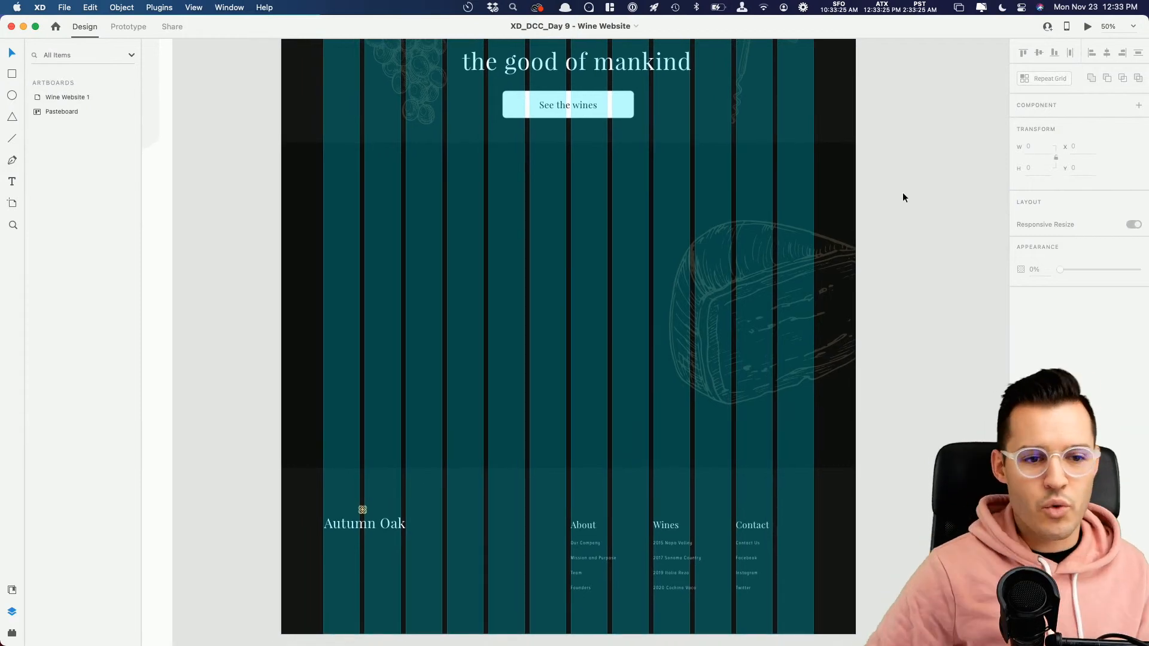
drag(365, 180, 480, 413)
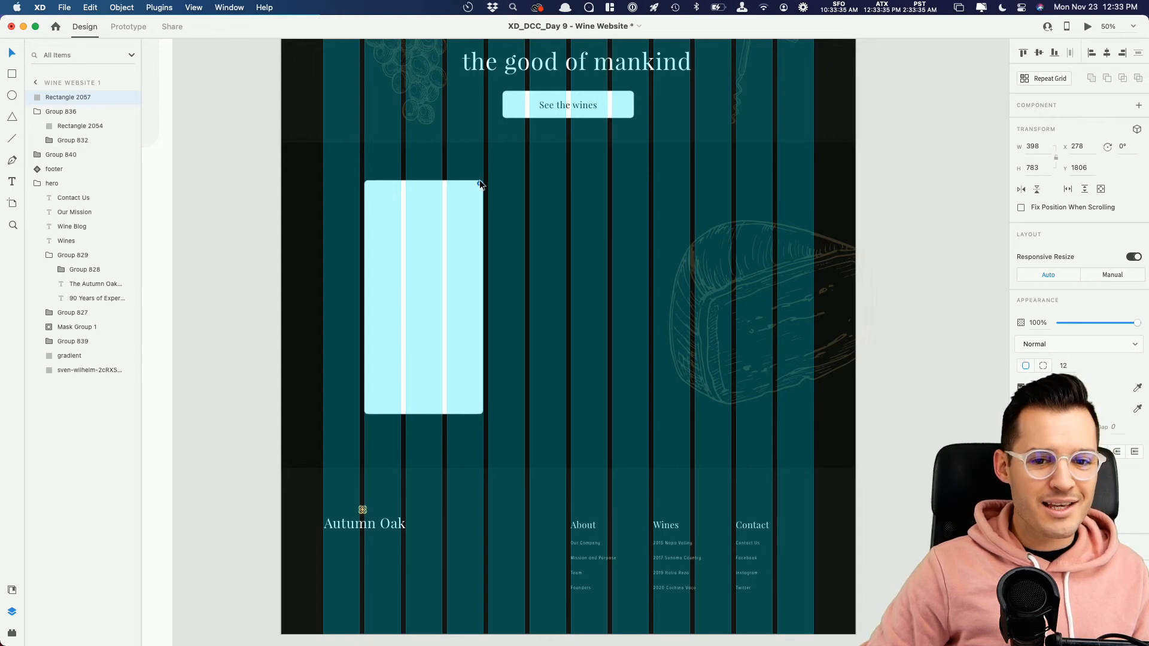
click(480, 180)
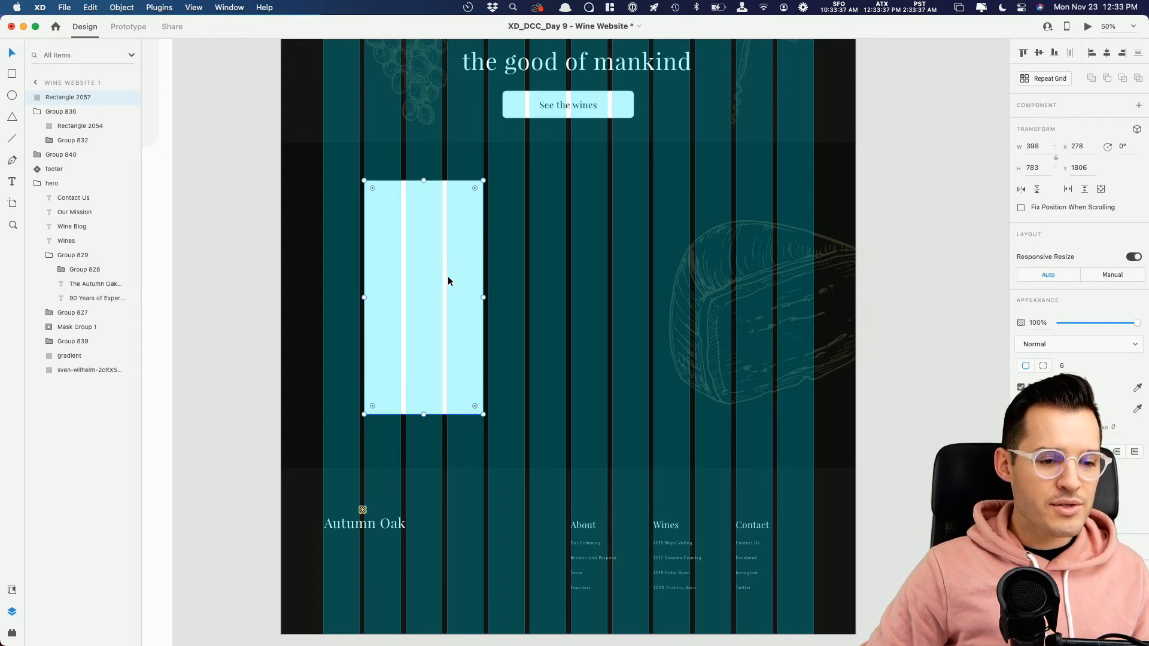
drag(449, 301, 703, 302)
Step: Copy the wine bottle from the hero and paste it over the first card
scroll(701, 304, up, 10)
scroll(701, 304, right, 3)
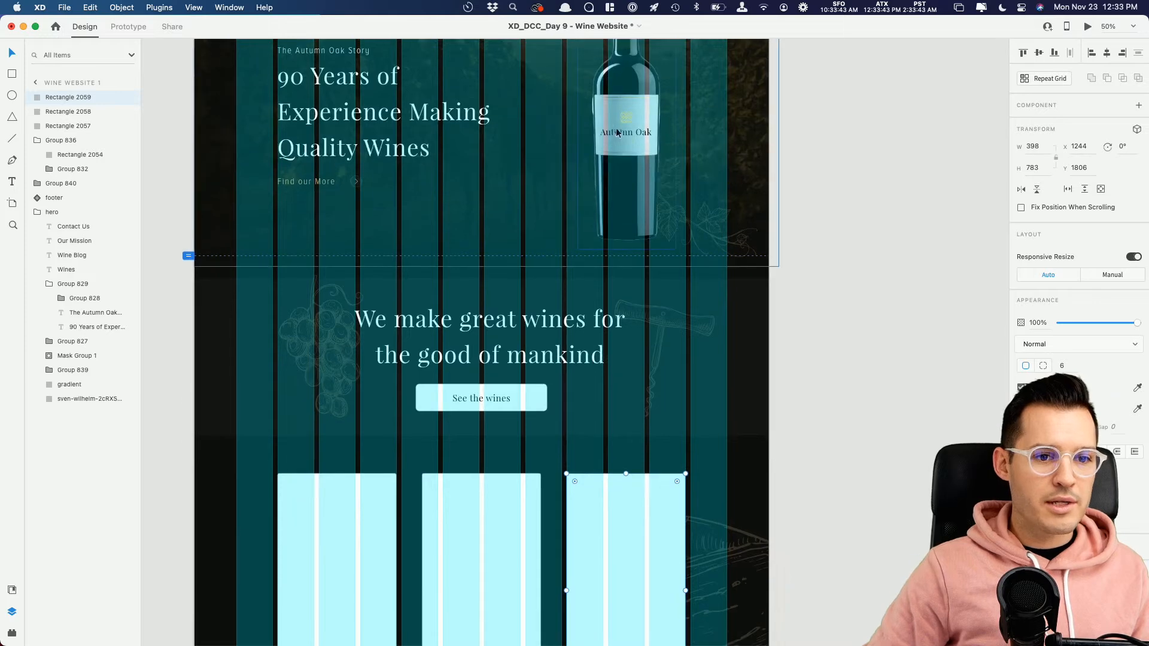
click(608, 116)
scroll(558, 315, down, 10)
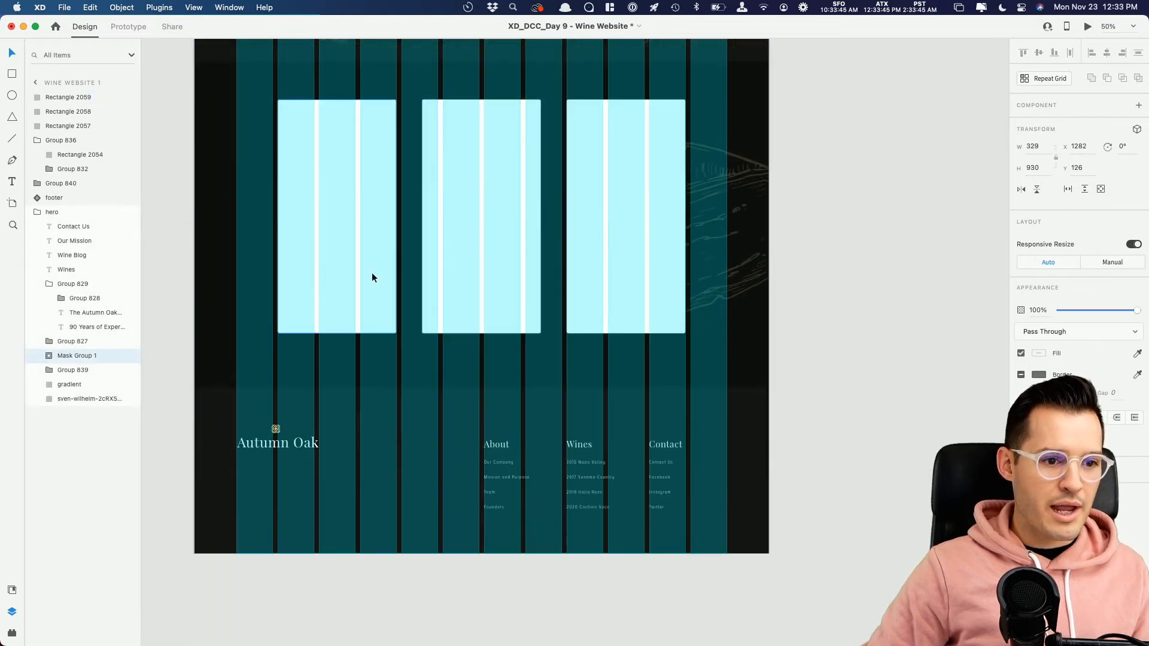
click(371, 271)
key(super+plus)
drag(453, 253, 818, 552)
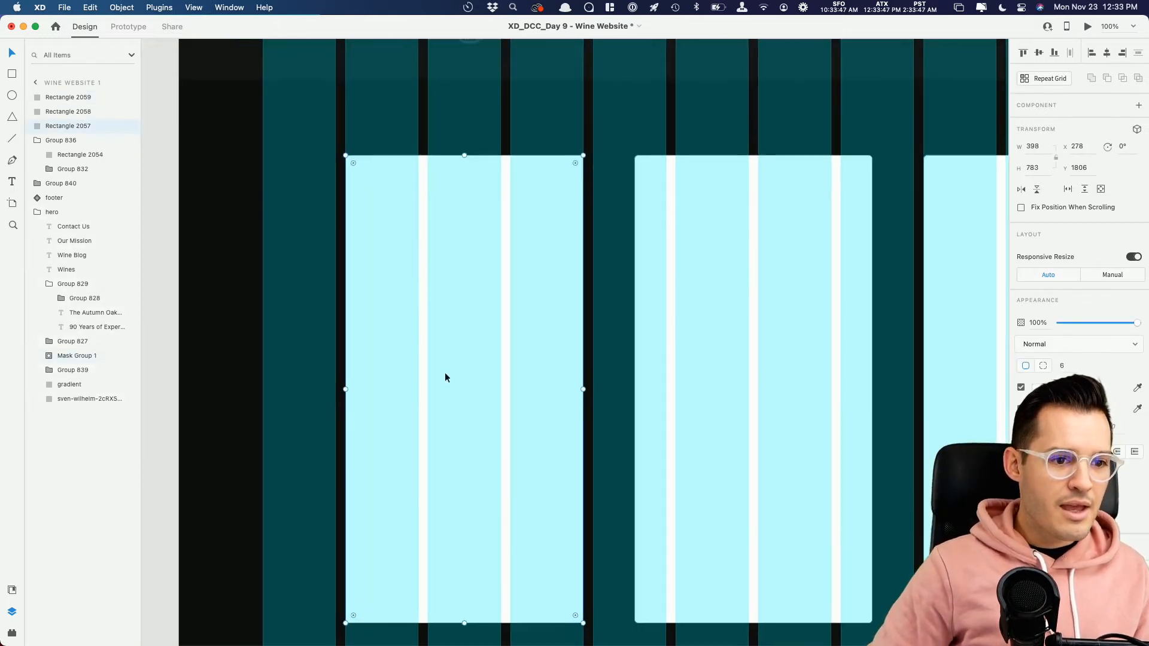
key(super+v)
drag(531, 378, 405, 395)
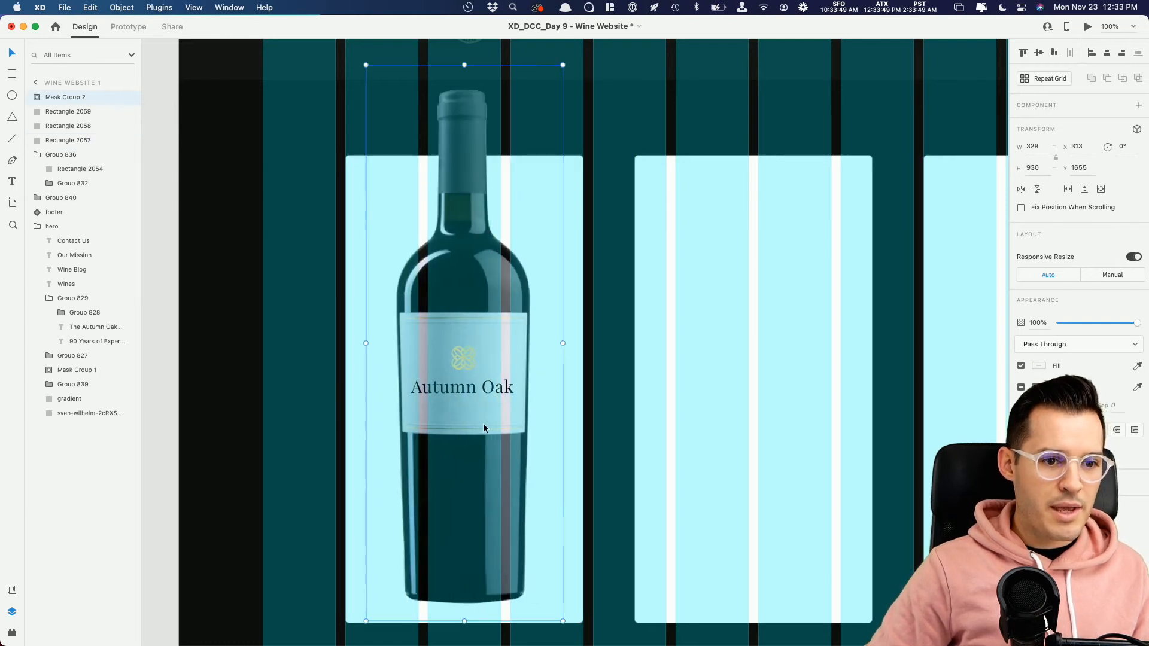
Step: Scale the bottle on the first card to about 267 × 752 and raise it so its neck extends above the card
drag(562, 621, 544, 596)
drag(494, 498, 493, 415)
key(super+minus)
drag(556, 399, 597, 504)
Step: Copy the "We make great wines" heading, paste it over the first card and change its fill to near-black
scroll(593, 492, up, 5)
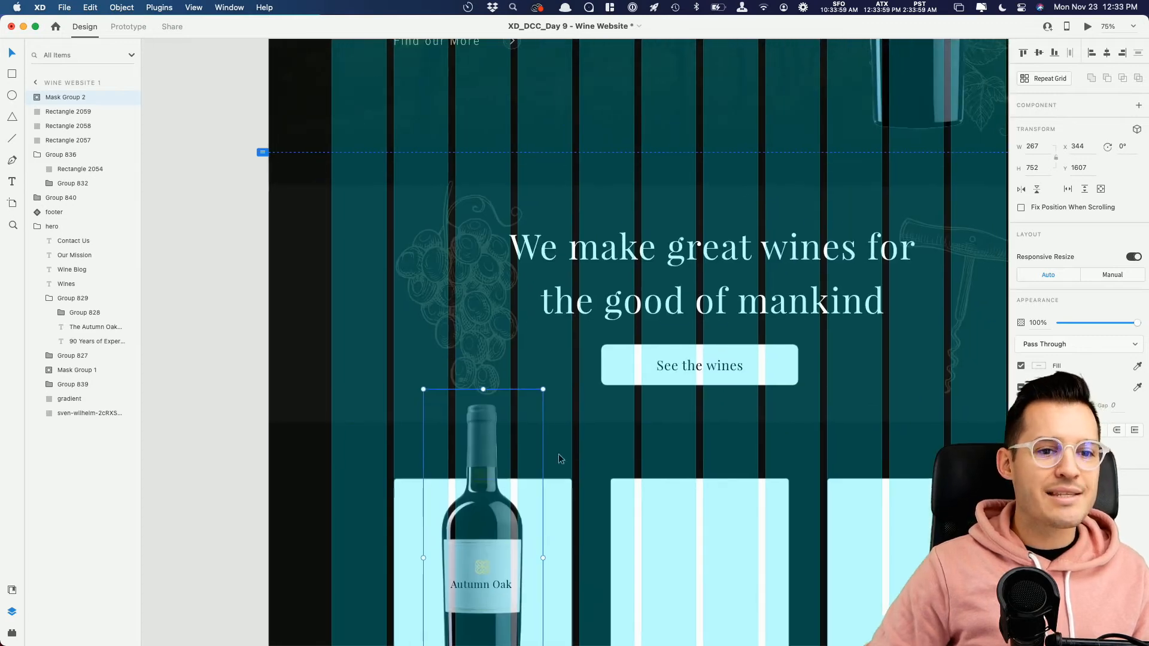
double_click(630, 253)
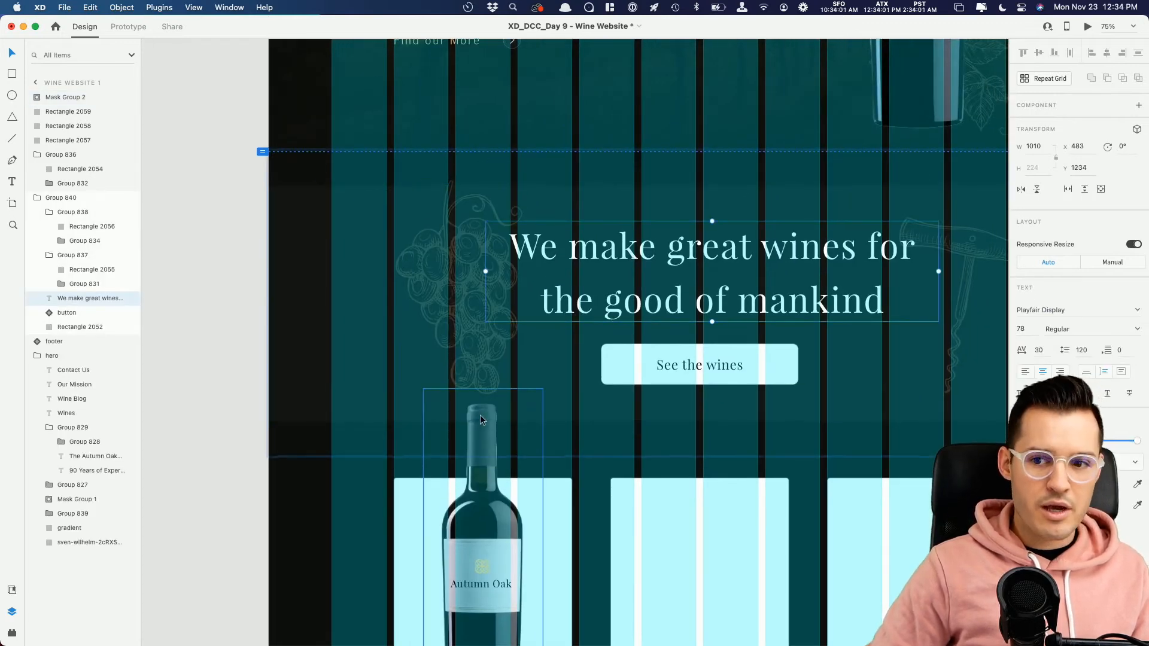
scroll(478, 414, down, 10)
drag(380, 321, 614, 528)
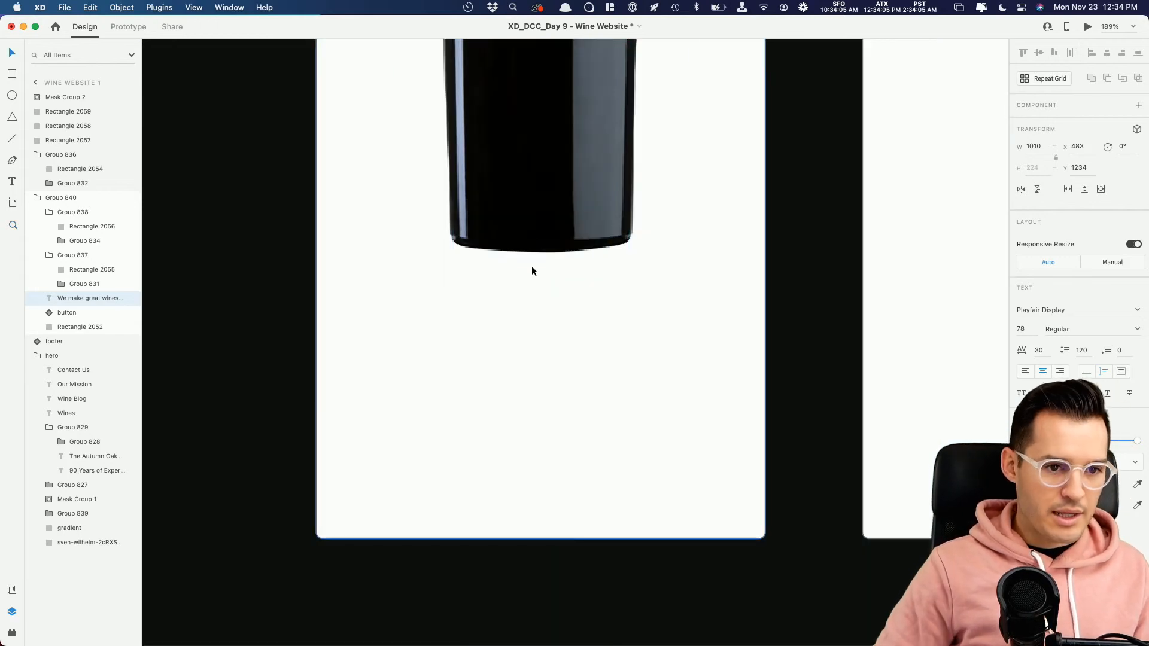
key(super+v)
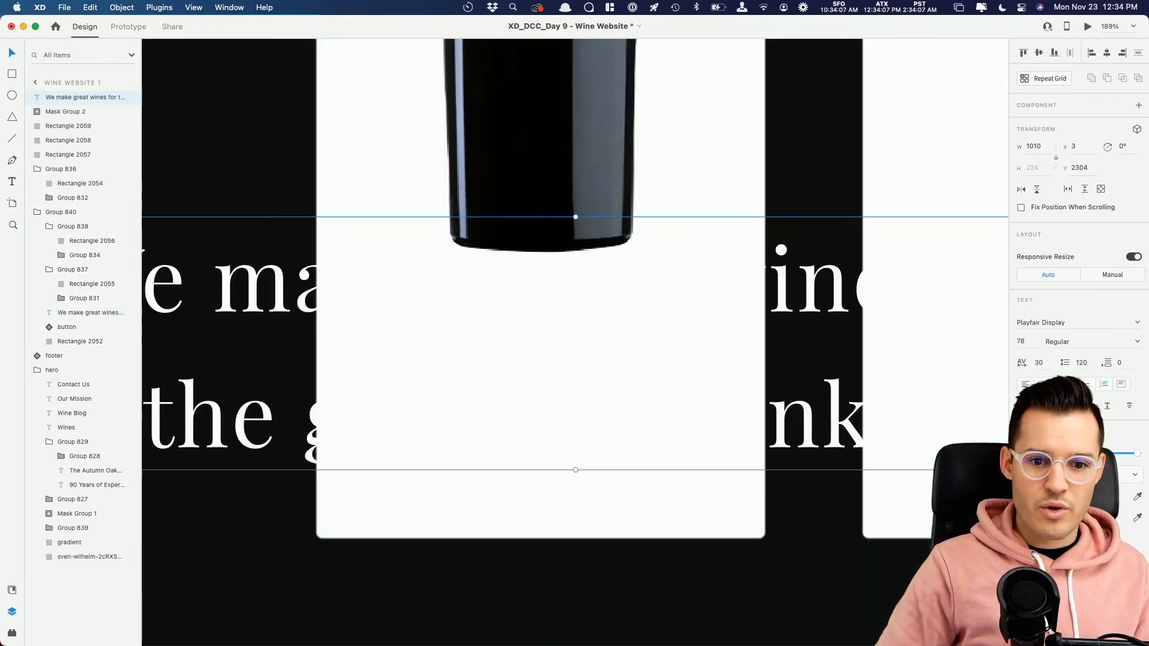
drag(914, 483, 872, 511)
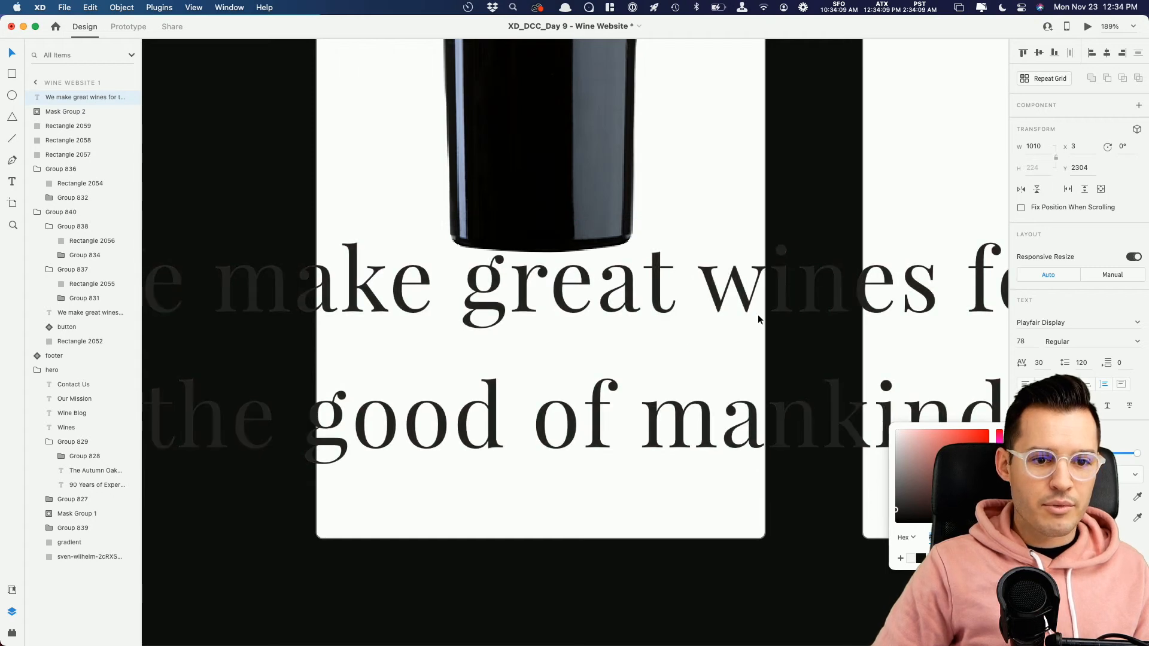
key(Escape)
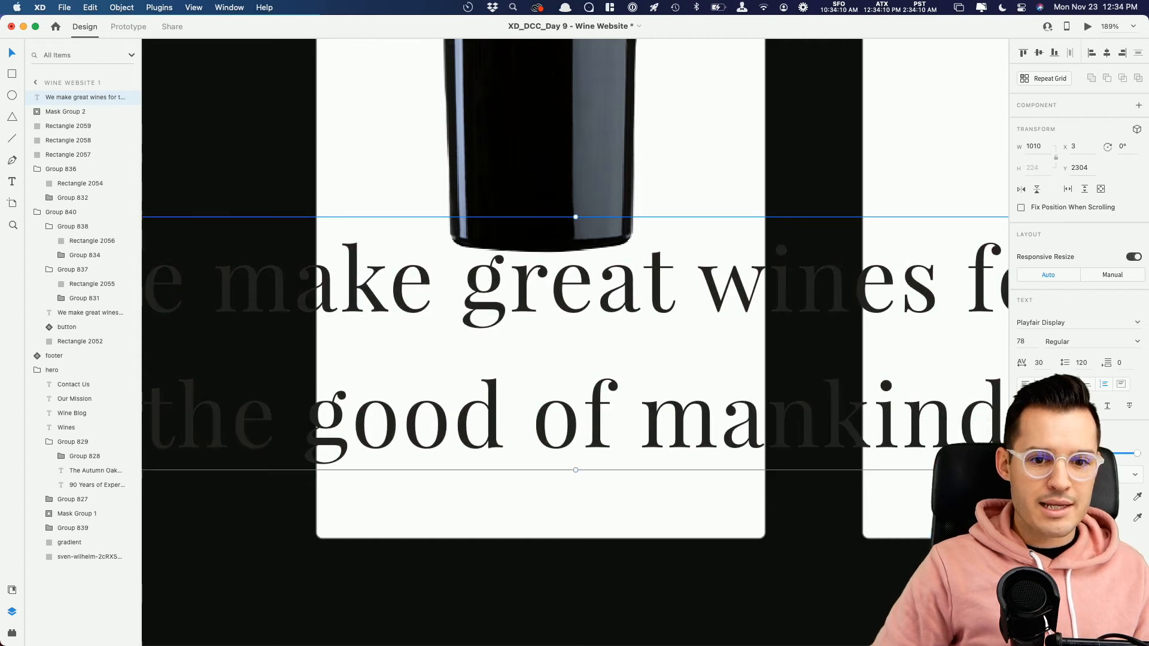
Step: Shrink the pasted heading to fit the first card and replace its text with "2015 Napa Valley"
click(1087, 386)
drag(575, 471, 565, 340)
double_click(565, 340)
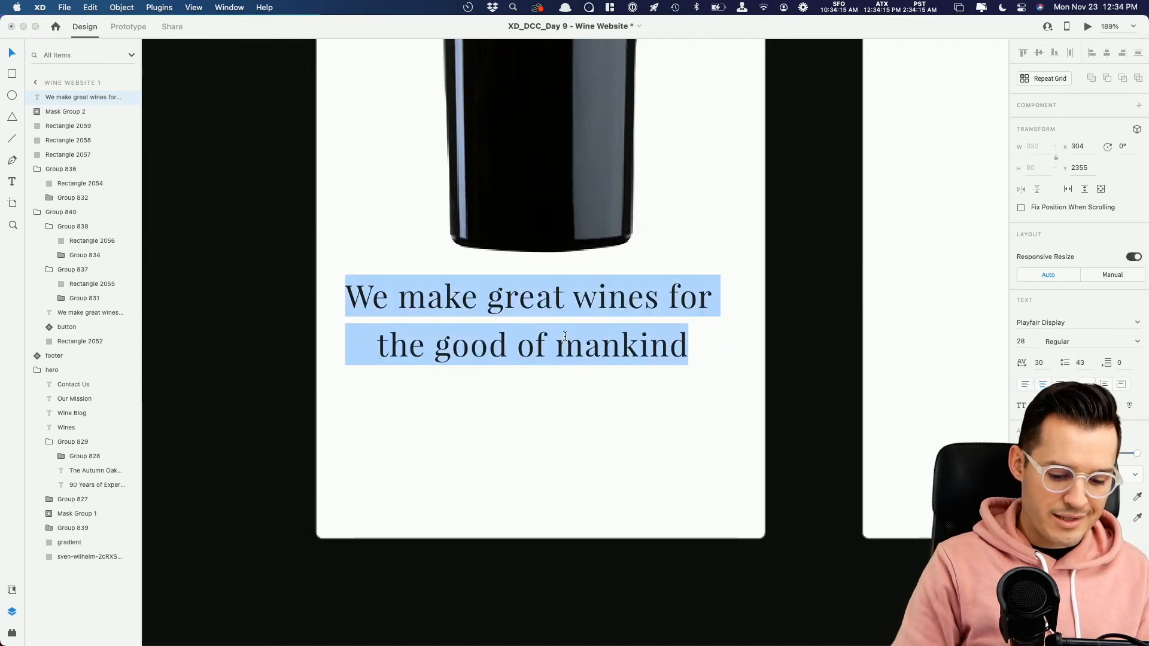
text(2015 Napa Valley)
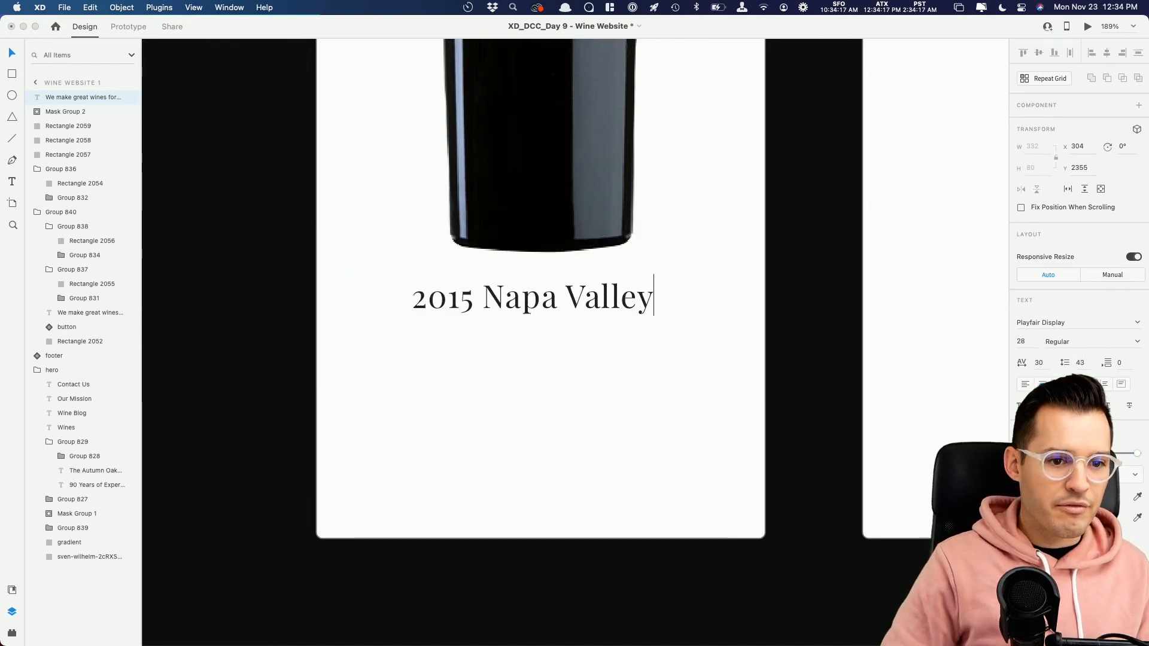
key(Escape)
Step: Duplicate the wine title below itself as a left-aligned, fixed-size text box of about 340 × 157
drag(531, 317, 494, 376)
click(1119, 386)
drag(654, 385, 734, 510)
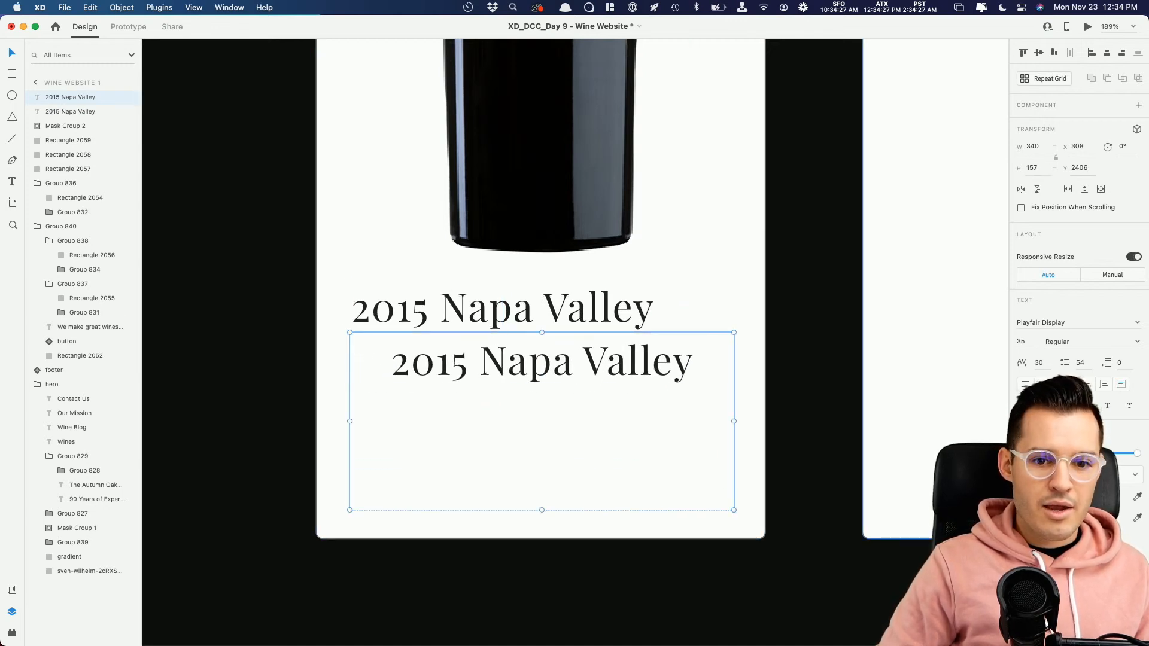
click(1025, 385)
shift+click(595, 318)
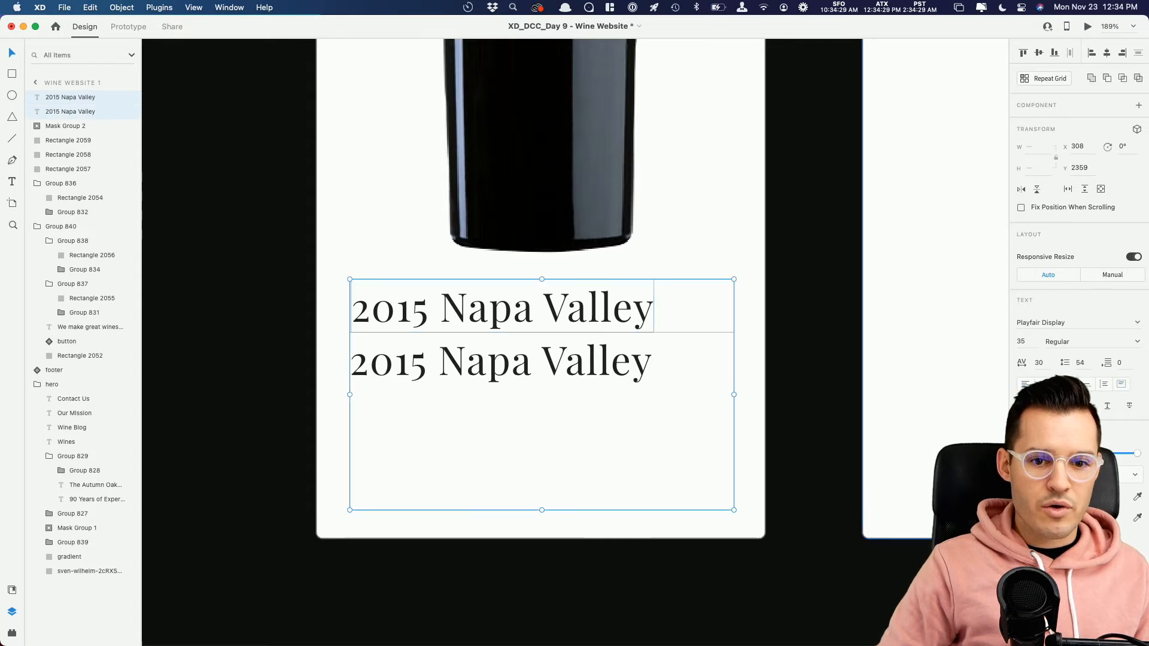
click(598, 417)
Step: Give the lower text box the Proxima Nova Light character style with a near-black fill and size 20, slightly below the title
key(super+minus)
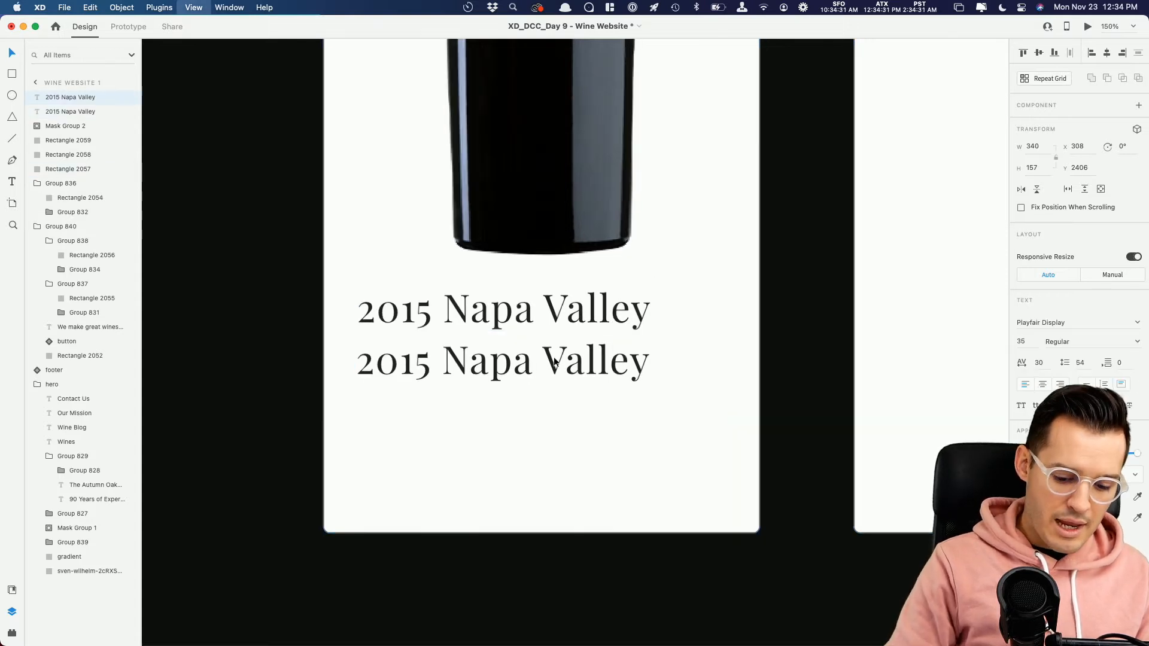
key(super+minus)
key(super+shift+y)
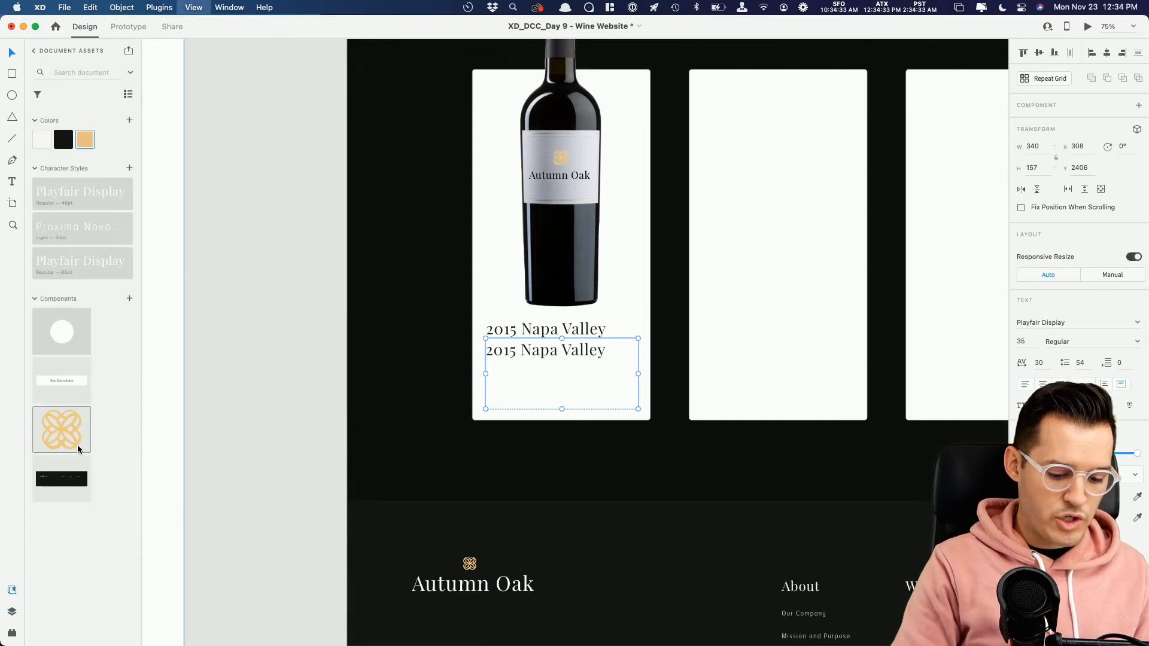
click(88, 229)
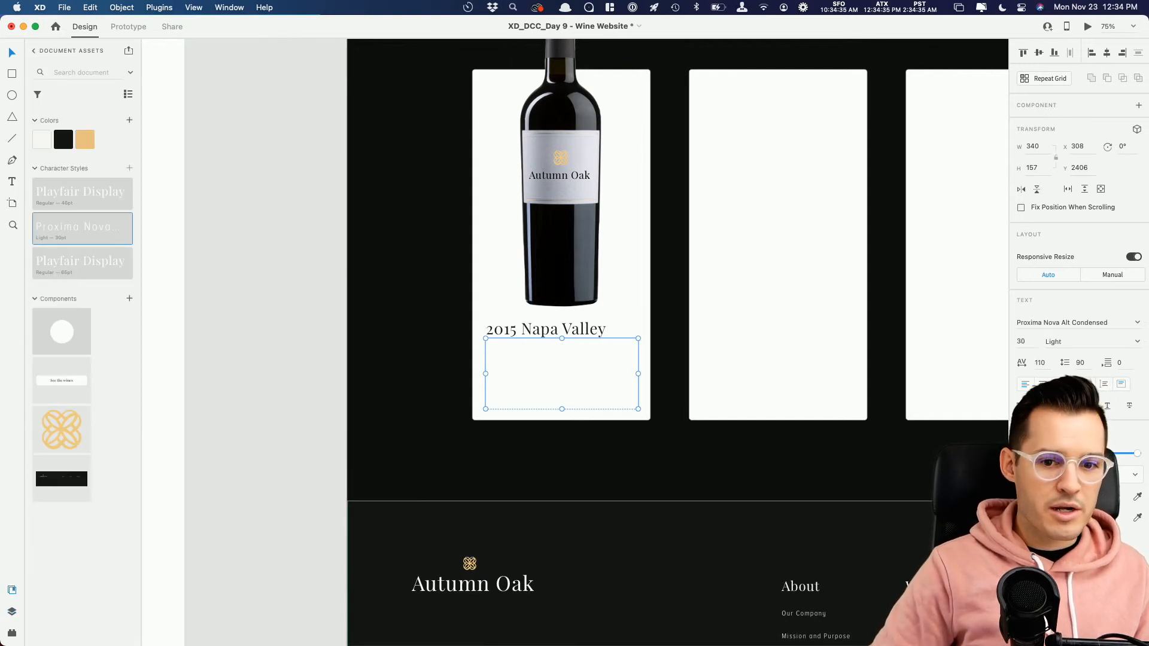
click(1037, 496)
drag(951, 499, 864, 509)
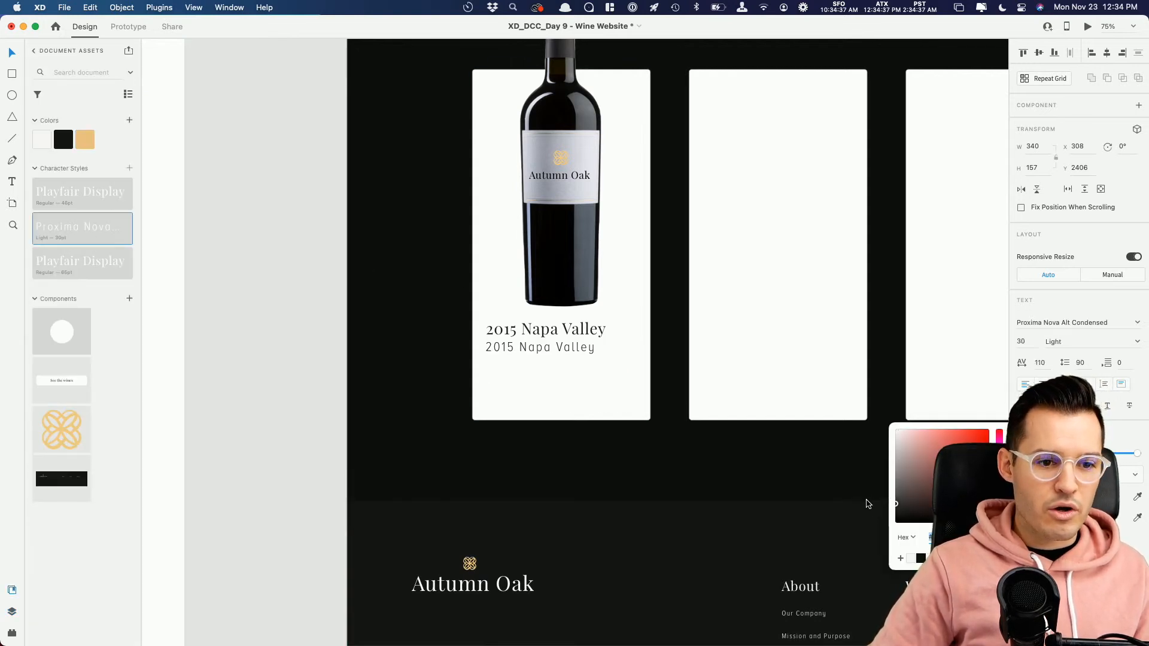
click(1021, 341)
text(20)
key(Return)
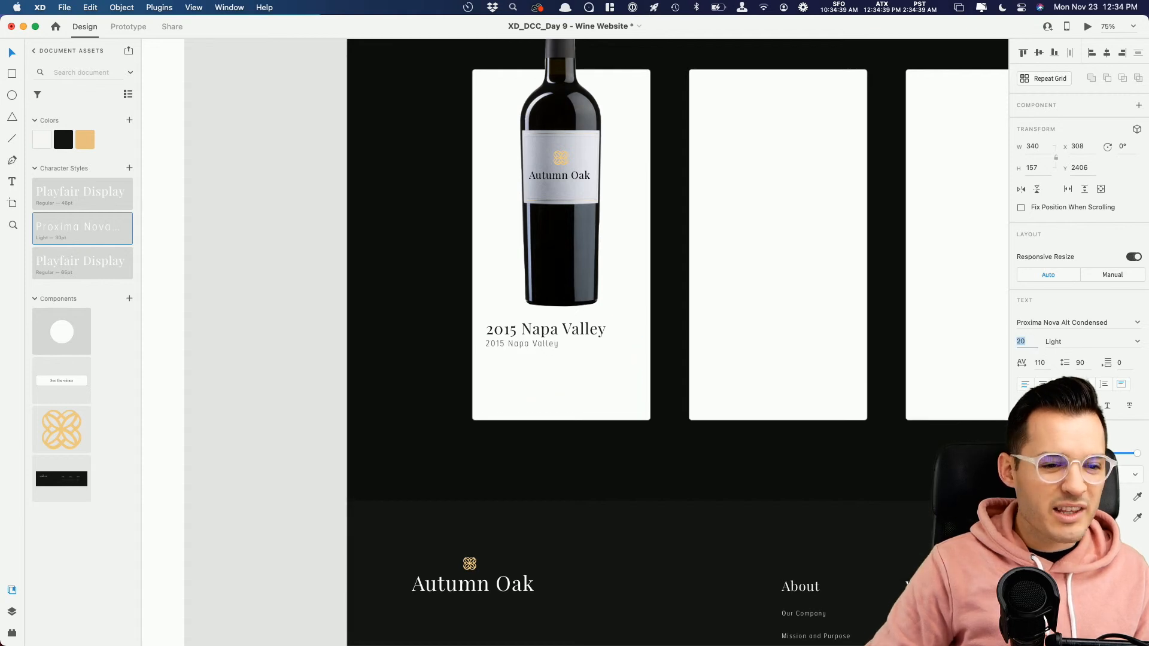
drag(525, 340, 523, 351)
Step: Fill the lower text box with a placeholder paragraph from the Content Generator plugin
click(12, 633)
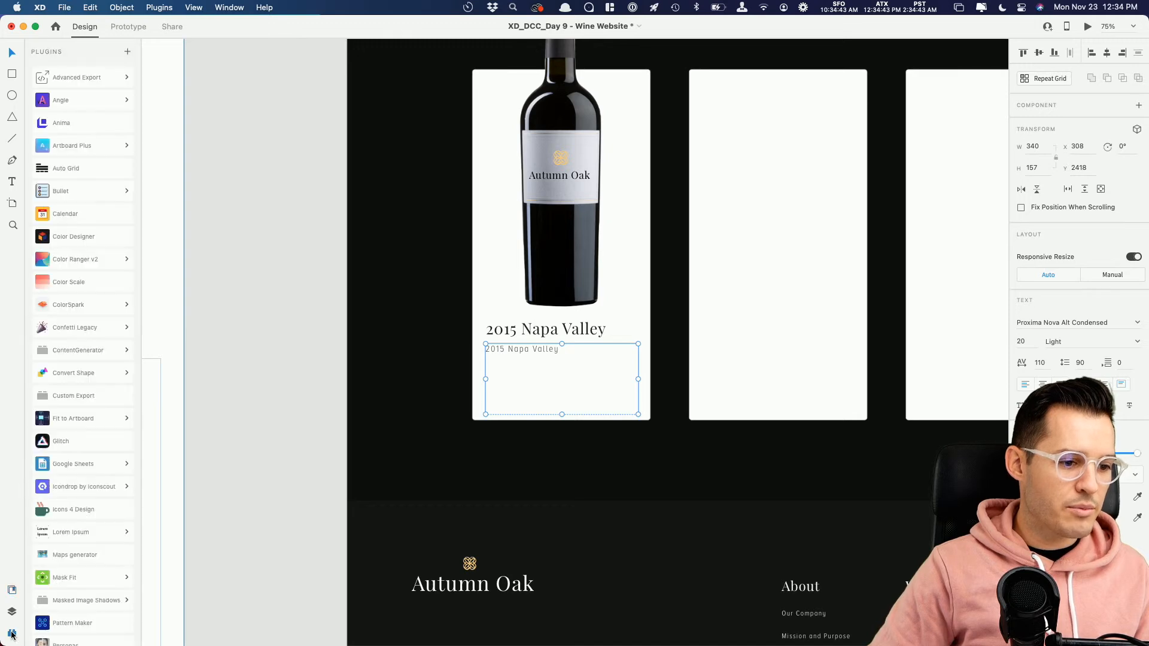
click(81, 350)
click(82, 367)
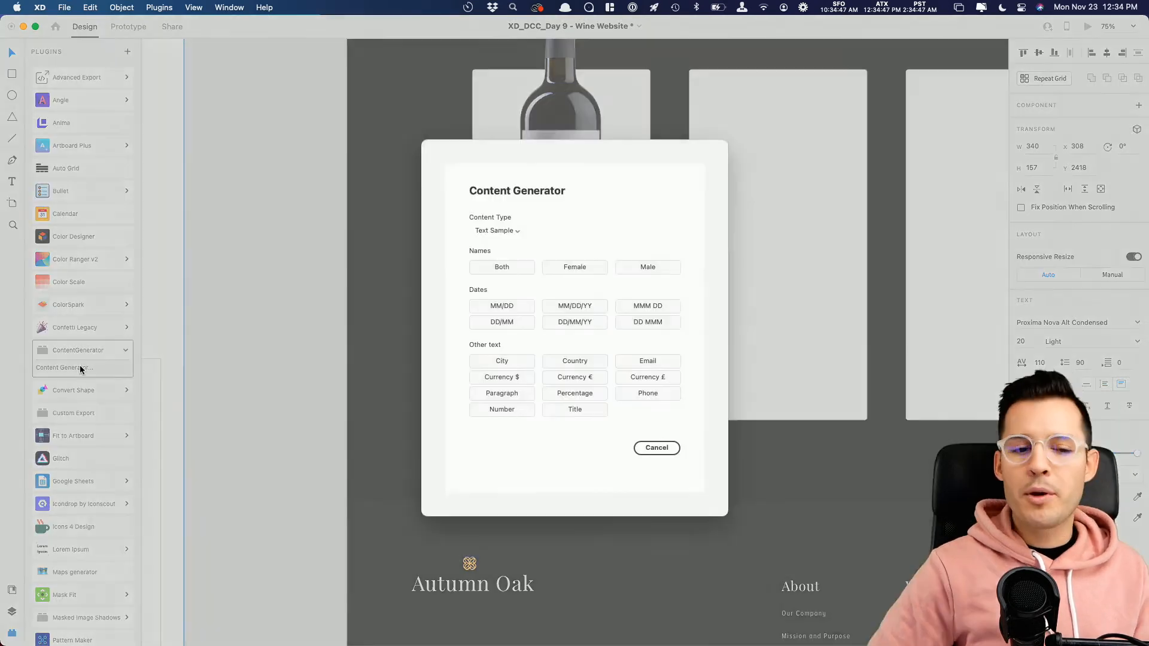
click(512, 395)
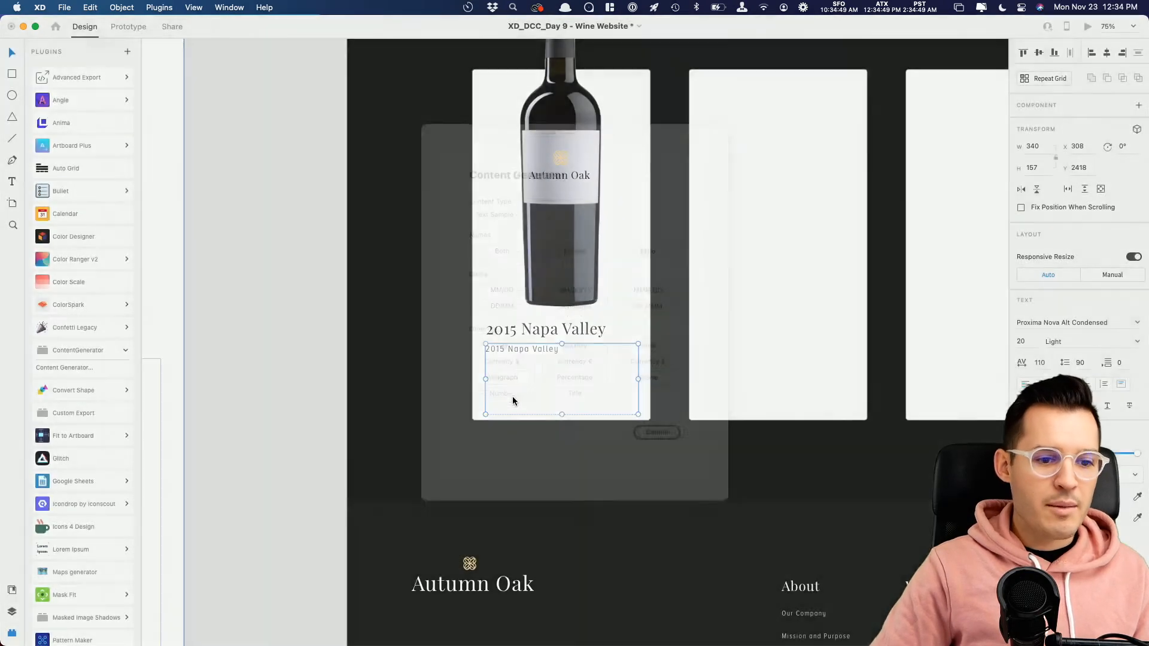
Step: Set the placeholder paragraph's line spacing to 40
double_click(558, 383)
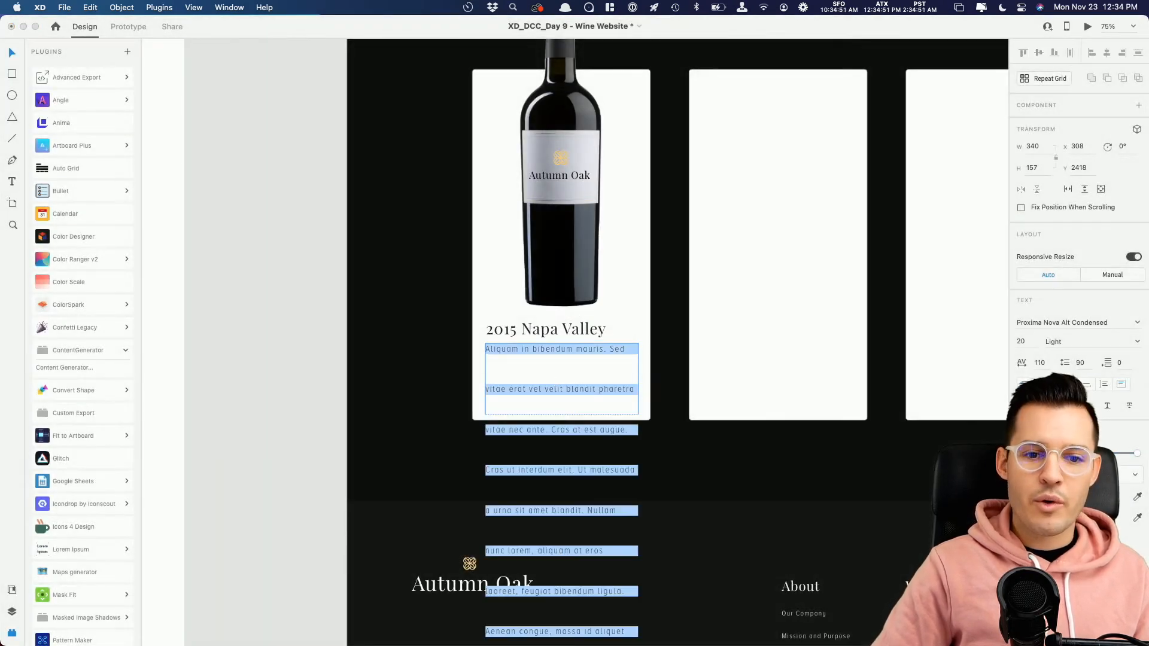
click(1085, 364)
text(40)
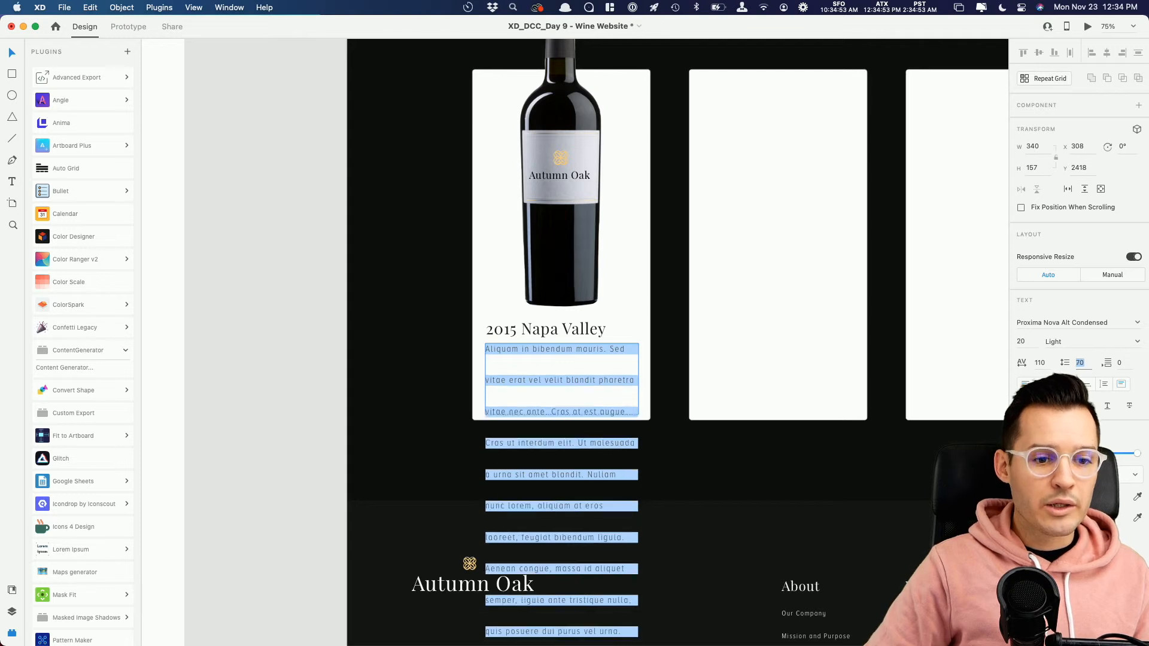
key(Return)
Step: Trim the placeholder paragraph to four lines ending with "Cras ut interdum" so it fits inside the card
drag(558, 403, 698, 644)
key(BackSpace)
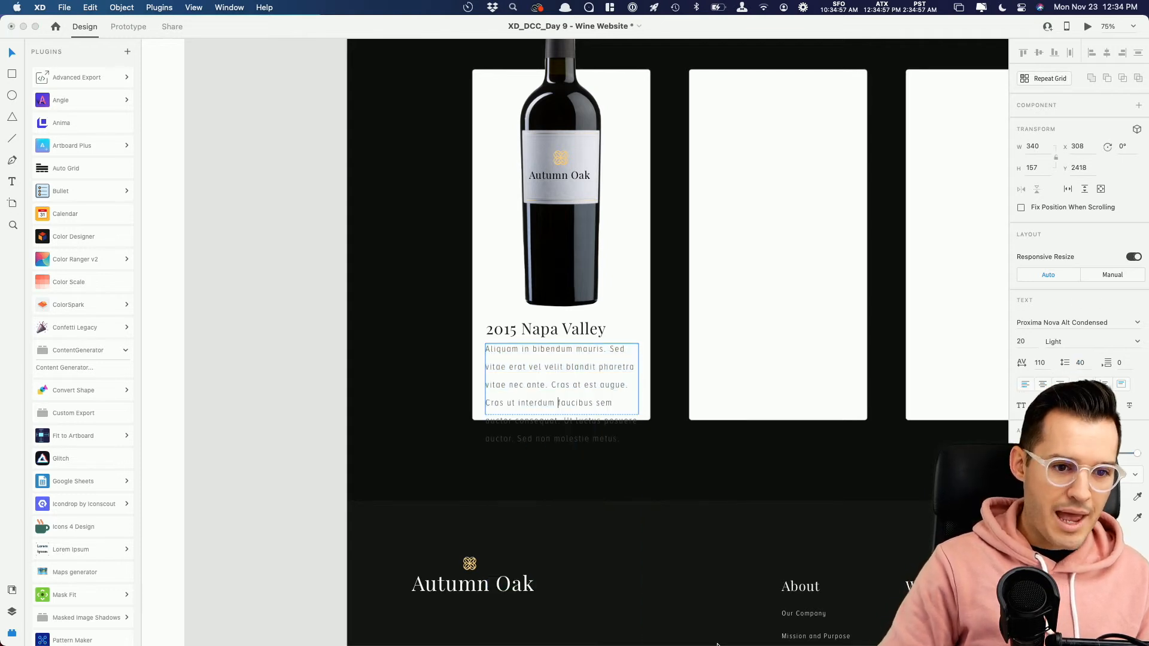
drag(558, 402, 717, 645)
key(BackSpace)
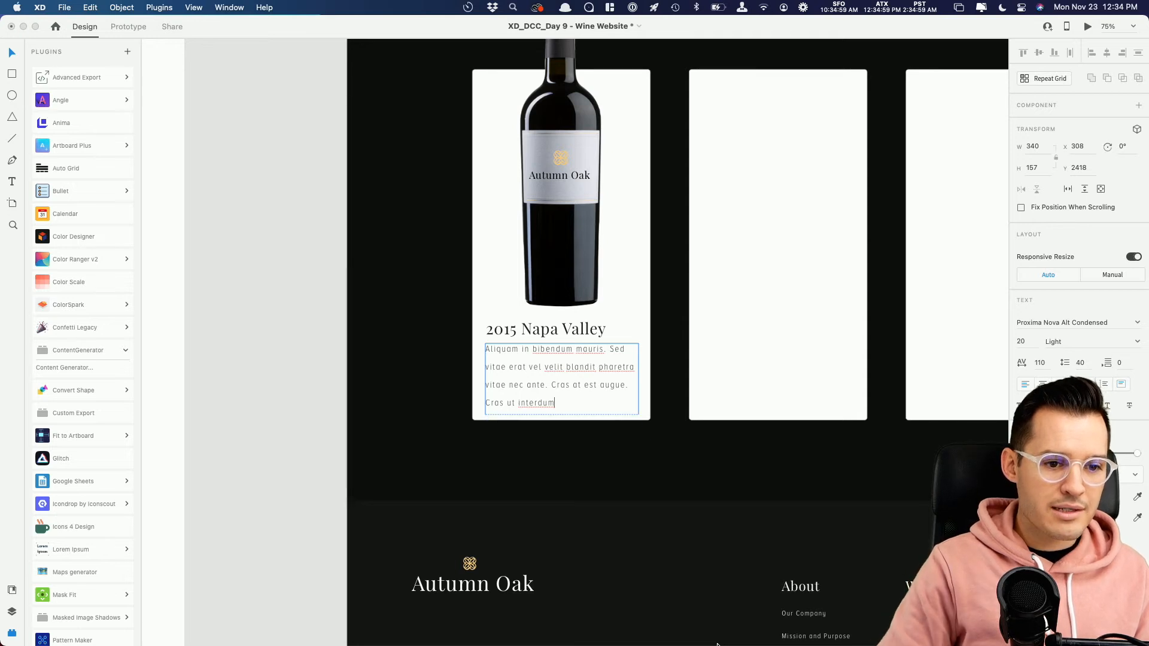
key(Escape)
Step: Move the wine title and description slightly up in the first card, and raise the bottle to about Y 1591
shift+click(572, 329)
drag(573, 329, 569, 326)
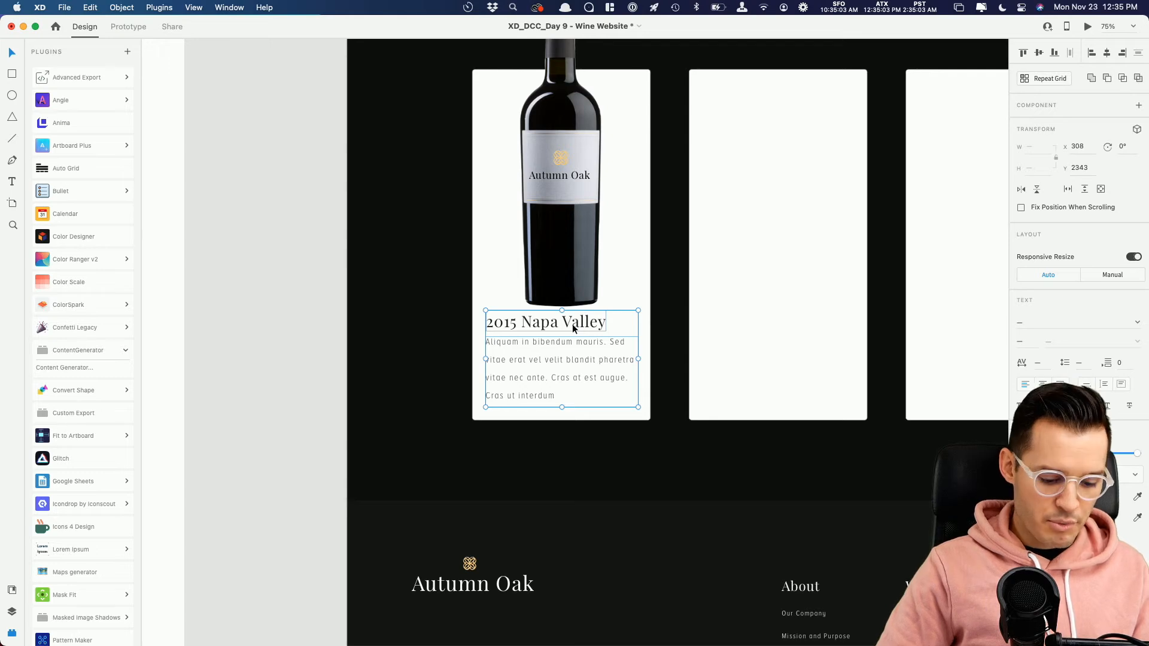
drag(562, 267, 561, 259)
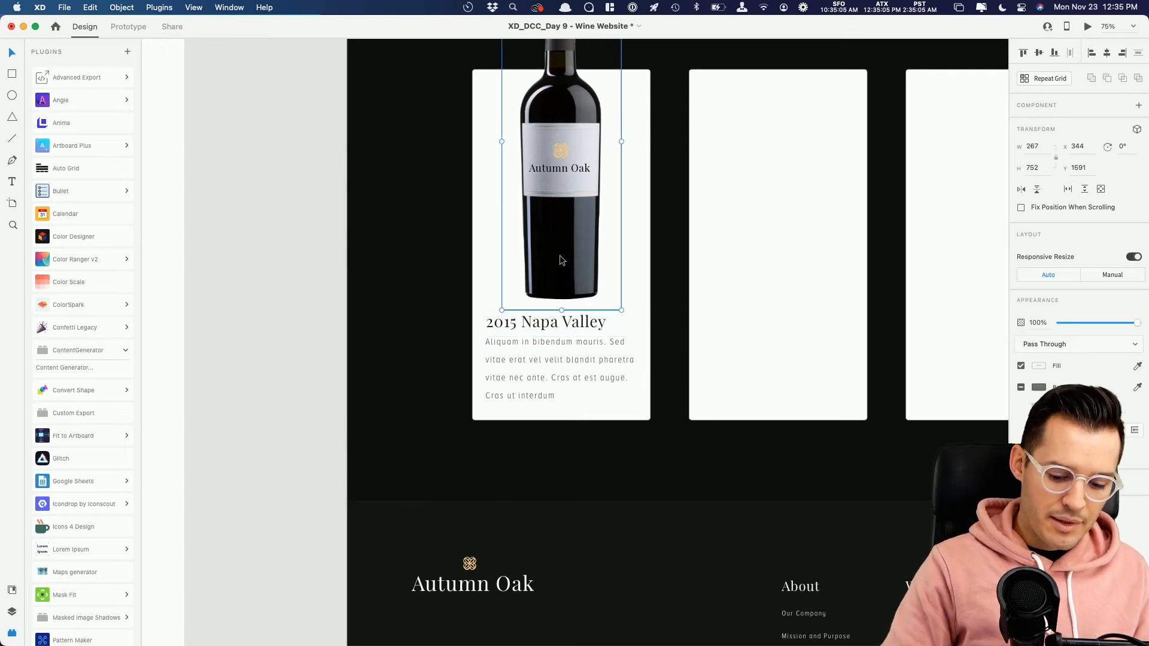
Step: Delete the two empty white cards beside the first wine card
key(super+minus)
key(super+minus)
scroll(556, 277, right, 2)
click(588, 272)
shift+click(697, 271)
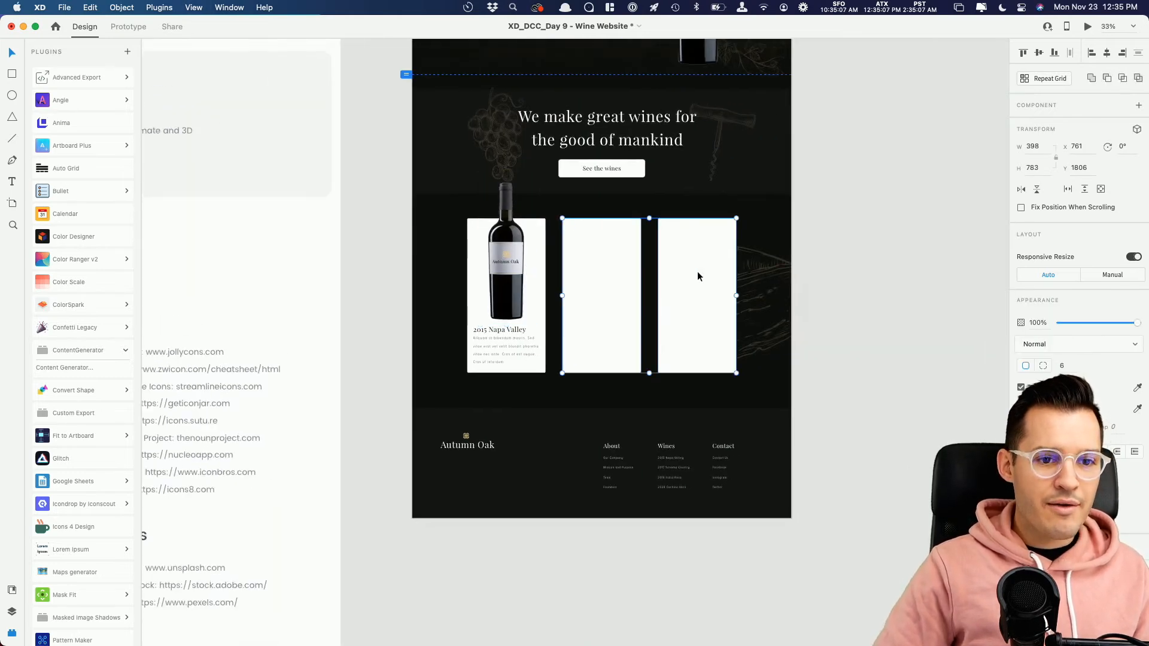
key(Delete)
Step: Group the first card's background, bottle and text, and place two copies of the group beside it at X 778 and X 1278
click(489, 346)
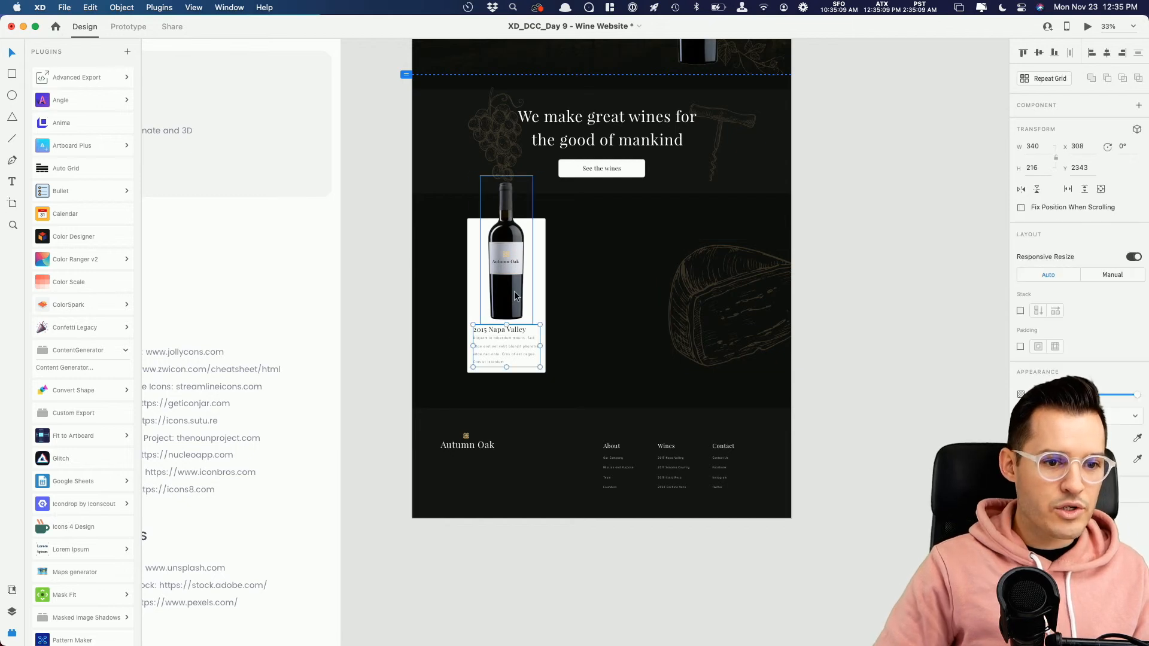
shift+click(468, 289)
key(super+g)
drag(498, 305, 597, 310)
drag(597, 310, 695, 320)
scroll(601, 287, up, 10)
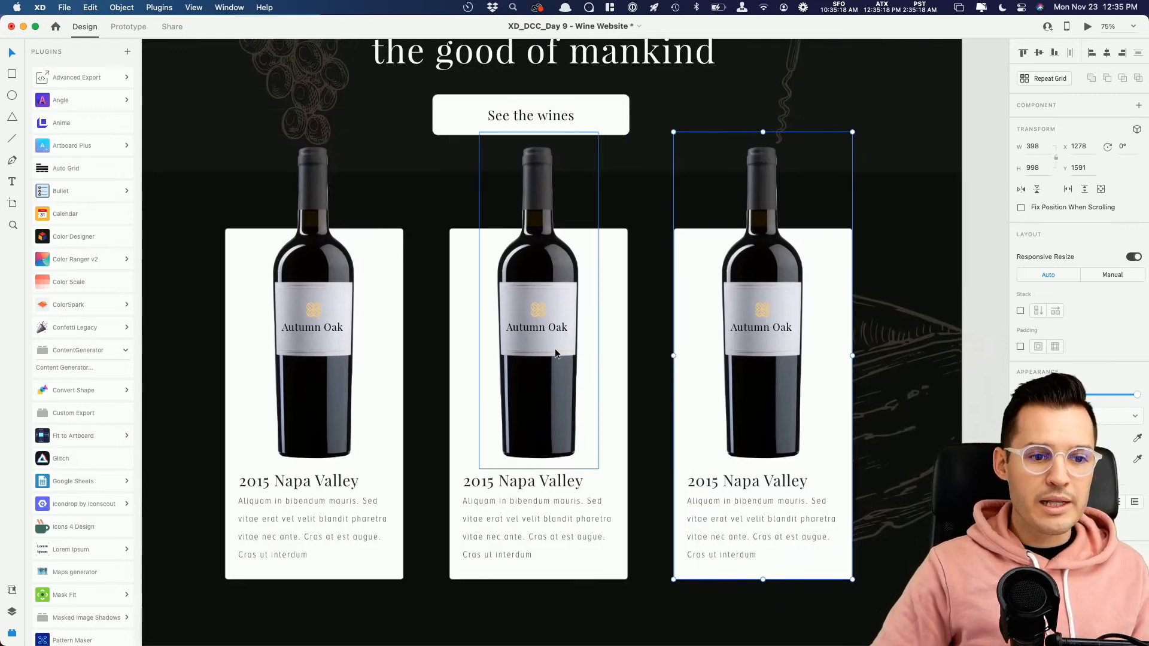
Step: Shift the second card's masked image to show the copper-capped bottle, and change its title to "2017 Sonoma"
drag(533, 403, 368, 400)
click(786, 503)
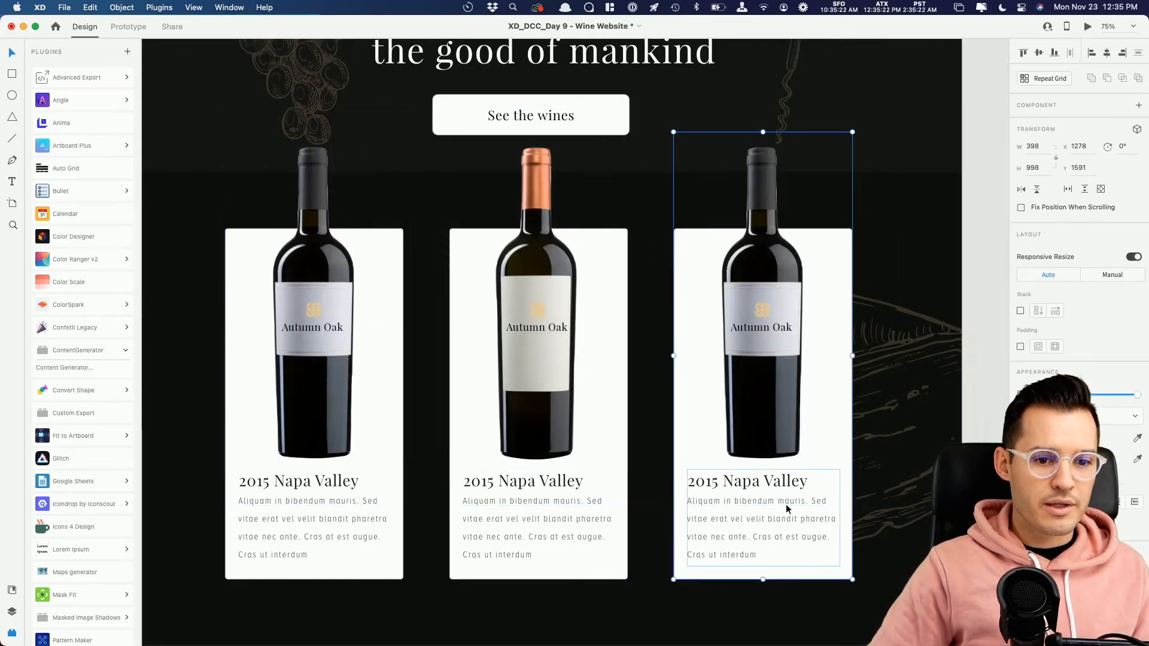
click(514, 480)
double_click(490, 483)
click(494, 482)
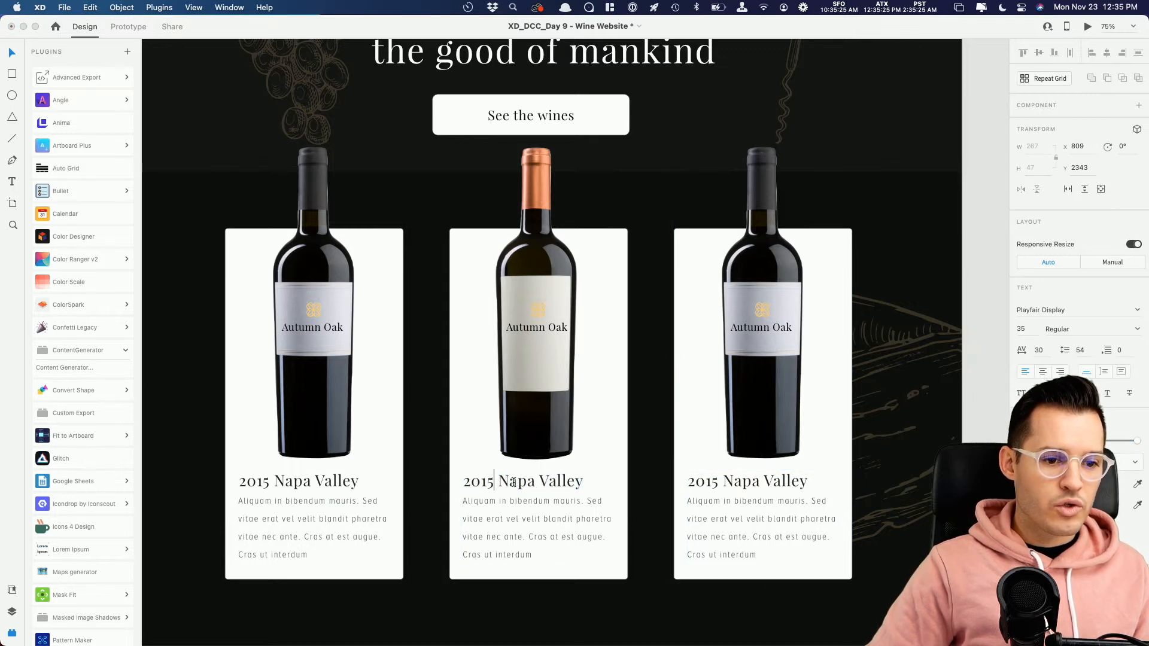
key(shift+alt+Right)
text(S)
key(Escape)
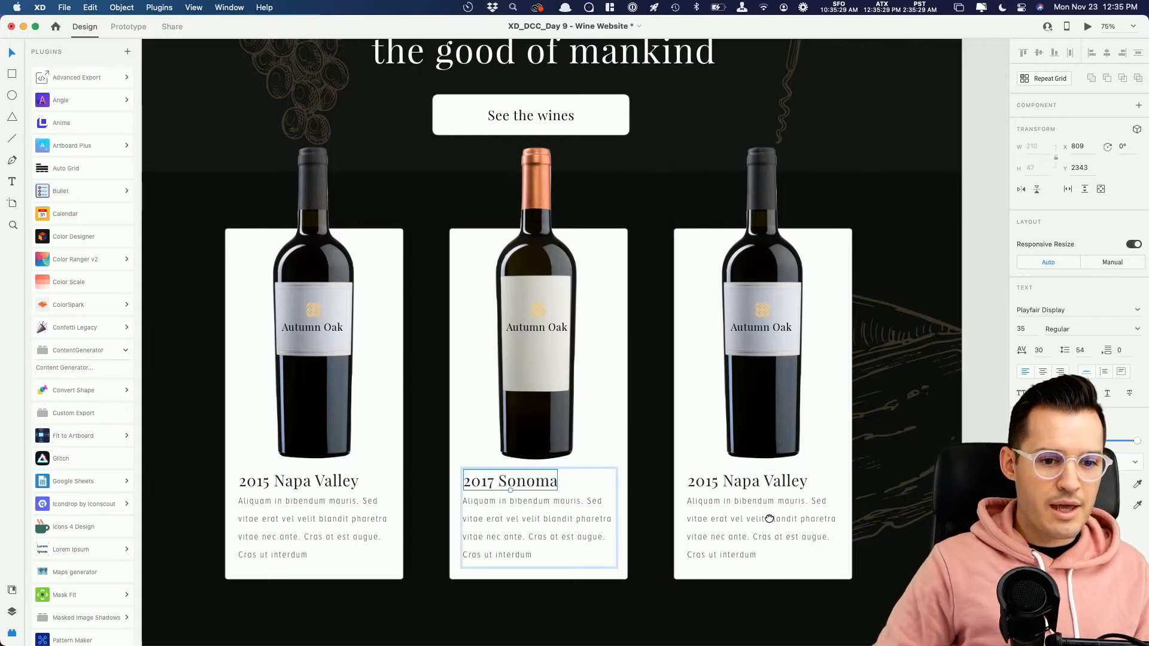
Step: Shift the third card's masked image to centre the red-capped bottle, and move the Autumn Oak logo down onto its oval label
scroll(769, 513, right, 3)
double_click(652, 417)
drag(645, 423, 227, 416)
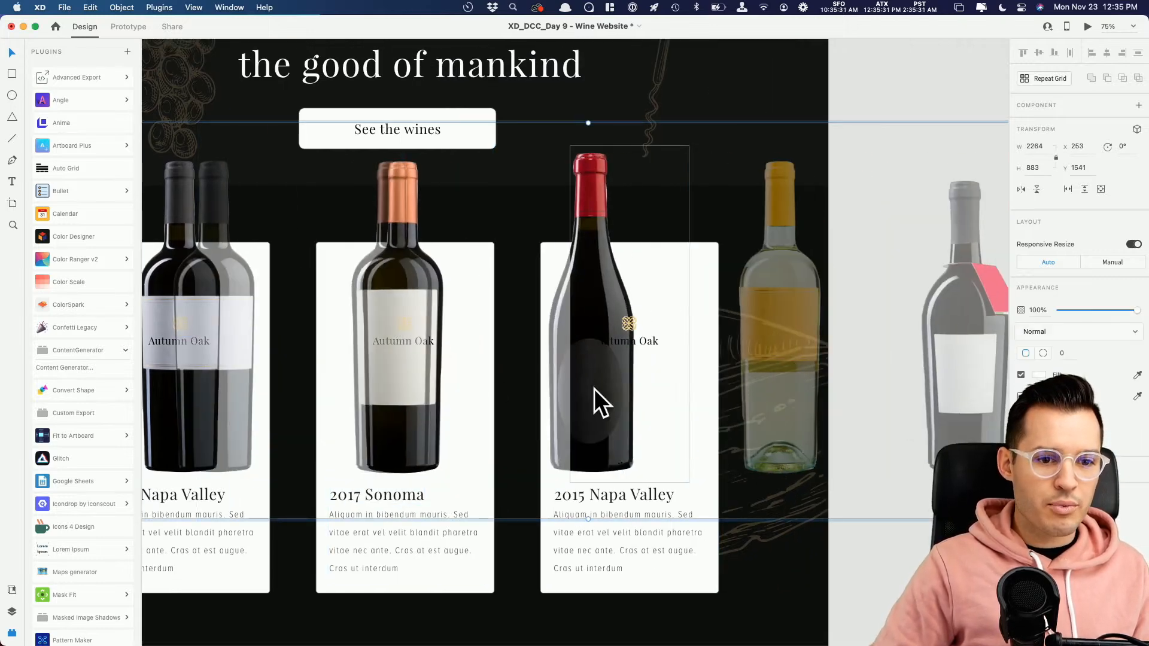
drag(612, 401, 650, 402)
drag(630, 323, 636, 386)
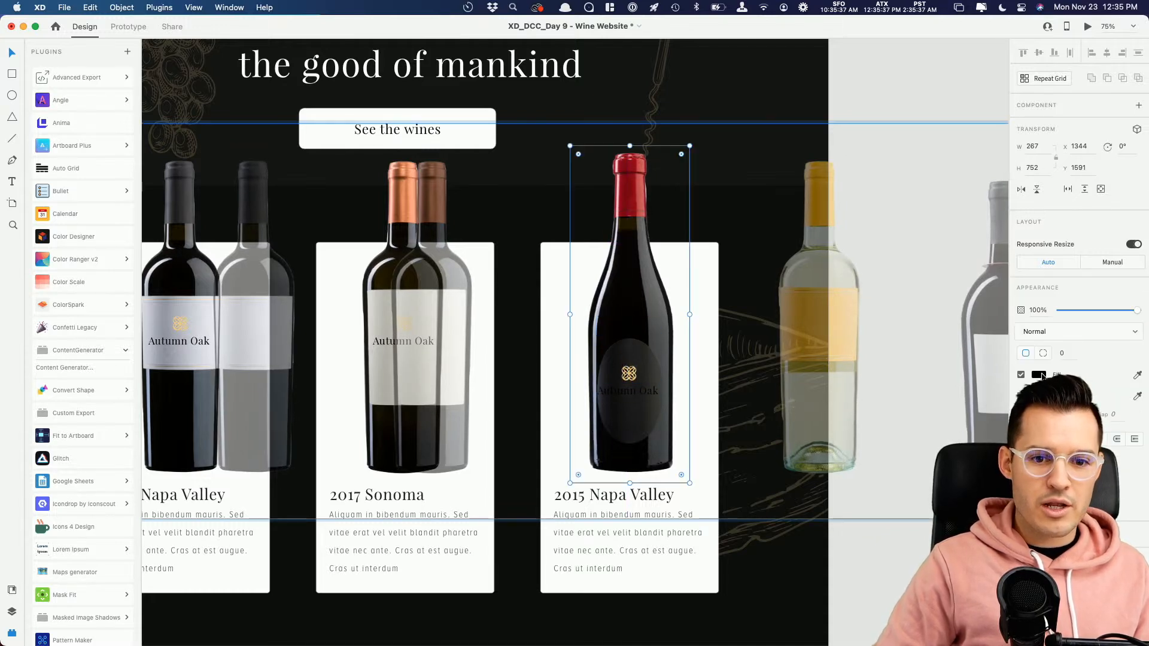
click(1041, 375)
click(798, 349)
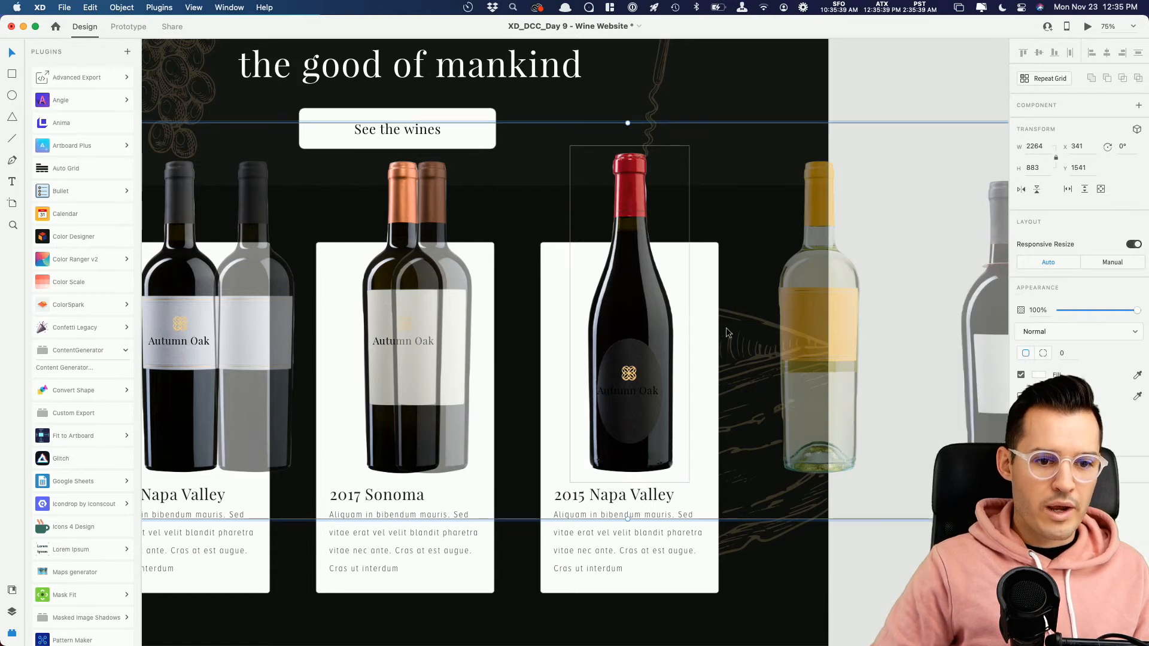
drag(725, 328, 551, 410)
click(562, 450)
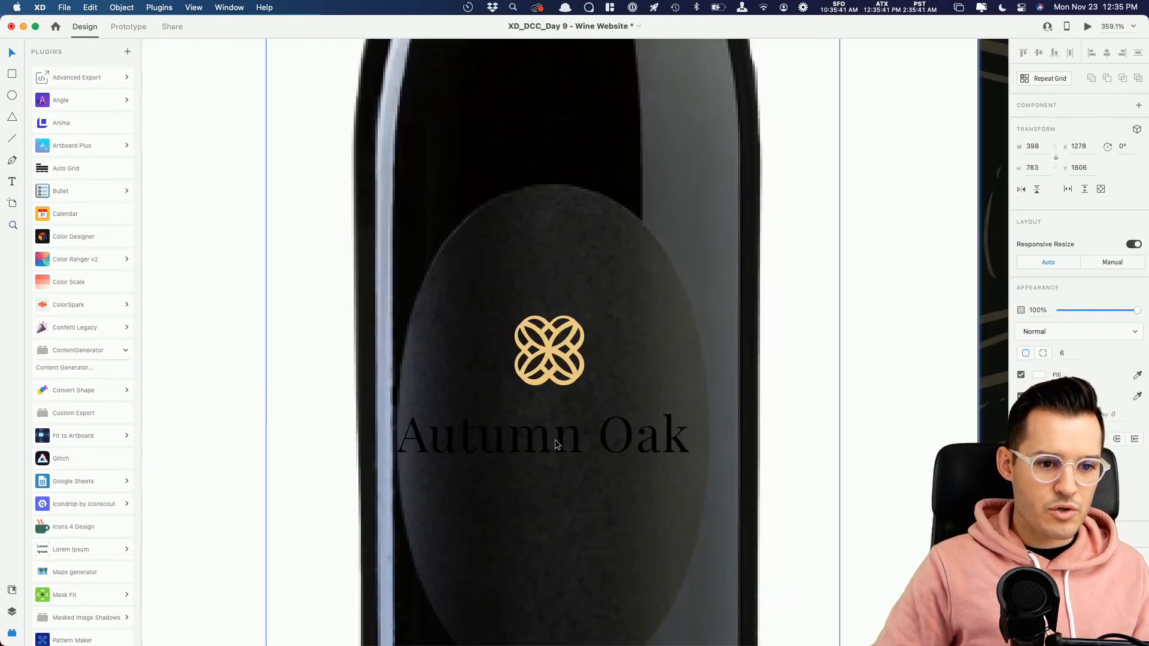
double_click(562, 441)
double_click(562, 441)
click(1038, 483)
drag(931, 463, 813, 326)
click(880, 318)
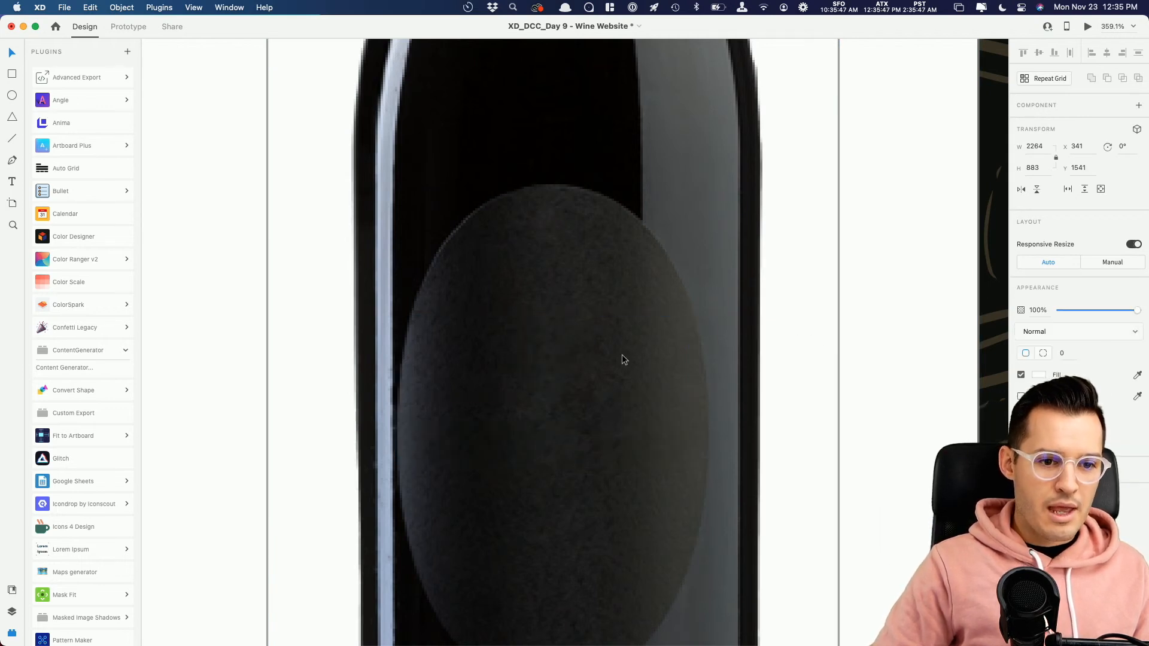
key(super+1)
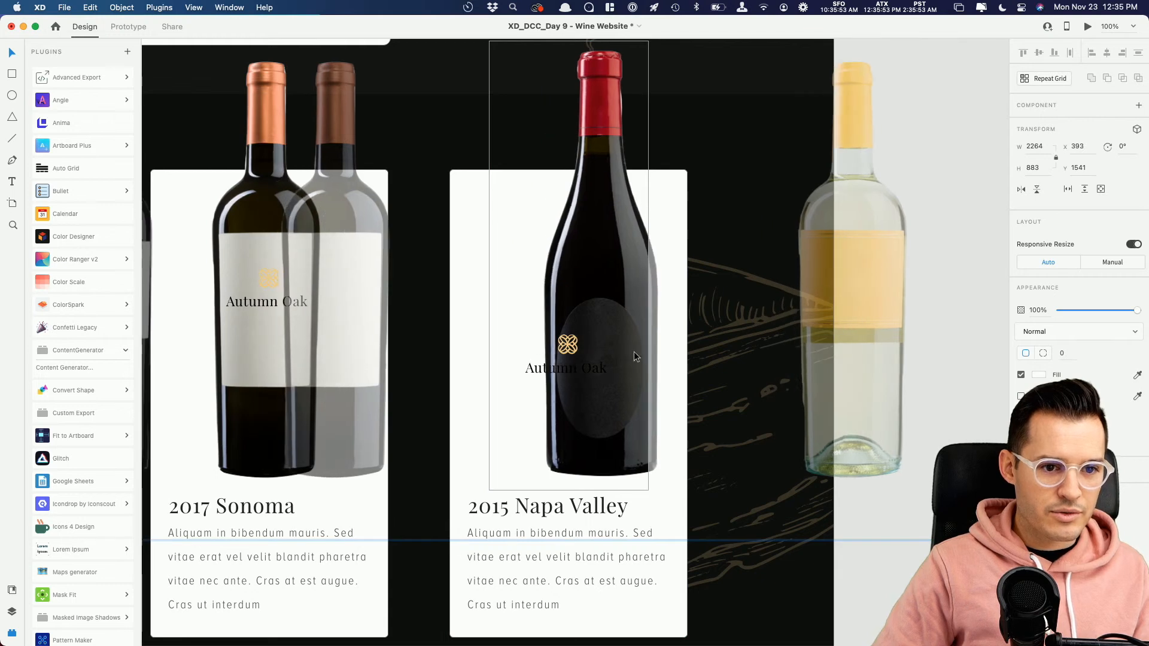
Step: Recolour the Autumn Oak text on the third bottle's dark label to white
double_click(586, 368)
click(1037, 484)
drag(940, 441, 830, 370)
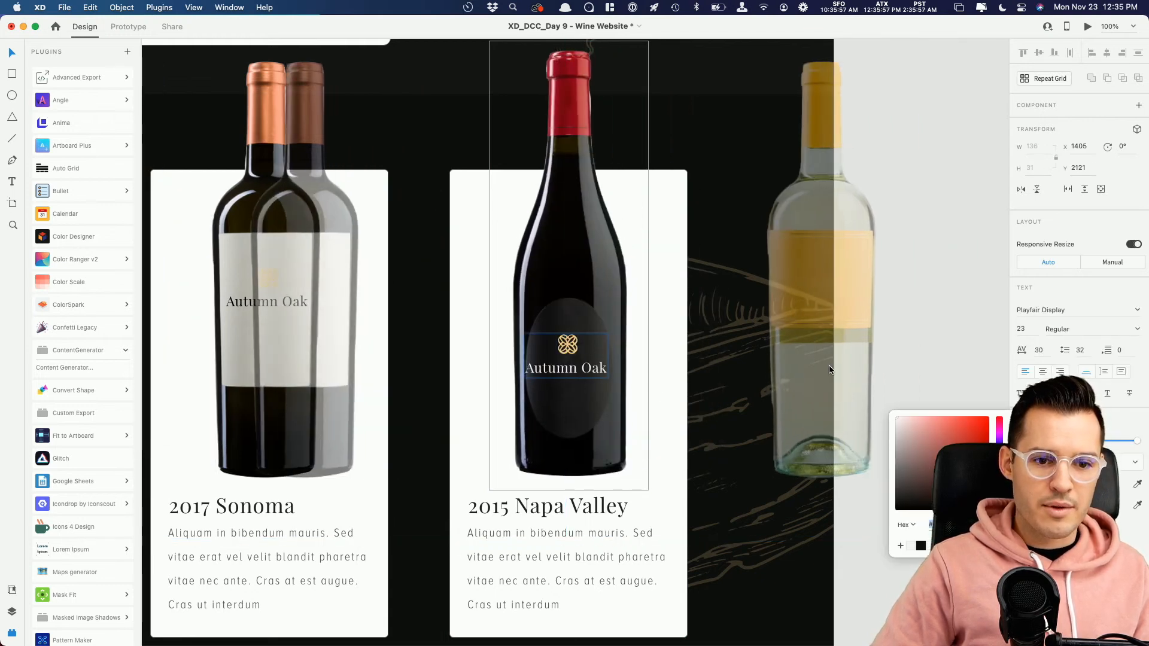
click(991, 266)
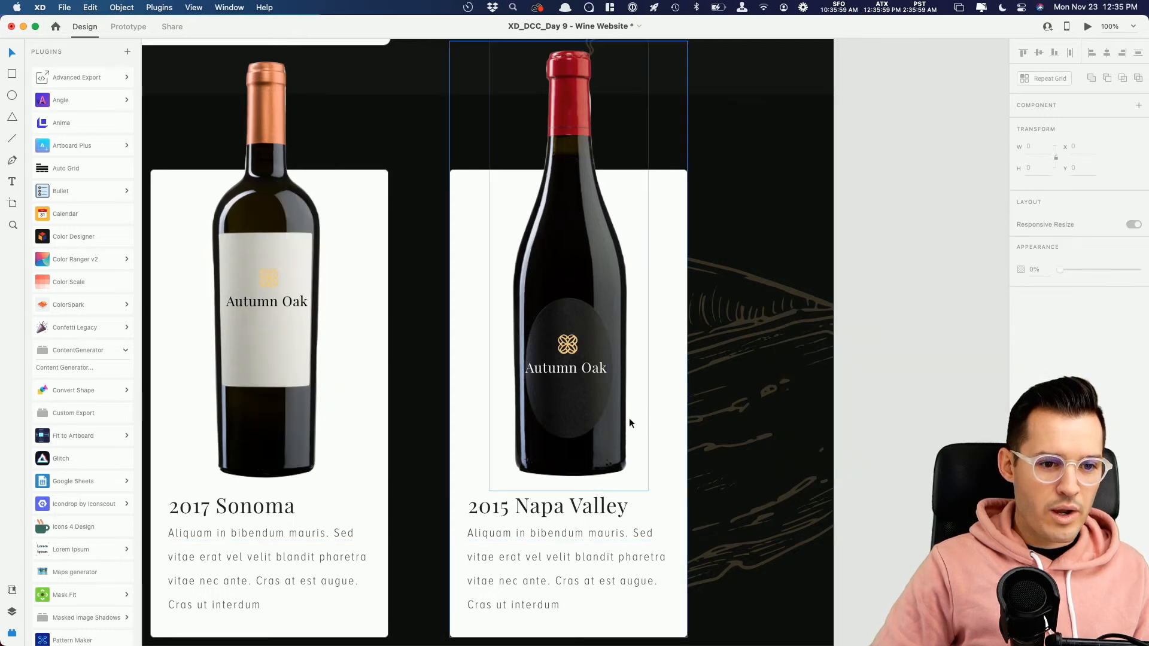
Step: Show the layer list with the first wine card selected, and collapse its expanded groups, including hero
click(582, 402)
key(super+minus)
click(708, 355)
drag(777, 279, 841, 296)
click(841, 293)
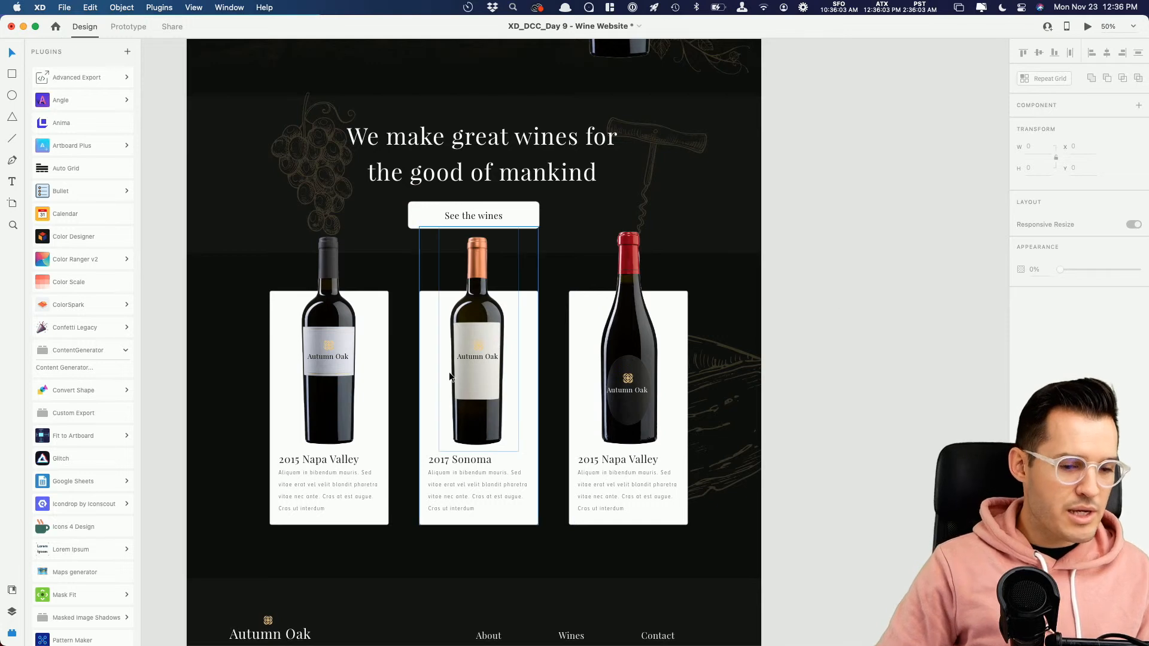
key(super+y)
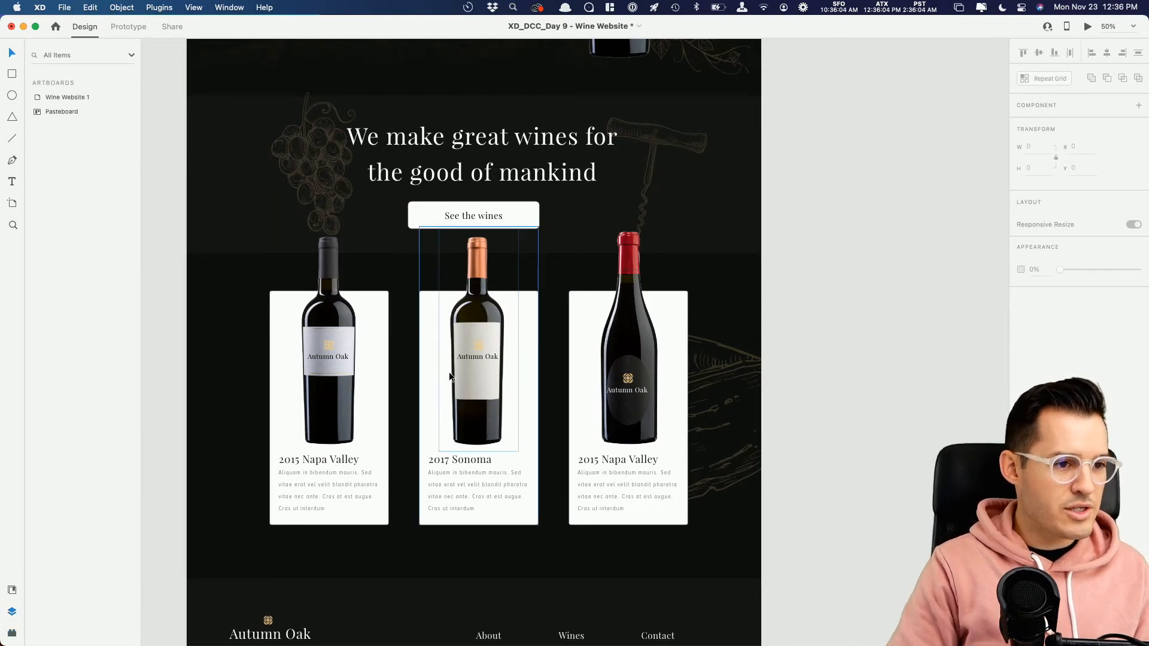
click(299, 347)
click(37, 140)
click(37, 154)
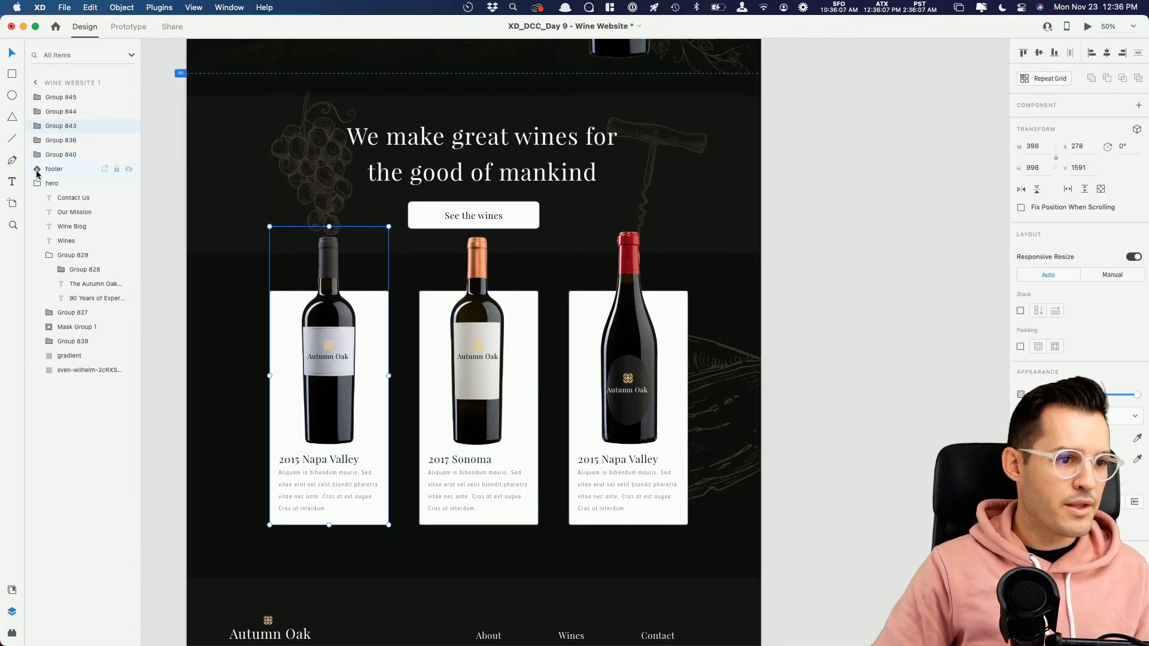
click(37, 183)
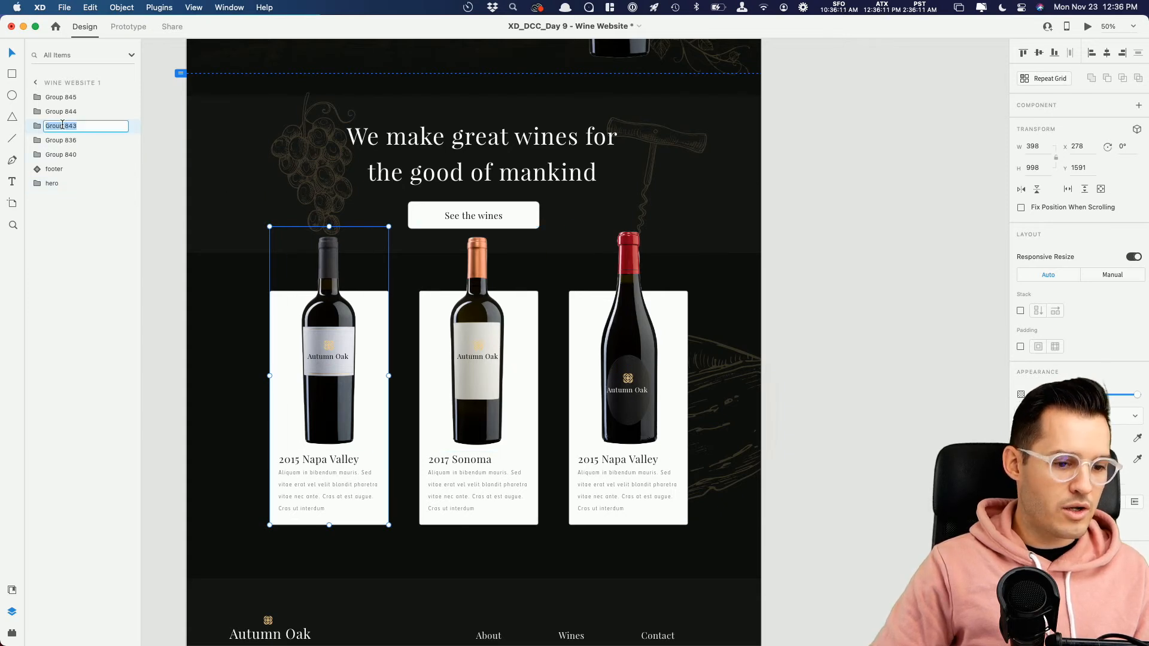
Step: Rename the groups of the three wine cards as card1, card2 and card3
click(63, 112)
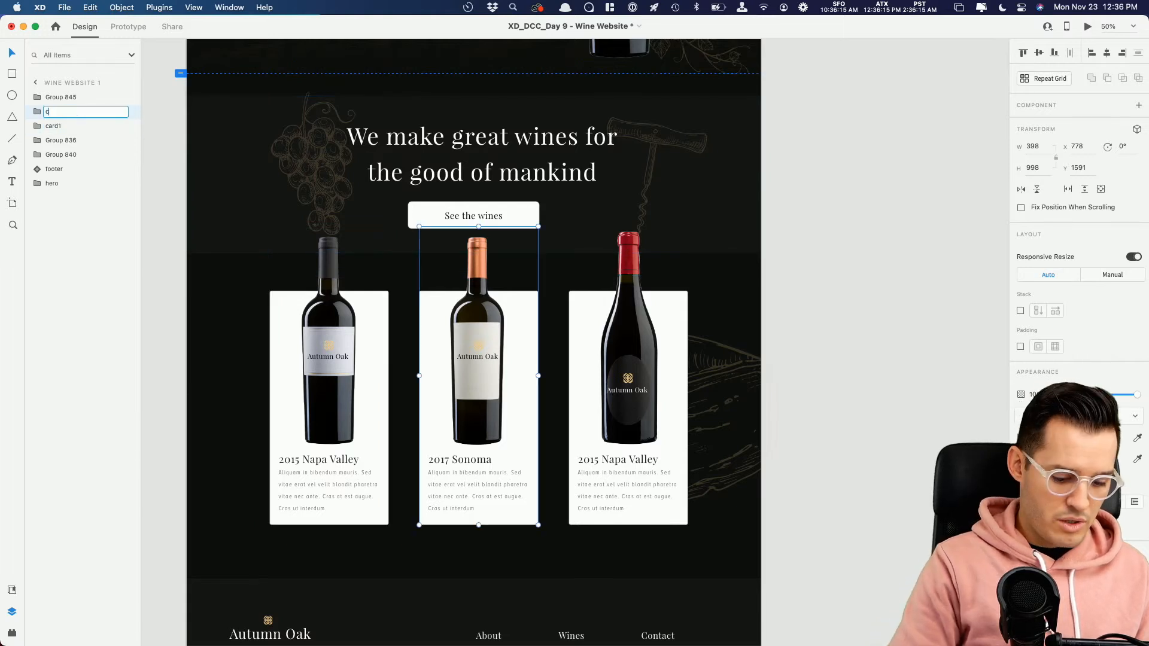
double_click(61, 97)
text(card3)
key(Return)
Step: Group the three wine cards together and move the group down to Y 1688
shift+click(504, 365)
shift+click(327, 341)
key(super+g)
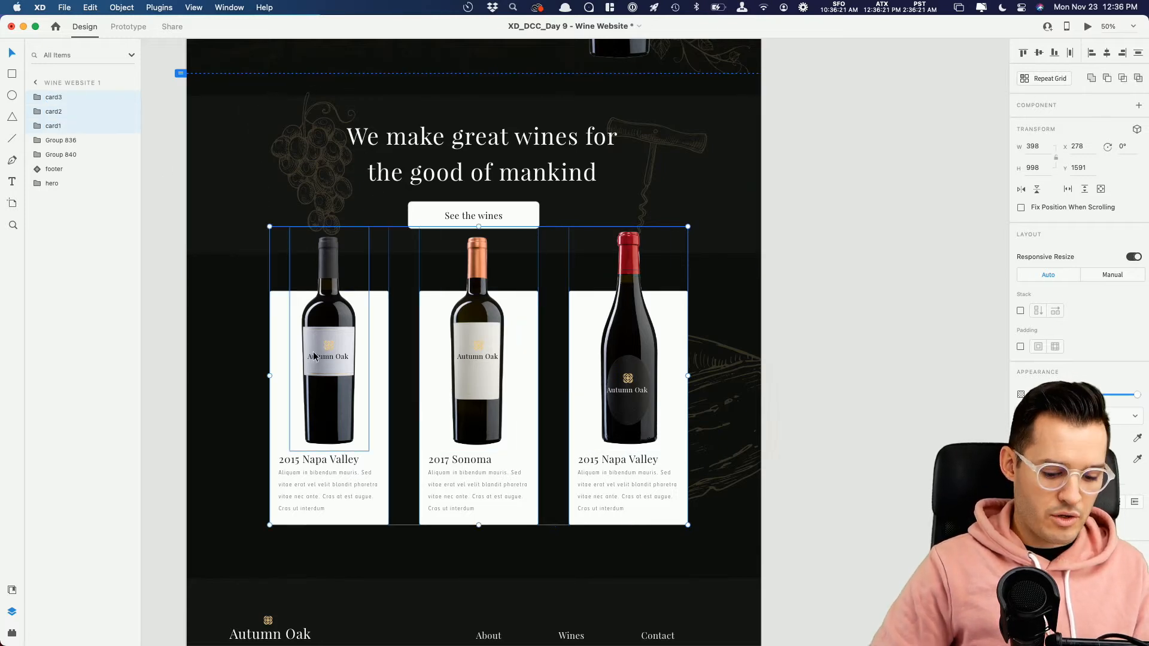
drag(485, 365, 486, 389)
Step: Rename the group of the "We make great wines" section as "cta"
scroll(580, 335, up, 3)
click(586, 302)
double_click(52, 127)
text(cta)
key(Return)
Step: Rename the group of the cheese illustration behind the third card as "cheese"
click(68, 111)
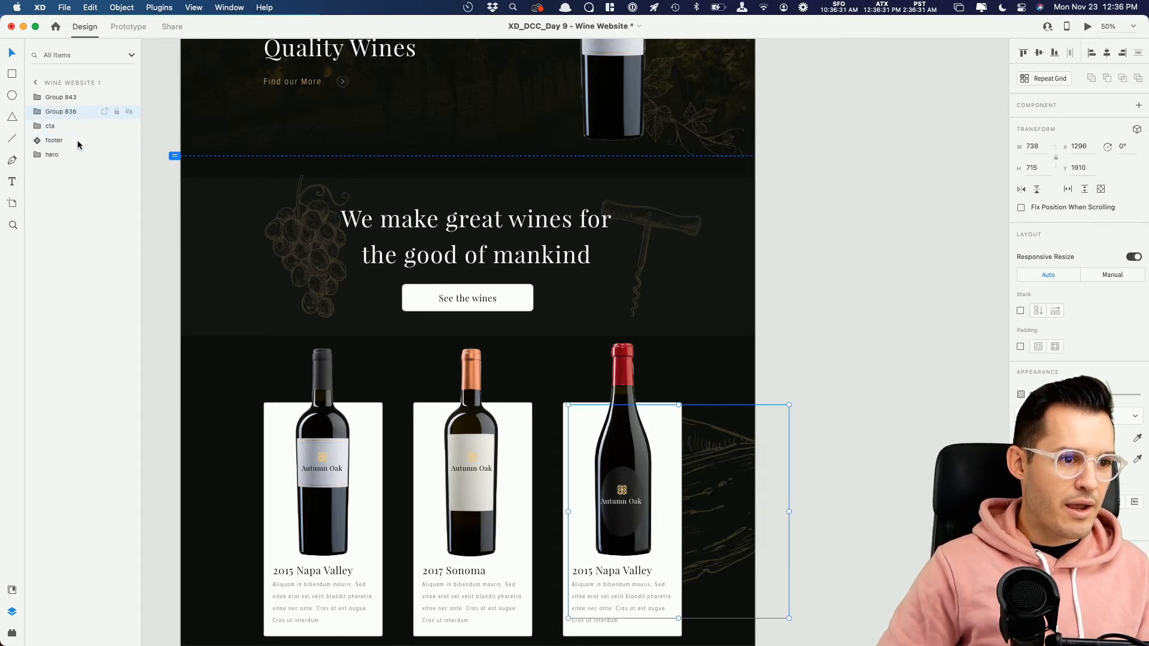
scroll(903, 446, down, 20)
scroll(904, 446, up, 5)
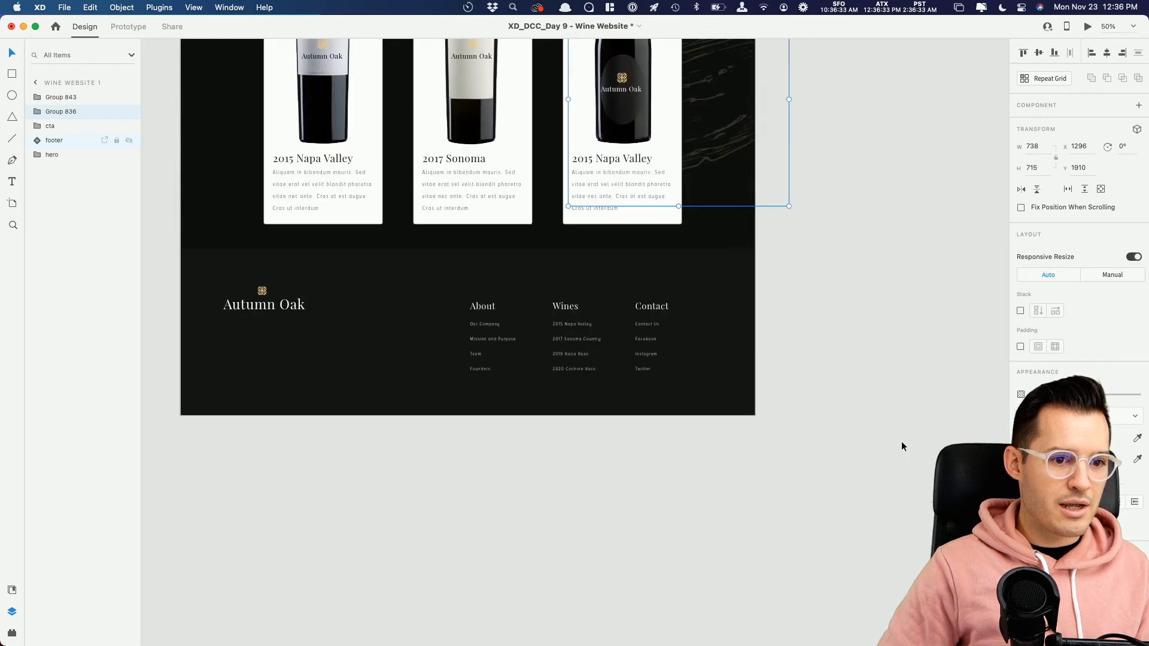
click(726, 373)
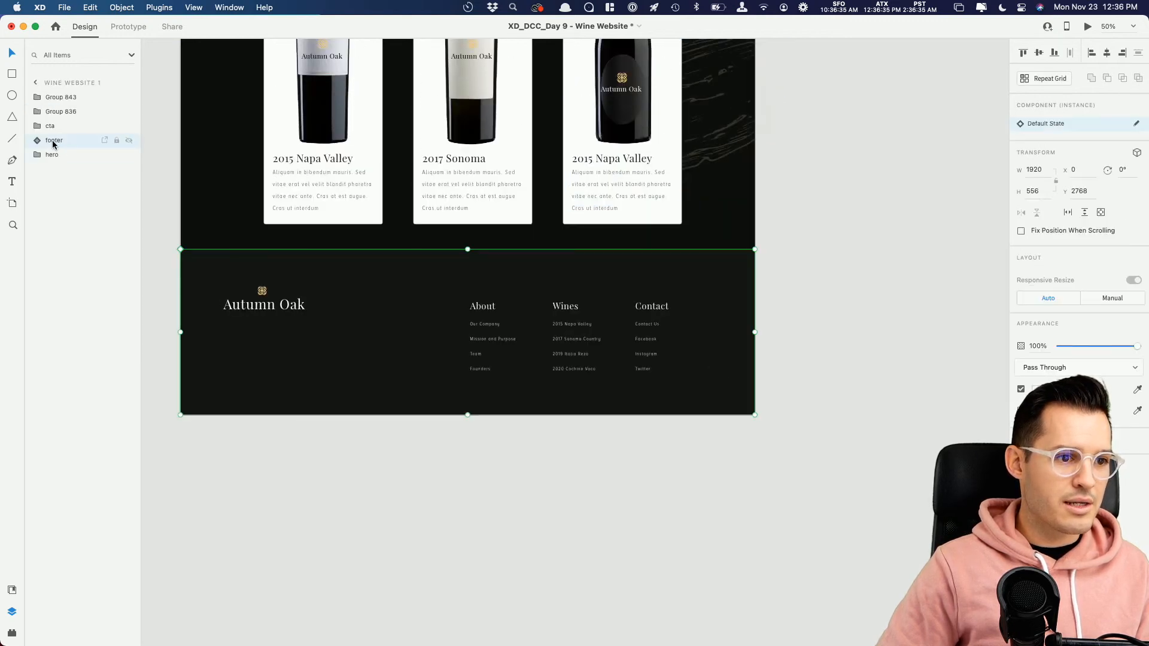
click(58, 117)
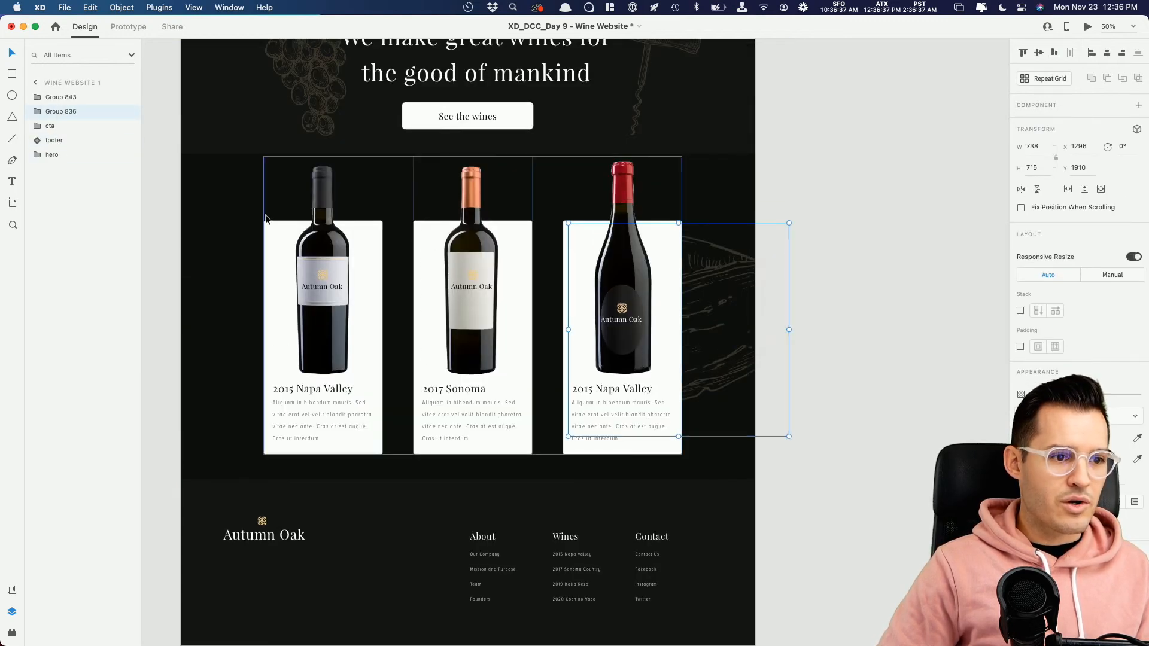
double_click(58, 111)
text(cheese)
key(Return)
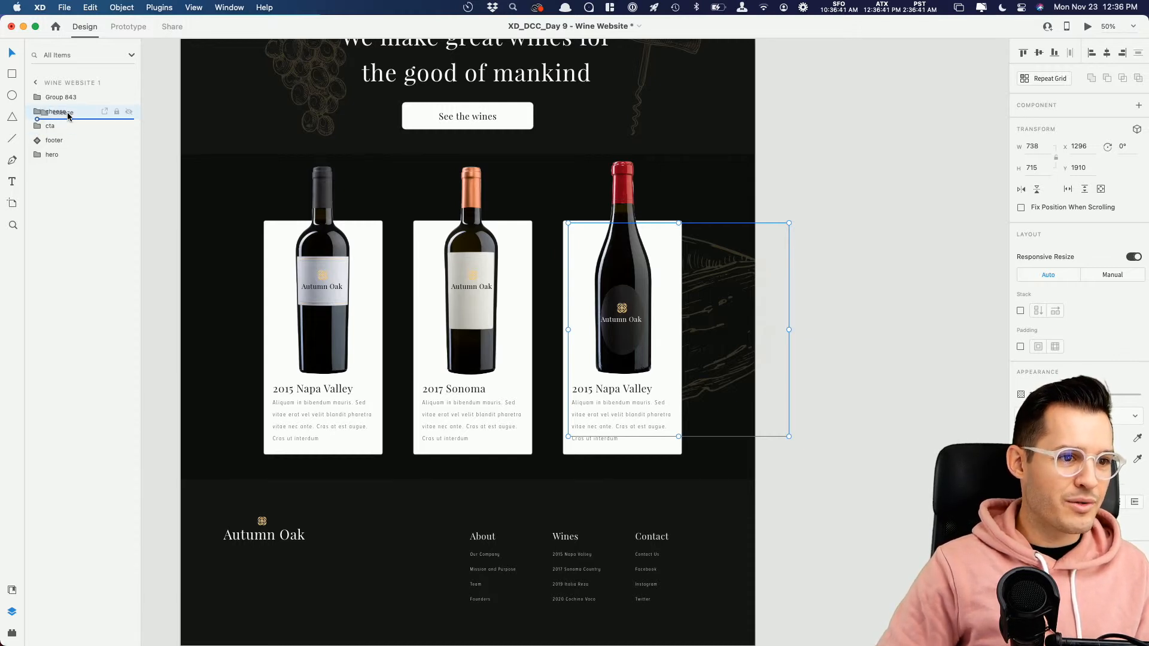
Step: Rename the group that contains the three wine cards
drag(69, 114, 66, 115)
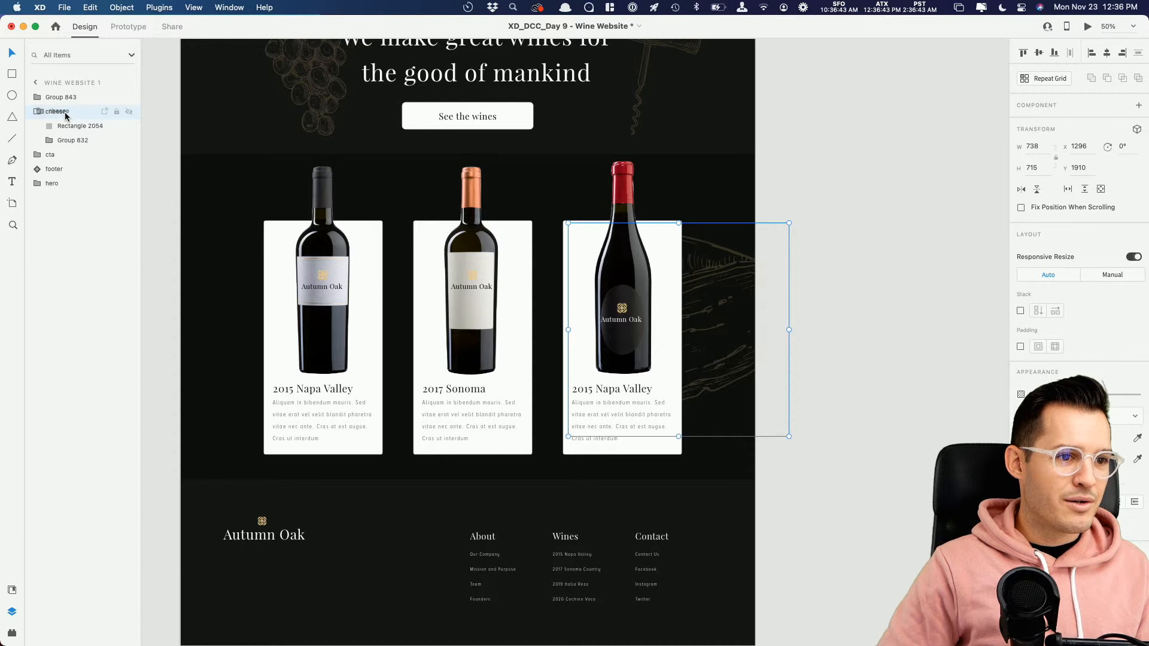
click(642, 246)
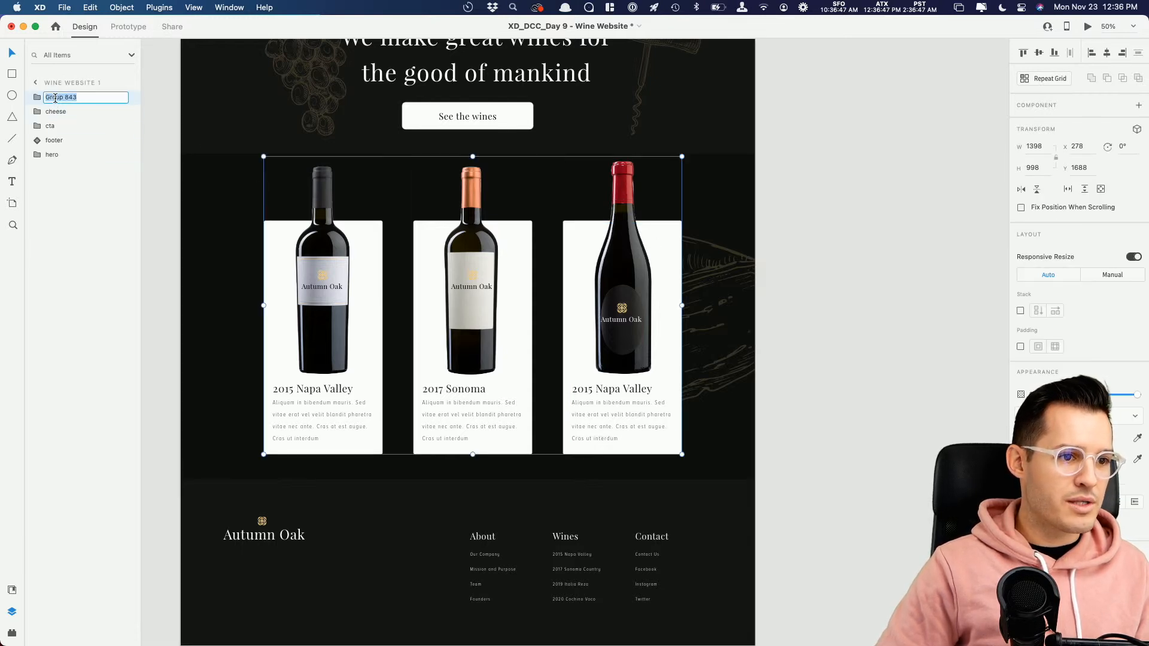
click(971, 237)
Step: Duplicate the Wine Website 1 artboard beside the original and name the copy "Wine Website 2"
key(super+minus)
key(super+minus)
key(super+equal)
drag(779, 234, 686, 309)
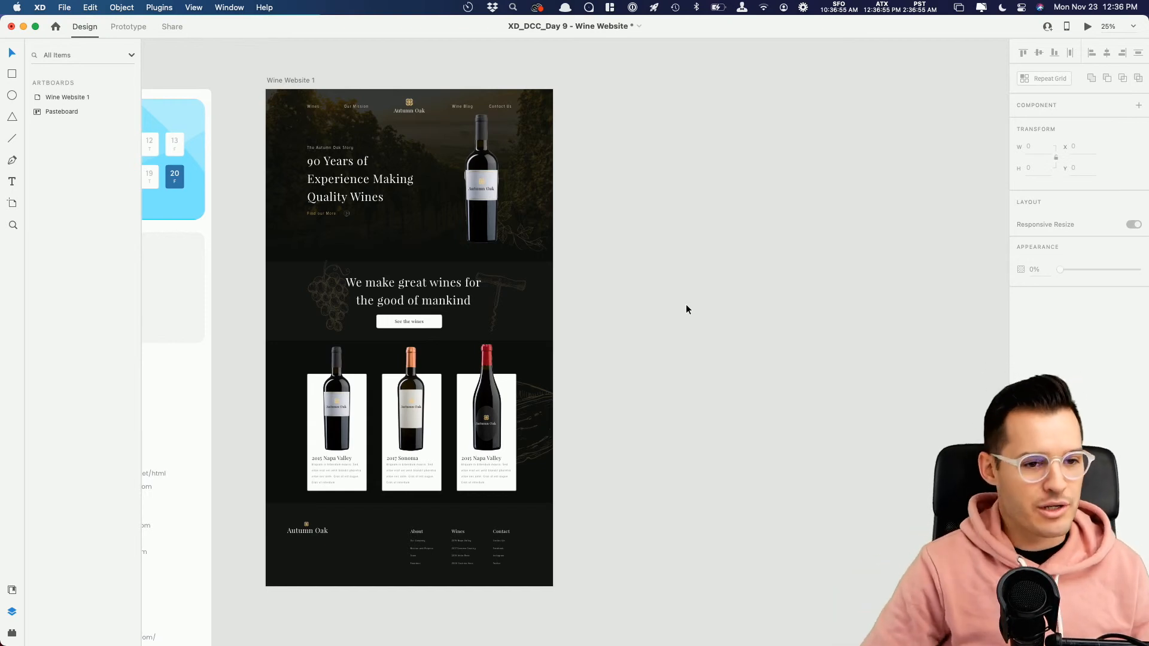
click(288, 81)
alt+drag(288, 84, 612, 109)
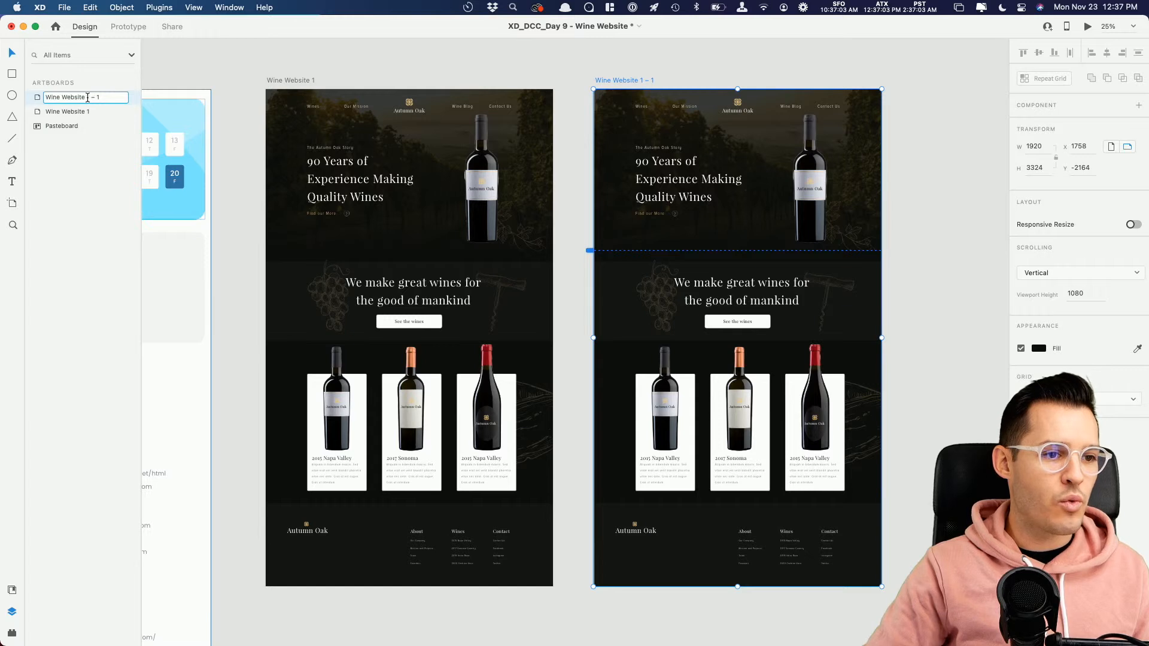
key(Return)
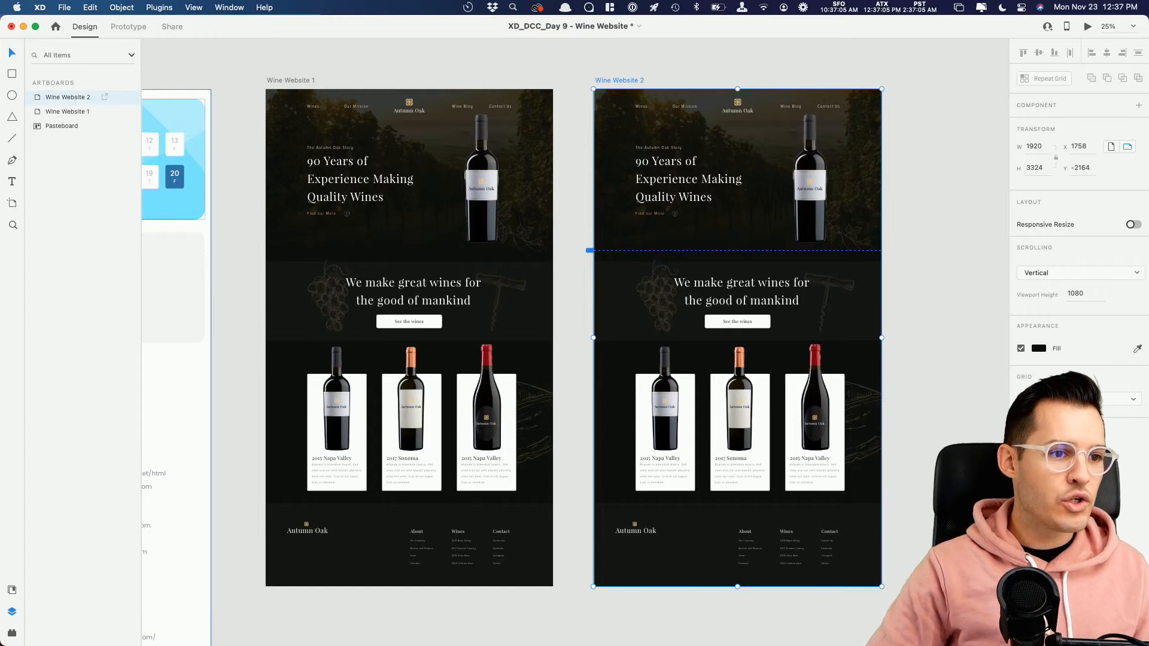
Step: Try shortening the Wine Website 1 artboard to the hero section at a height of 1076, and undo the resize
click(519, 67)
drag(512, 72, 523, 72)
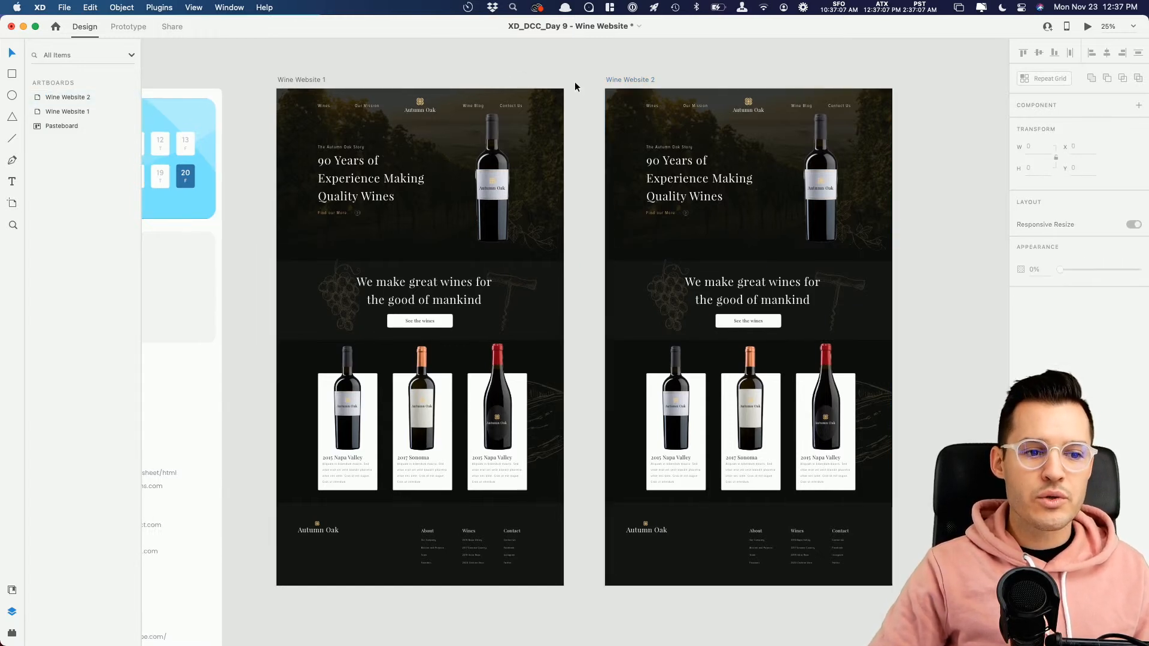
click(293, 78)
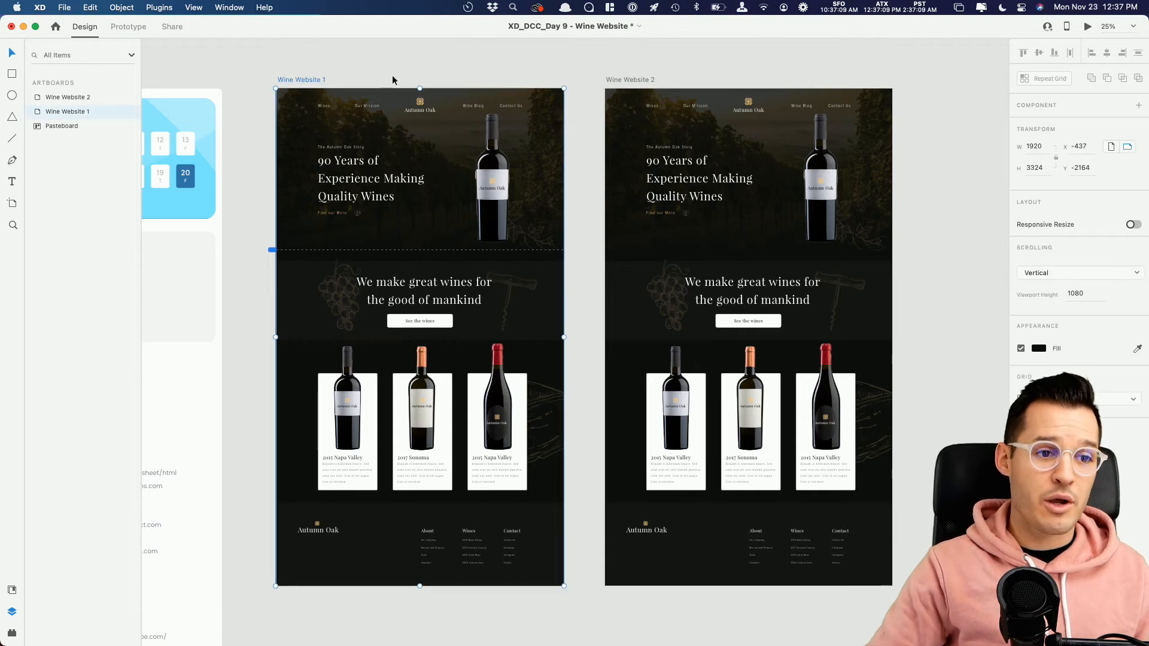
drag(420, 585, 461, 250)
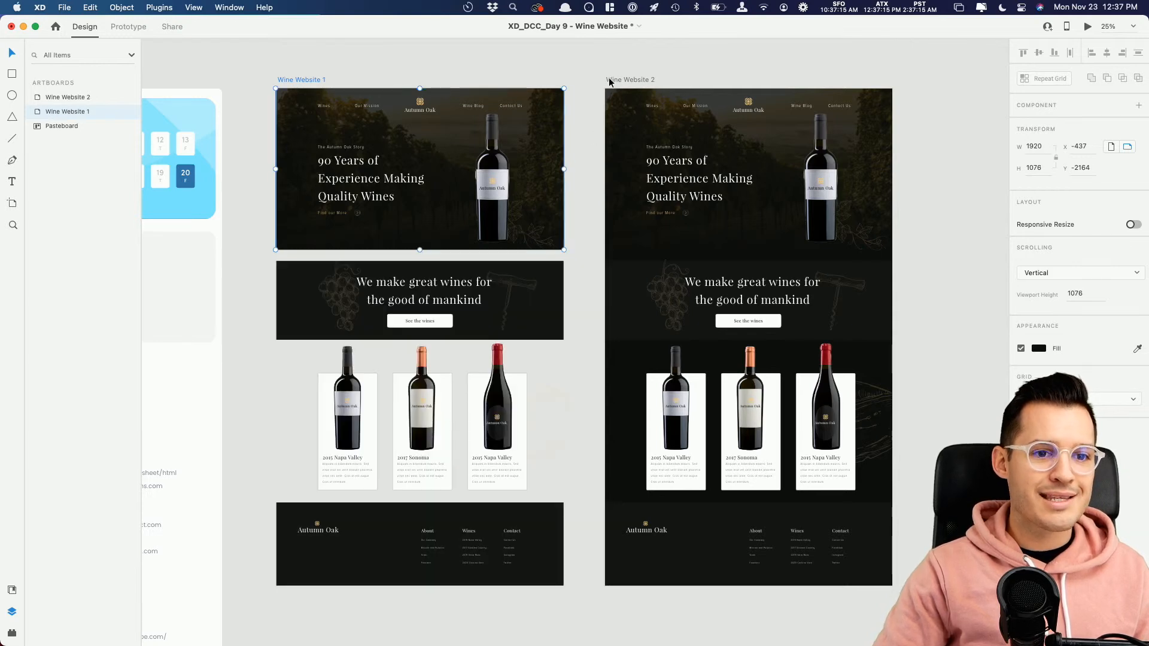
key(super+z)
Step: Group all the content of the Wine Website 1 artboard and rename the group
click(586, 76)
drag(583, 79, 263, 591)
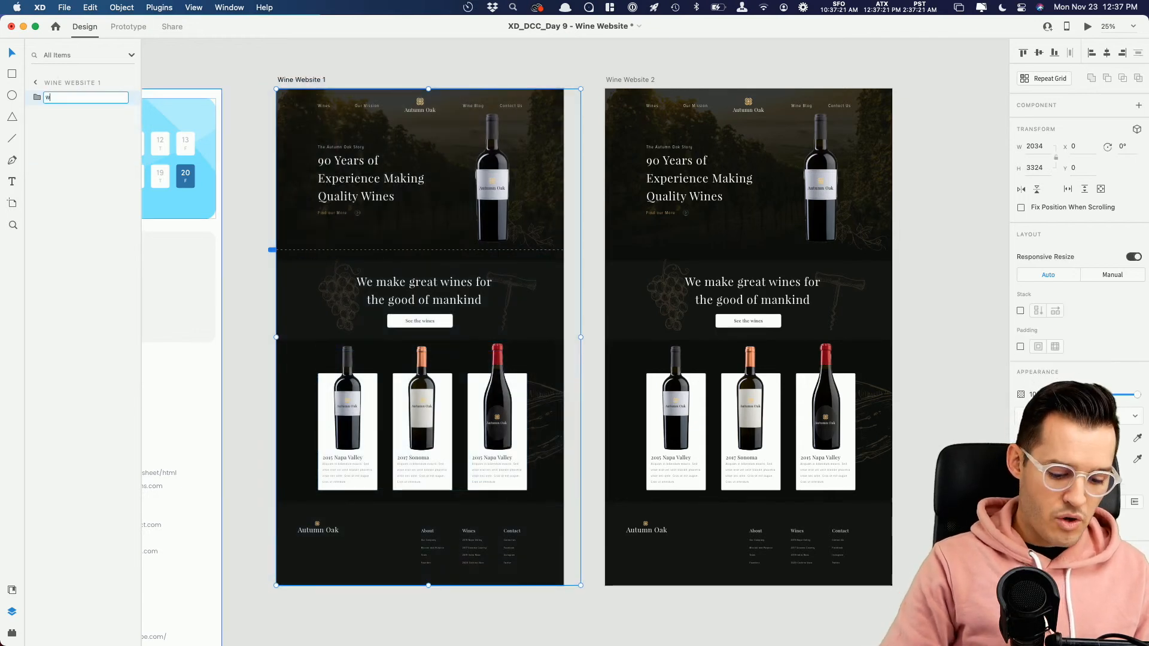
click(923, 77)
Step: Delete the Wine Website 2 artboard
click(633, 80)
key(Delete)
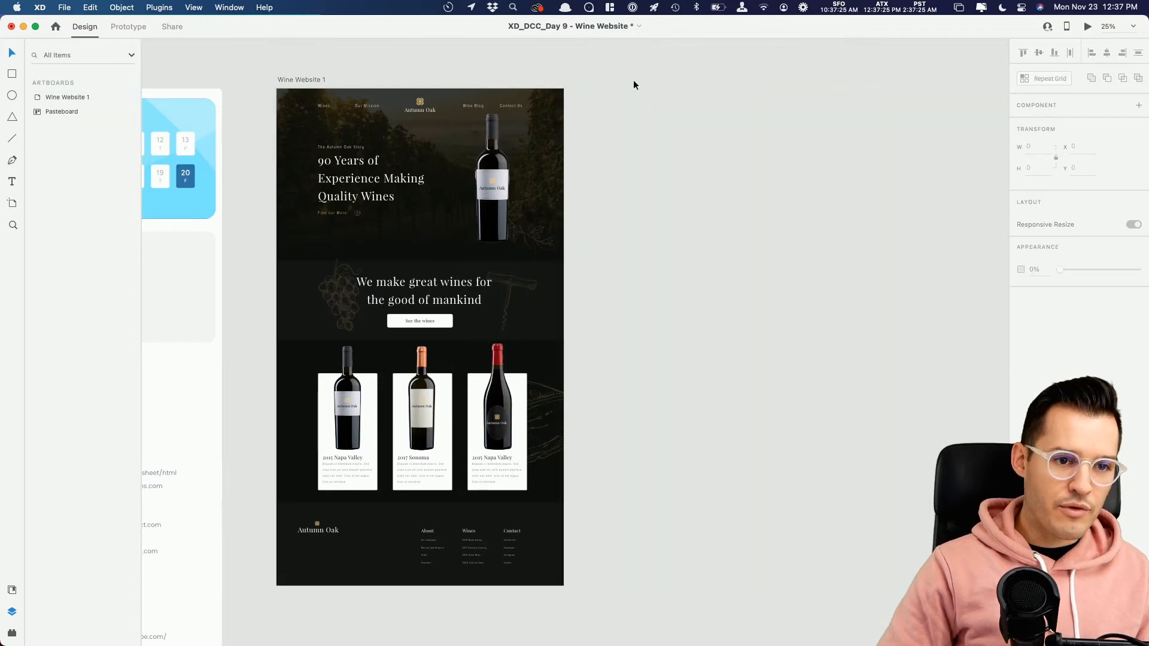
Step: Duplicate the Wine Website 1 artboard and name the copy "Wine Website 2"
click(307, 81)
key(super+d)
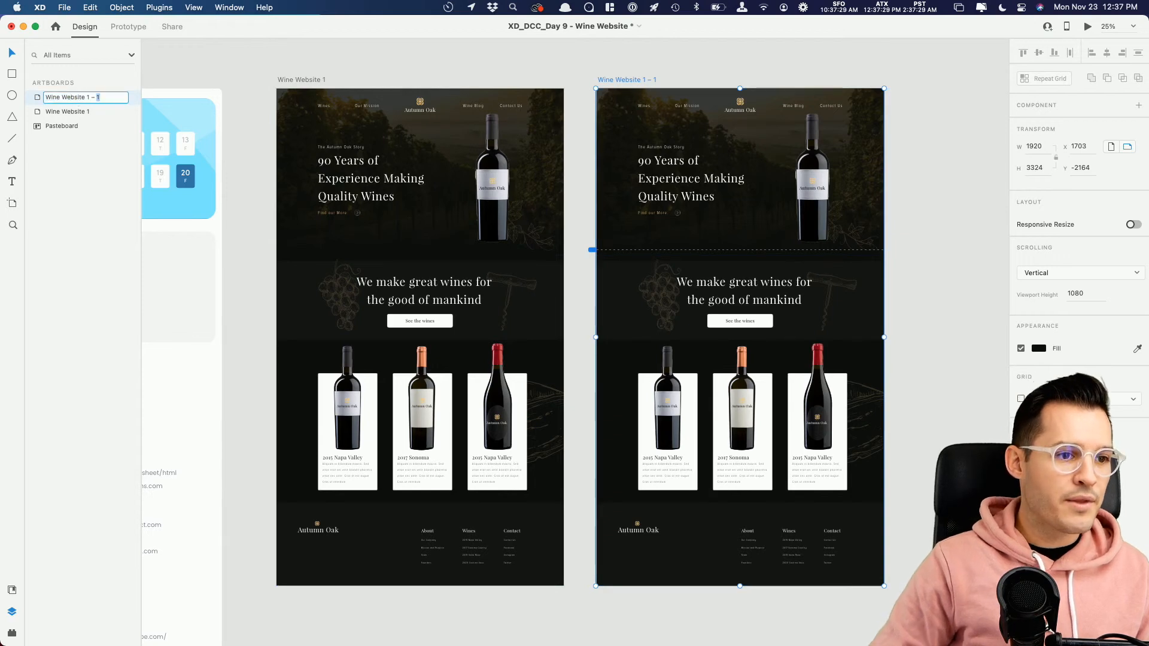
text(2)
key(Return)
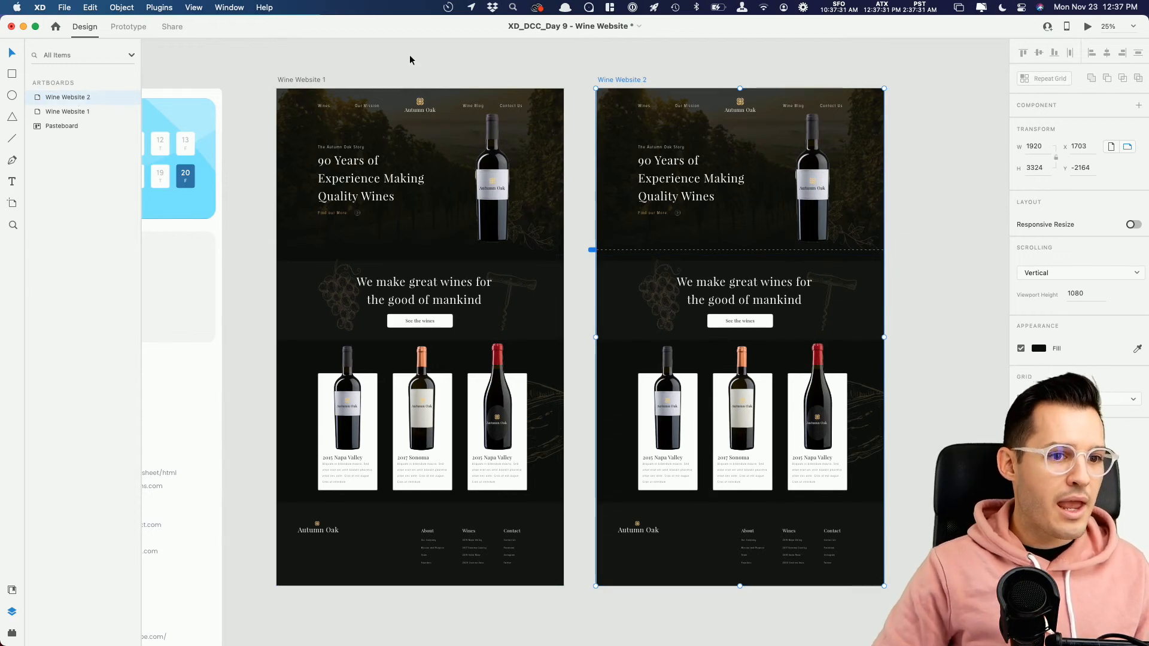
Step: Shorten the Wine Website 1 artboard to just its hero section, about 1080 high
click(431, 129)
click(321, 80)
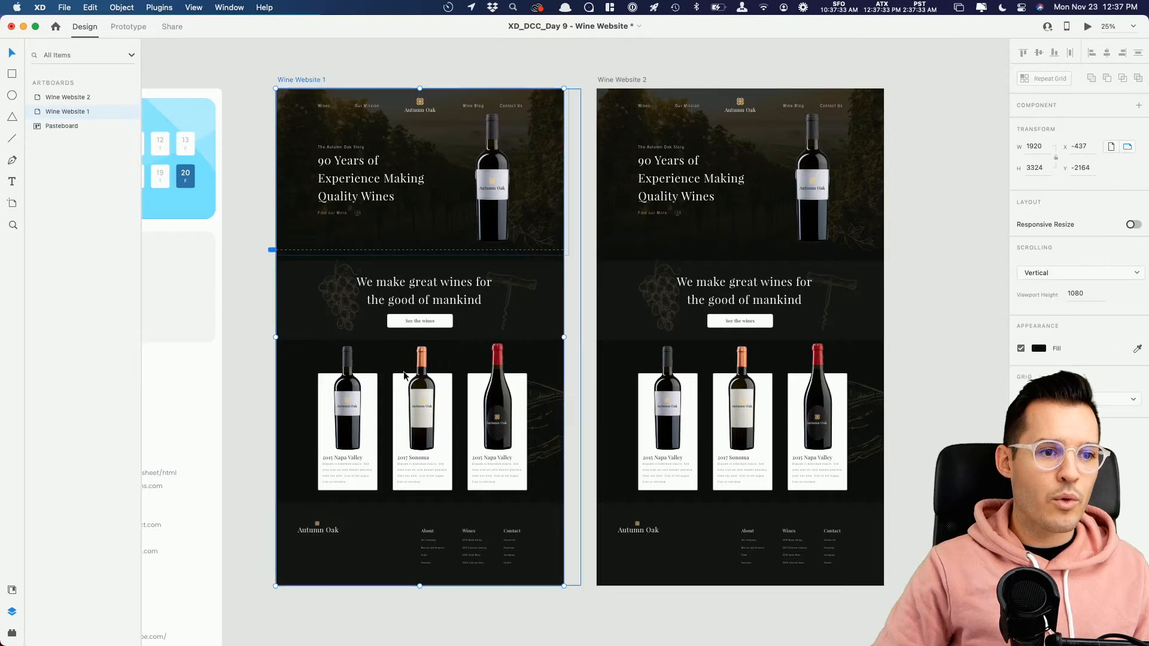
drag(421, 586, 441, 251)
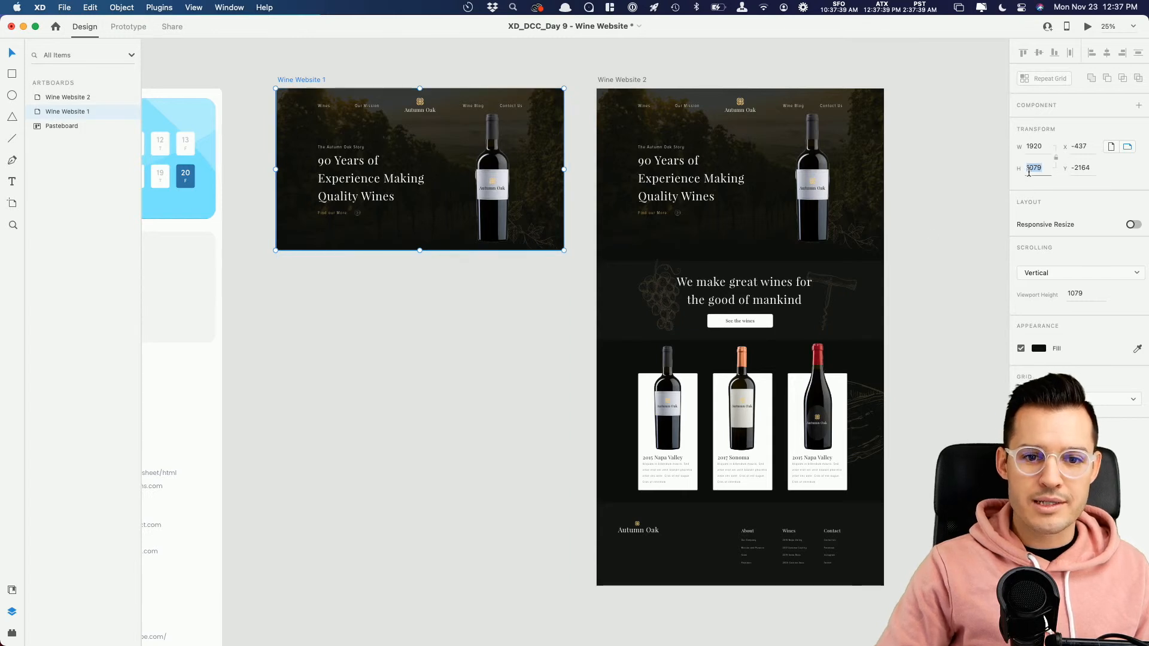
Step: Set the Wine Website 2 artboard's height to 1080 and move its website group up until the call-to-action section starts the artboard
click(628, 80)
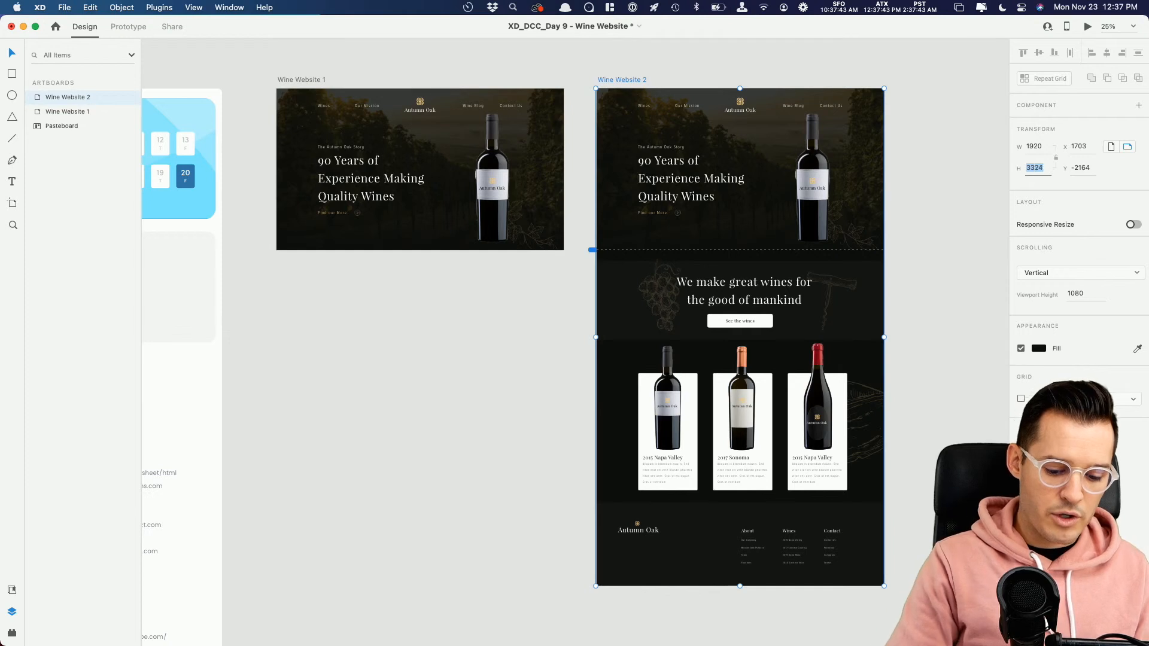
text(1080)
key(Return)
click(700, 284)
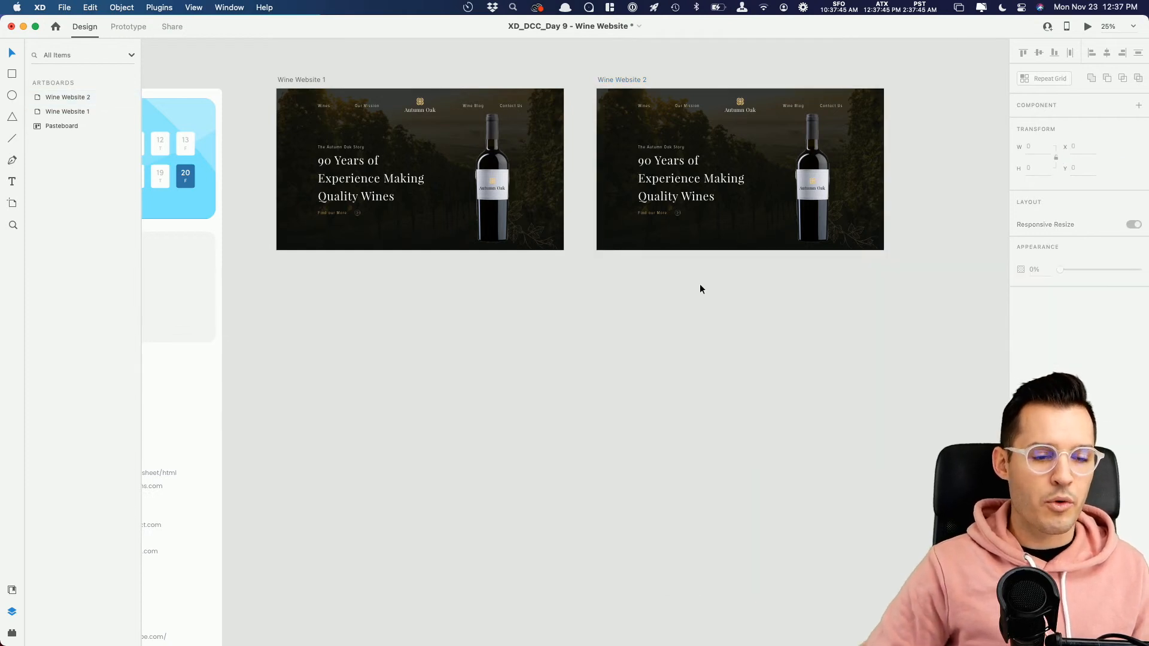
drag(725, 197, 724, 101)
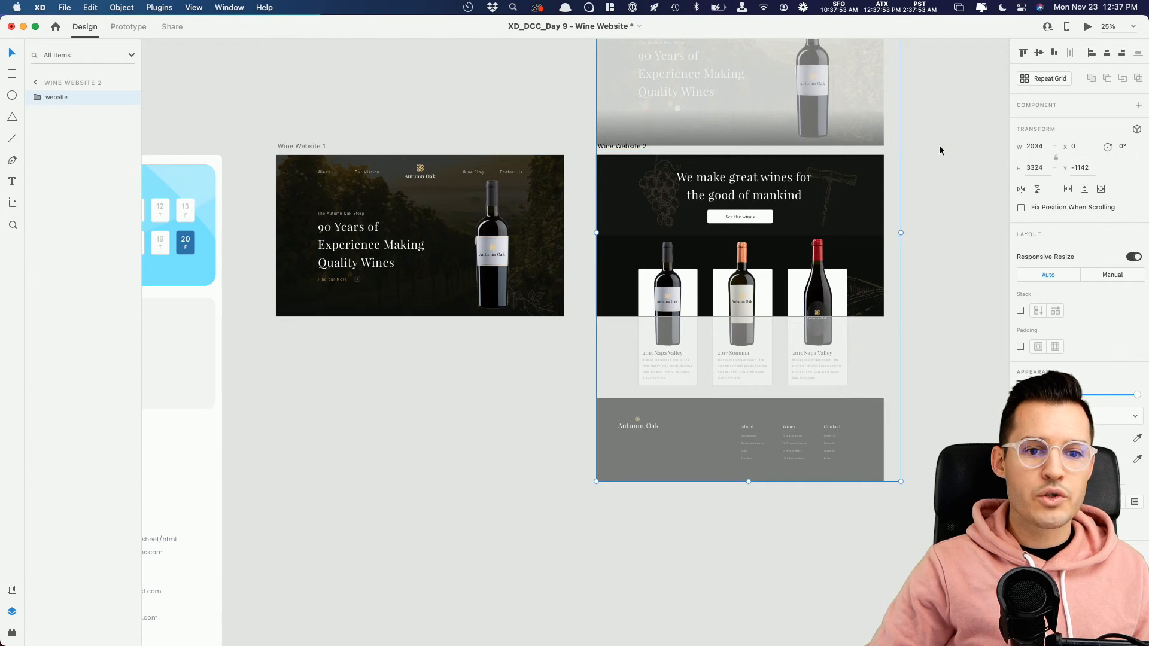
click(939, 150)
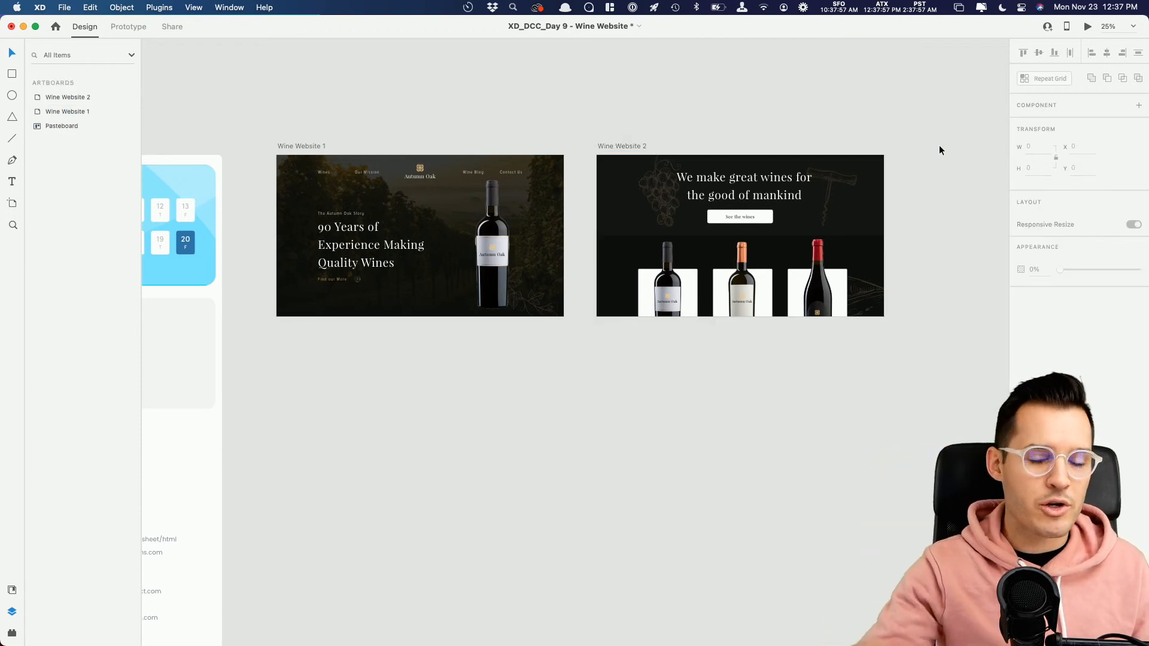
Step: In Wine Website 1's cta group, spread the grape and corkscrew drawings outward, and lower the heading and fade it out
click(424, 277)
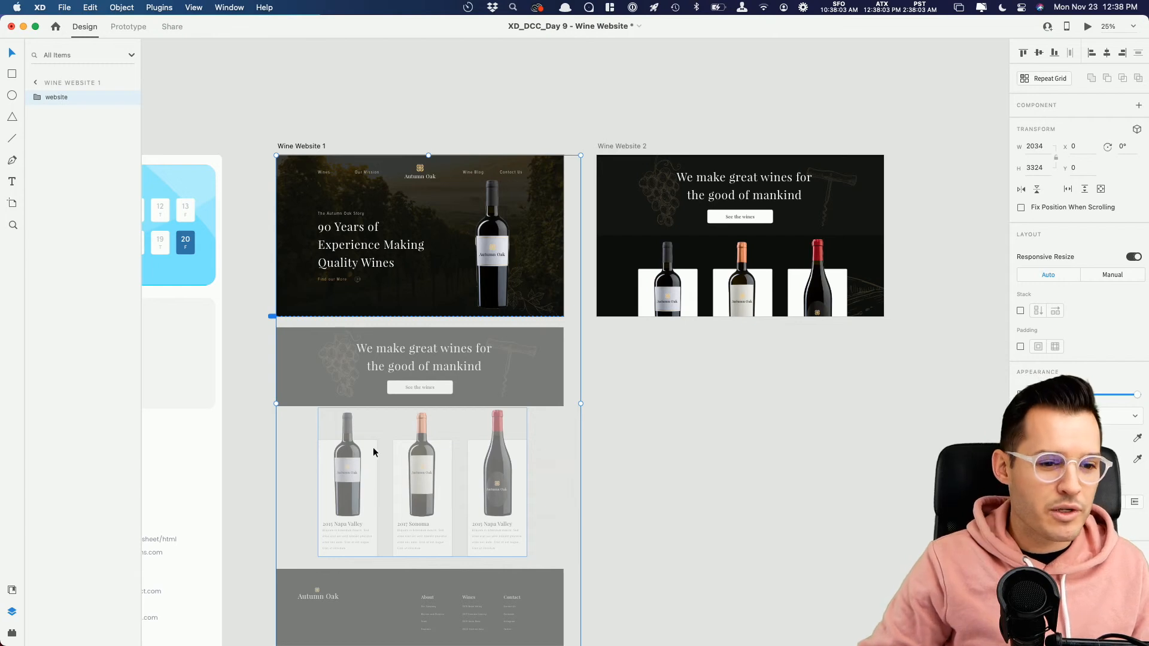
double_click(342, 372)
double_click(343, 375)
drag(341, 369, 286, 369)
drag(518, 364, 575, 366)
drag(455, 358, 454, 389)
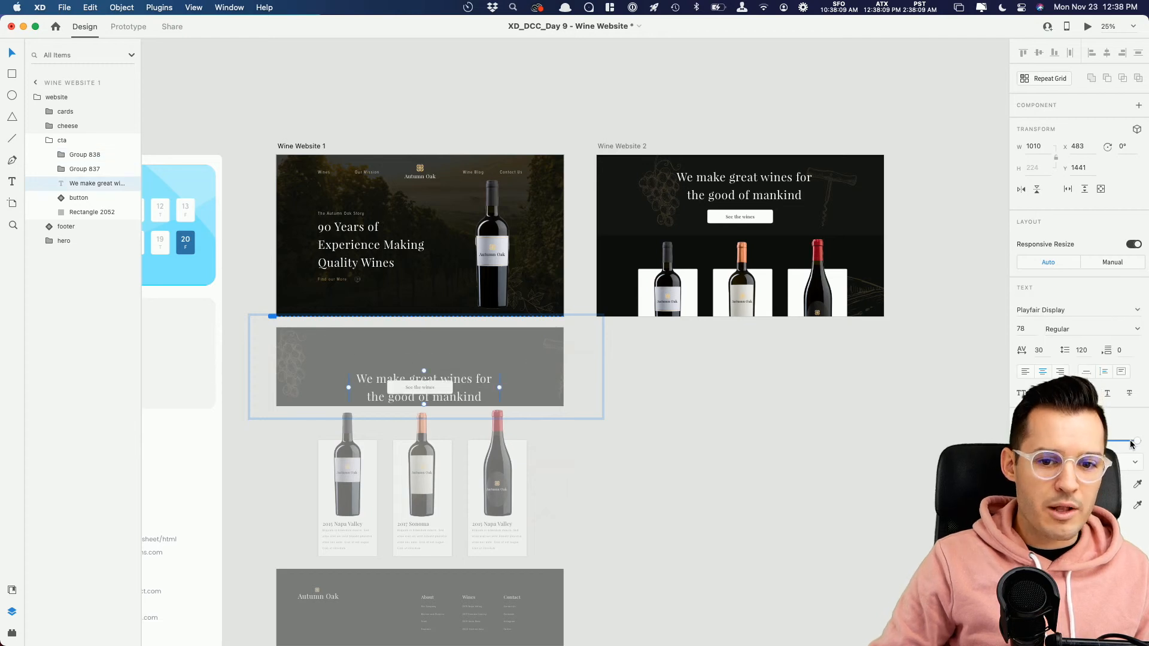
click(669, 417)
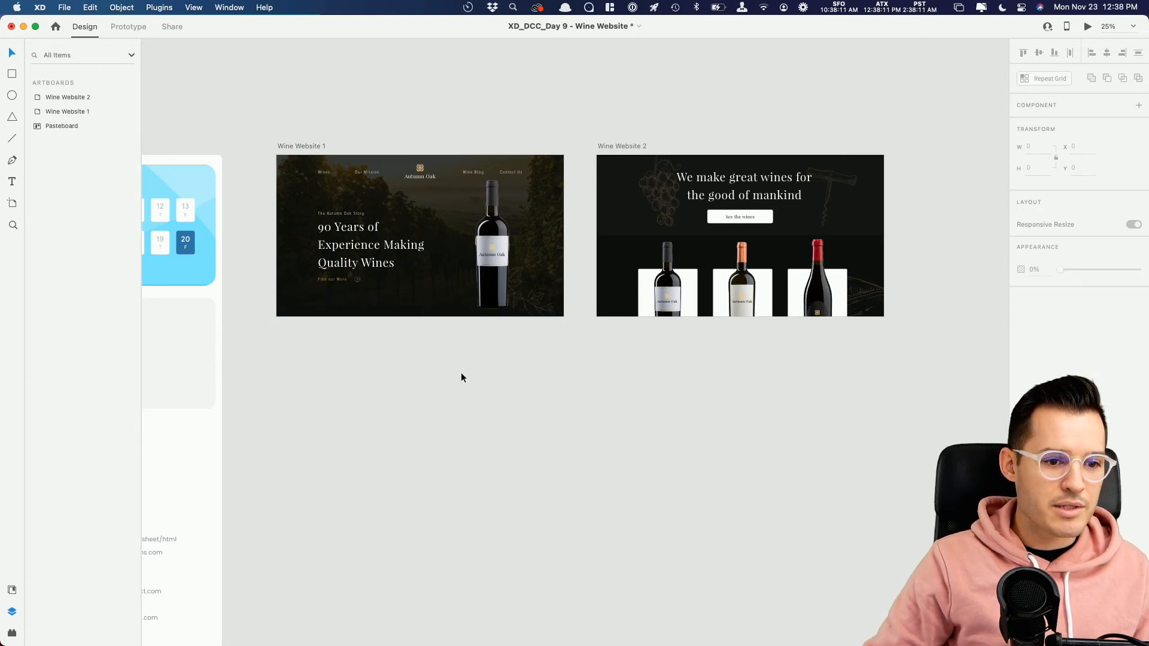
Step: Lower Wine Website 1's call-to-action section and stagger the three wine cards downward at increasing offsets
double_click(465, 370)
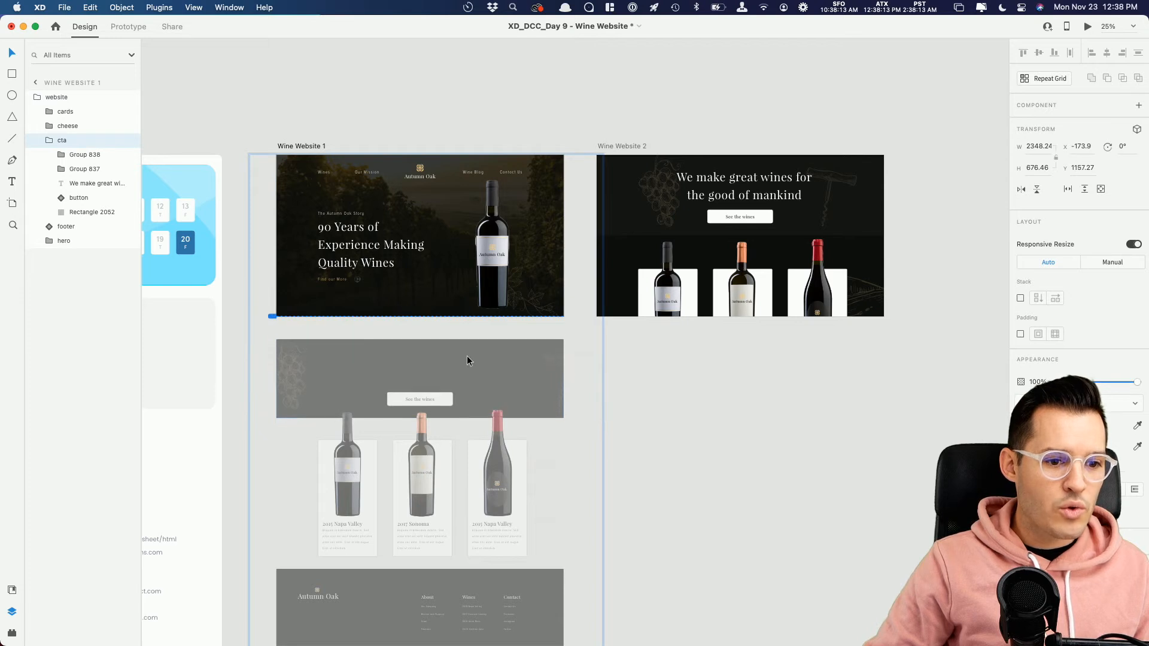
drag(466, 359, 472, 369)
double_click(426, 475)
drag(486, 474, 481, 527)
drag(434, 479, 429, 530)
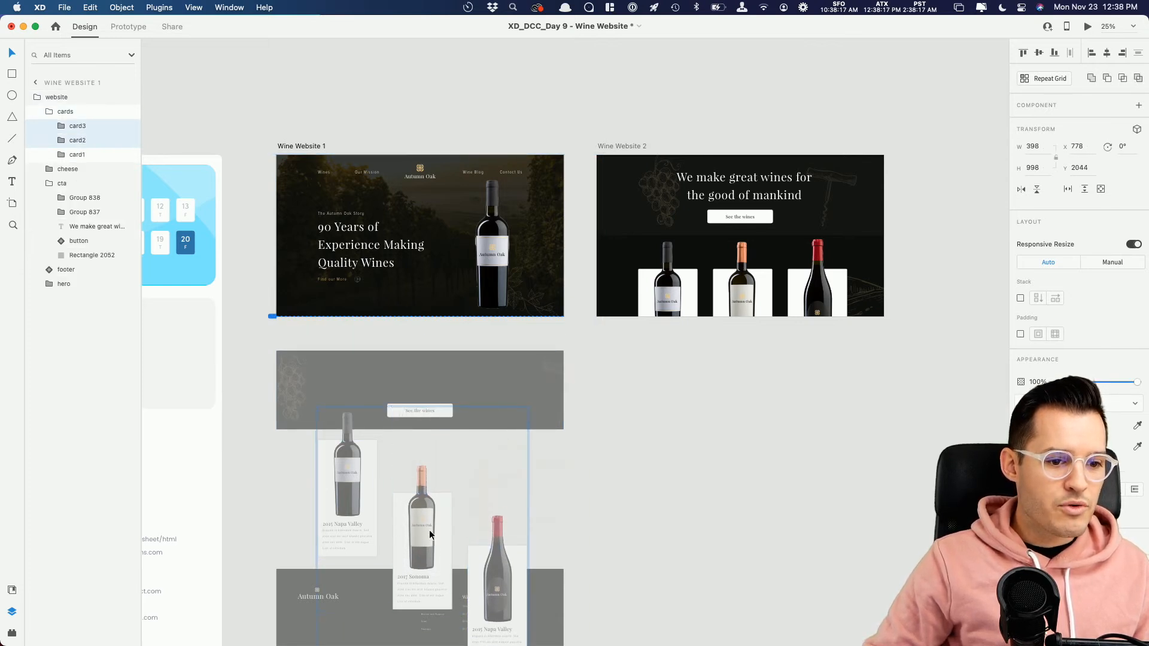
shift+click(358, 488)
drag(359, 488, 356, 531)
click(694, 452)
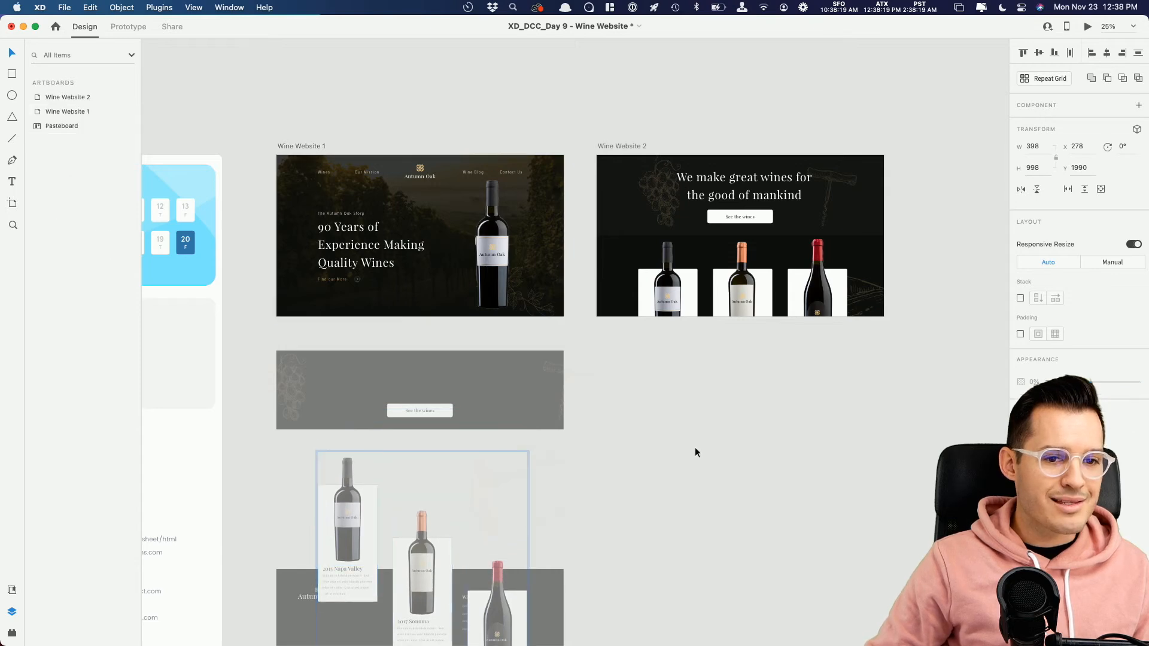
Step: In Wine Website 2's off-artboard hero, shift the bottle outward to the right and enlarge the hero artwork beyond the artboard's edges
click(735, 231)
scroll(774, 187, up, 5)
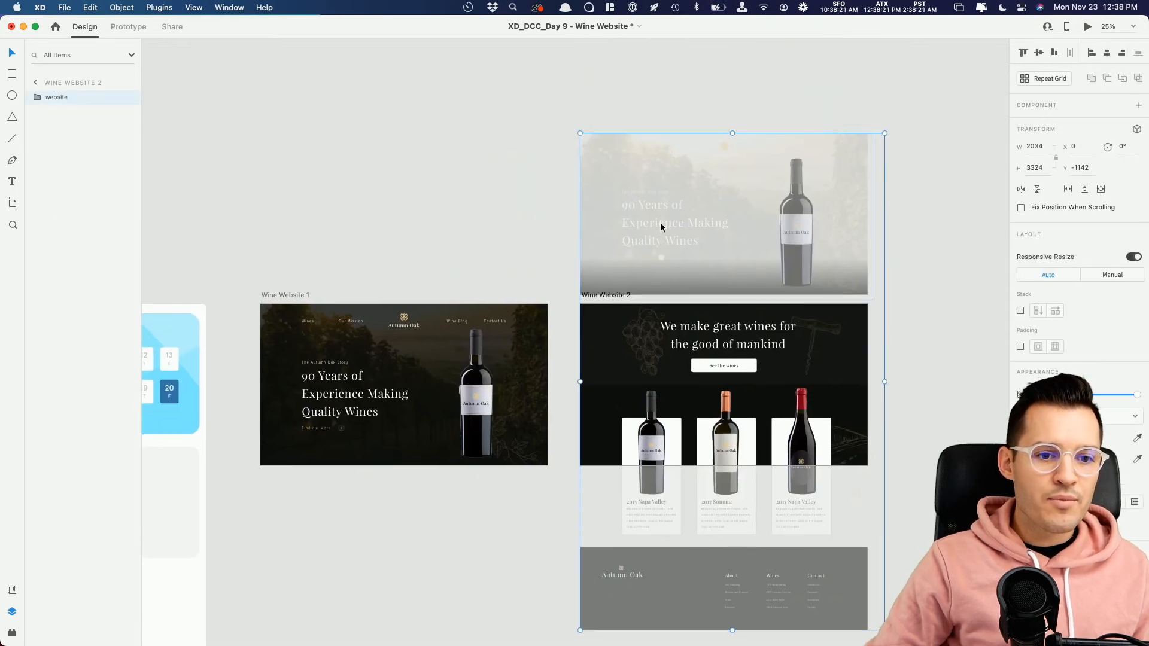
double_click(660, 223)
drag(668, 227, 566, 225)
key(super+z)
double_click(653, 222)
drag(792, 232, 877, 236)
click(759, 224)
drag(874, 139, 910, 105)
click(963, 104)
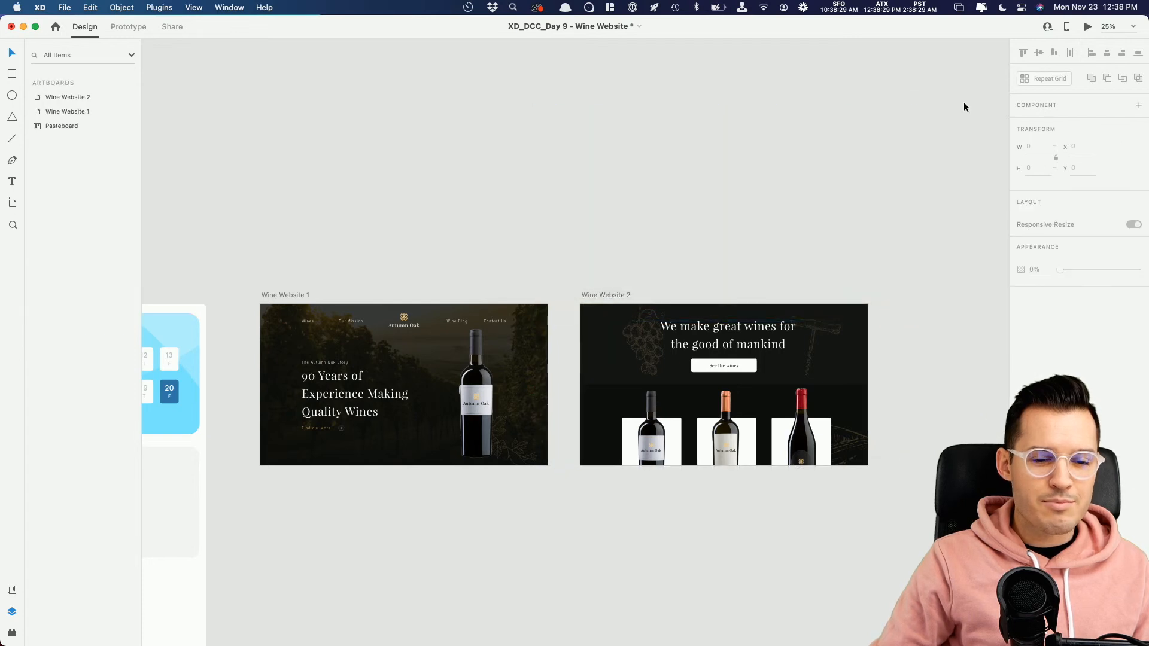
Step: Link Wine Website 1 to Wine Website 2 in Prototype mode with a Keys & Gamepad trigger assigned to the down arrow
scroll(957, 105, down, 5)
click(302, 178)
click(135, 27)
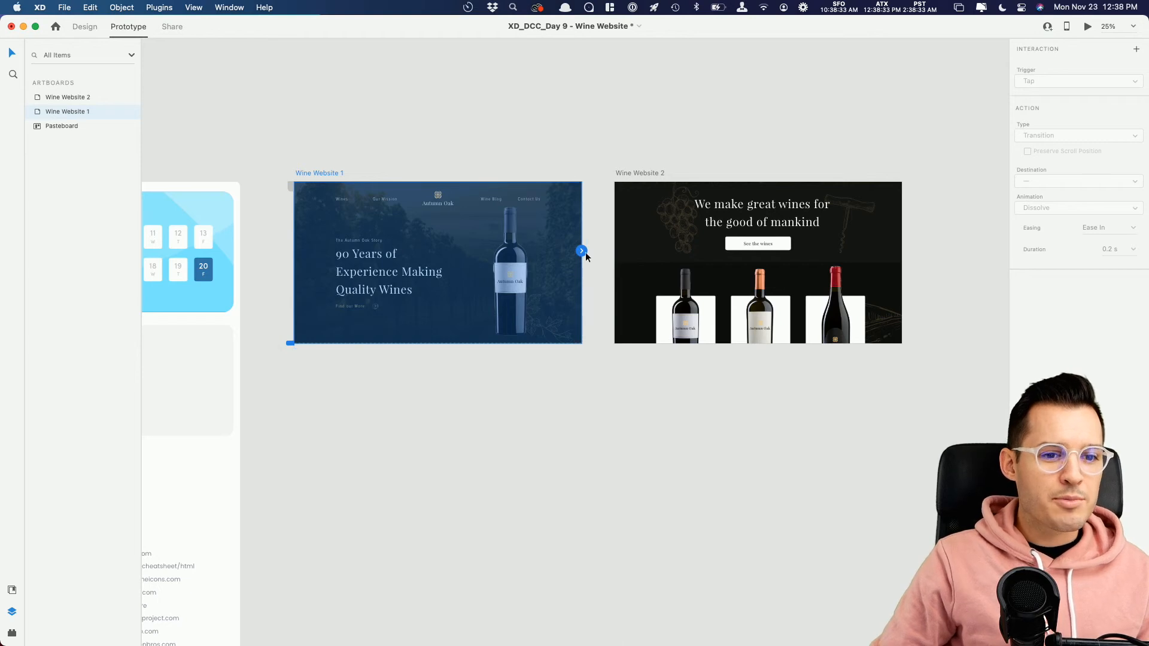
drag(581, 251, 634, 251)
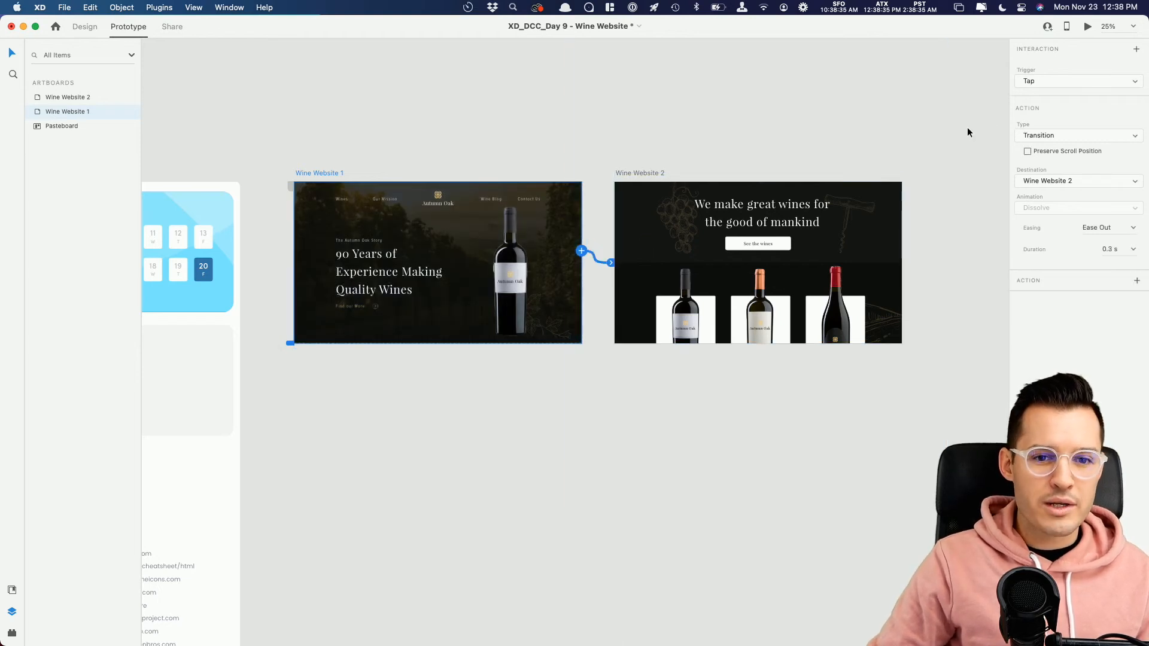
click(1051, 82)
click(1051, 116)
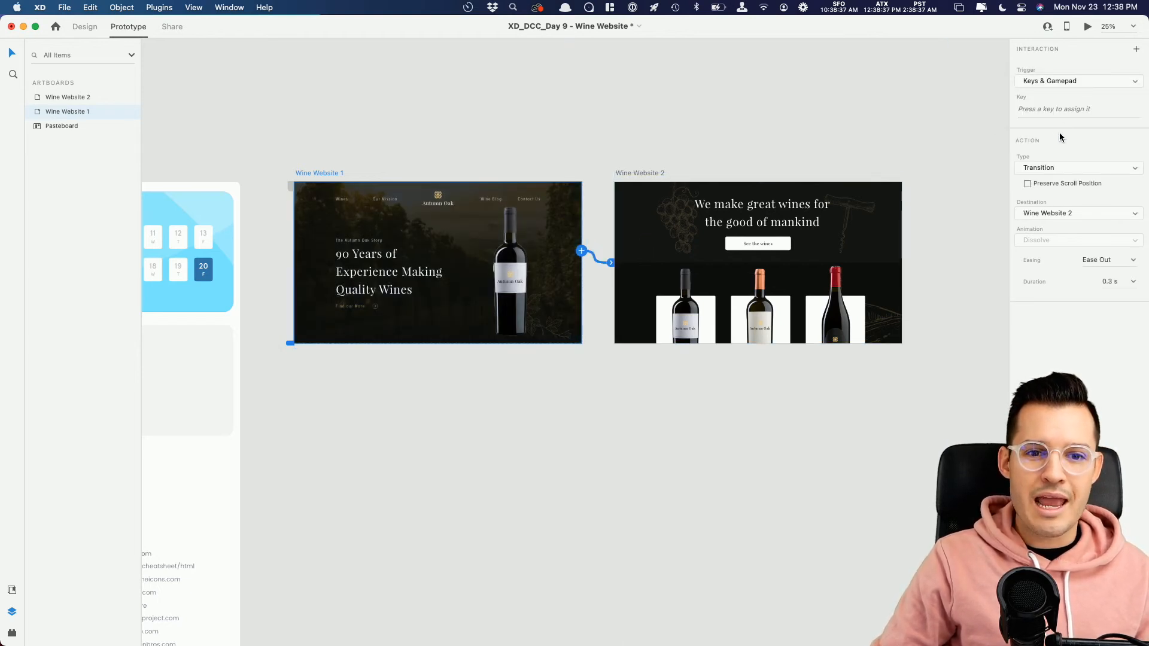
key(Down)
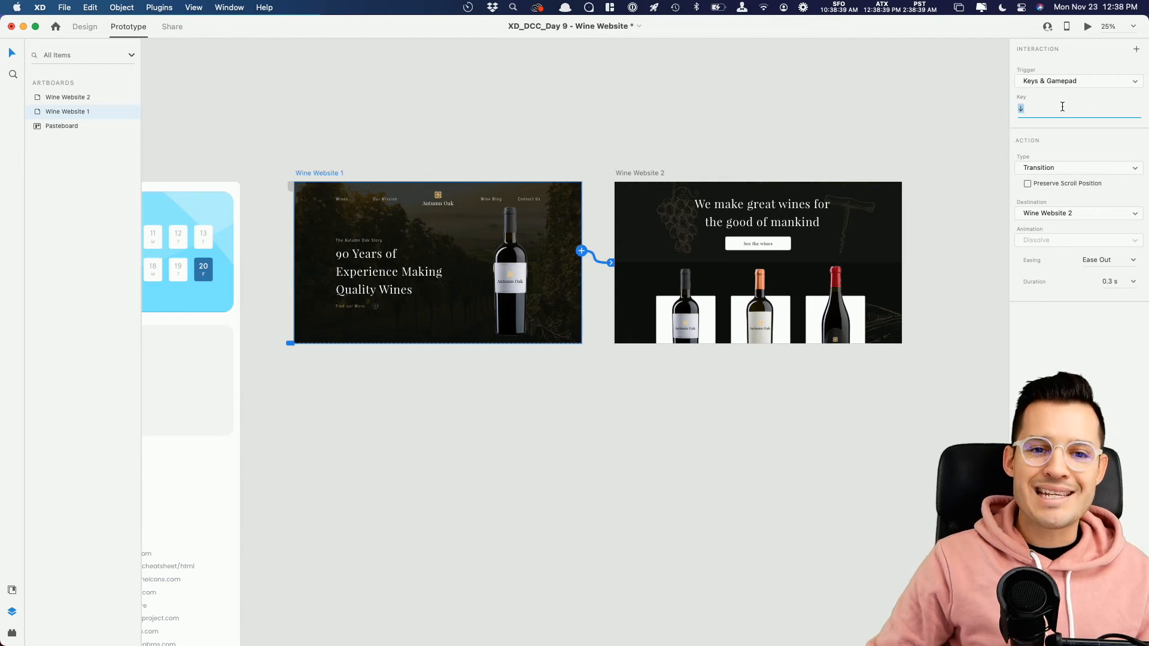
Step: Set the link's action to Auto-Animate with a 3 s duration and Ease In-Out easing
click(1057, 168)
click(1055, 179)
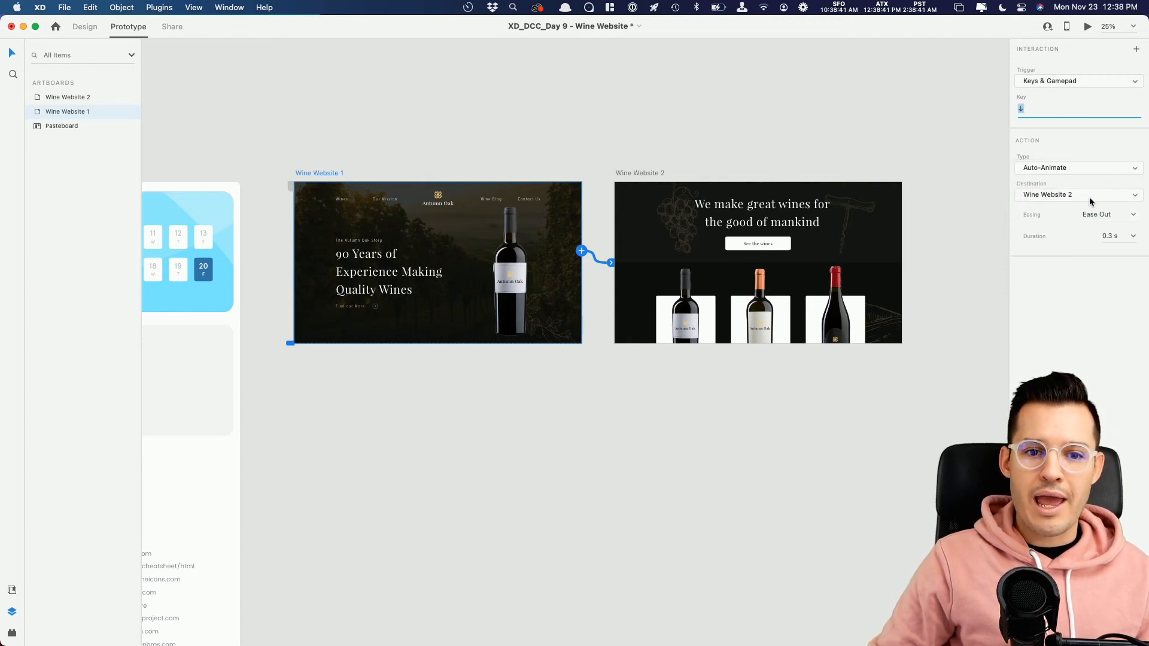
drag(1121, 234, 1092, 237)
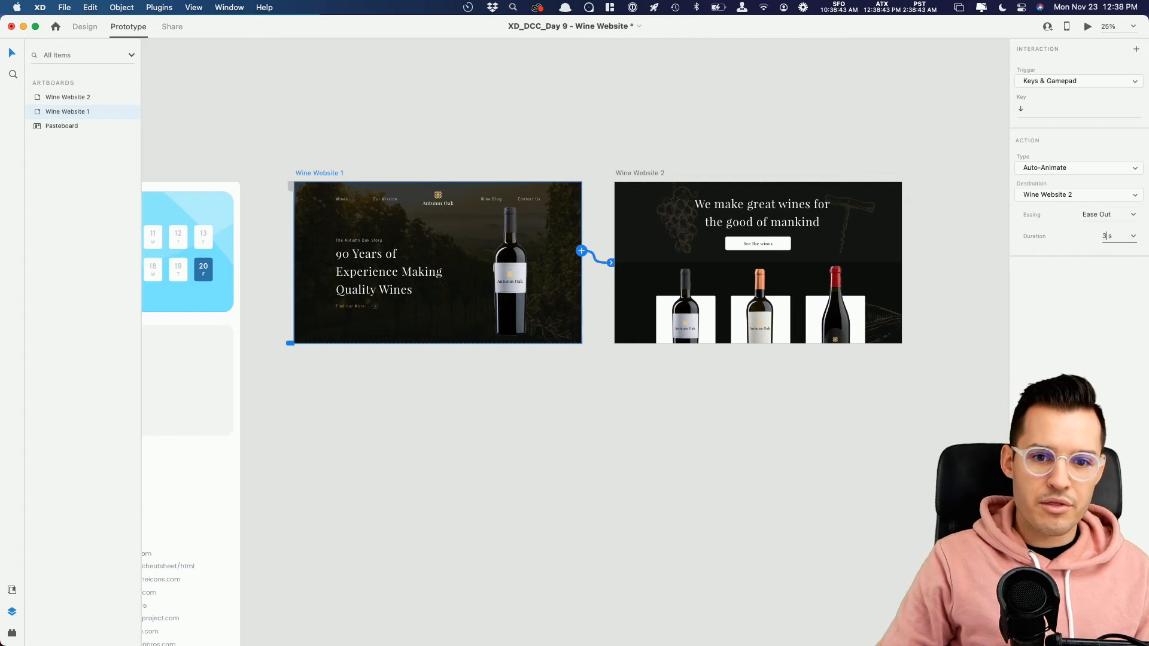
click(1134, 217)
click(1115, 260)
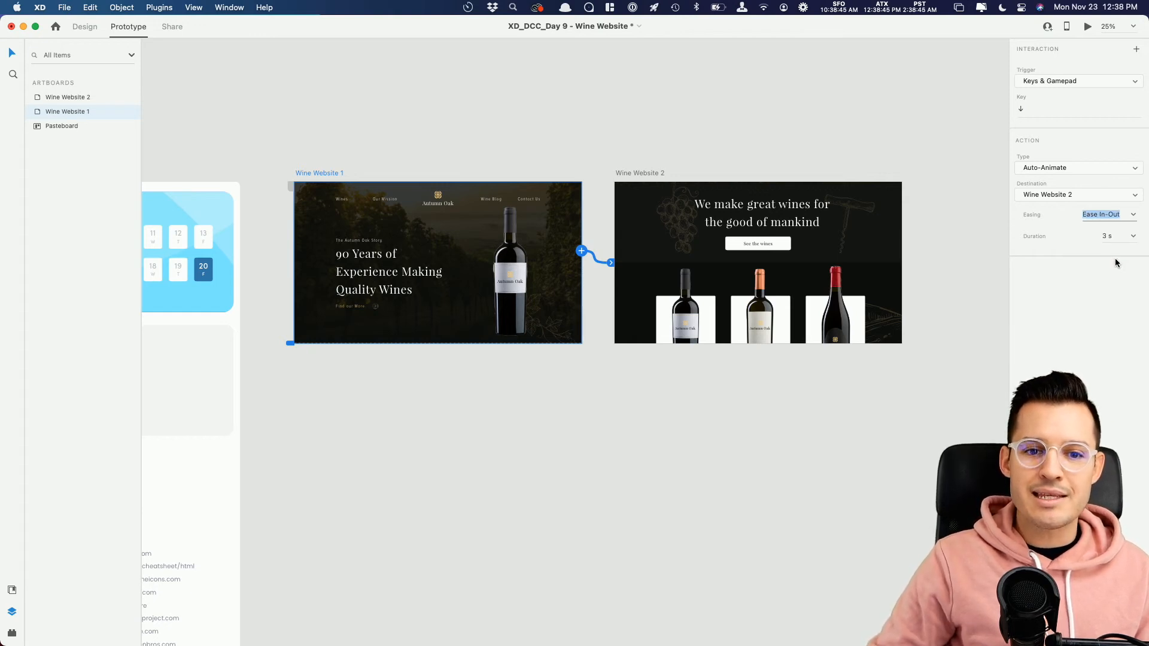
Step: Link Wine Website 2 back to Wine Website 1 with an Auto-Animate interaction triggered by the up arrow
click(629, 172)
drag(902, 250, 469, 212)
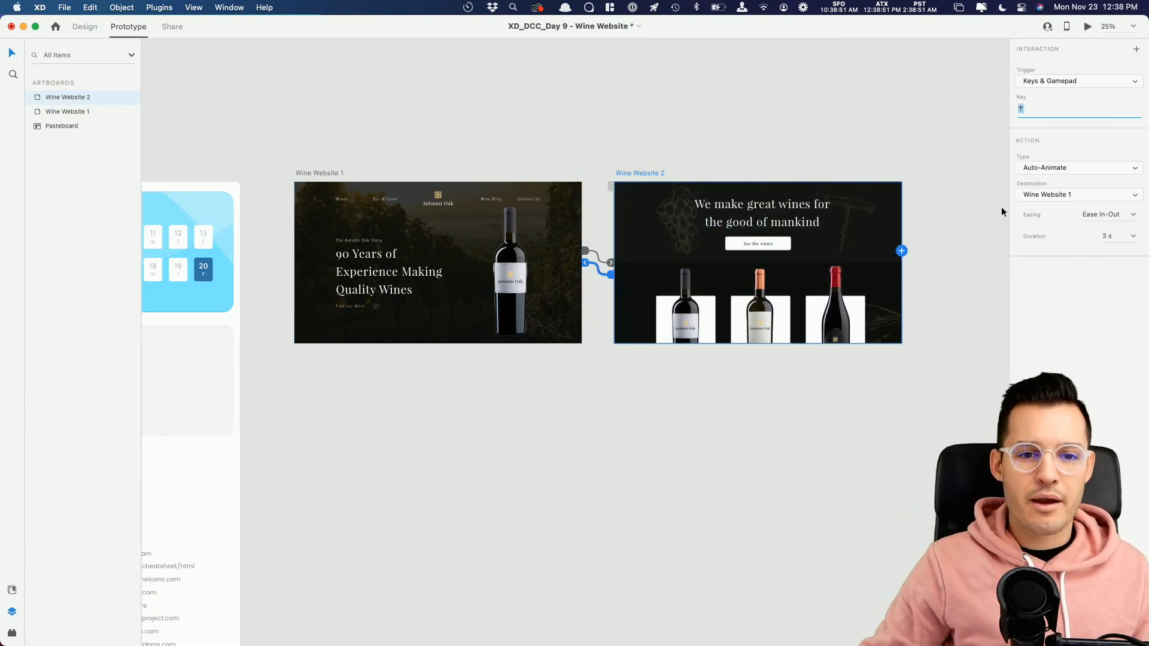
Step: Preview the prototype from Wine Website 1, trigger the transition to the second artboard, and close the preview
click(319, 173)
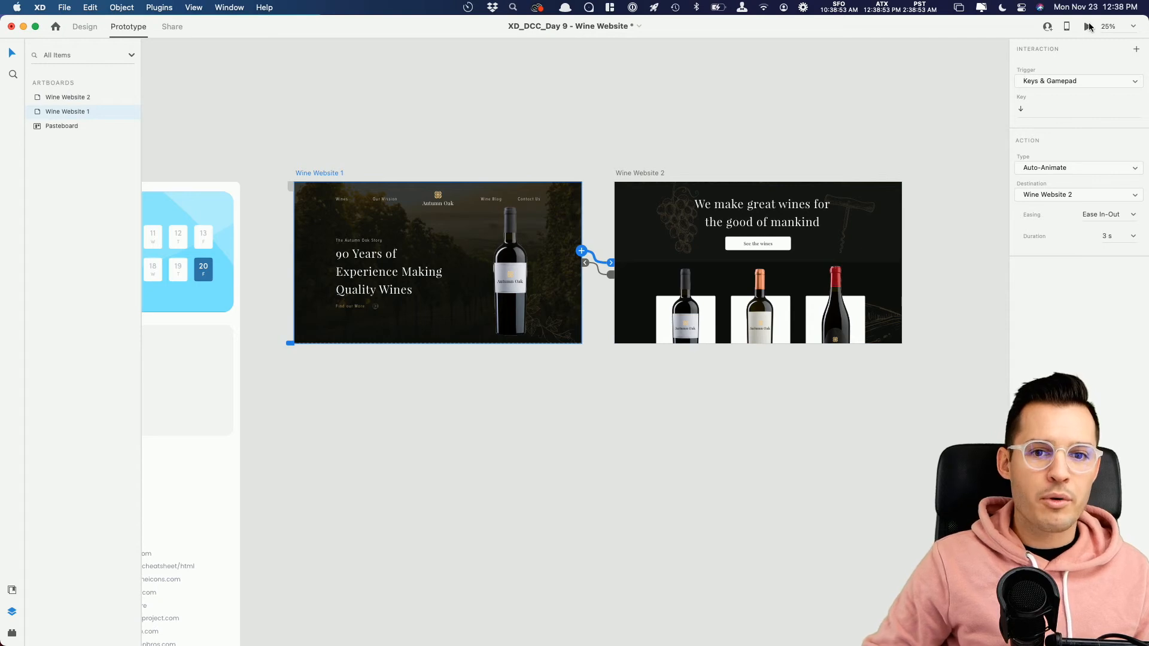
click(1088, 27)
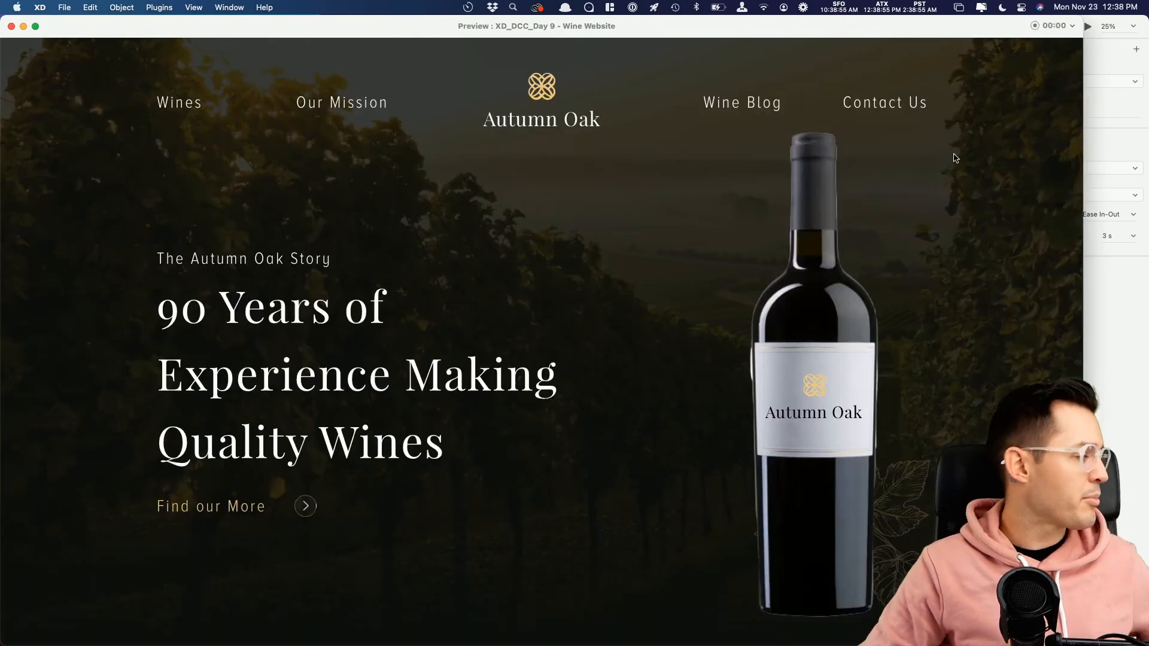
key(Down)
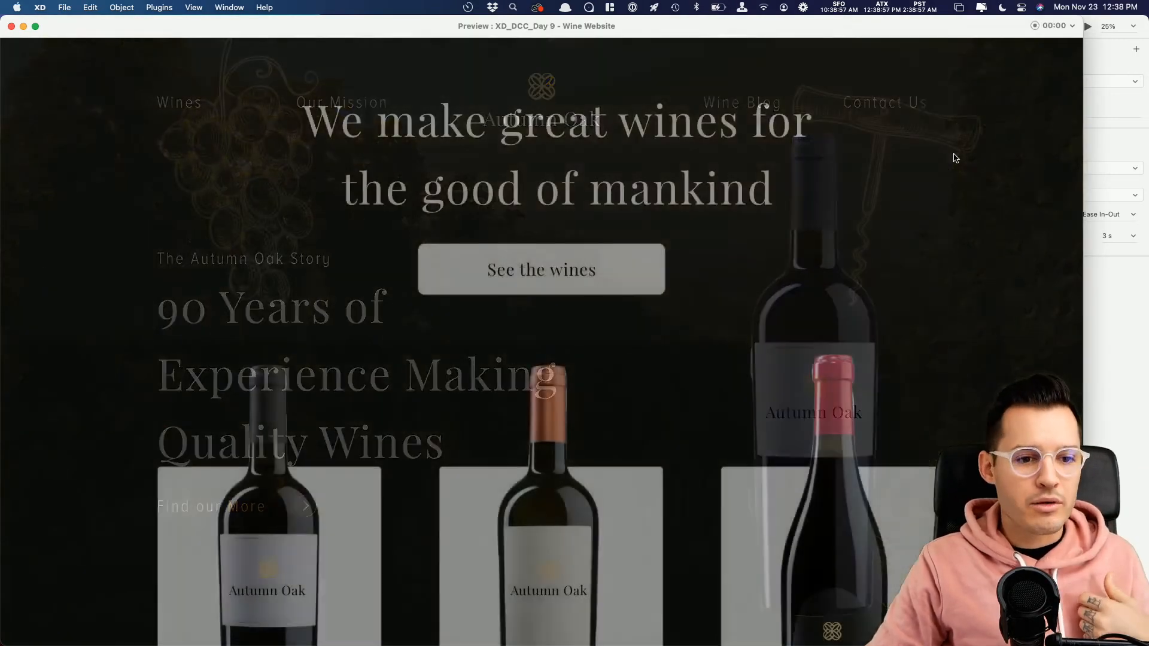
click(10, 27)
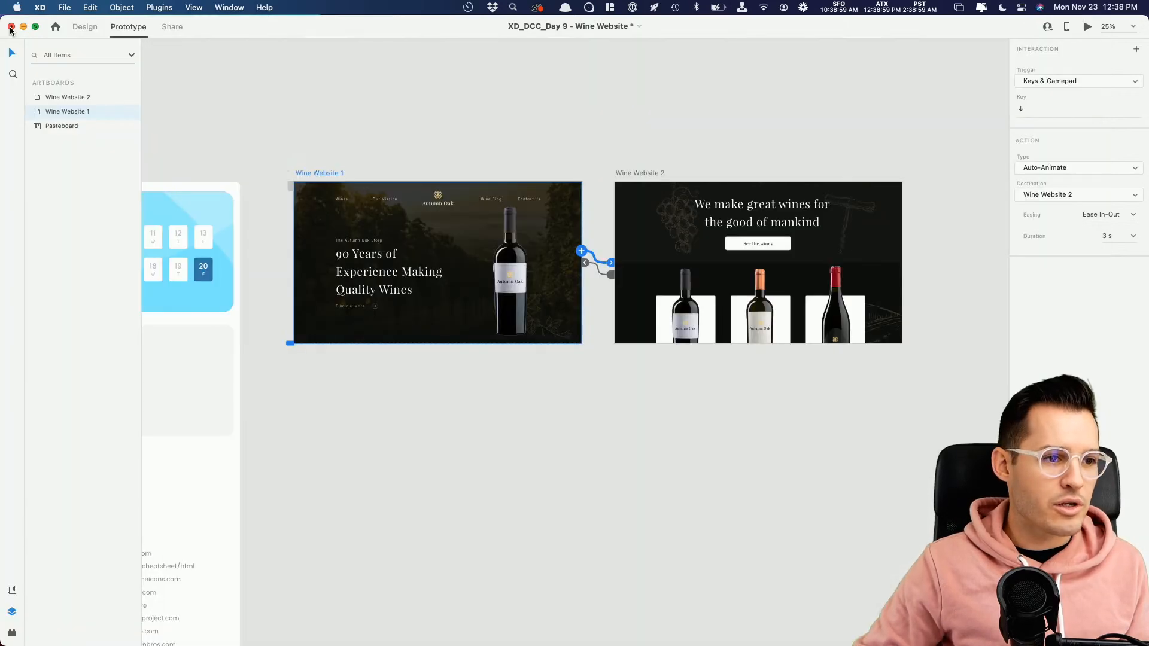
Step: Check the website groups and the interaction settings of the Wine Website 1 and Wine Website 2 artboards
click(434, 207)
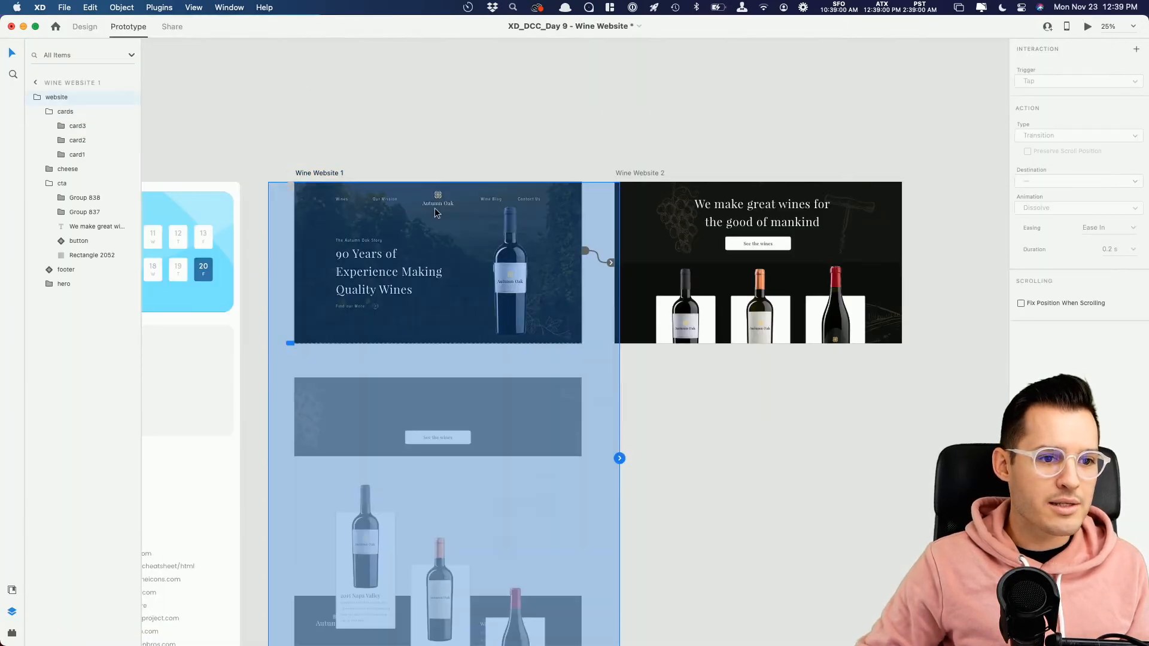
click(812, 235)
click(514, 221)
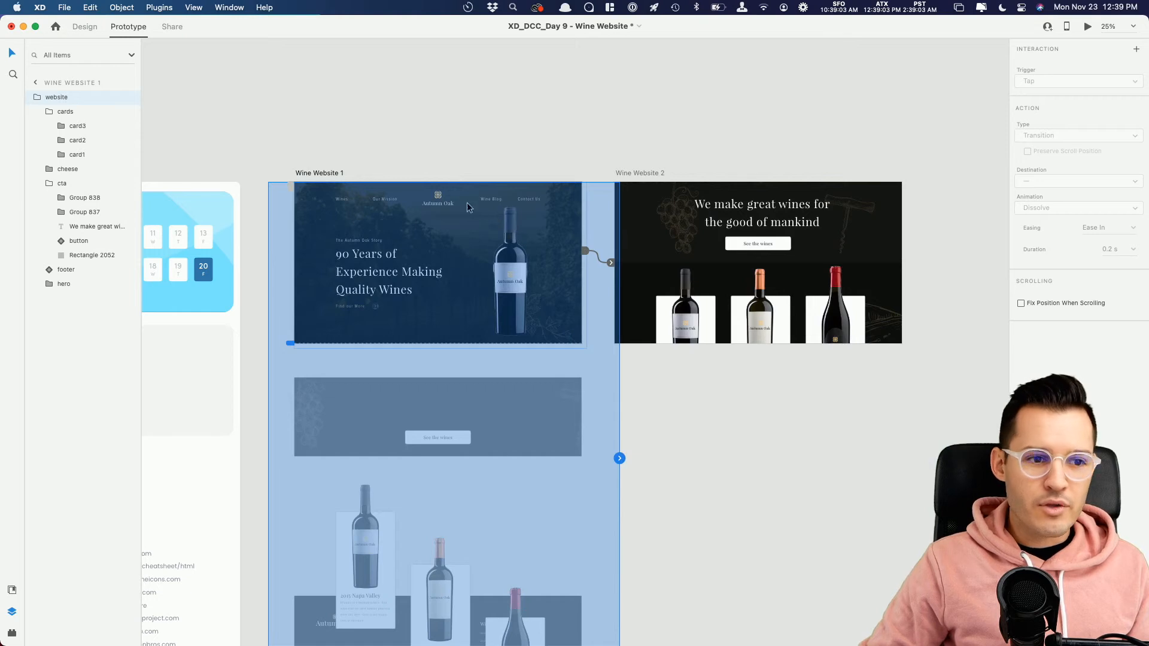
click(332, 173)
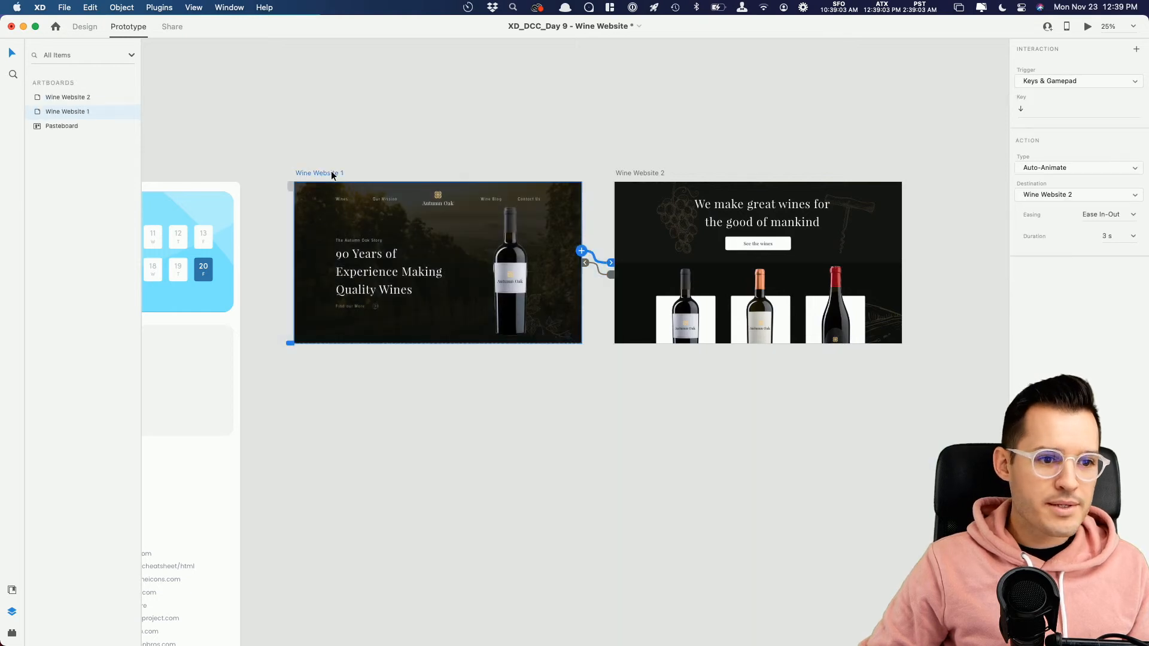
click(645, 172)
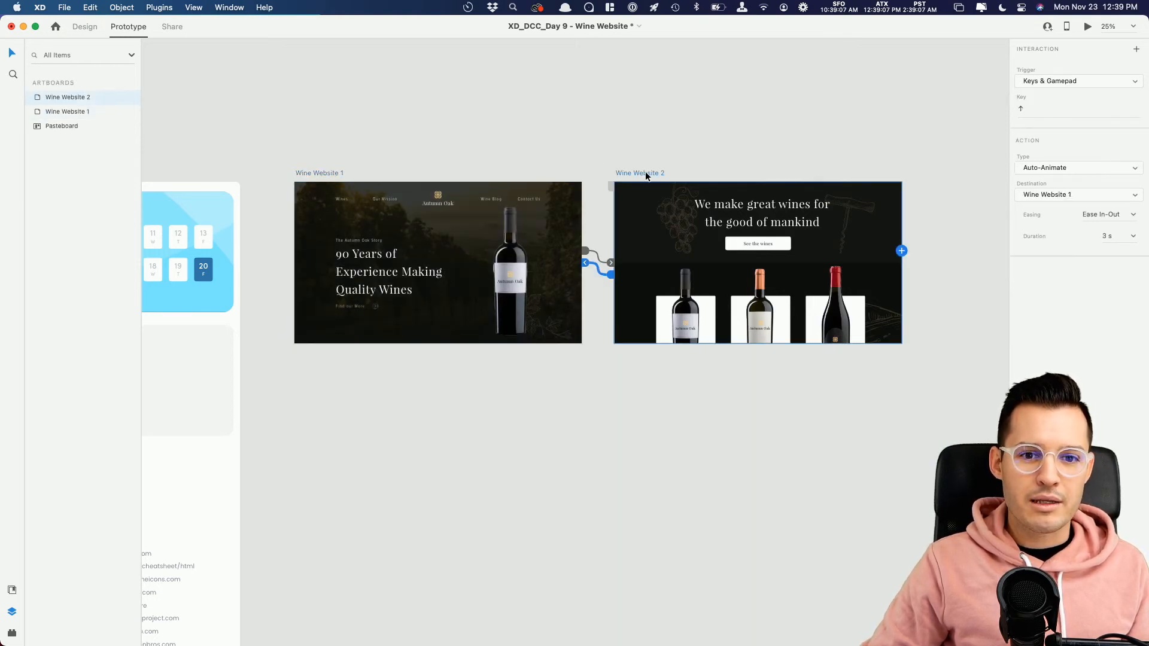
click(329, 173)
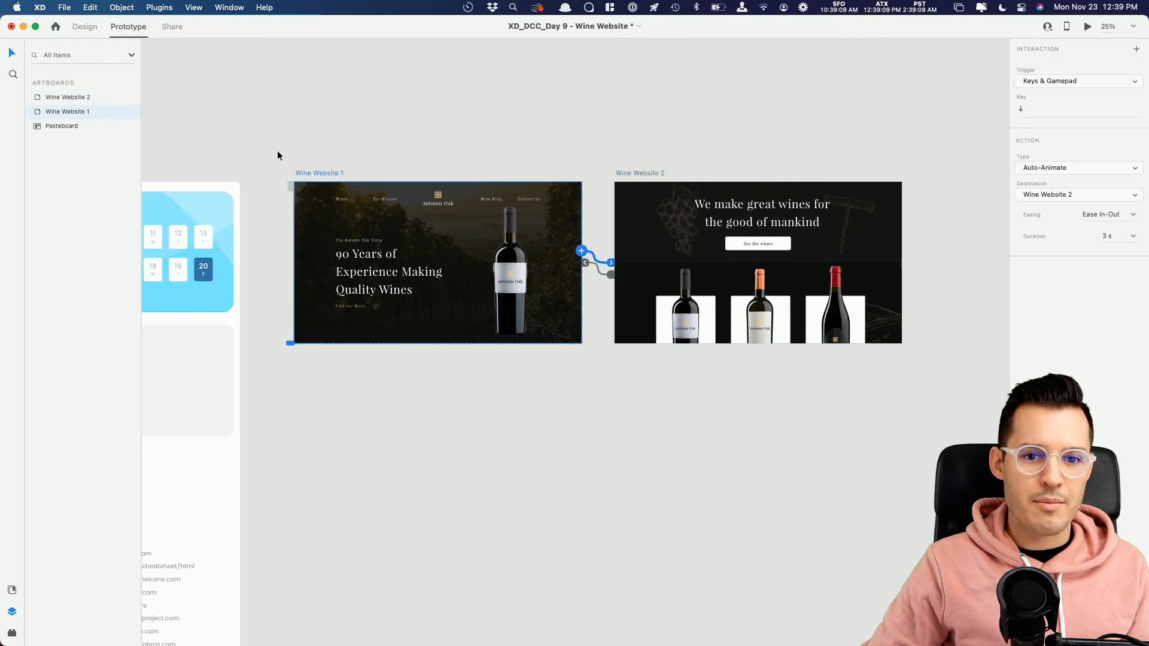
click(266, 113)
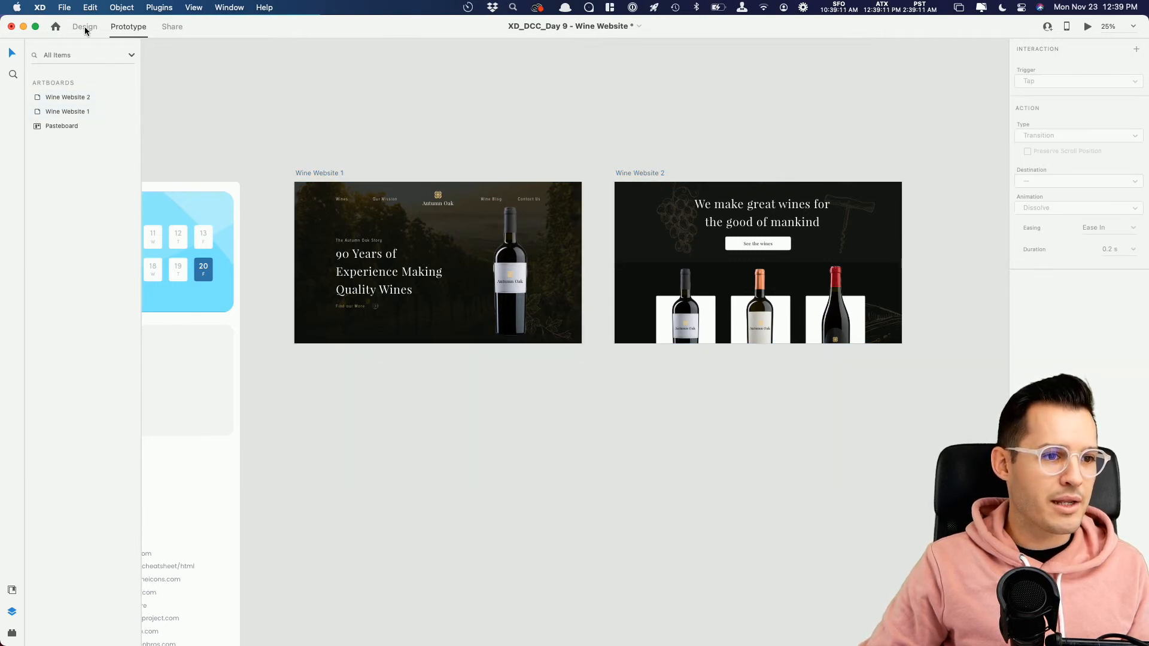
click(316, 174)
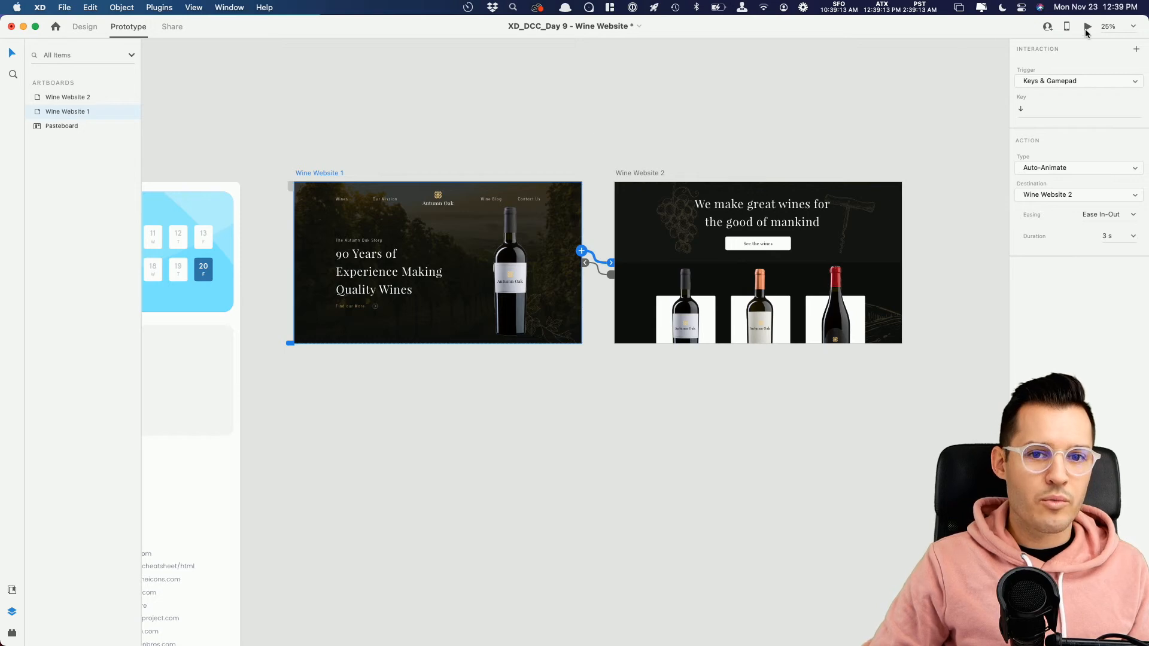
Step: Preview the auto-animated transition between the two wine artboards from Flow 1, and close the preview
click(291, 186)
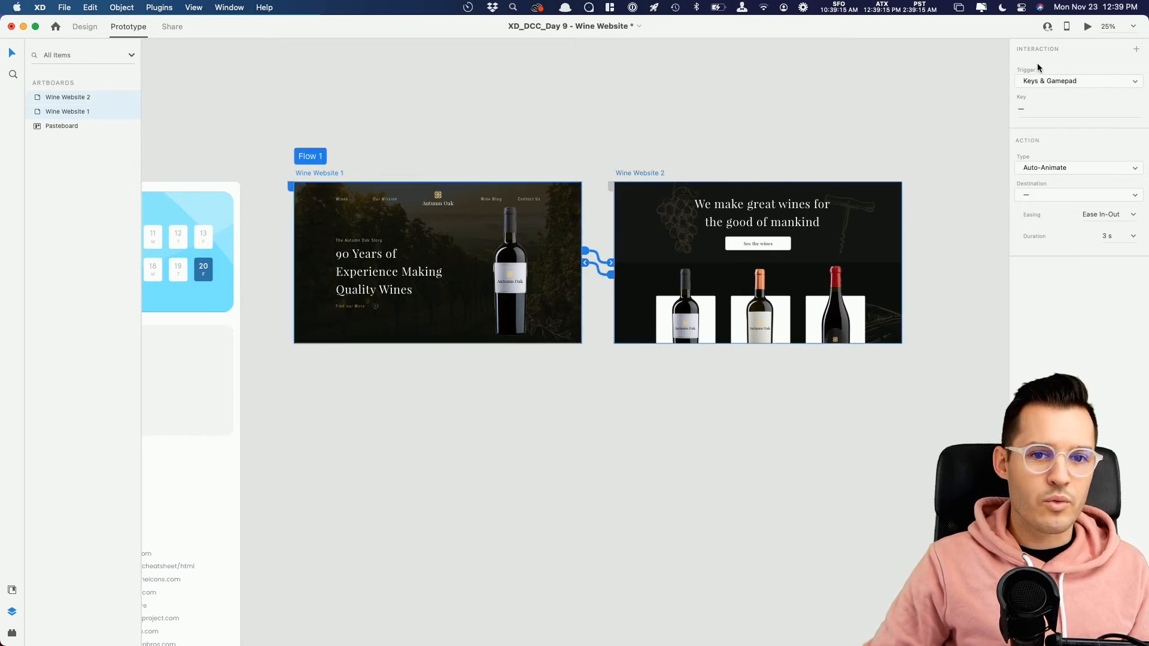
click(1087, 26)
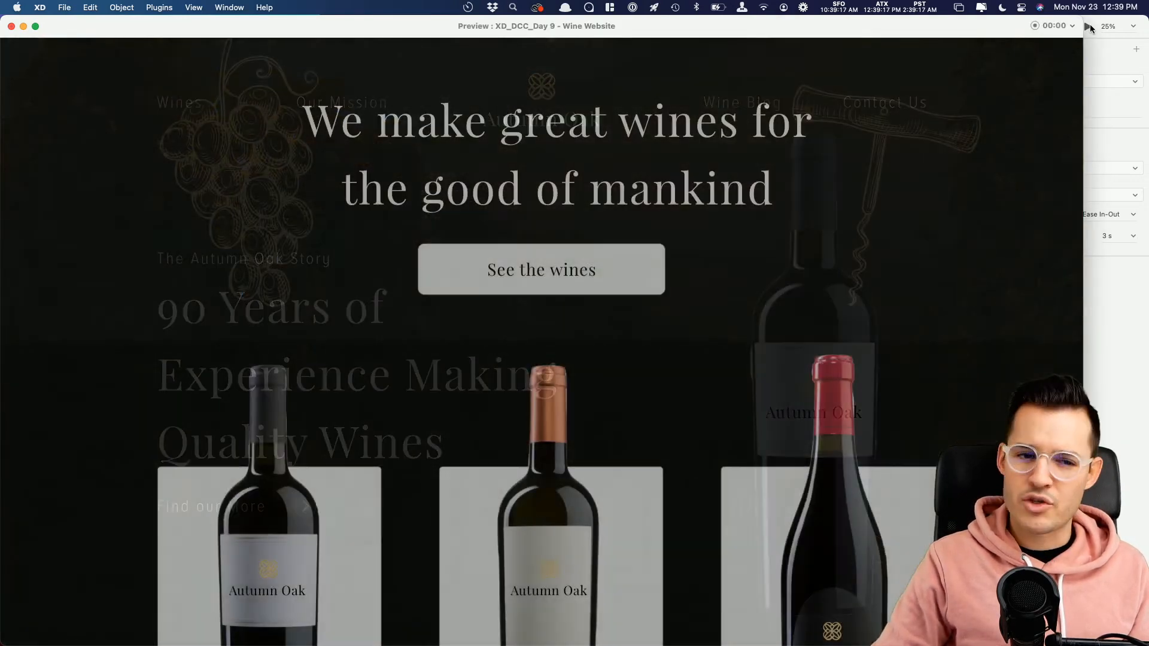
click(11, 27)
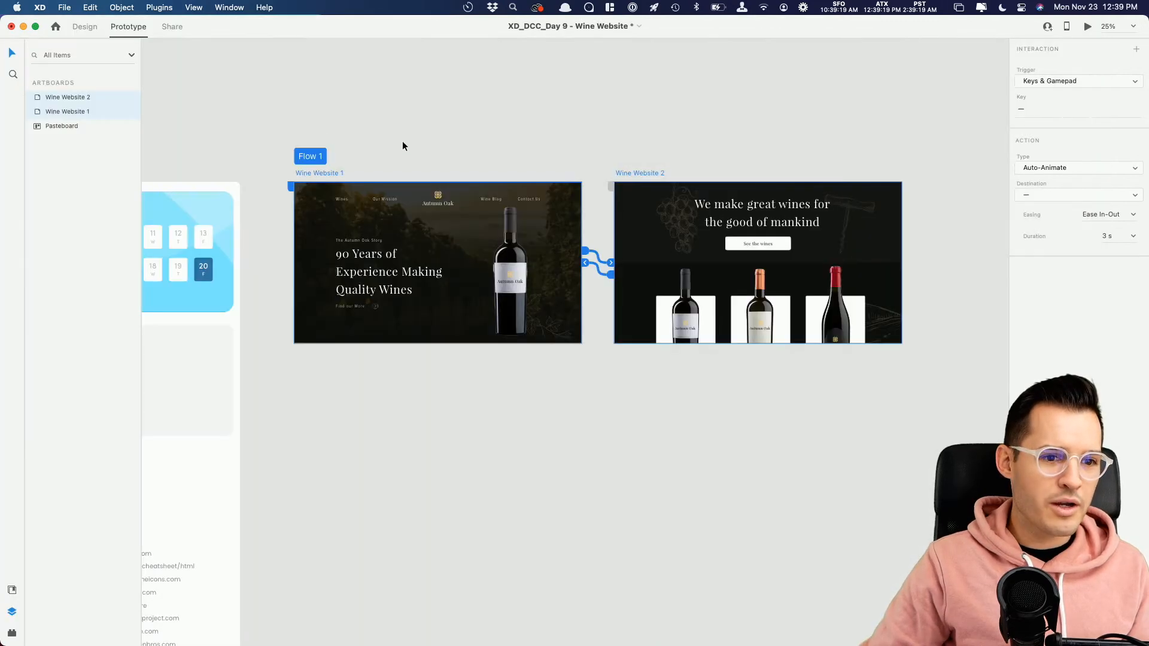
Step: Compare the website groups and layer structure of the Wine Website 1 and Wine Website 2 artboards in Design mode
click(438, 139)
click(399, 208)
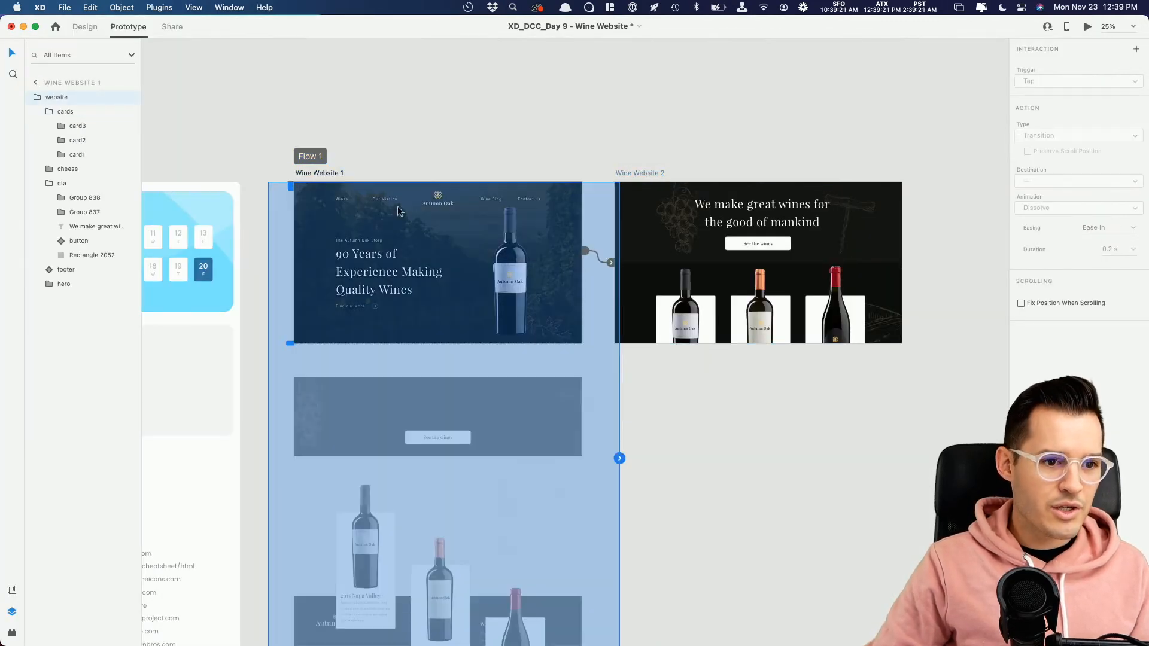
click(85, 26)
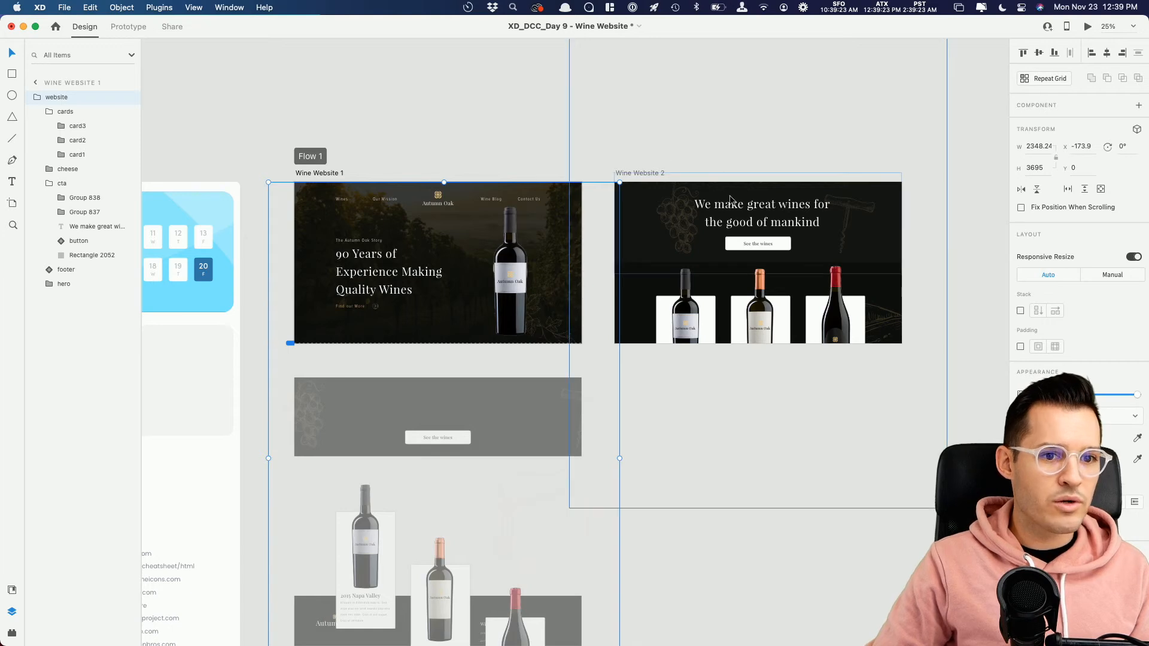
click(730, 199)
click(353, 203)
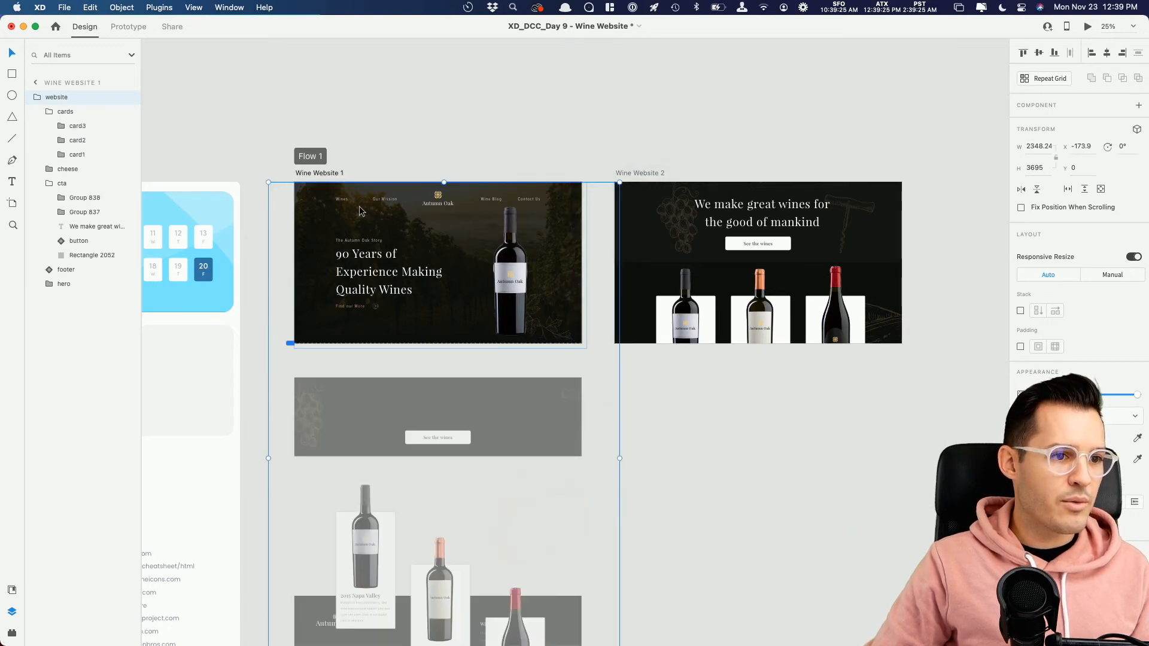
click(727, 219)
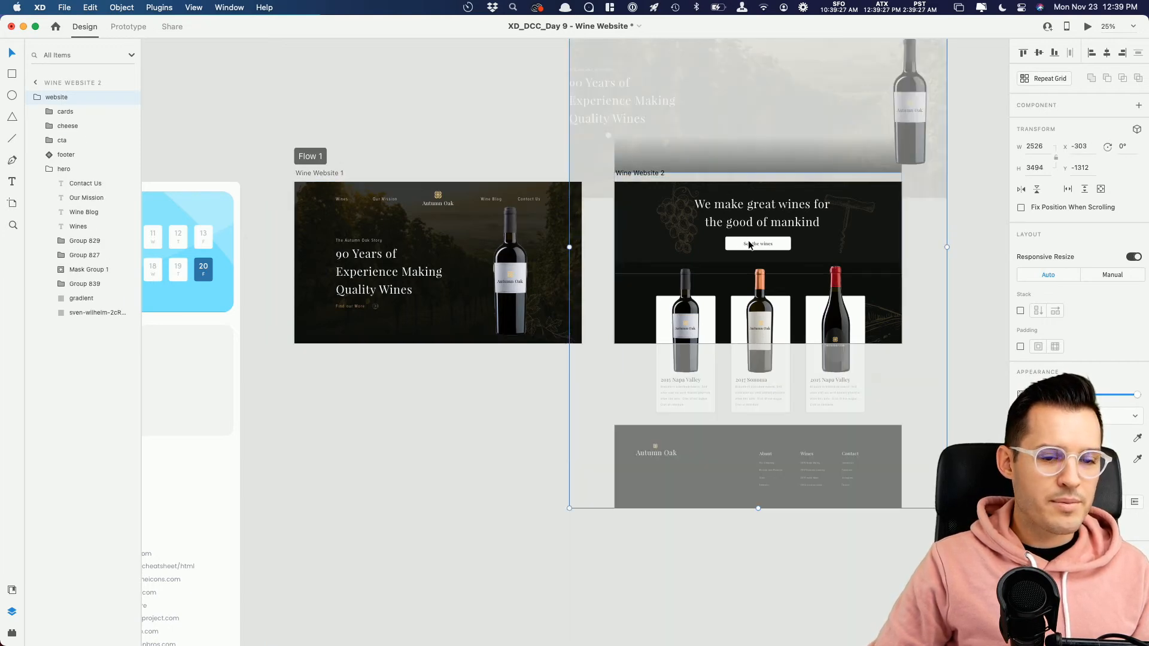
Step: Delete the Wine Website 2 artboard
scroll(748, 245, up, 3)
click(655, 267)
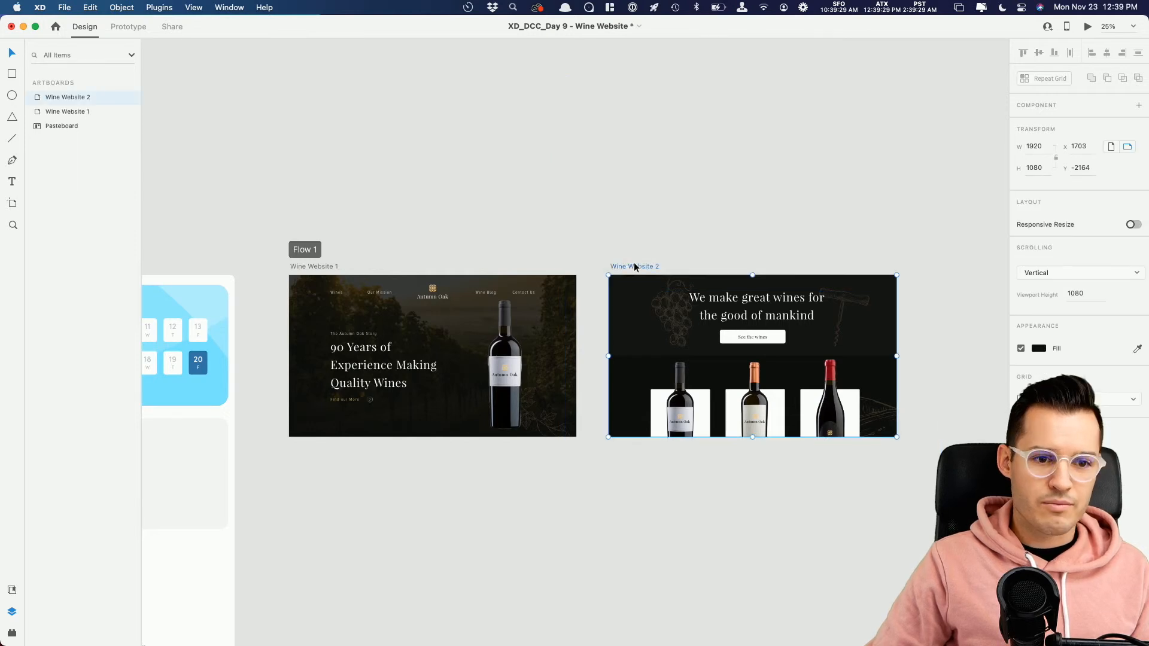
key(Delete)
Step: Duplicate the Wine Website 1 artboard beside the original and shift the copy's website group up to the call-to-action section
scroll(544, 242, down, 3)
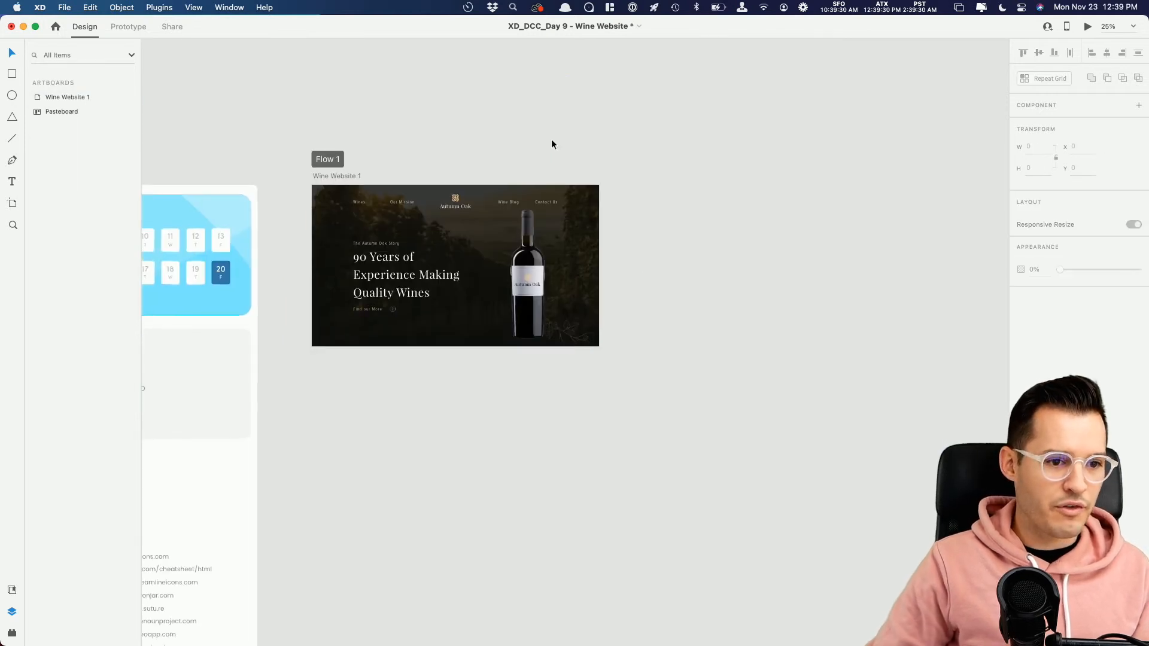
click(327, 178)
drag(341, 174, 665, 179)
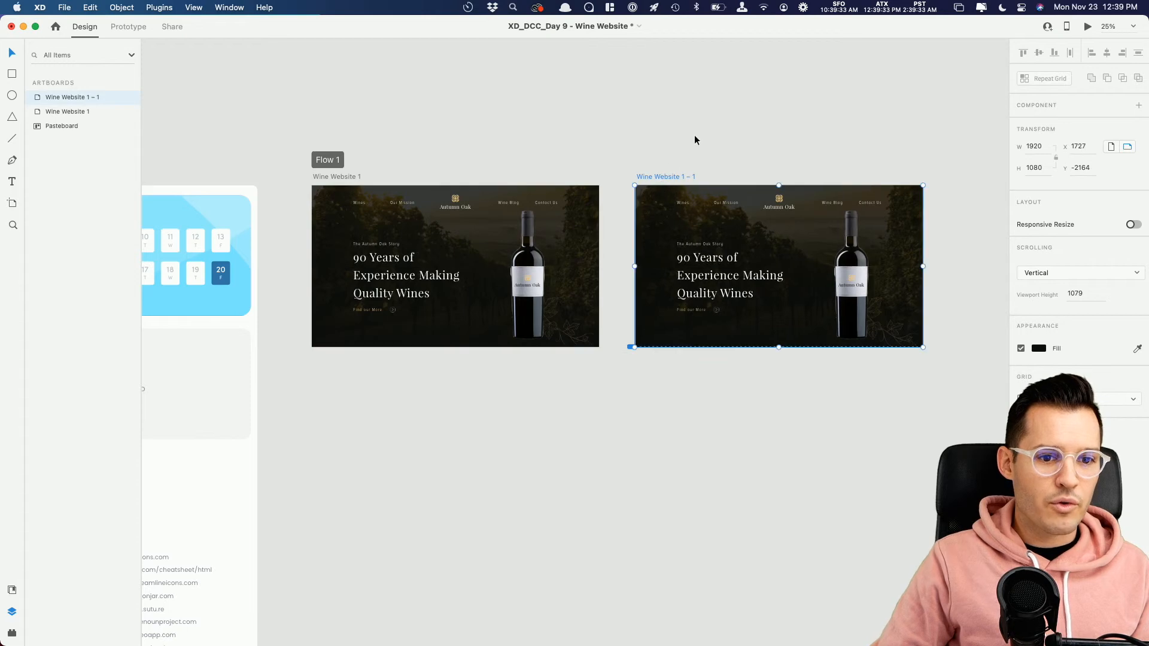
click(765, 281)
drag(765, 280, 769, 103)
Step: Link Wine Website 1 to Wine Website 1 – 1 with an Auto-Animate interaction triggered by the down arrow
click(328, 178)
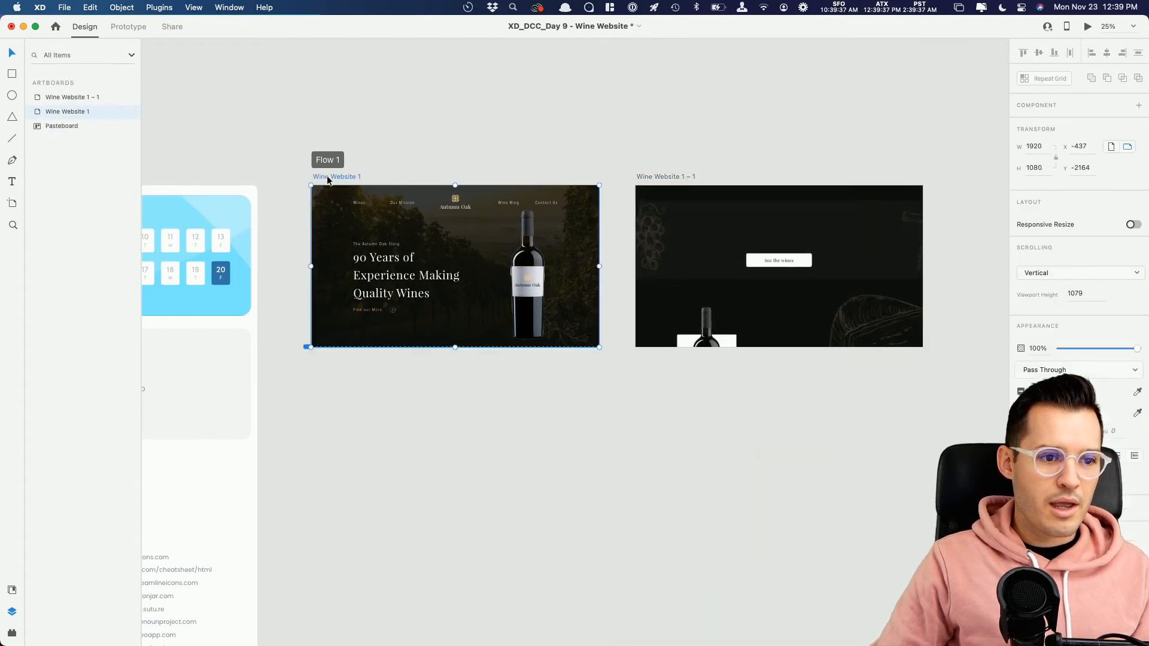
click(138, 30)
drag(598, 254, 748, 254)
click(1052, 107)
key(Down)
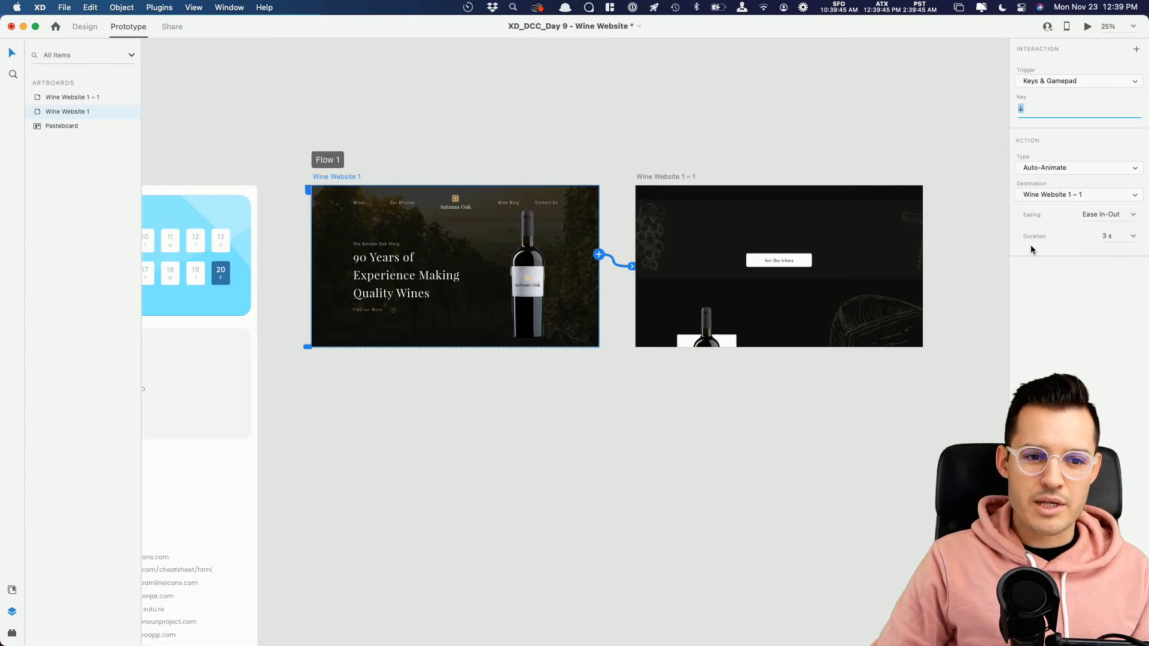
Step: Preview the down-arrow transition to the duplicated artboard and close the preview
click(1088, 28)
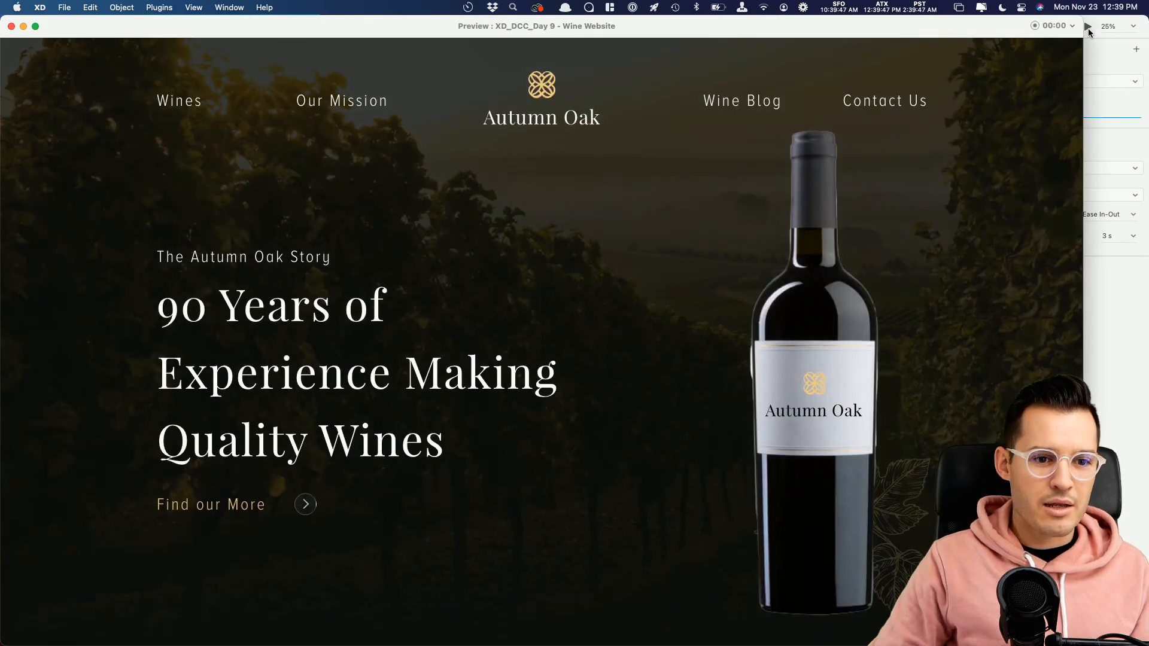
key(Down)
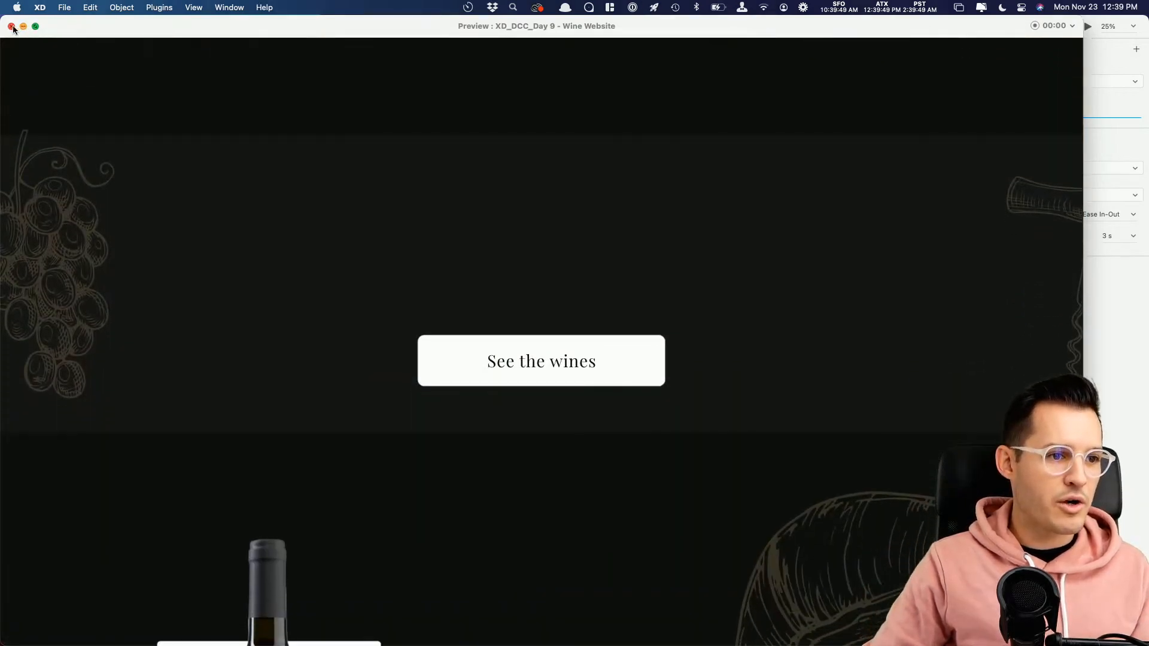
click(11, 26)
Step: Link Wine Website 1 – 1 back to Wine Website 1 with an Auto-Animate interaction
click(661, 175)
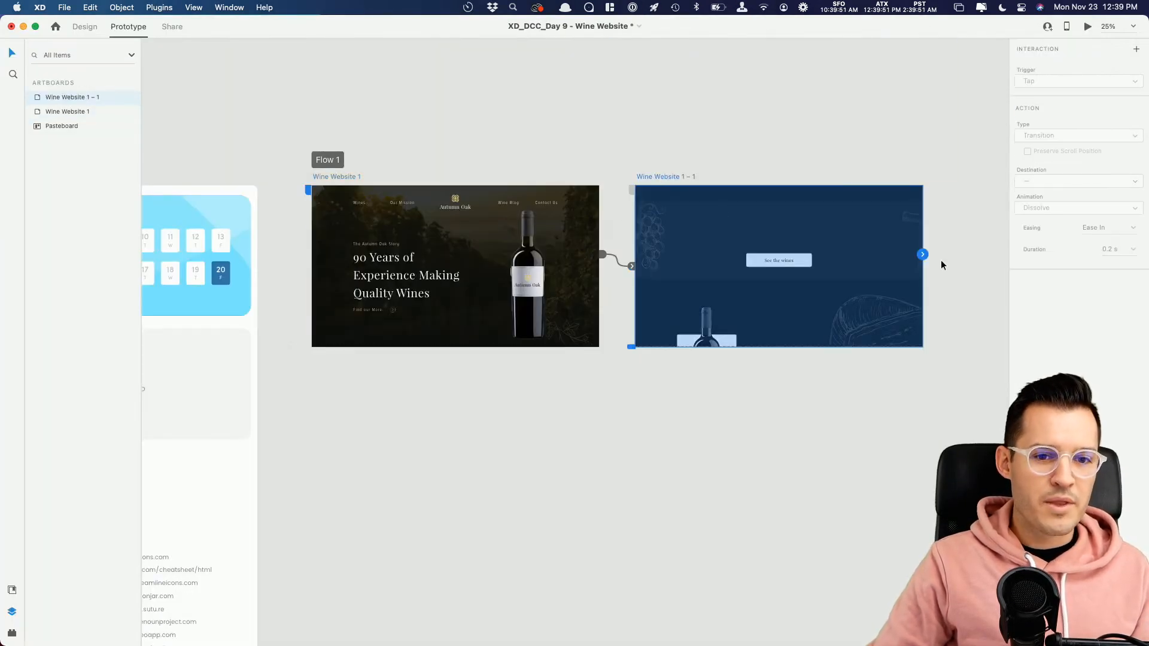
drag(922, 255, 536, 227)
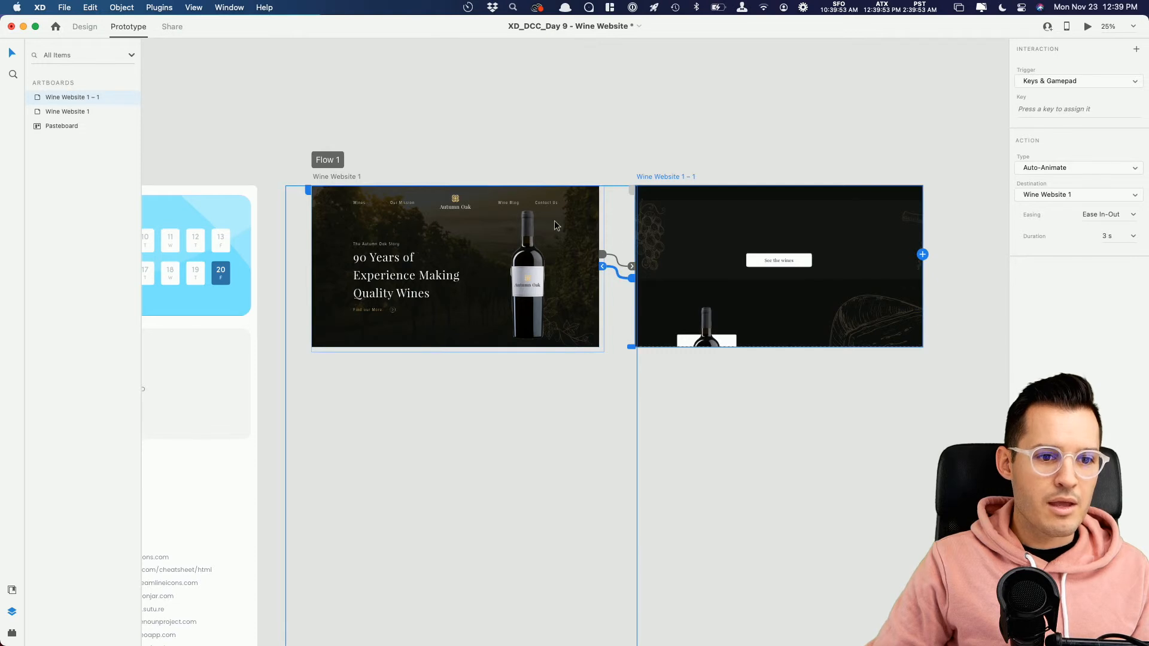
Step: In the duplicate's cta section, bring the heading to full opacity and move the grape and corkscrew illustrations inward
click(85, 27)
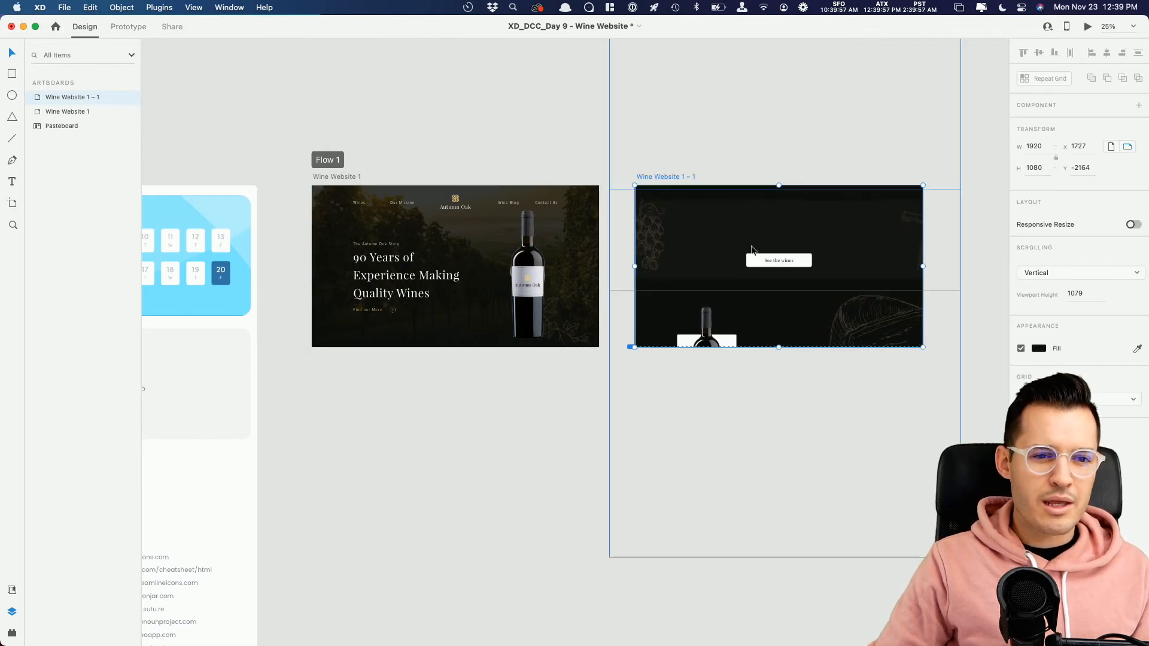
click(768, 245)
drag(782, 217, 783, 212)
drag(1021, 441, 1143, 441)
drag(642, 237, 688, 236)
drag(916, 224, 892, 226)
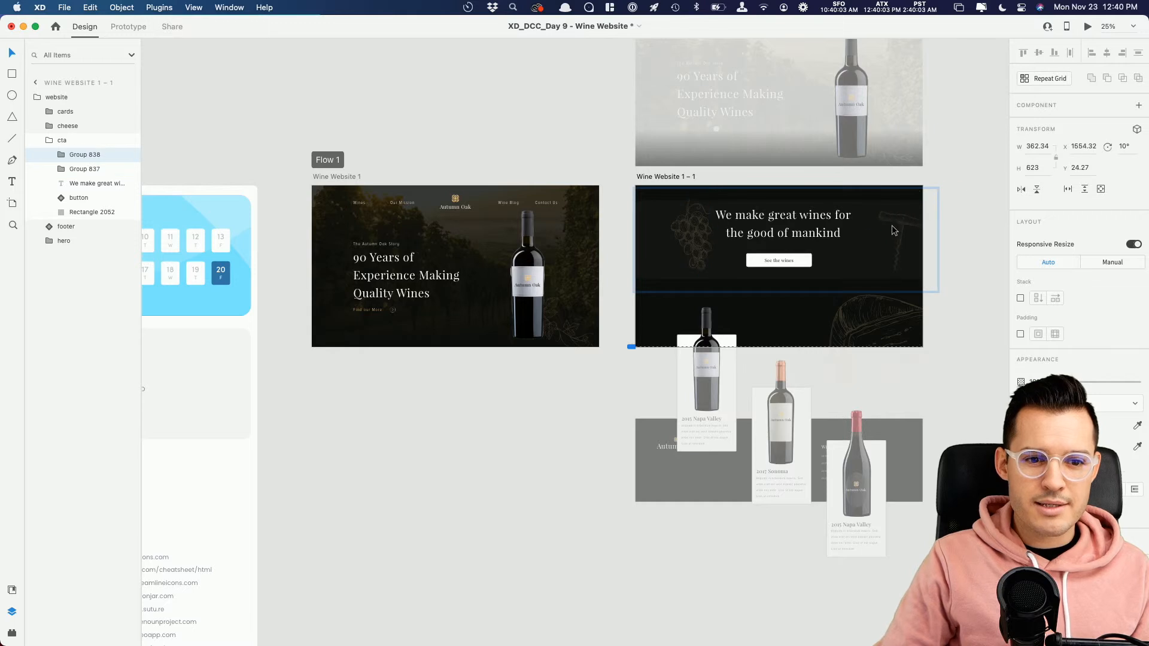
Step: Raise card2 and card3 level with card1 on the duplicate, and move all three wine cards up to Y 691
double_click(732, 339)
drag(774, 396, 772, 342)
drag(856, 455, 852, 348)
shift+click(803, 354)
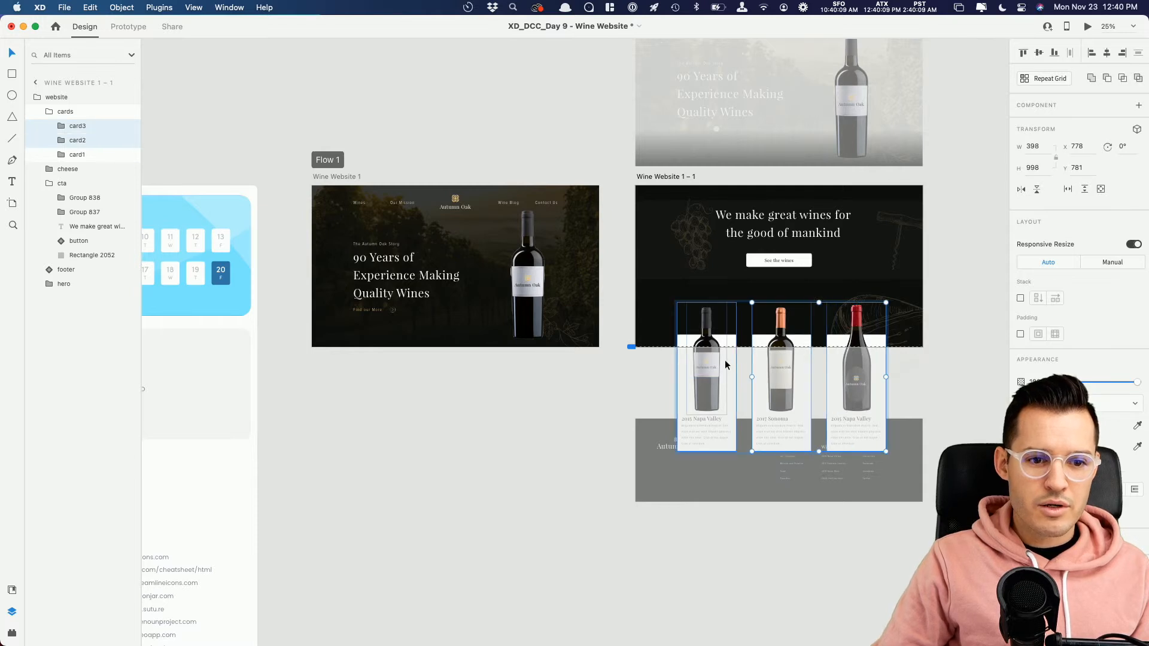
shift+click(725, 365)
Step: In the duplicate's hero group, move the headline text outward to the left and the wine bottle right to about X 1810
drag(957, 112, 929, 207)
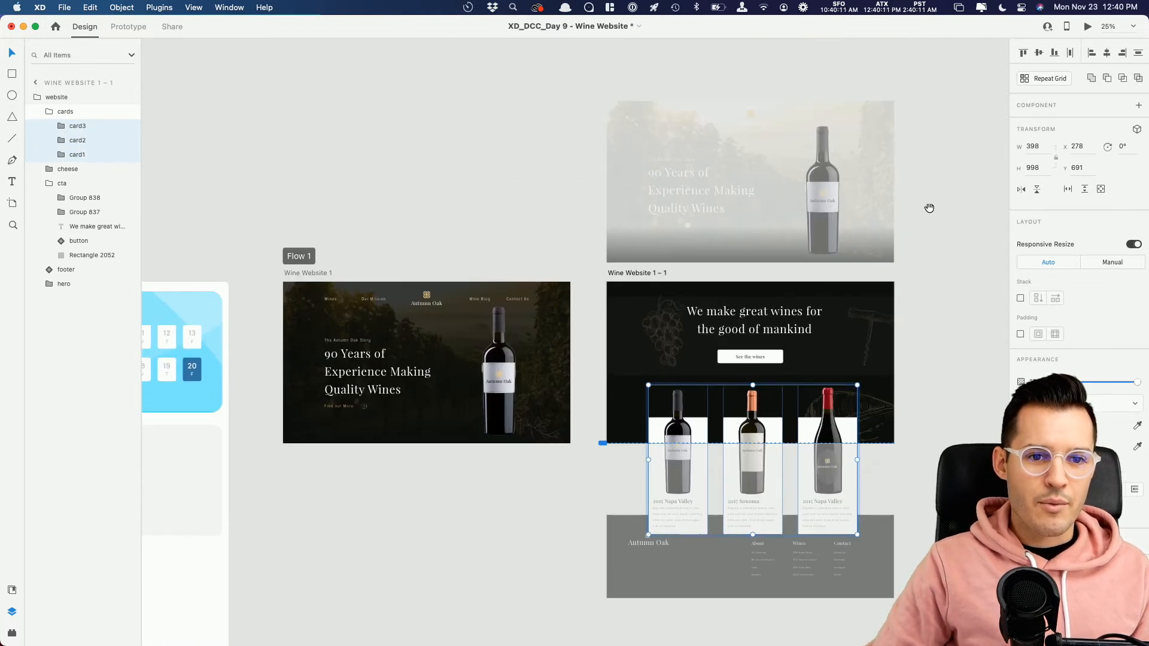
click(678, 192)
double_click(685, 200)
drag(685, 199, 629, 194)
drag(828, 209, 907, 208)
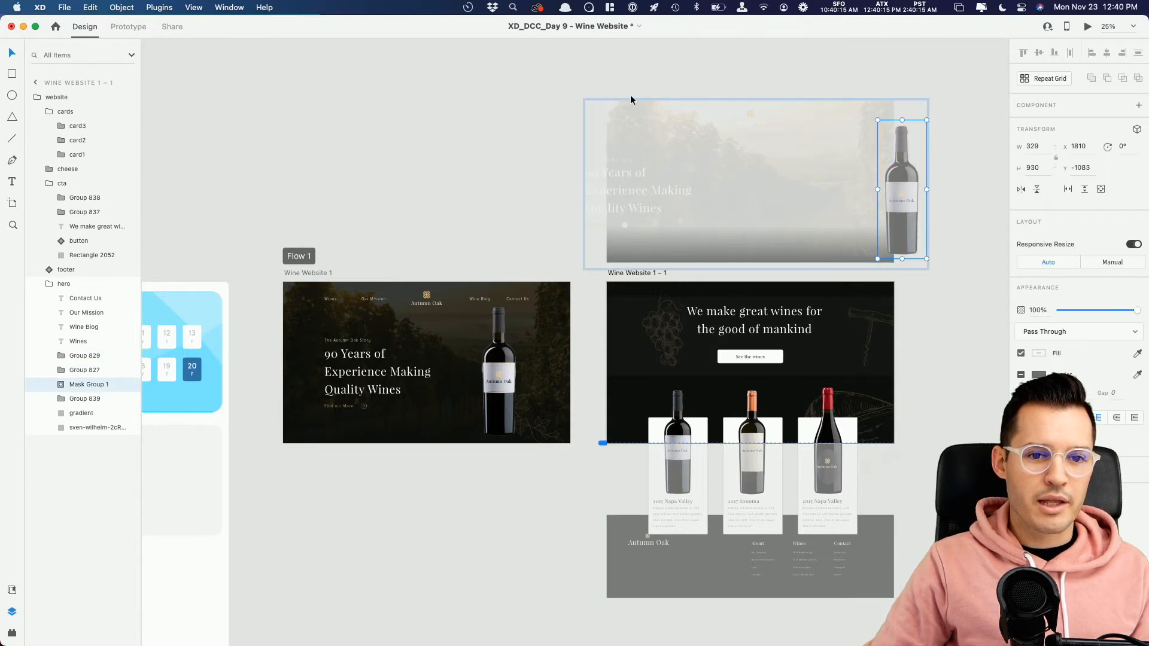
Step: Preview the prototype from Wine Website 1 with the rearranged elements, and close the preview
click(630, 97)
click(323, 270)
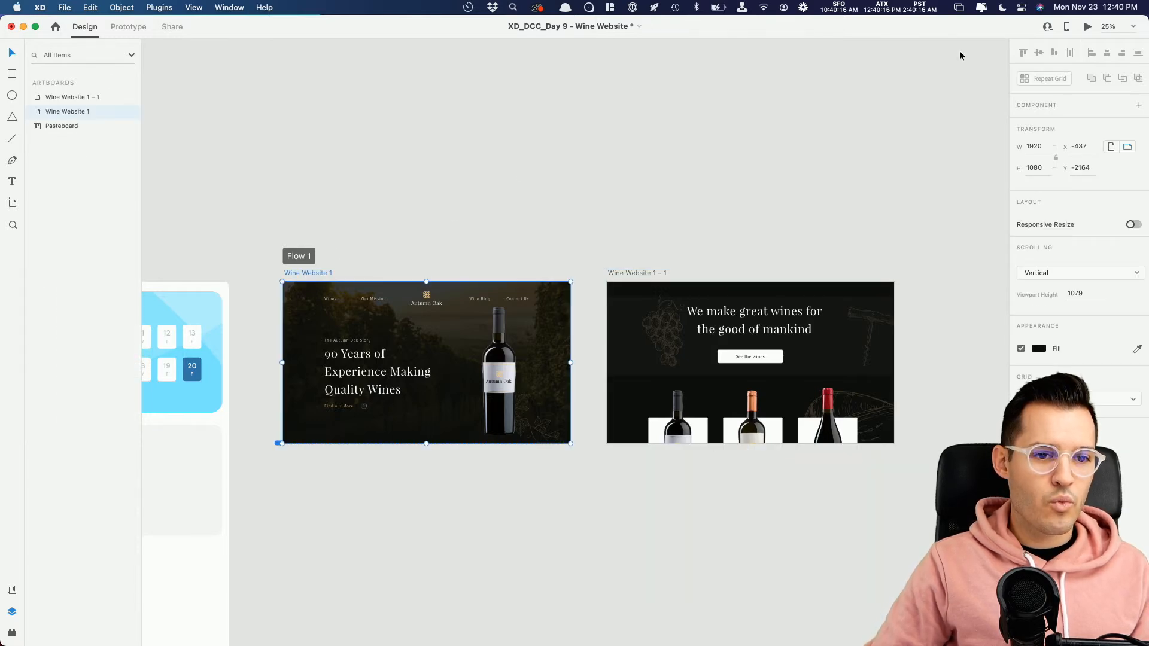
click(1088, 27)
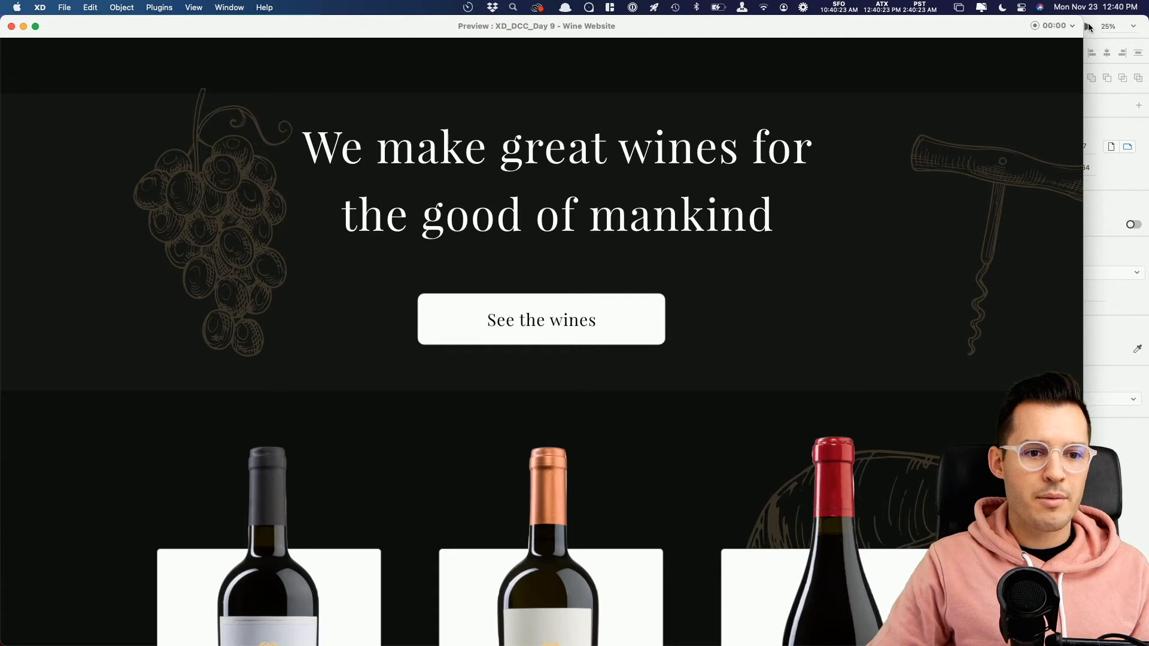
click(11, 27)
Step: Assign the up arrow as the trigger key for the link from Wine Website 1 – 1 to Wine Website 1
click(662, 273)
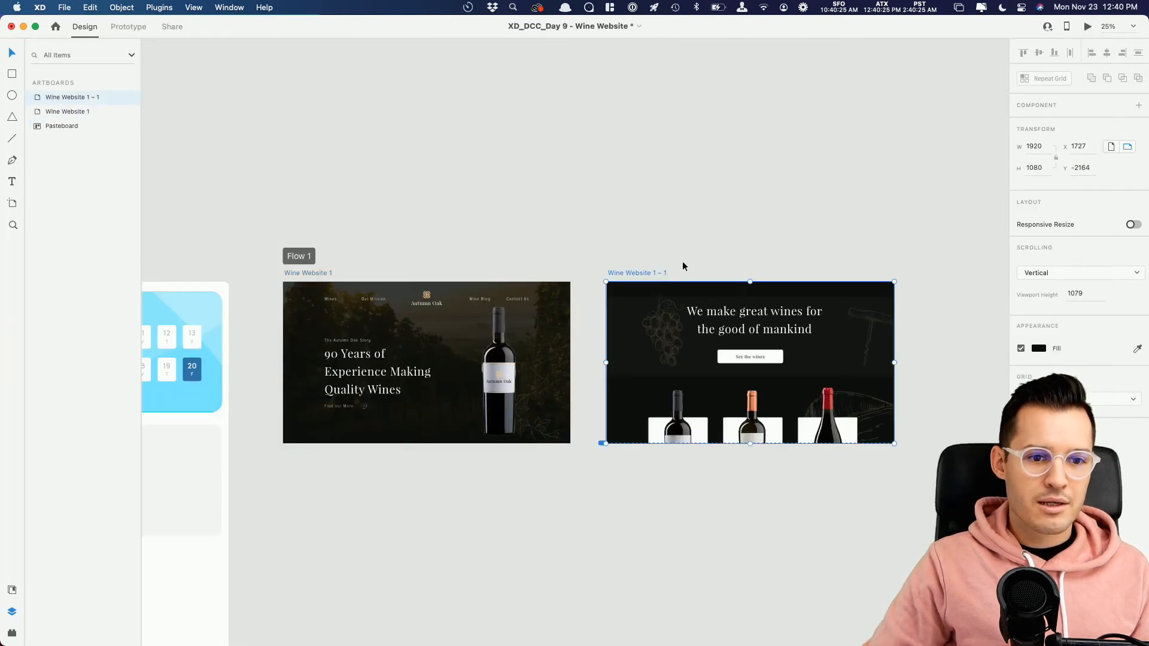
click(128, 26)
click(1054, 108)
key(Up)
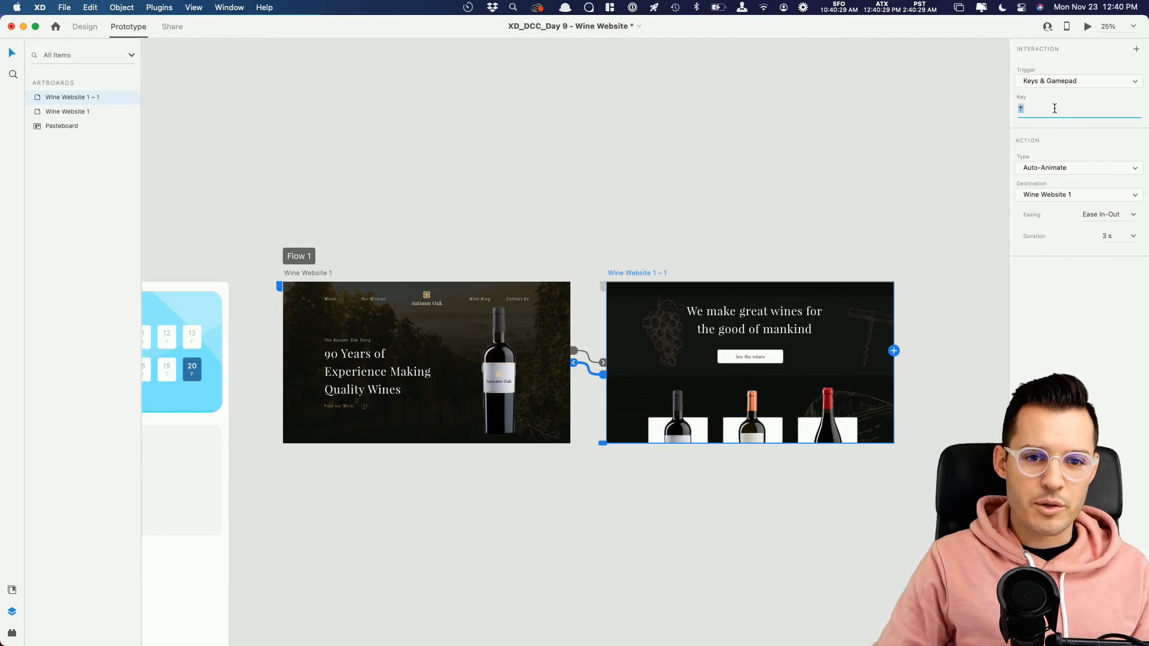
Step: Preview Wine Website 1 – 1, trigger the transitions up and back down, and close the preview
click(1086, 27)
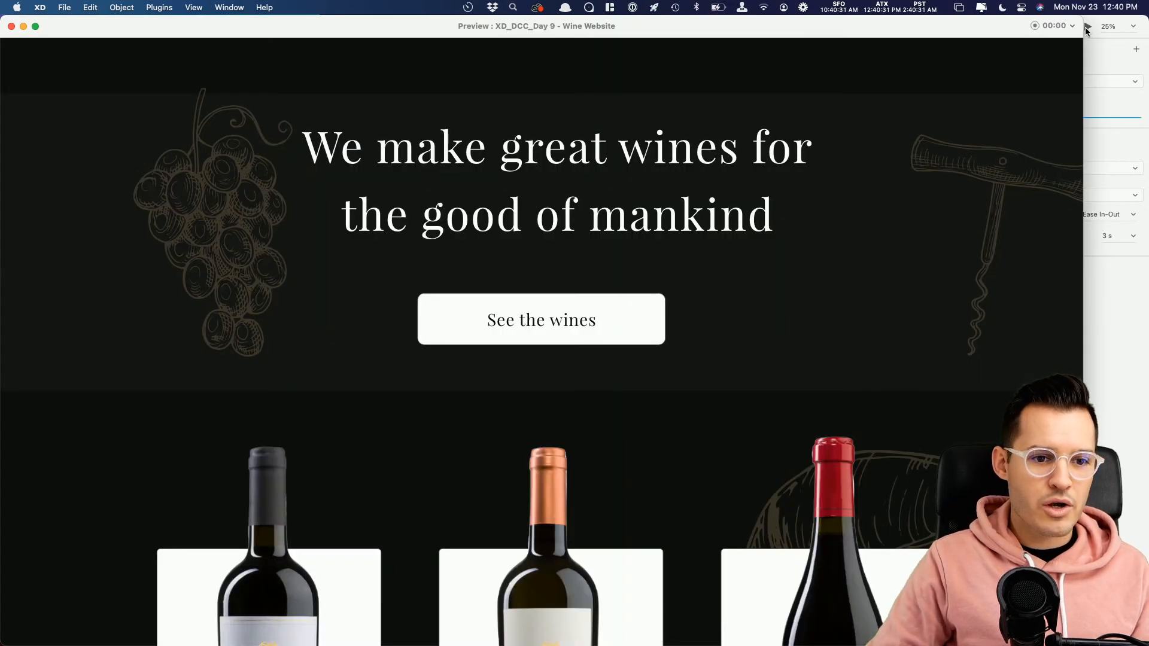
key(Up)
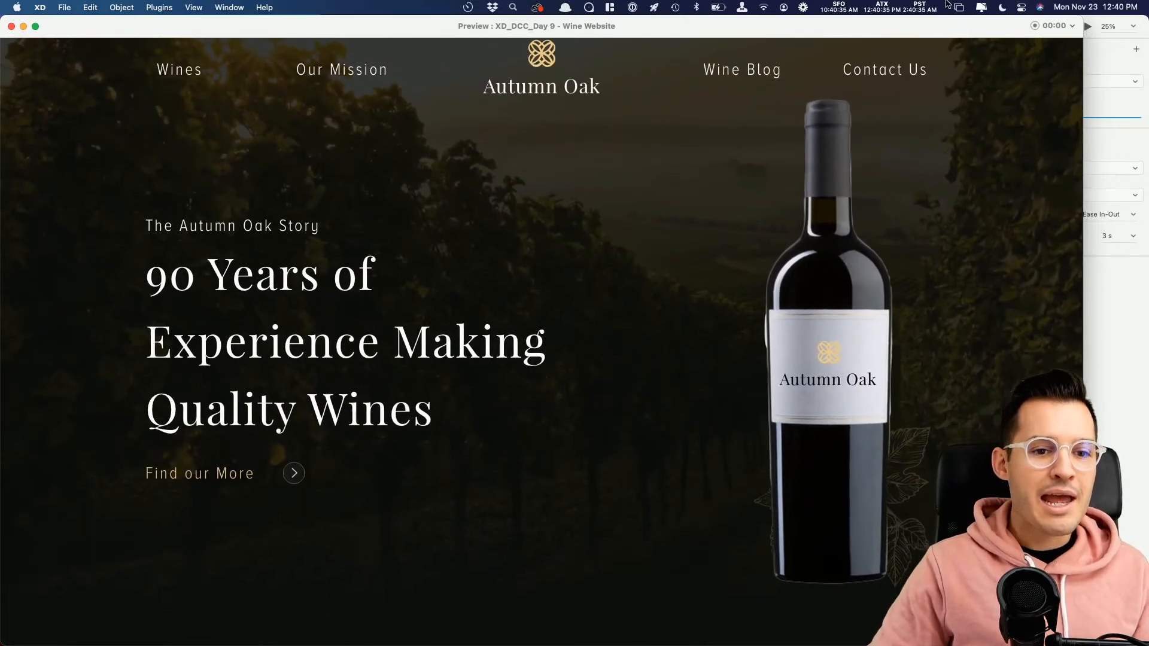
key(Down)
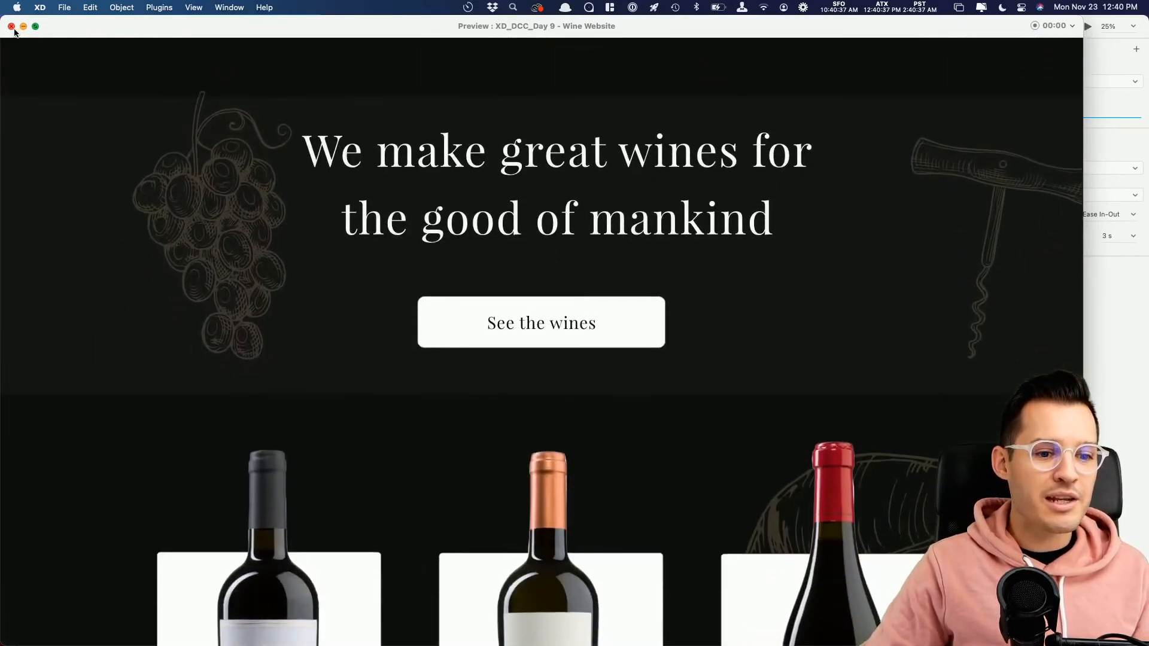
click(11, 26)
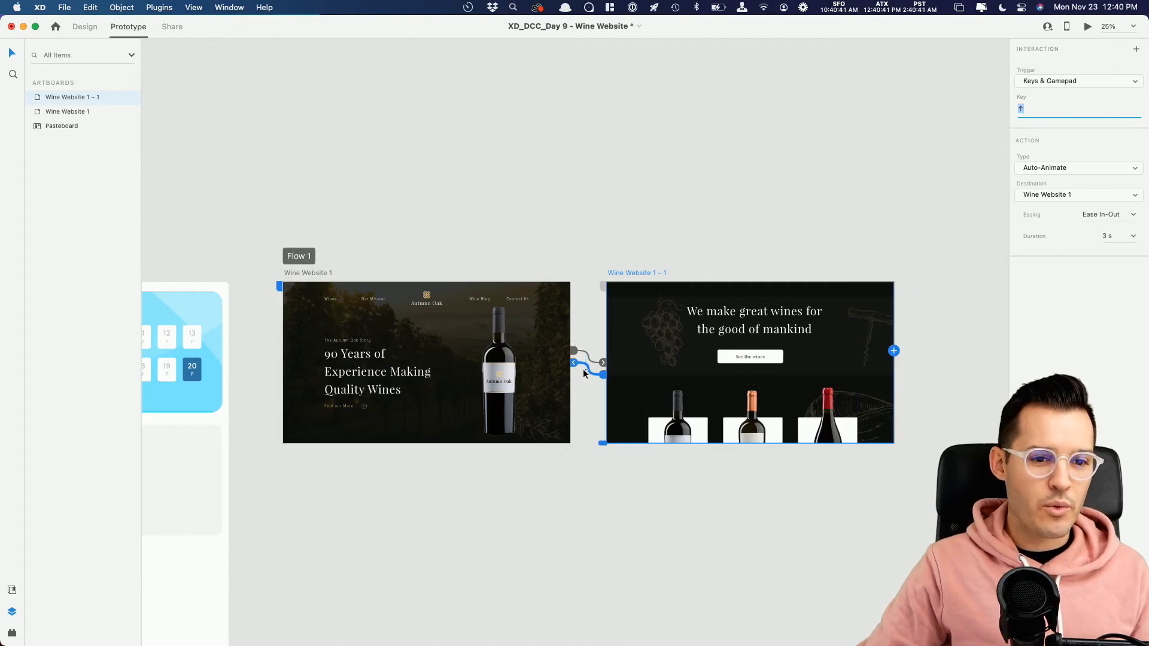
Step: Turn on 3D transforms and rotate the three wine cards on Wine Website 1 – 1 about 20° around their vertical axes
double_click(679, 430)
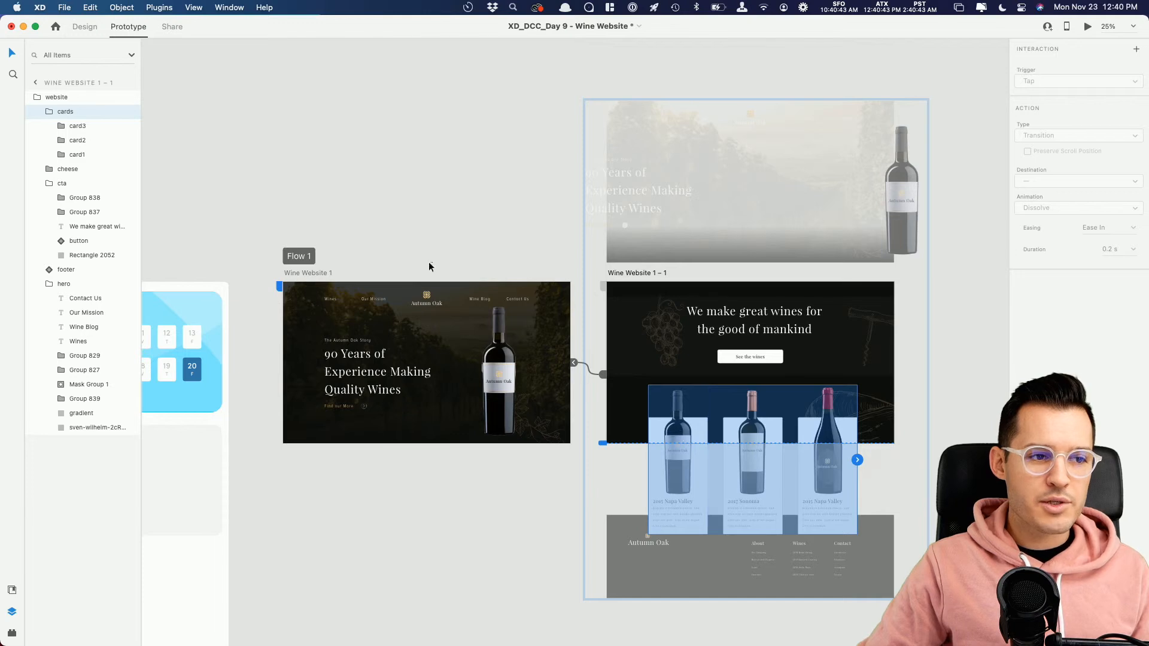
click(85, 27)
click(667, 426)
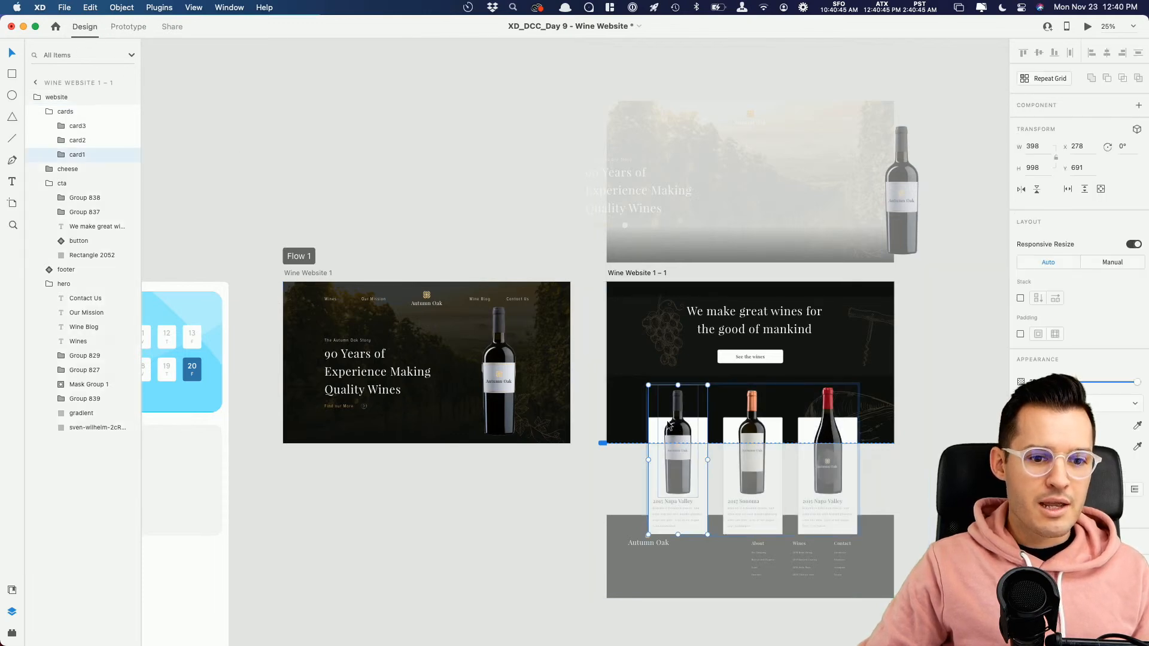
click(1137, 129)
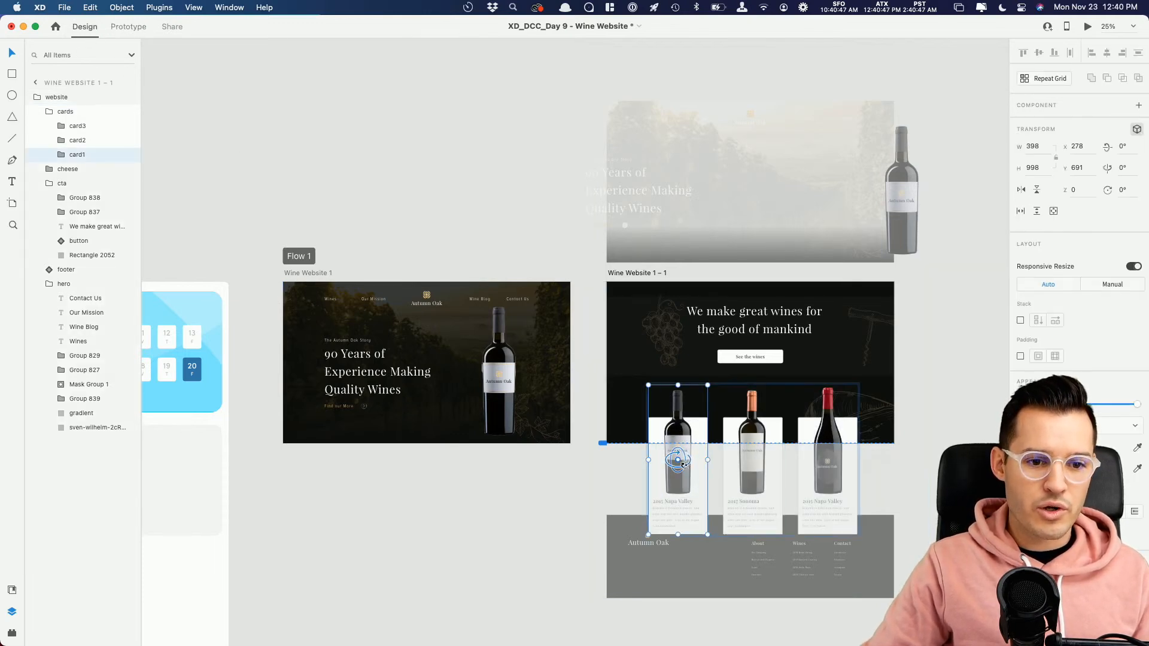
drag(684, 465, 847, 465)
click(758, 399)
click(828, 464)
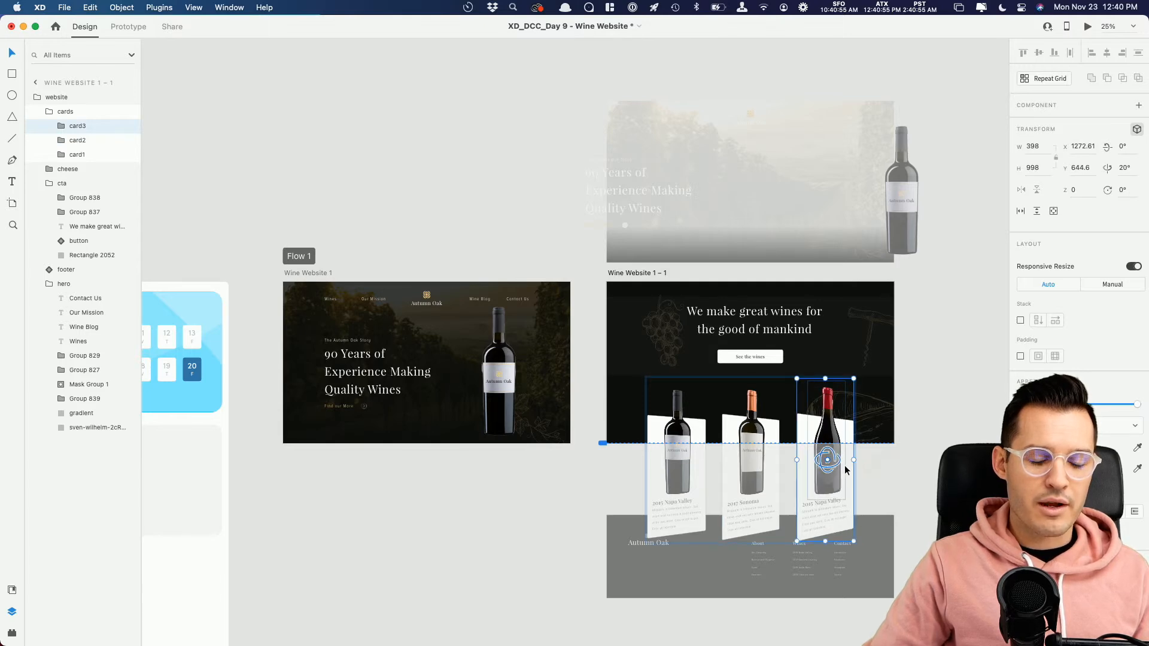
Step: Preview the prototype from Wine Website 1 and play the transition to the 3D-rotated wine cards
click(320, 272)
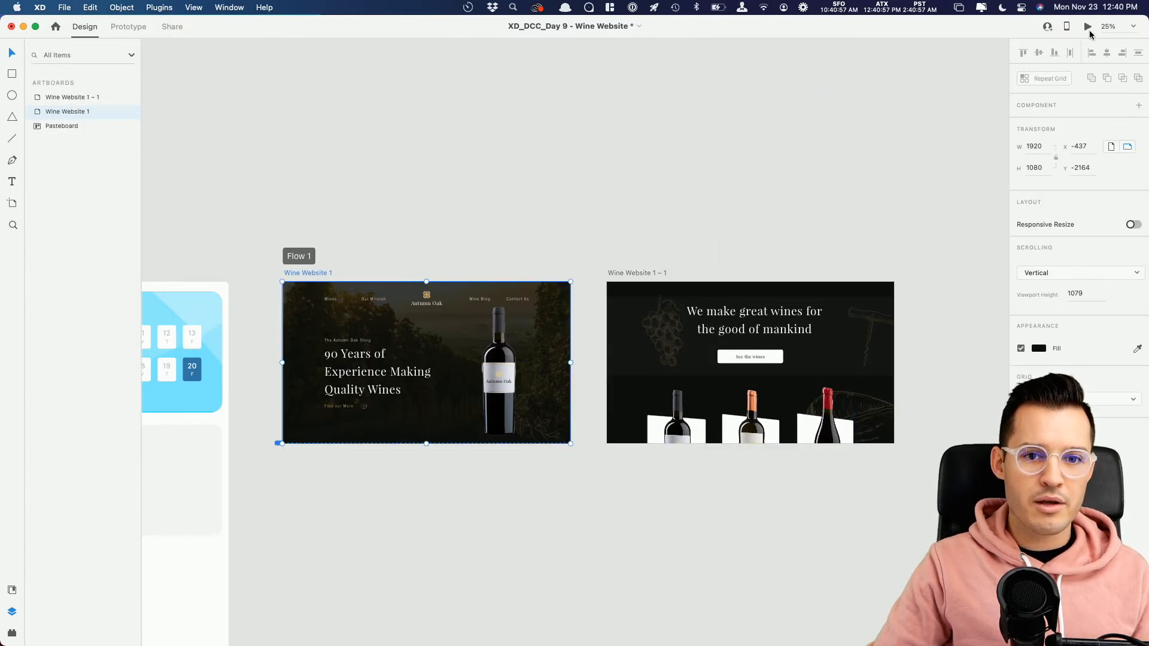
click(1088, 30)
click(872, 232)
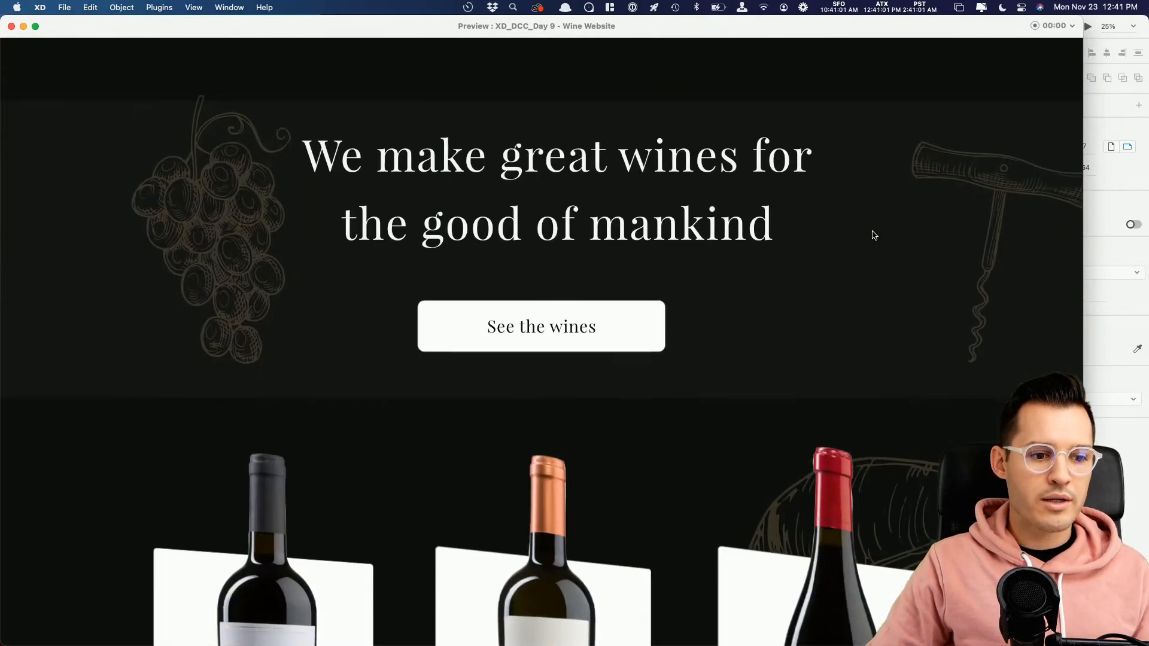
Step: Play the transition back to the hero section in the running preview and close the preview
click(872, 232)
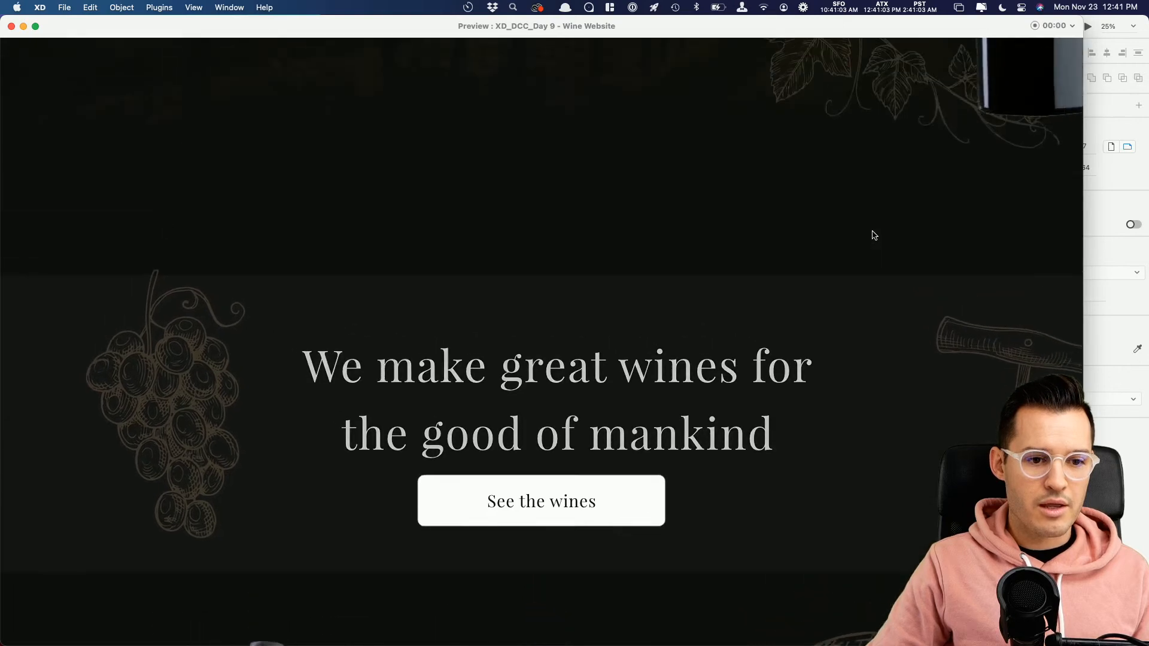
click(12, 27)
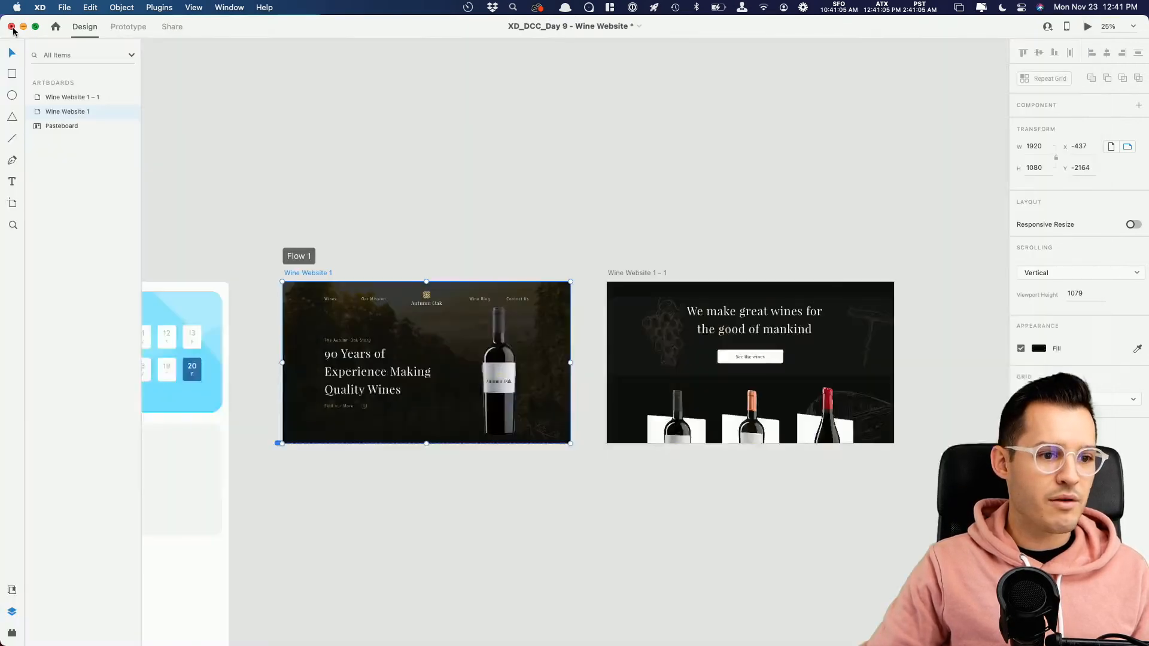
Step: Rotate the call-to-action headline 17°, the grape illustration, and the corkscrew illustration -40° around their vertical axes on Wine Website 1
click(418, 416)
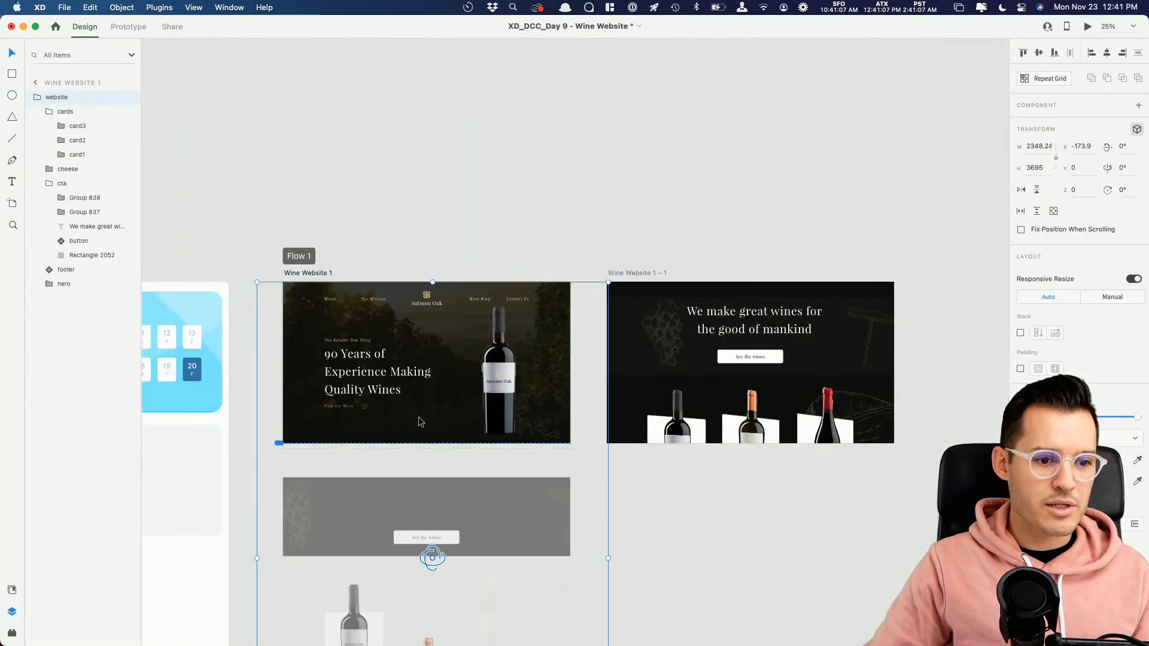
super+click(431, 522)
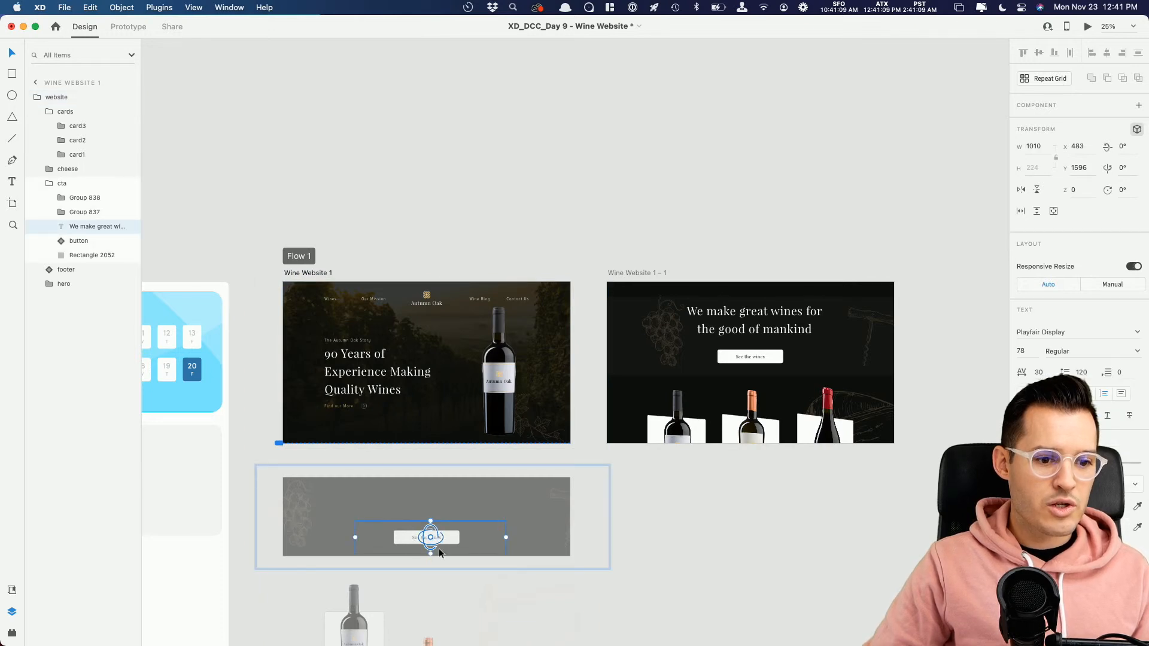
drag(434, 542, 482, 537)
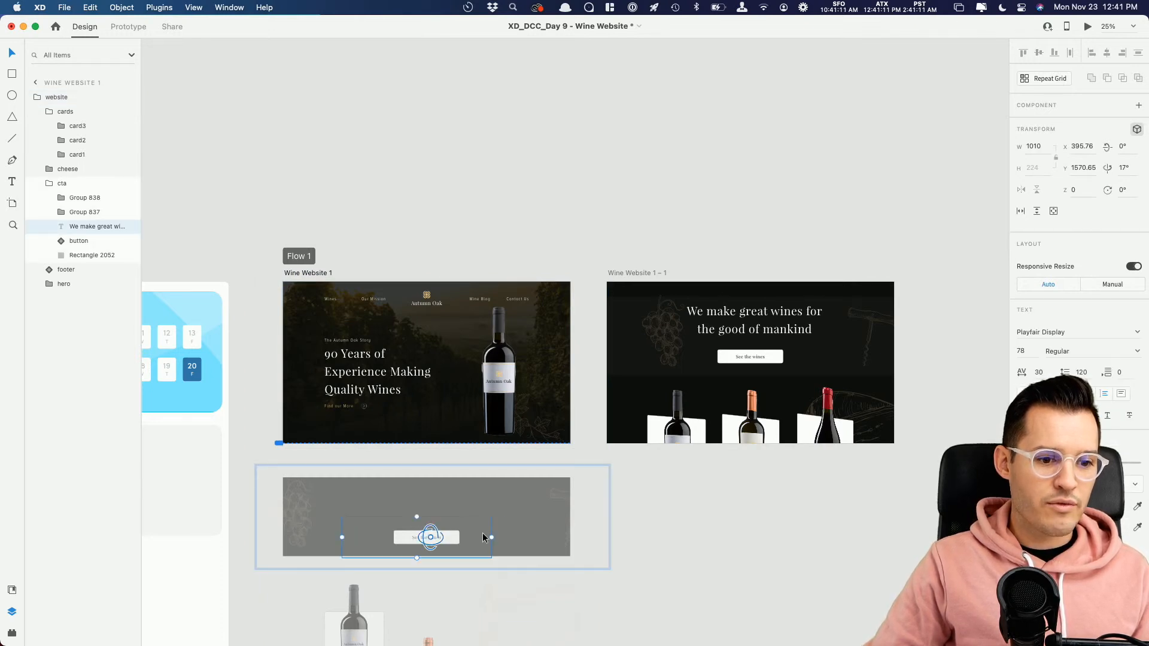
click(300, 513)
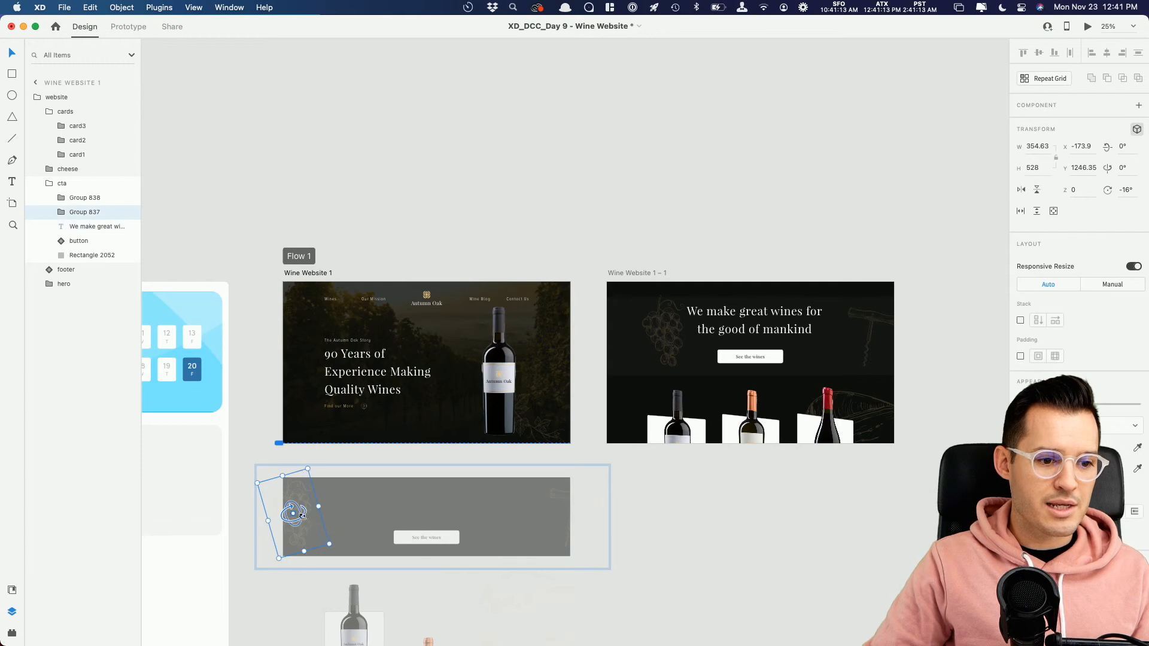
click(569, 502)
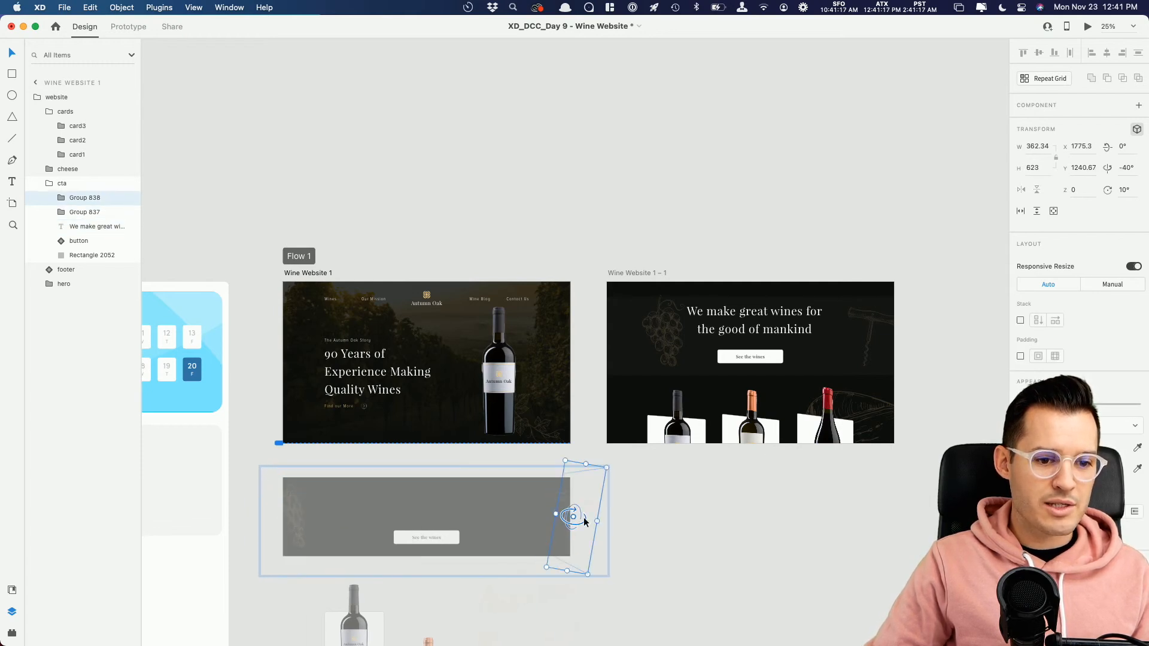
Step: Preview the prototype from Wine Website 1 with the rotated call-to-action elements and close the preview
click(338, 273)
click(1087, 27)
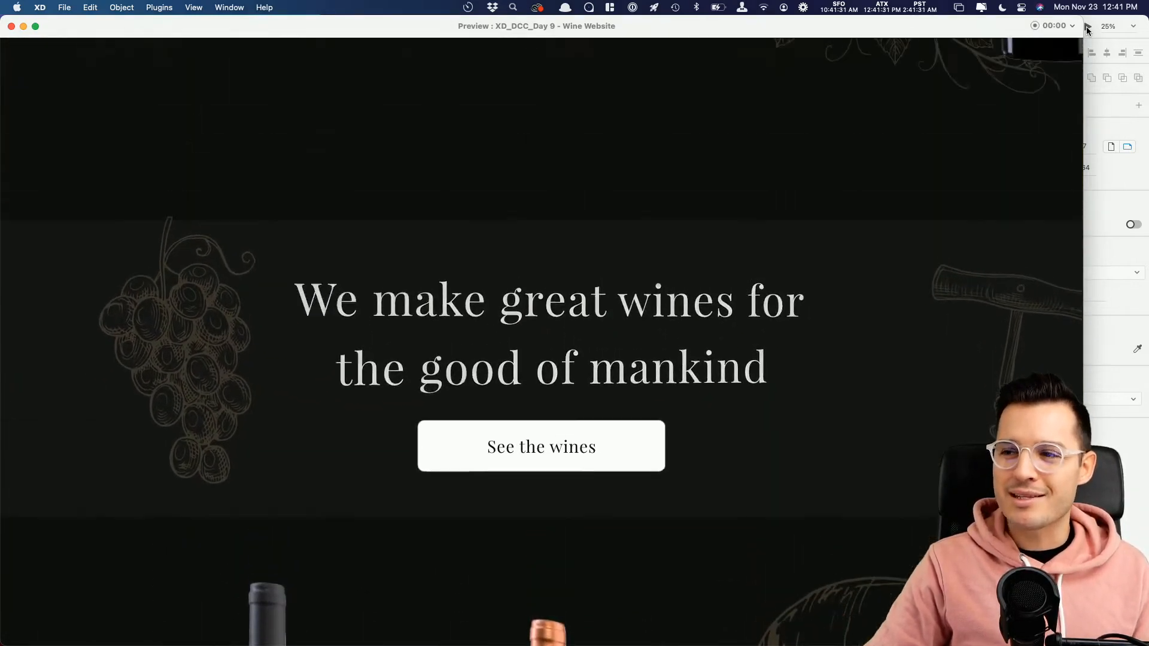
click(11, 27)
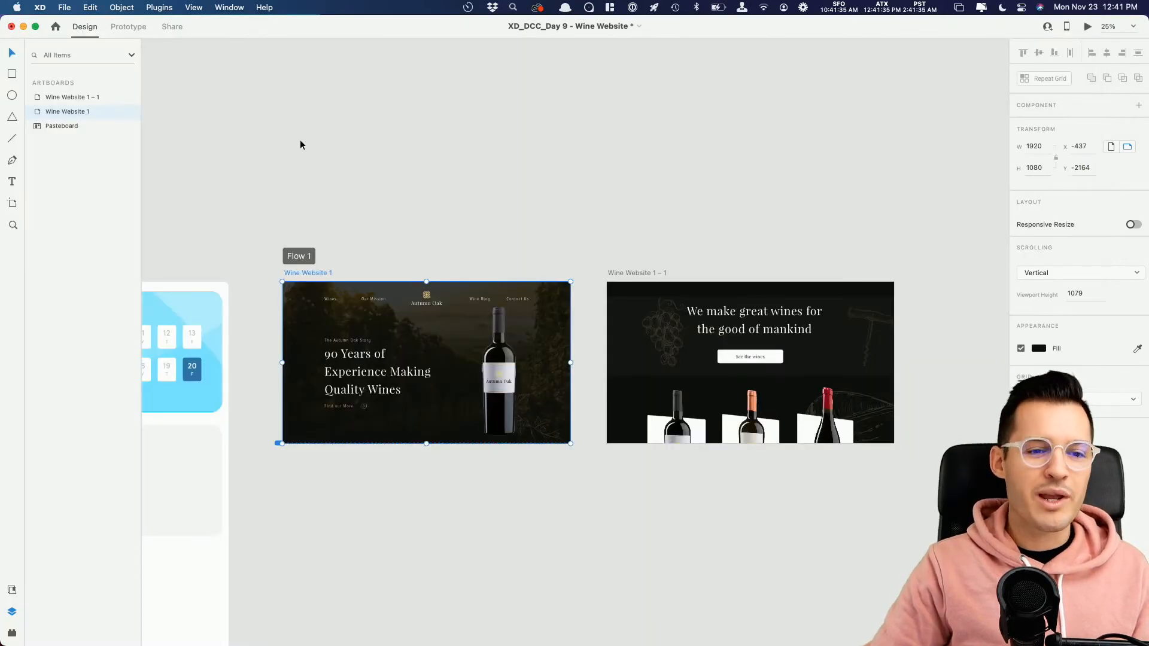
Step: Switch to Chrome, open the Discord #current-challenge channel, and watch and replay WIP_dashboard_movie.mp4 in full screen before exiting full screen
key(super+Tab)
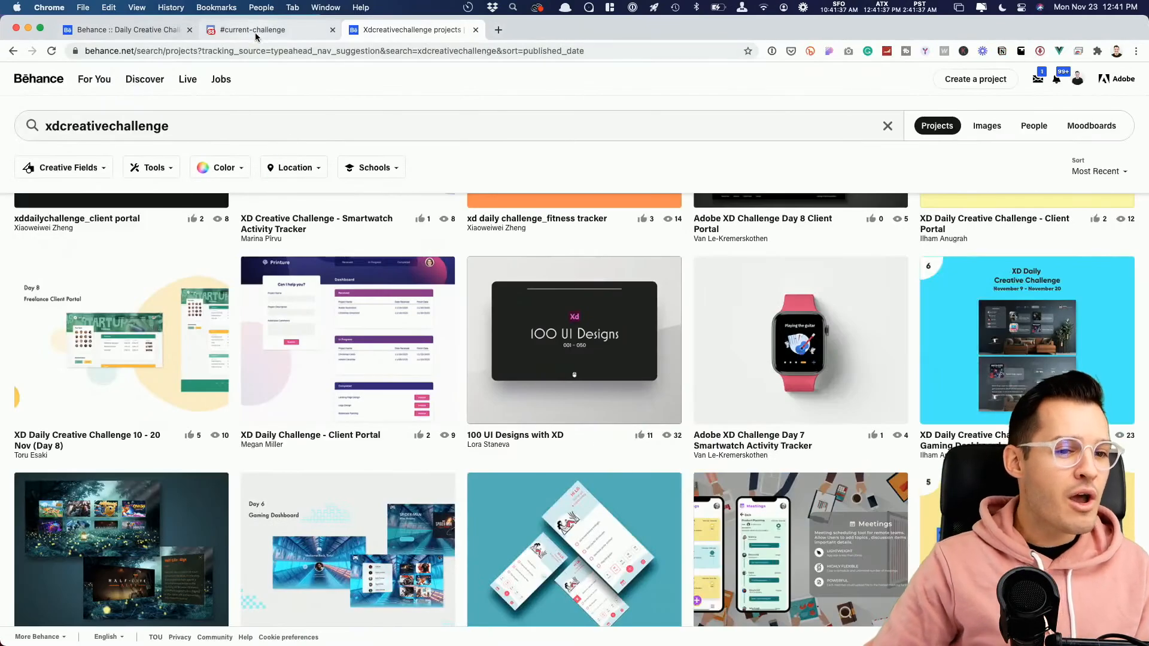
click(255, 31)
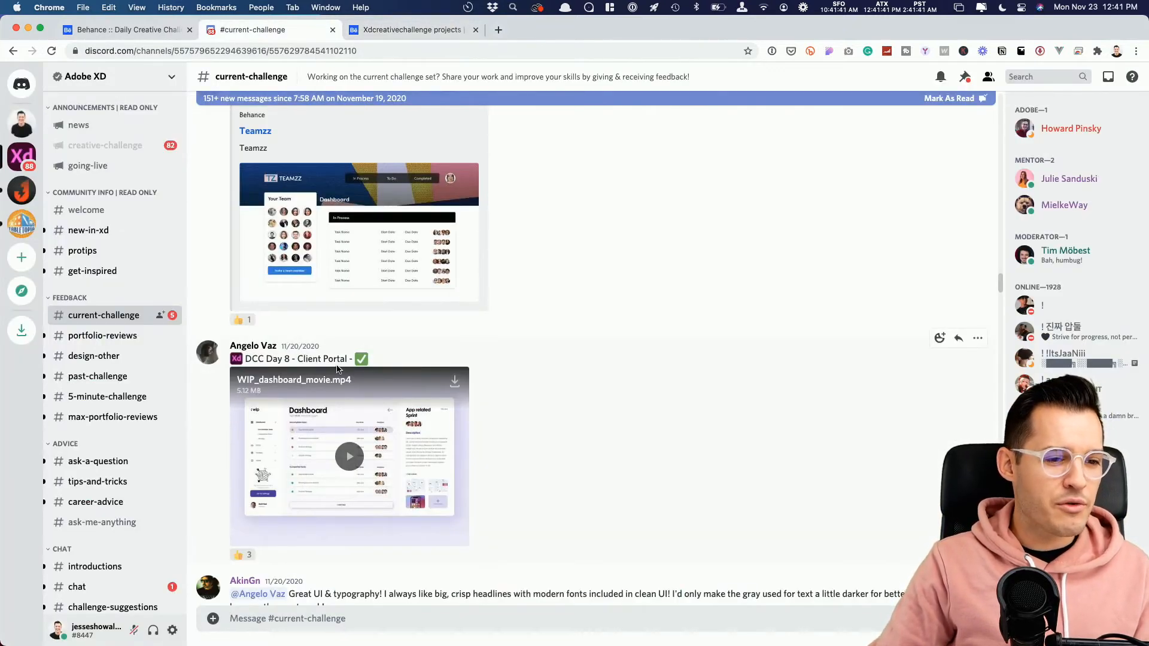
click(354, 461)
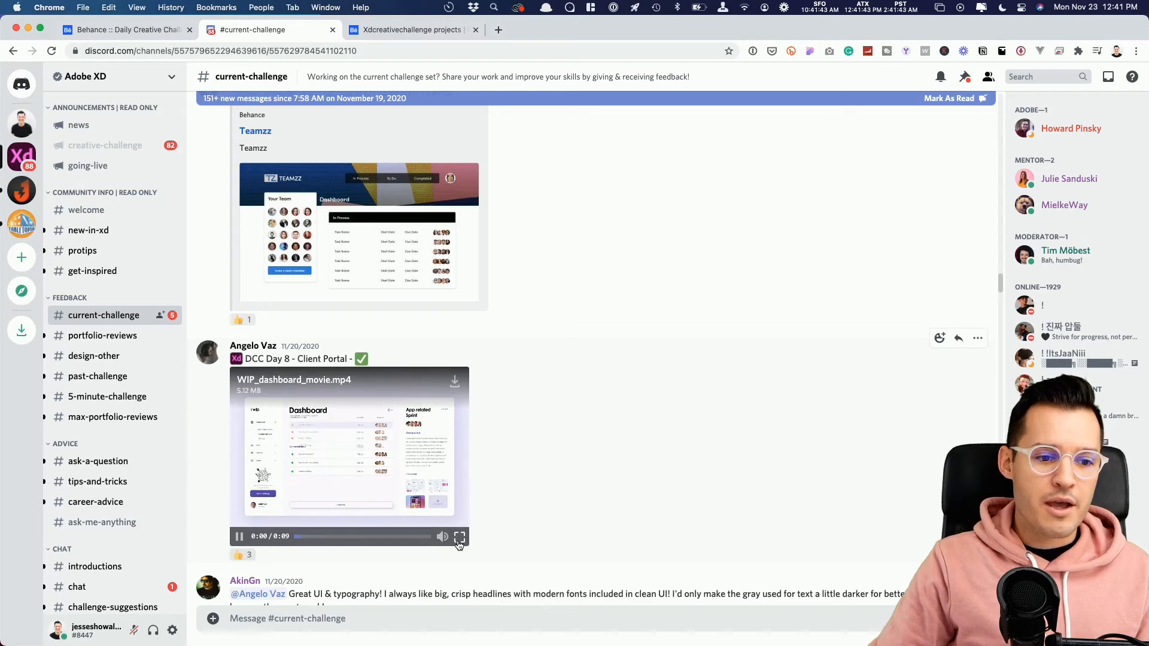
click(458, 536)
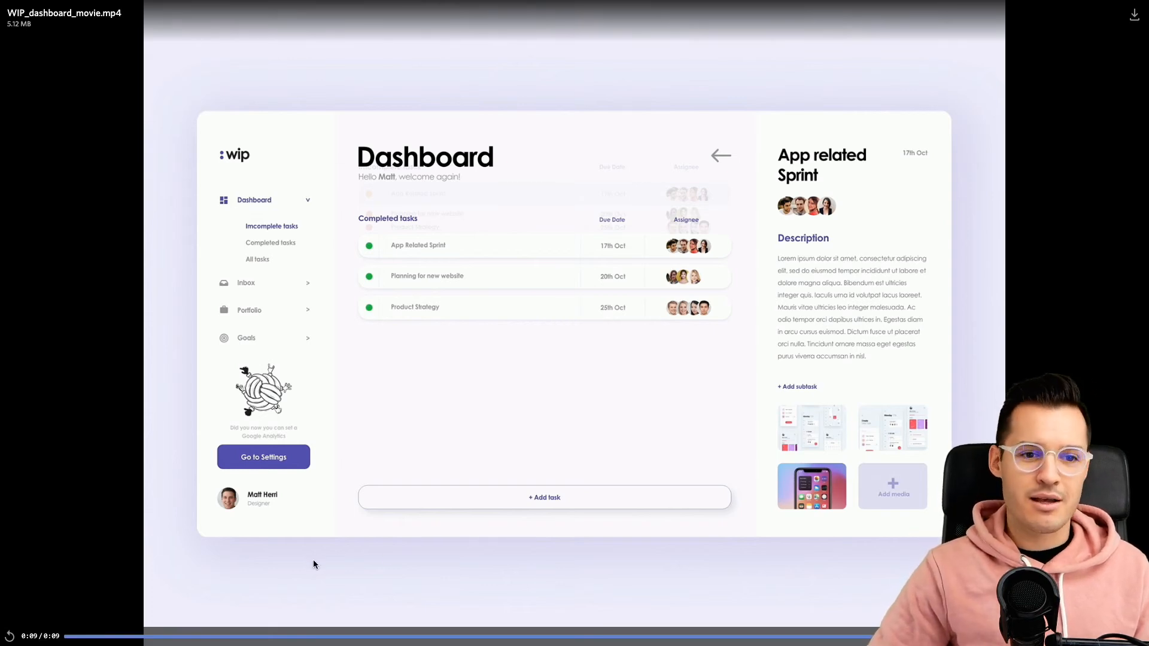
click(9, 637)
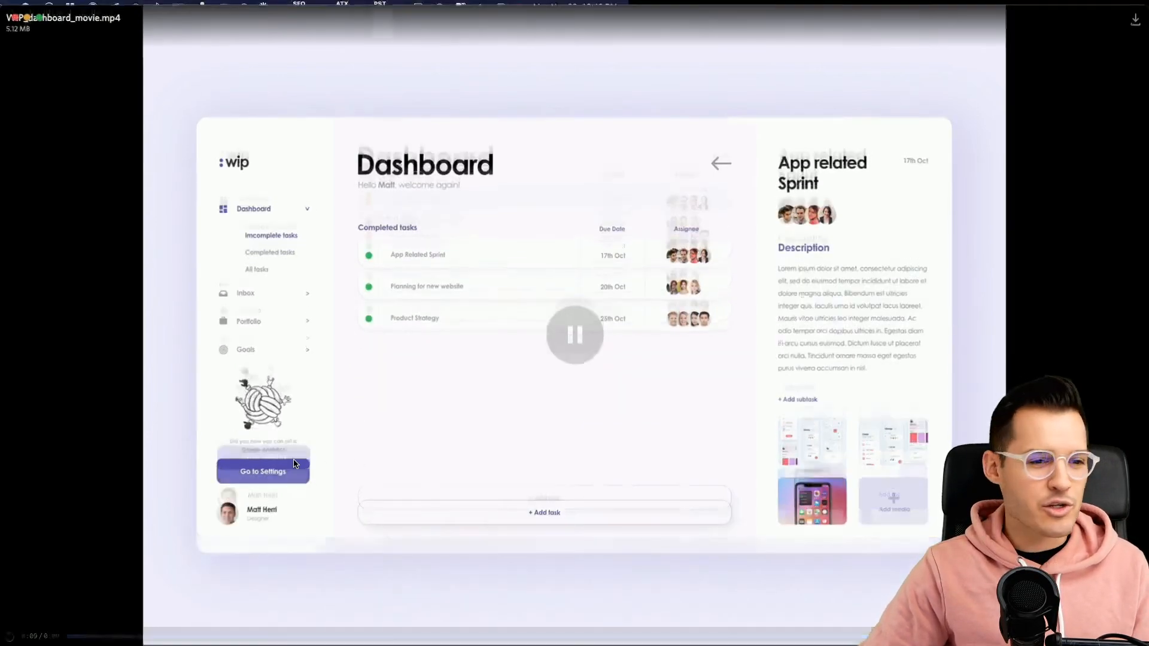
key(Escape)
Step: Open the Teamzz Behance project shared in the channel, play its dashboard prototype video, and review the page
scroll(566, 397, up, 3)
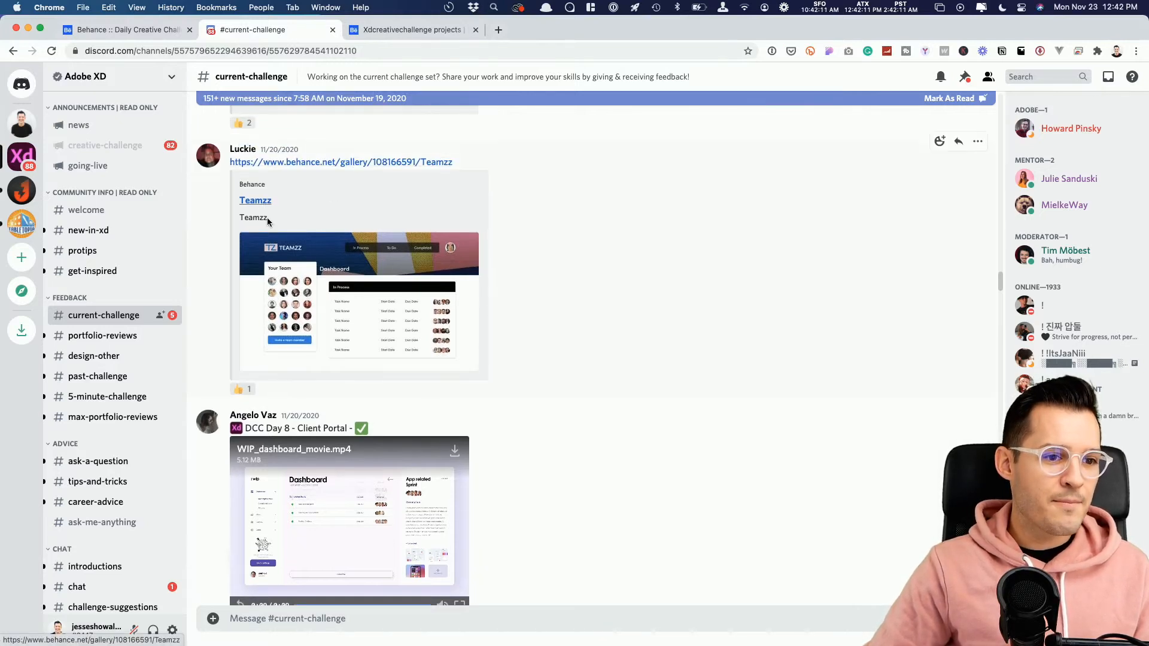
click(345, 161)
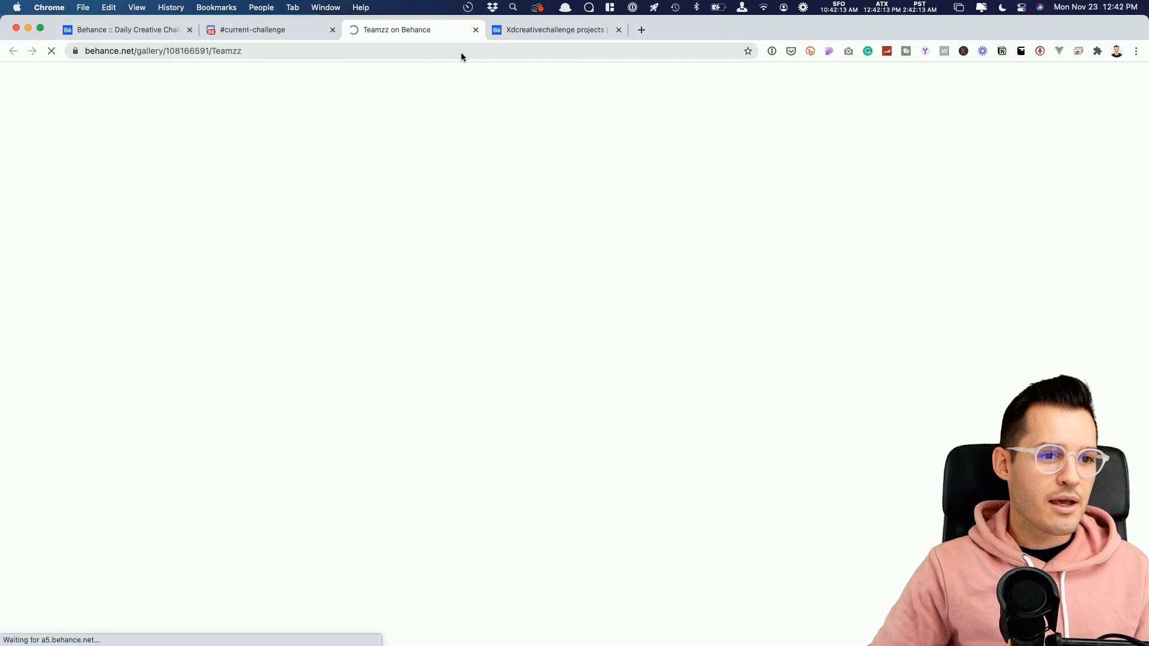
scroll(620, 281, down, 5)
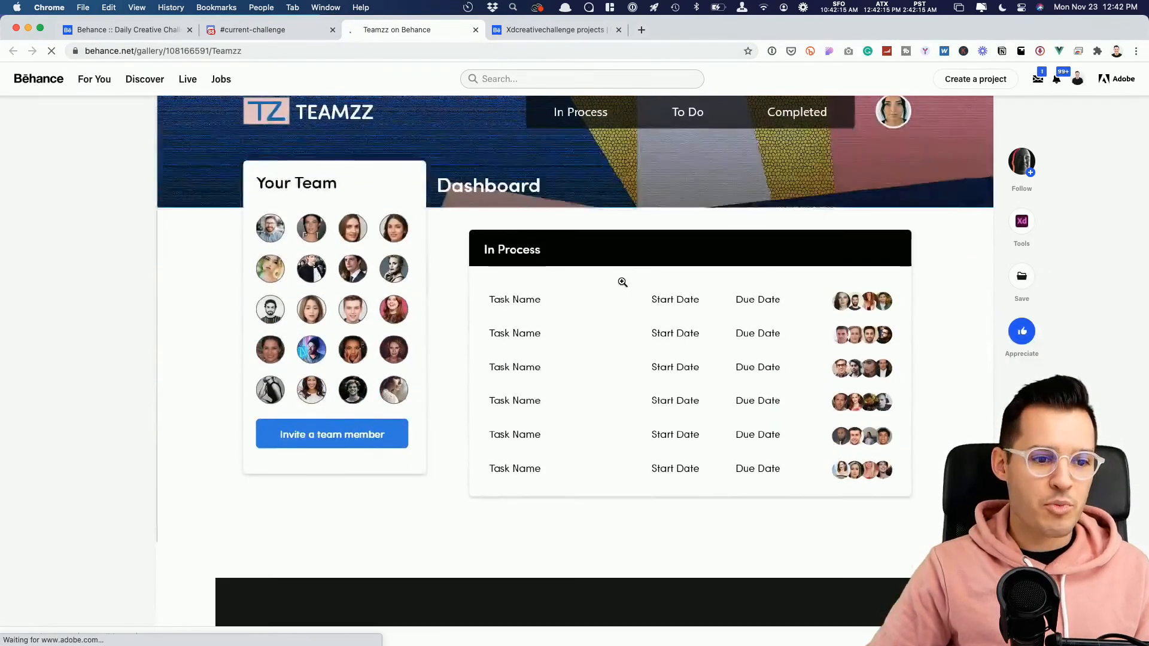
scroll(623, 282, down, 7)
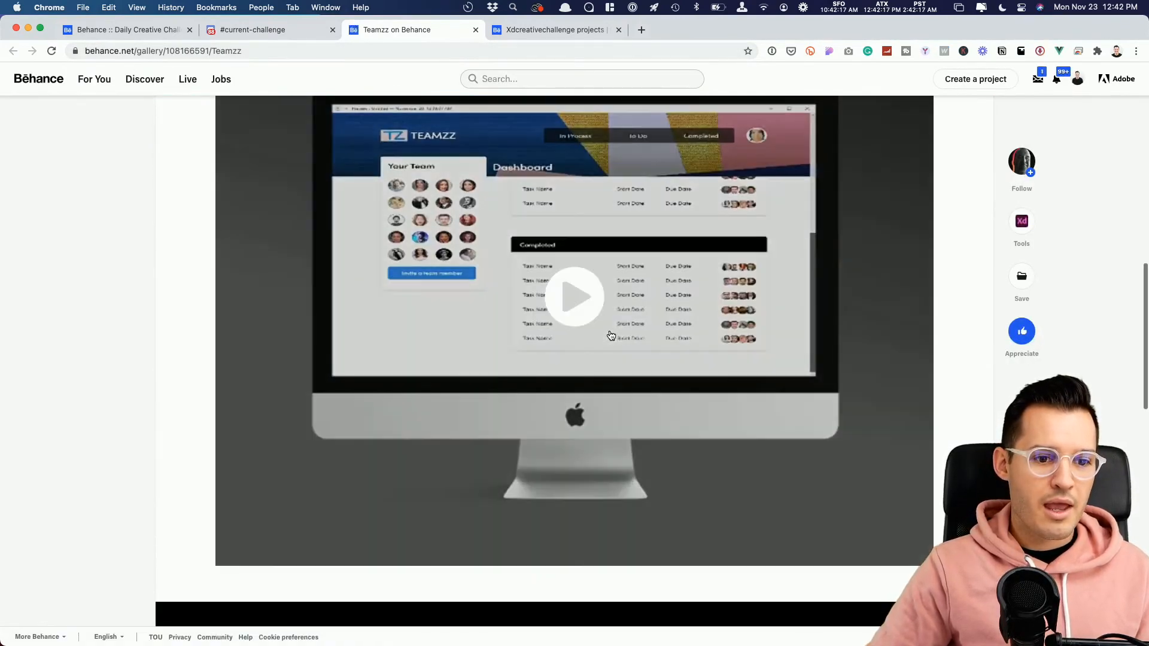
click(586, 302)
scroll(790, 346, down, 1)
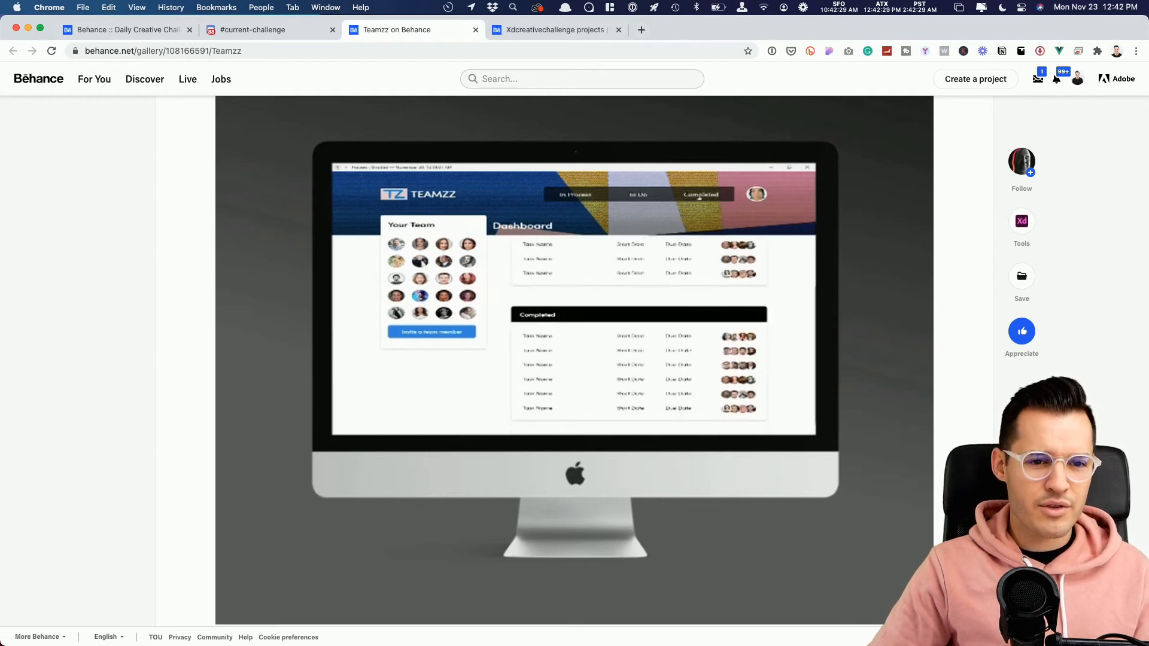
Step: Open the "XD Daily Creative Challenge 10 - 20 Nov (Day 8)" project from the xdcreativechallenge search results and examine its Freelance Client Portal design
click(529, 27)
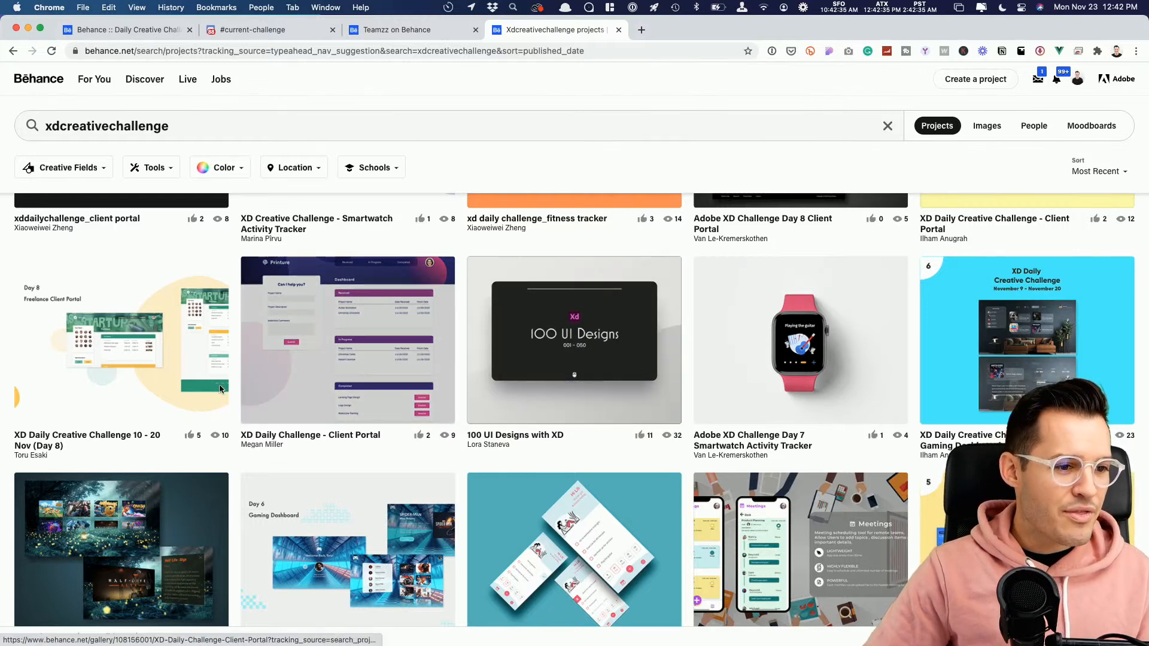
scroll(179, 383, up, 2)
scroll(132, 374, down, 2)
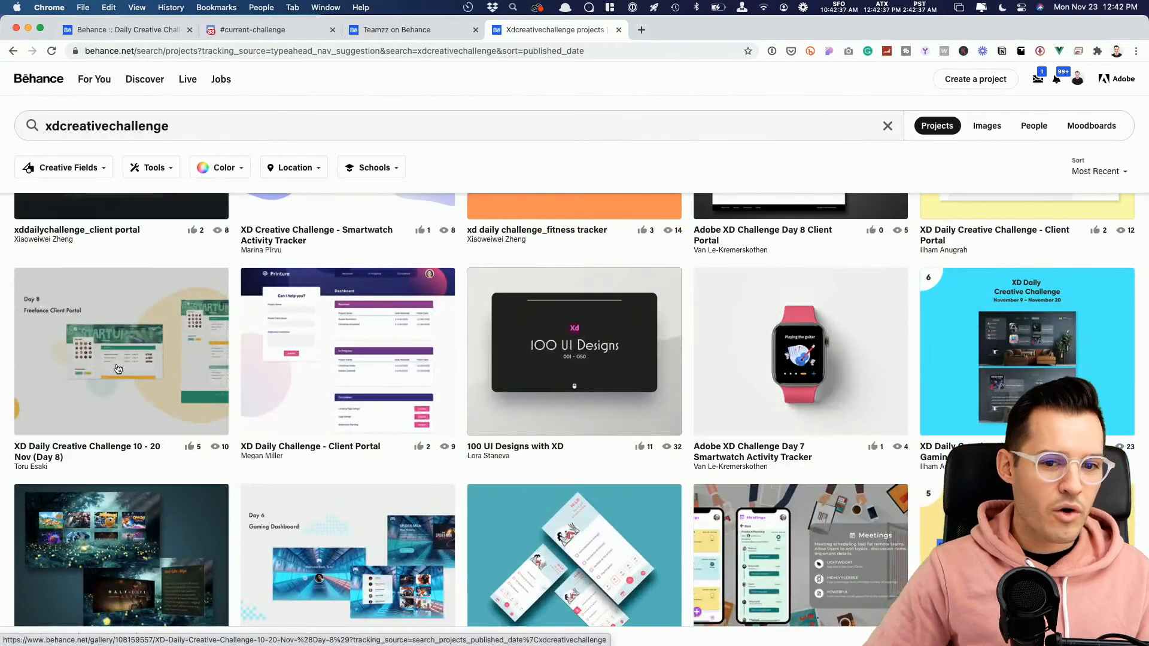
click(56, 448)
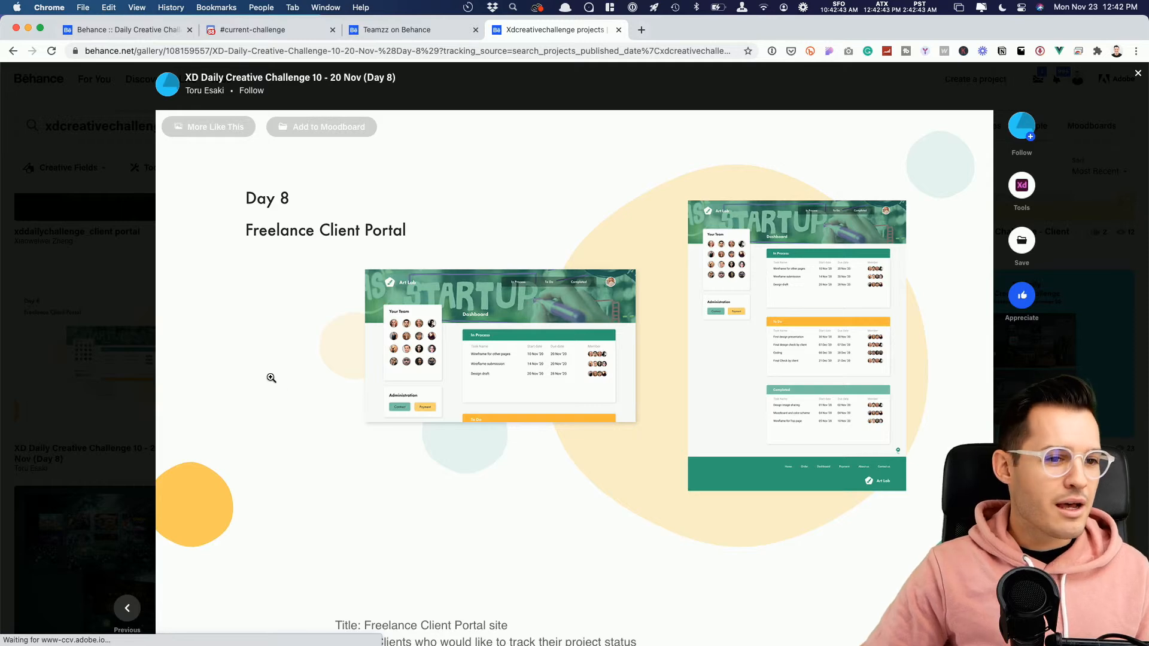
scroll(271, 378, down, 8)
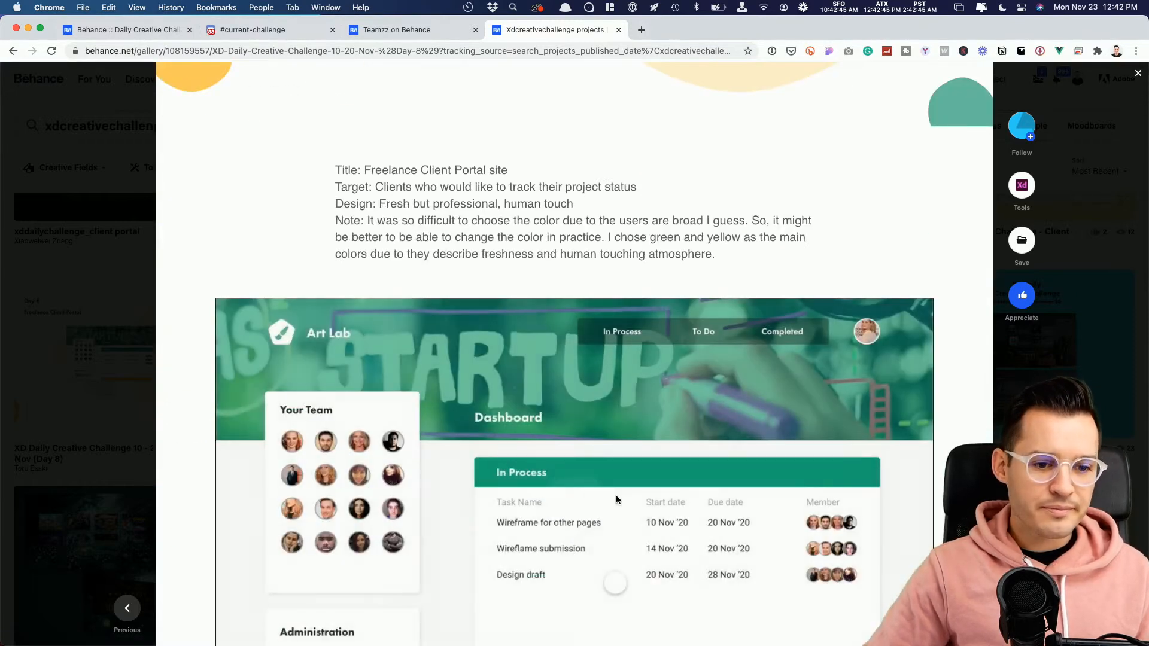
scroll(617, 500, down, 2)
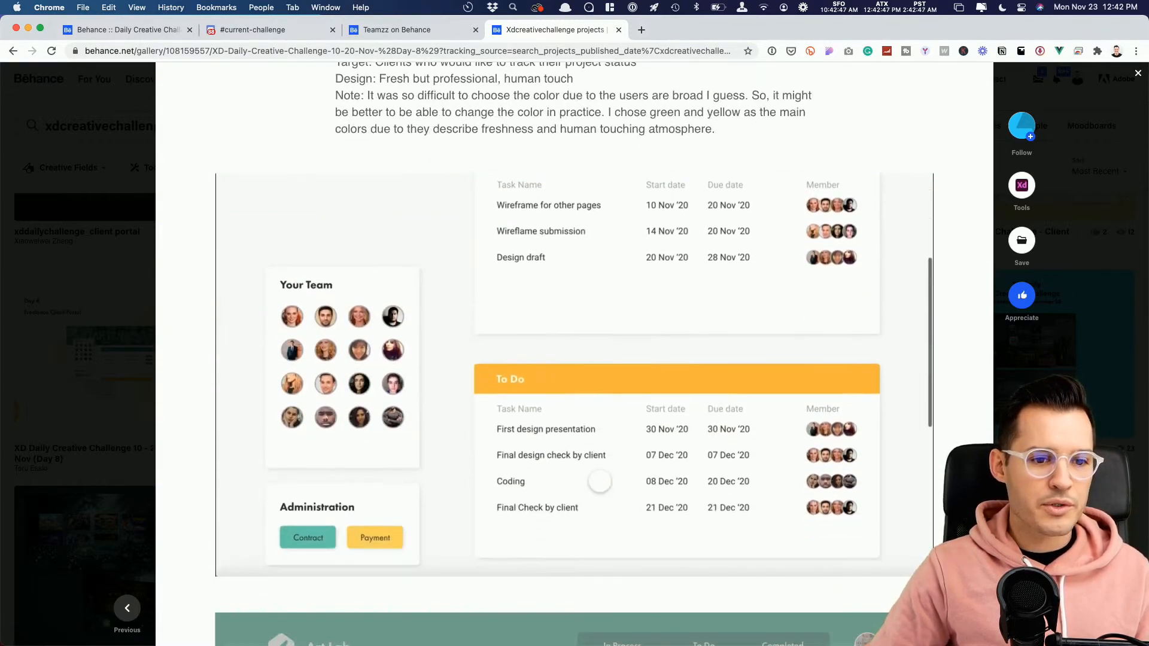